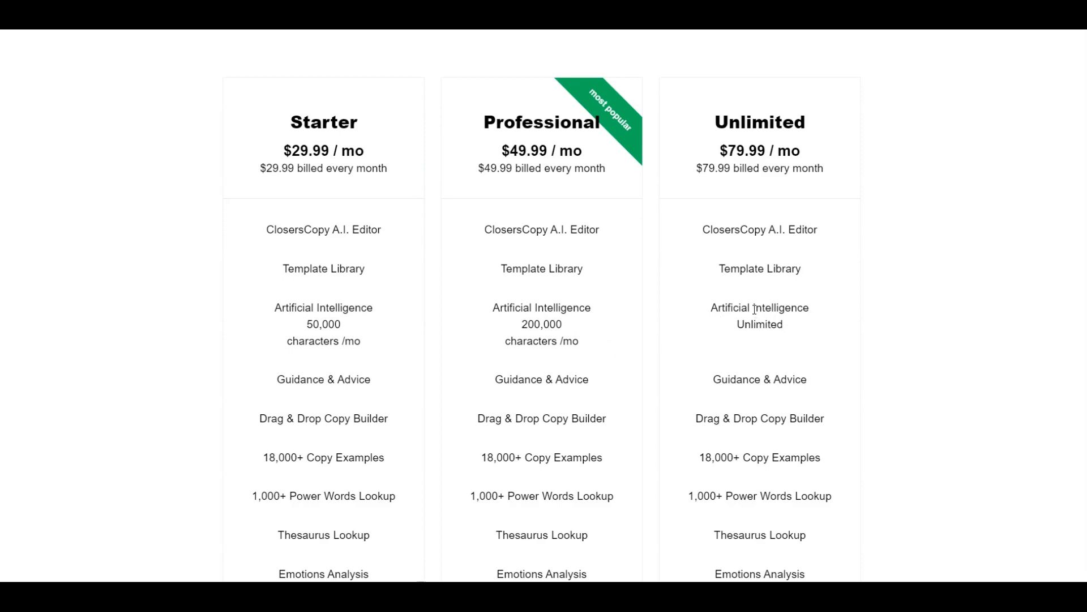
Compare the features and prices of the Starter, Professional and Unlimited plans on the pricing page.
scroll(755, 311, down, 8)
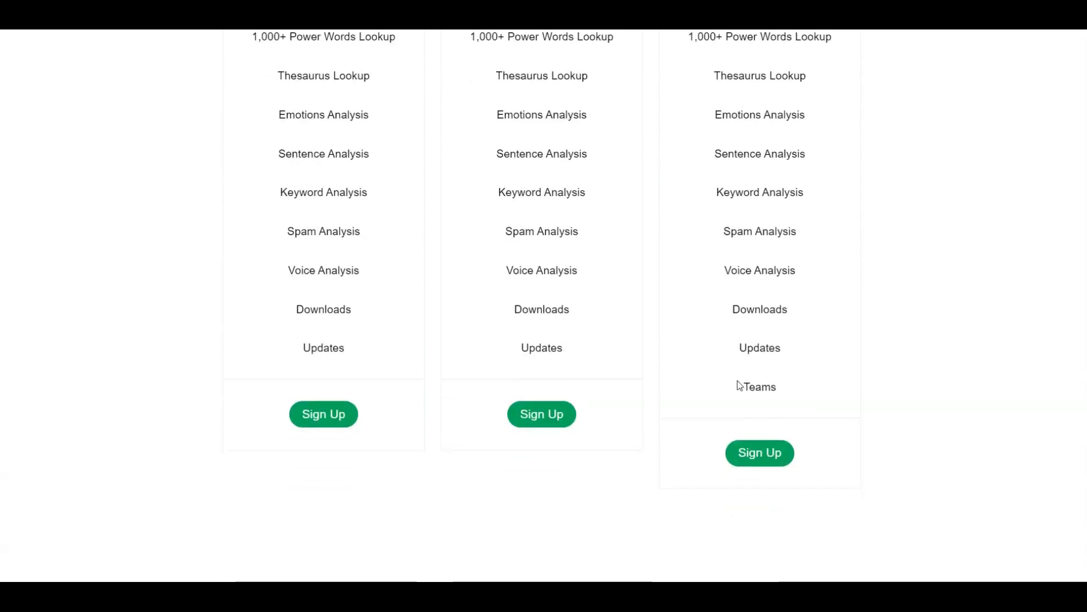
double_click(749, 387)
click(675, 346)
scroll(674, 340, up, 6)
scroll(671, 331, up, 2)
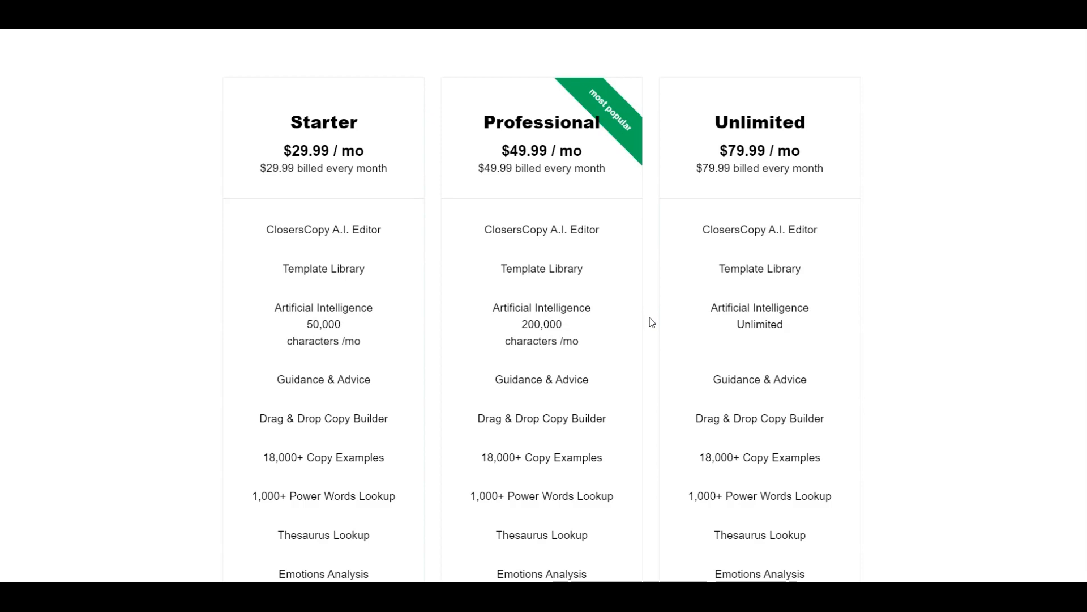
scroll(652, 320, up, 1)
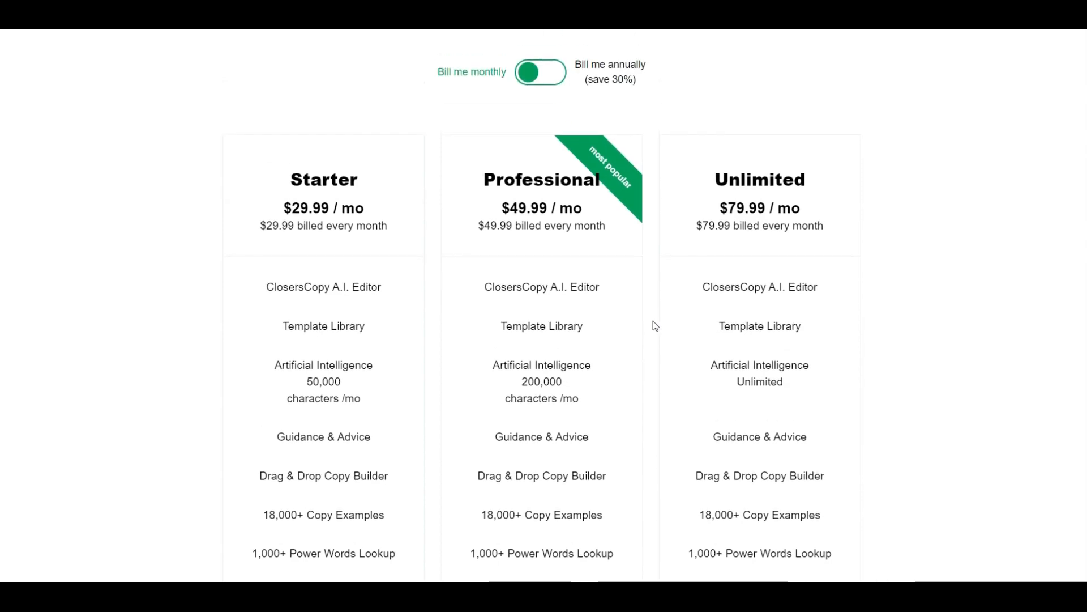
scroll(653, 320, up, 5)
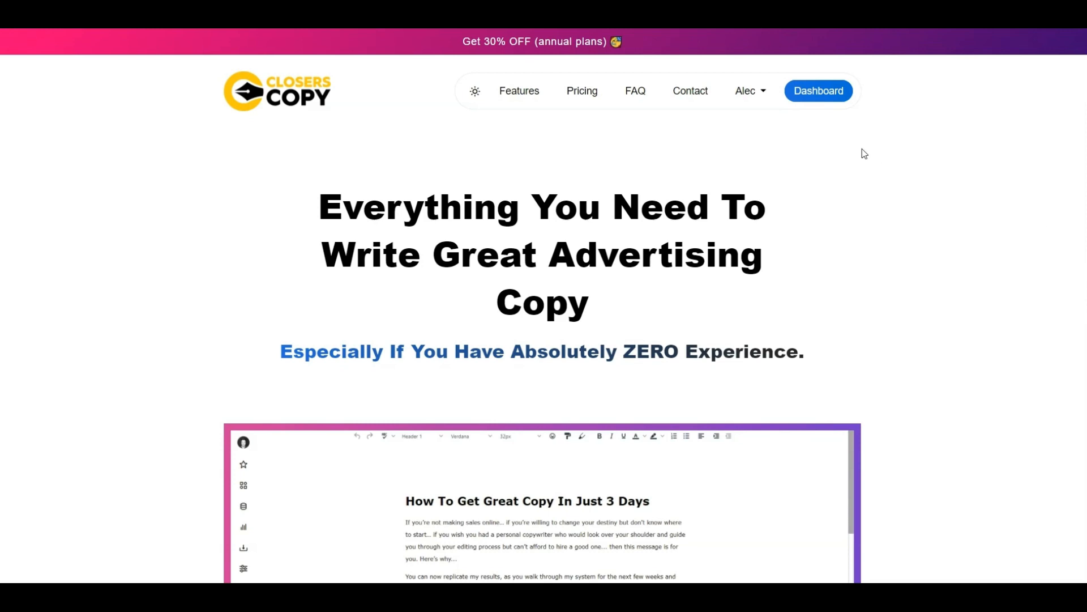
Open the project dashboard and preview the project list in the dark theme, returning to the light theme.
click(822, 93)
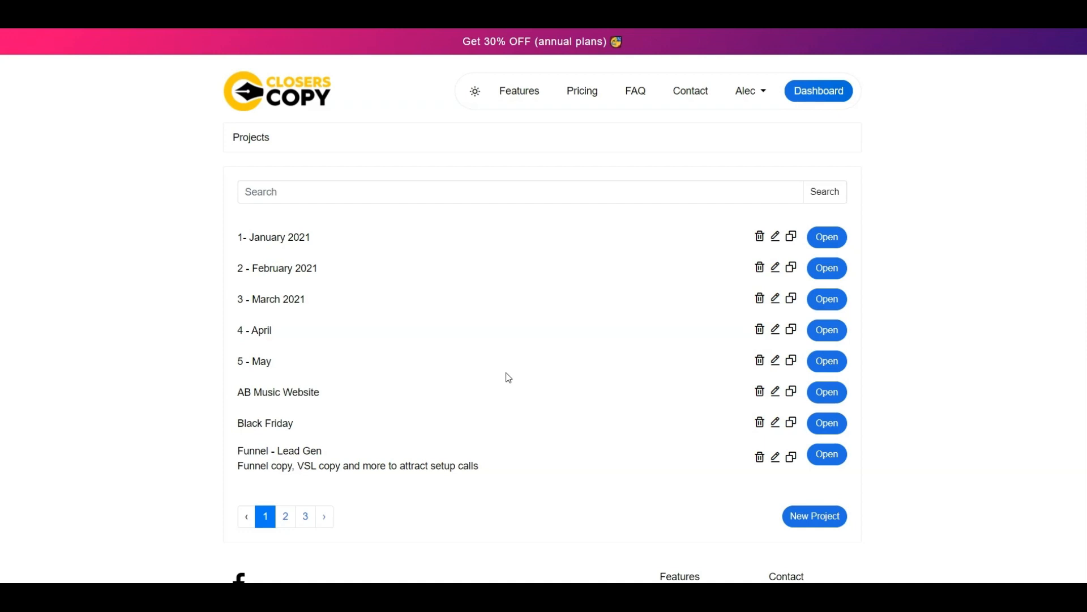
click(476, 100)
scroll(84, 234, down, 3)
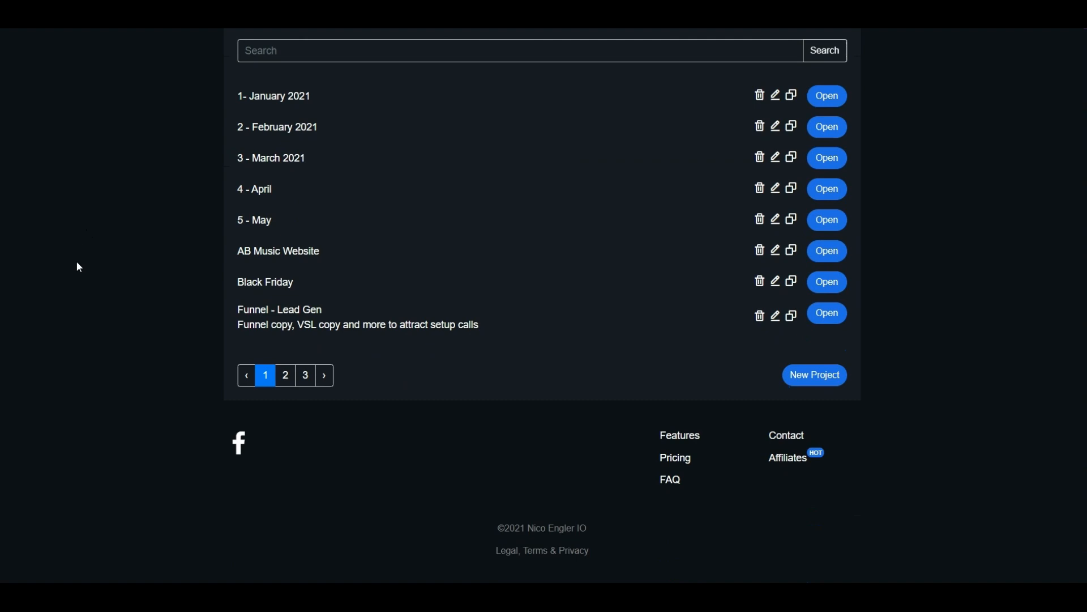
scroll(80, 266, up, 3)
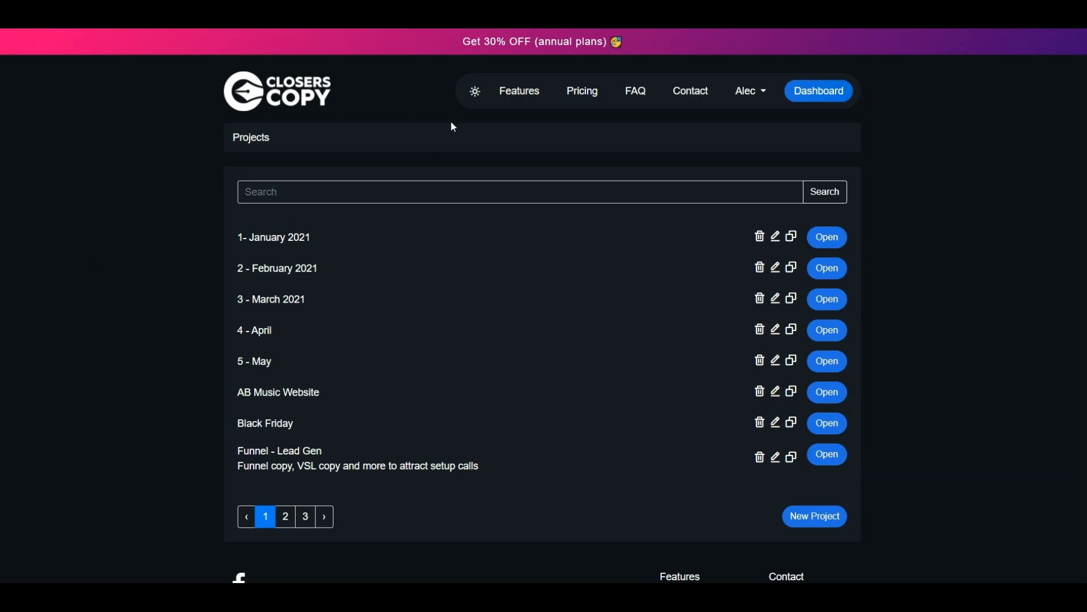
click(476, 93)
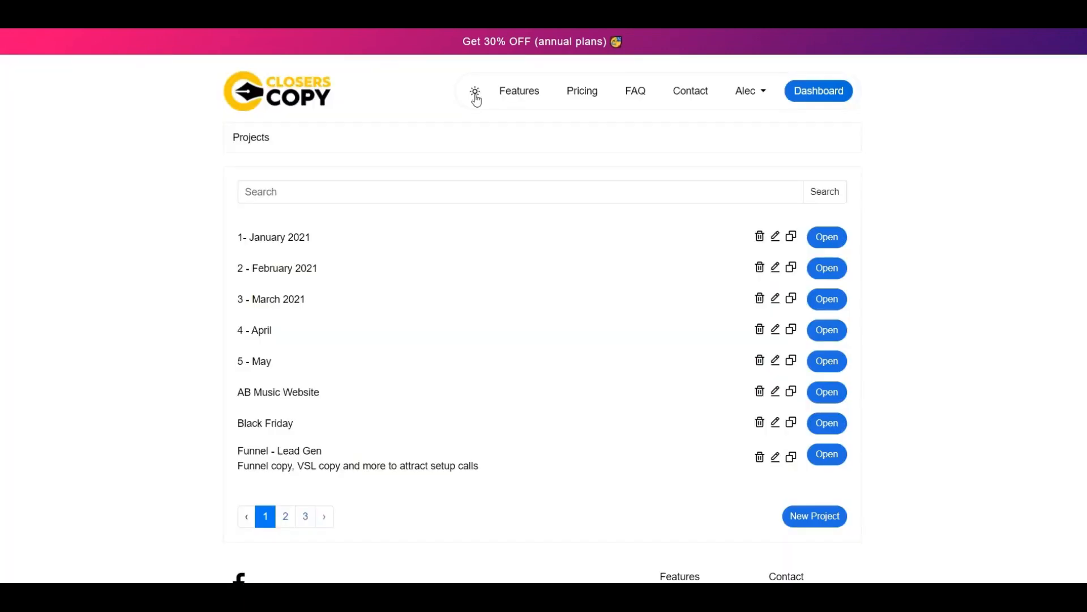
Look through the account page and its profile image page, and return to the project dashboard.
click(754, 97)
click(715, 124)
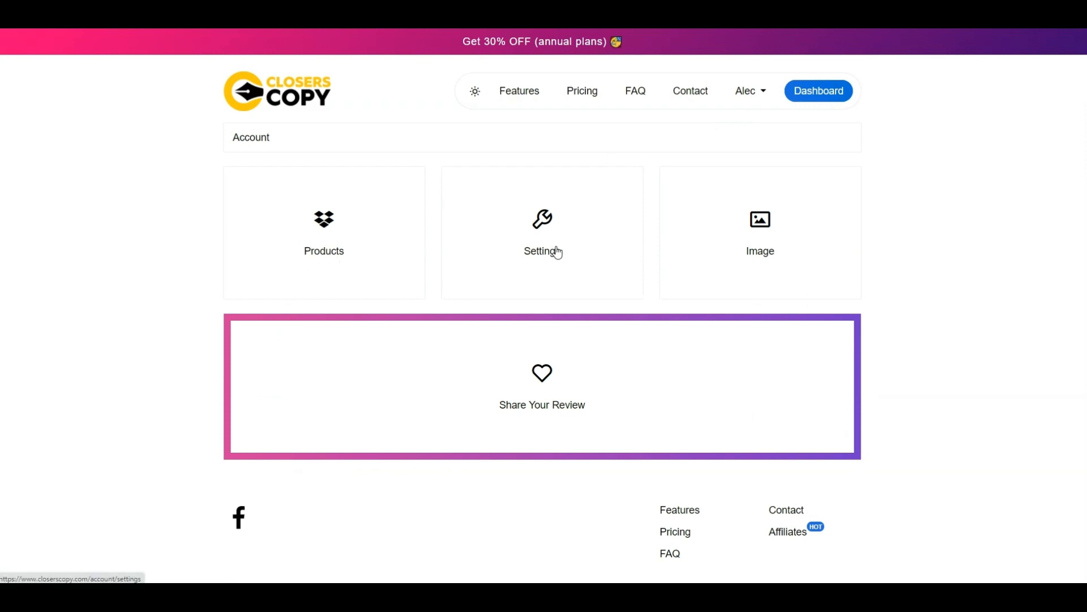
click(759, 259)
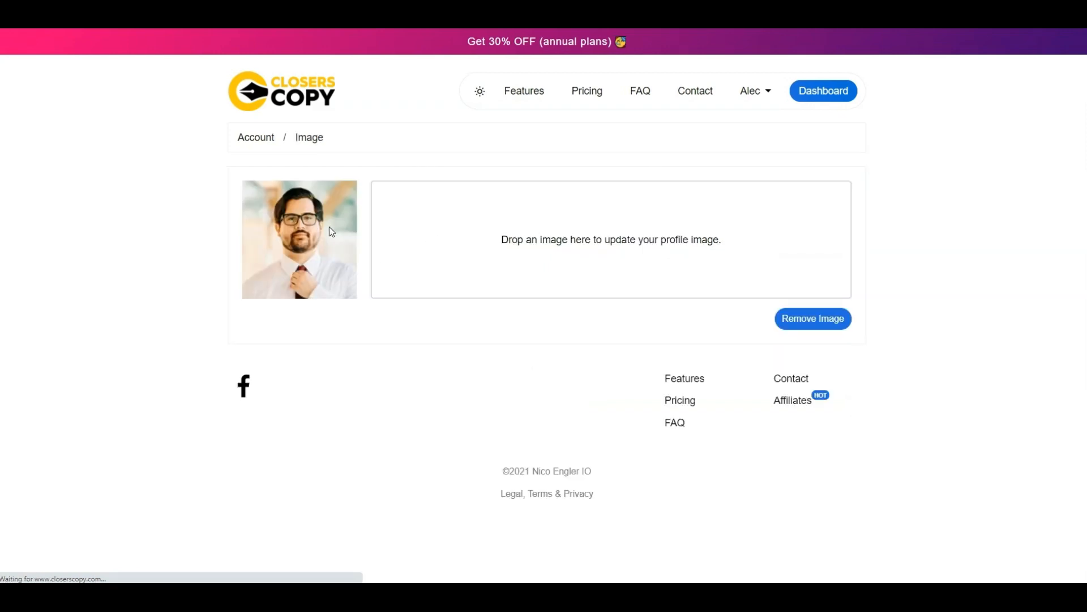
click(752, 95)
click(742, 124)
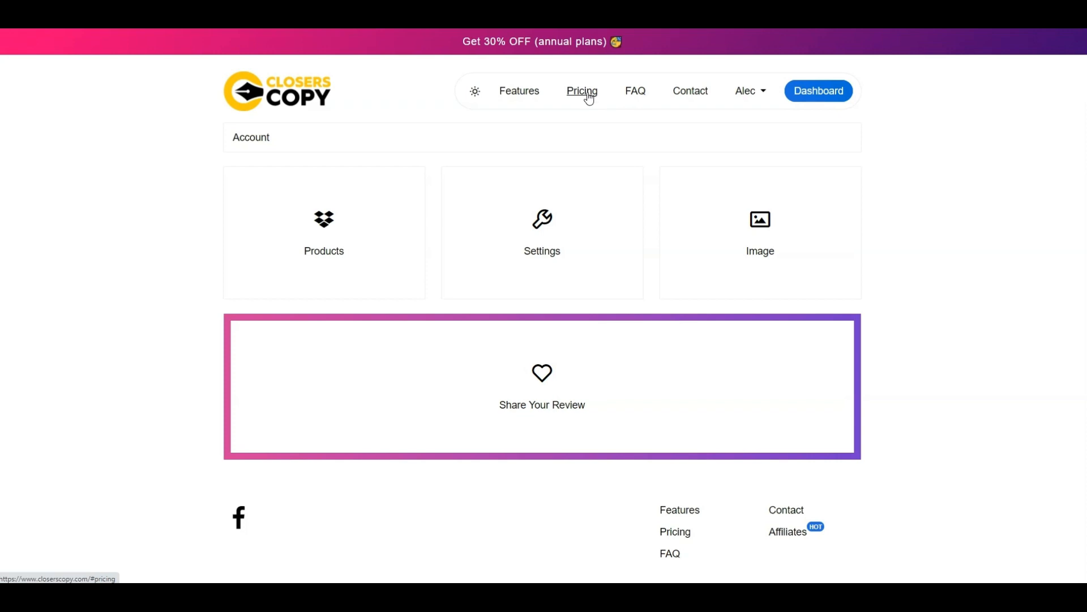
click(821, 97)
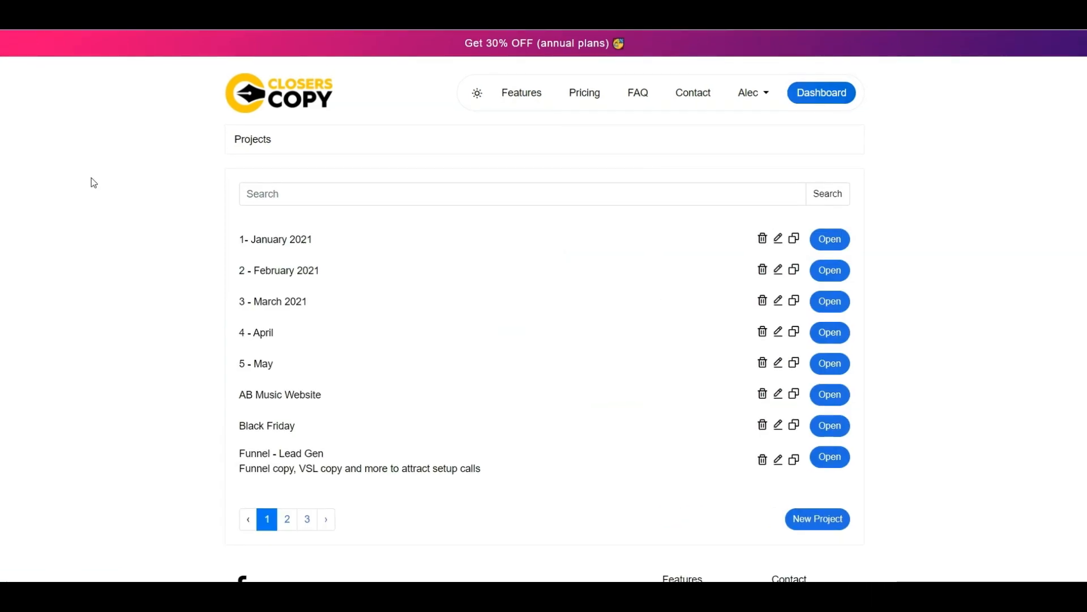
click(816, 512)
click(540, 237)
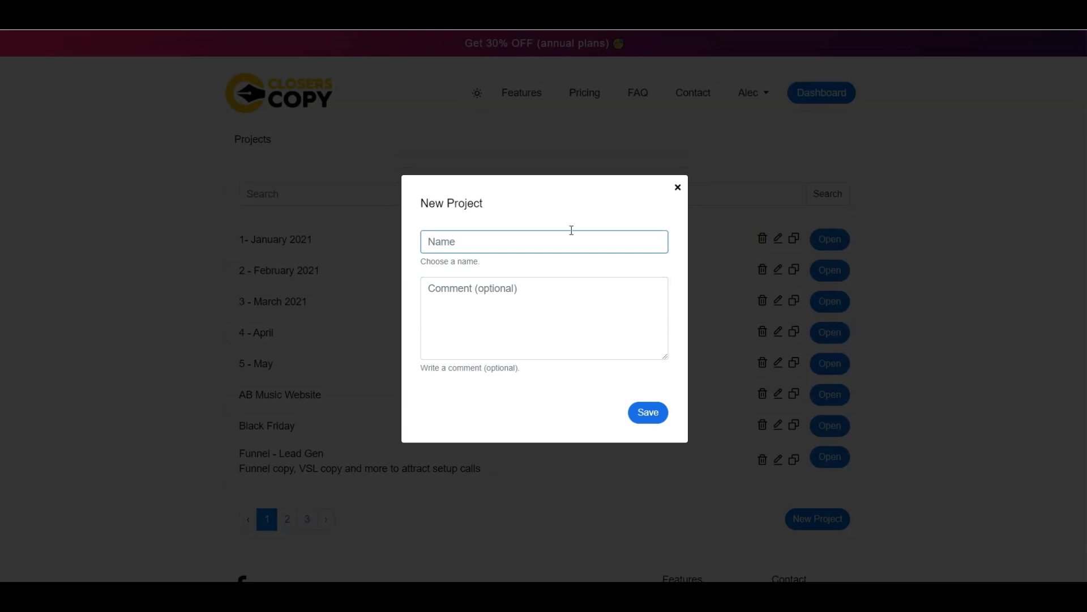
click(677, 187)
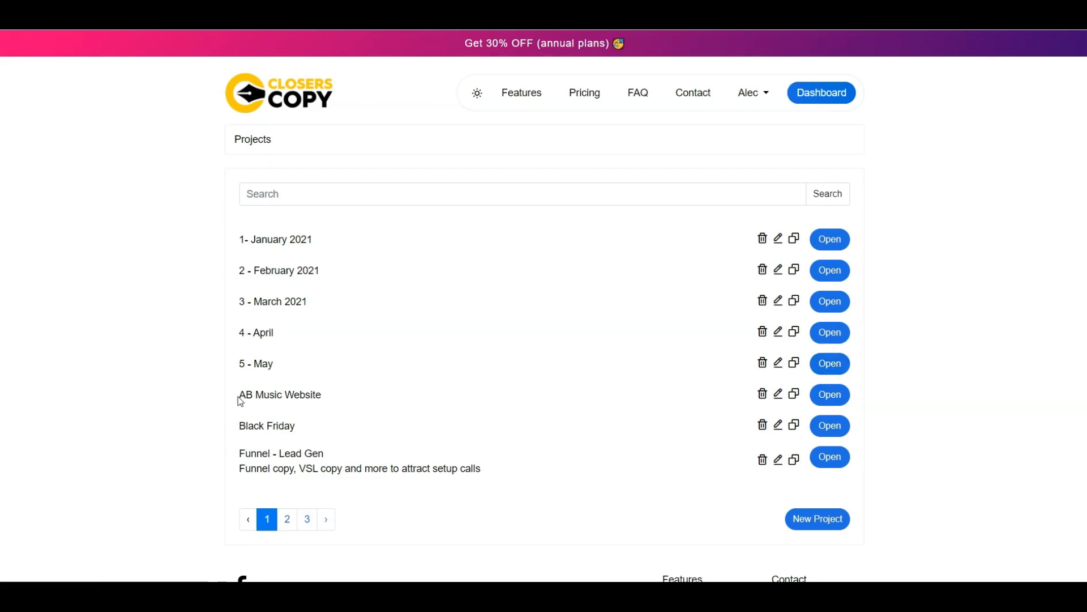
Open the 5 - May project from the project list.
drag(240, 392, 489, 478)
click(497, 515)
click(832, 366)
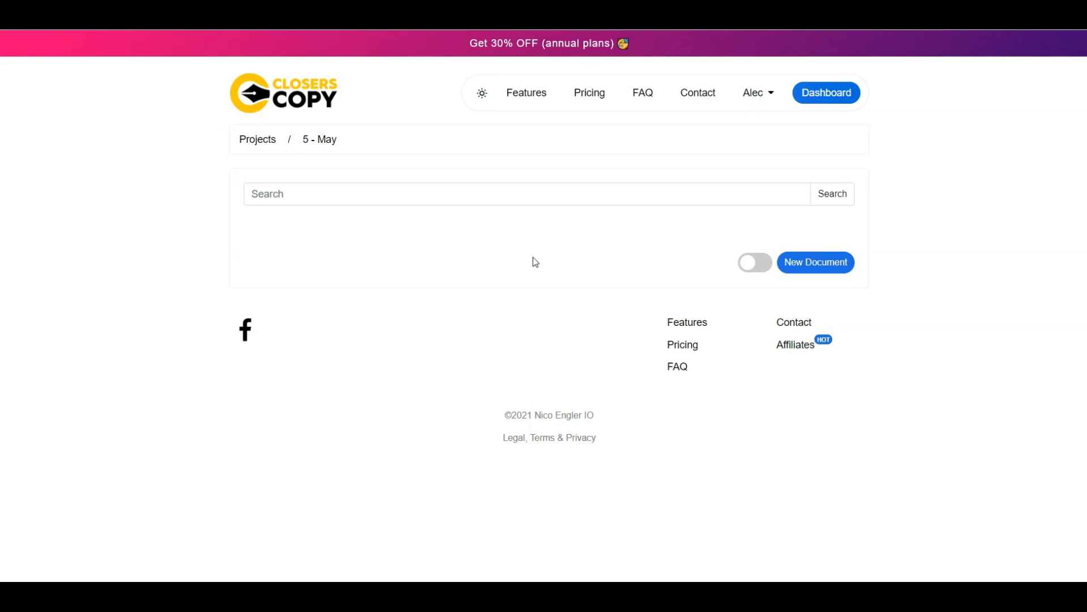
Create a new document named Ad in the 5 - May project.
click(799, 270)
click(589, 249)
text(Ad)
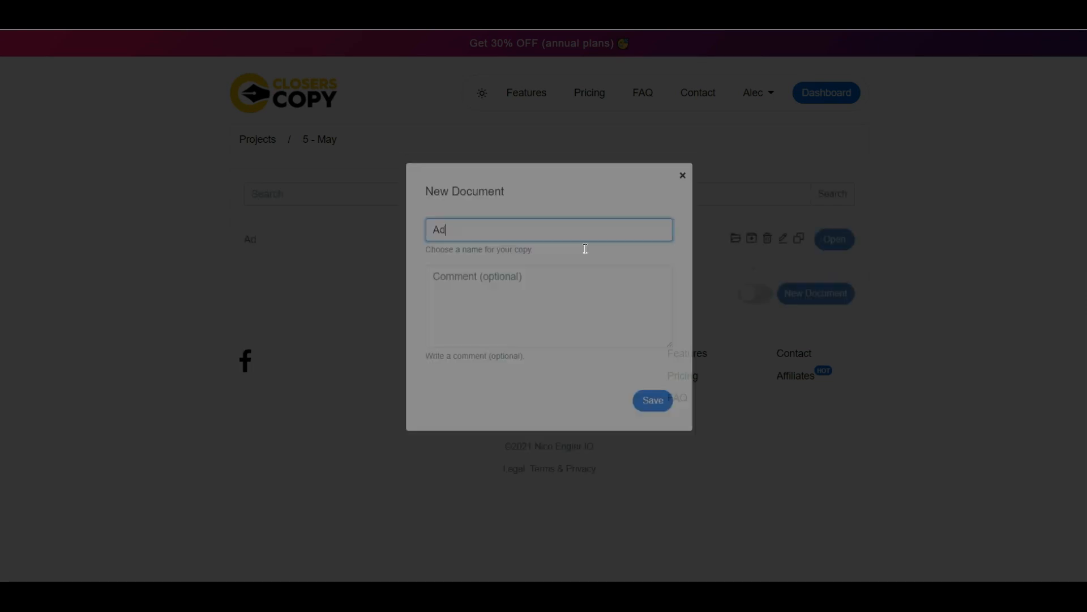
key(Return)
Add a document named Blog Post to the 5 - May project.
click(820, 306)
click(566, 241)
text(Blog Post)
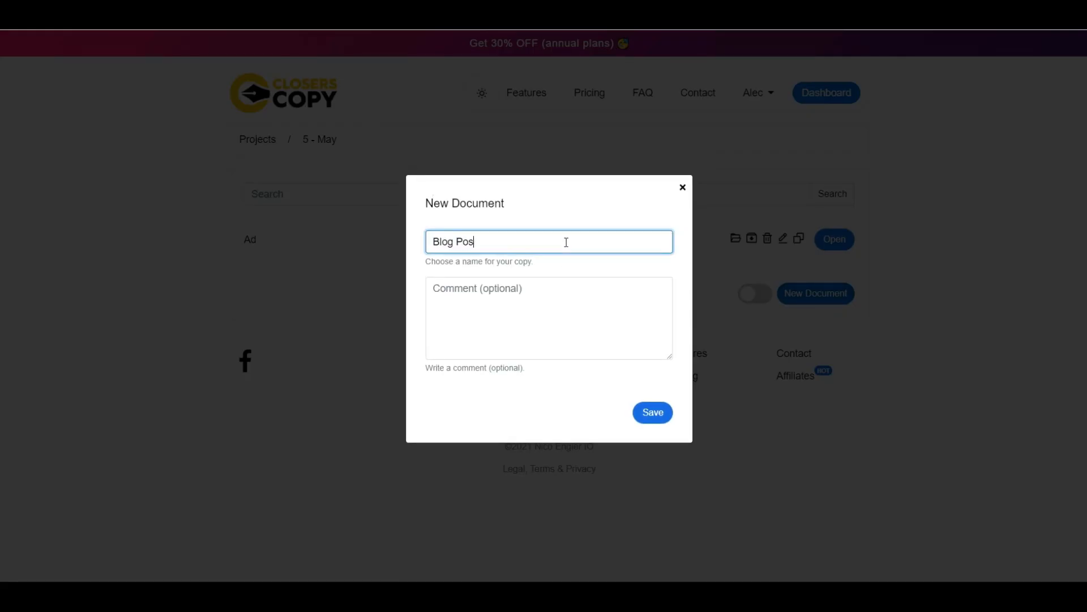
key(Return)
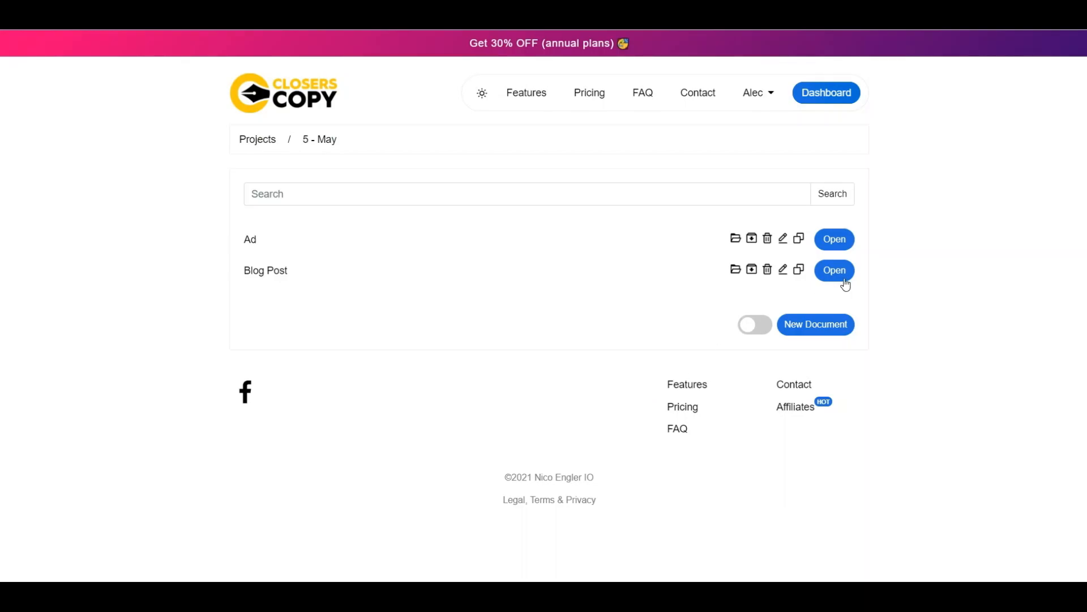
Add a document named Email to the 5 - May project.
click(833, 325)
click(577, 240)
text(Email)
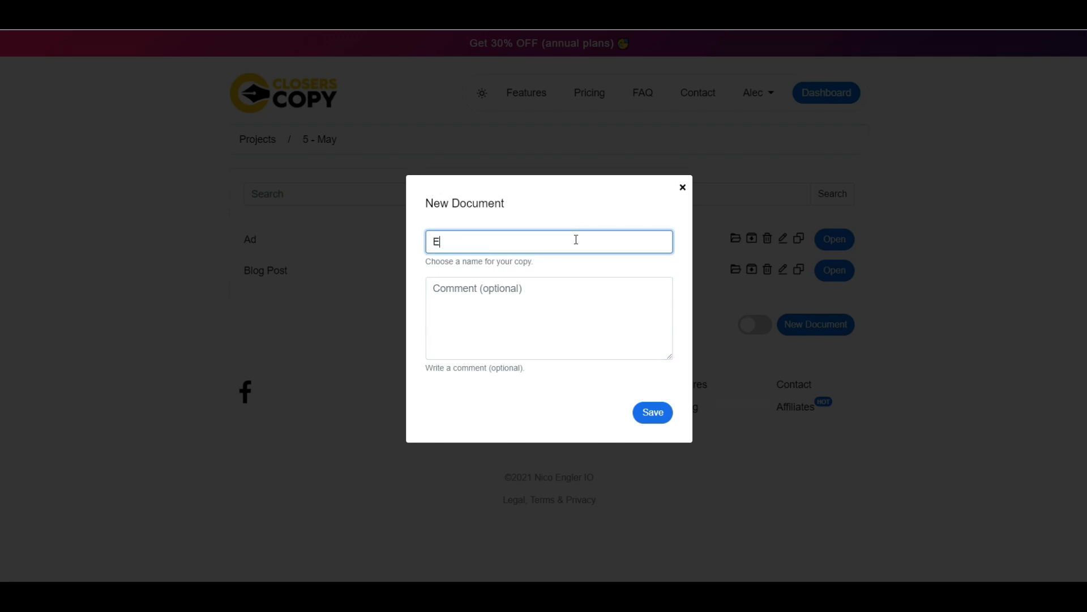
key(Return)
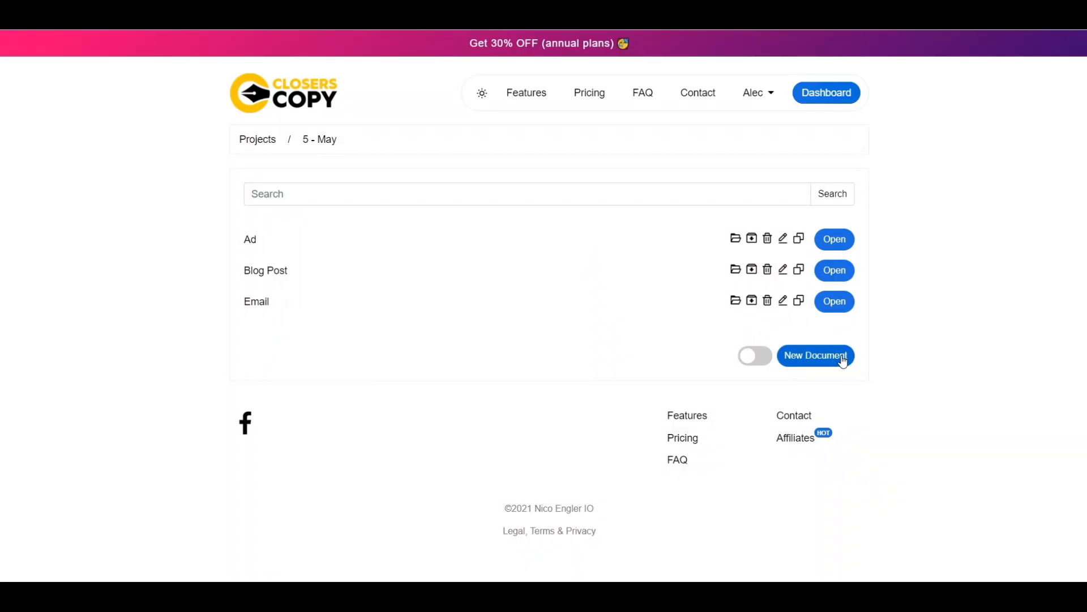
Add a document to the 5 - May project and name it Social Media Post.
click(843, 357)
click(547, 240)
text(Social Medi)
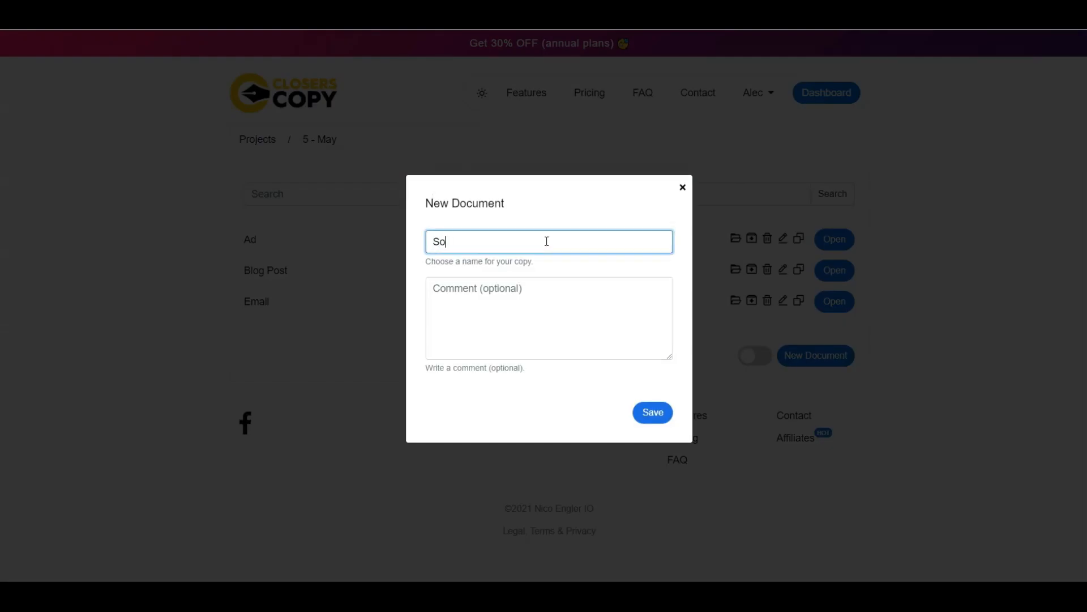
text(ost)
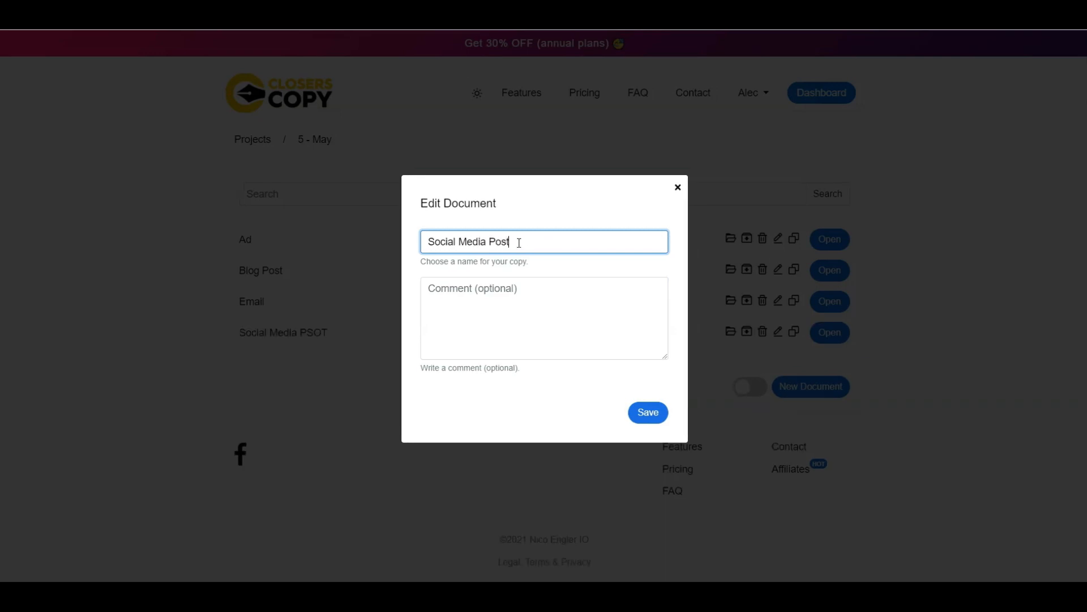
key(Return)
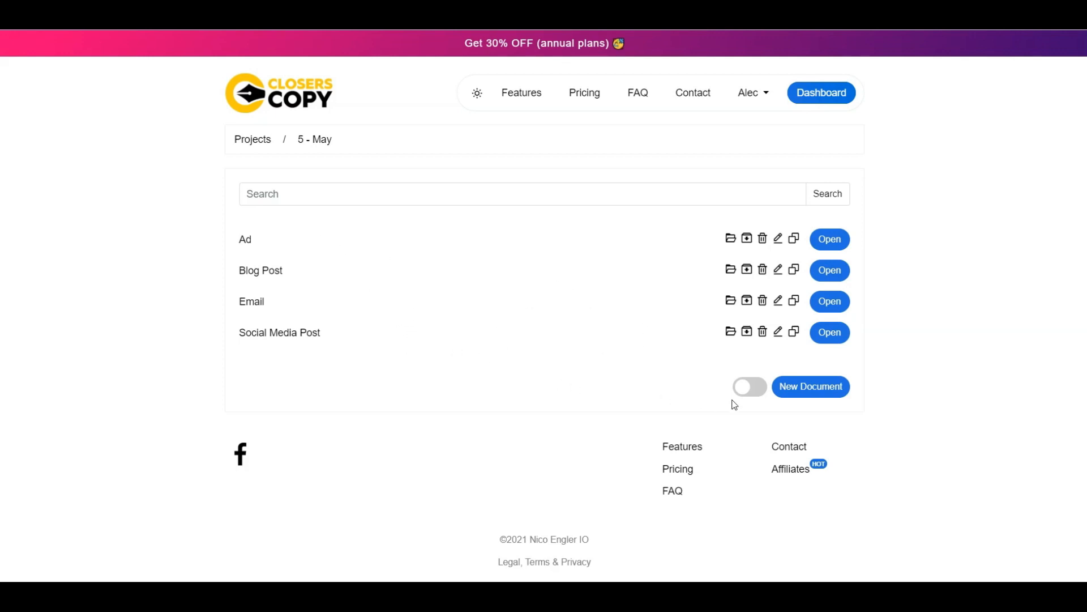
Create a document named Sales Letter in the 5 - May project and open it in the editor.
click(809, 391)
click(424, 241)
text(Sales Letter)
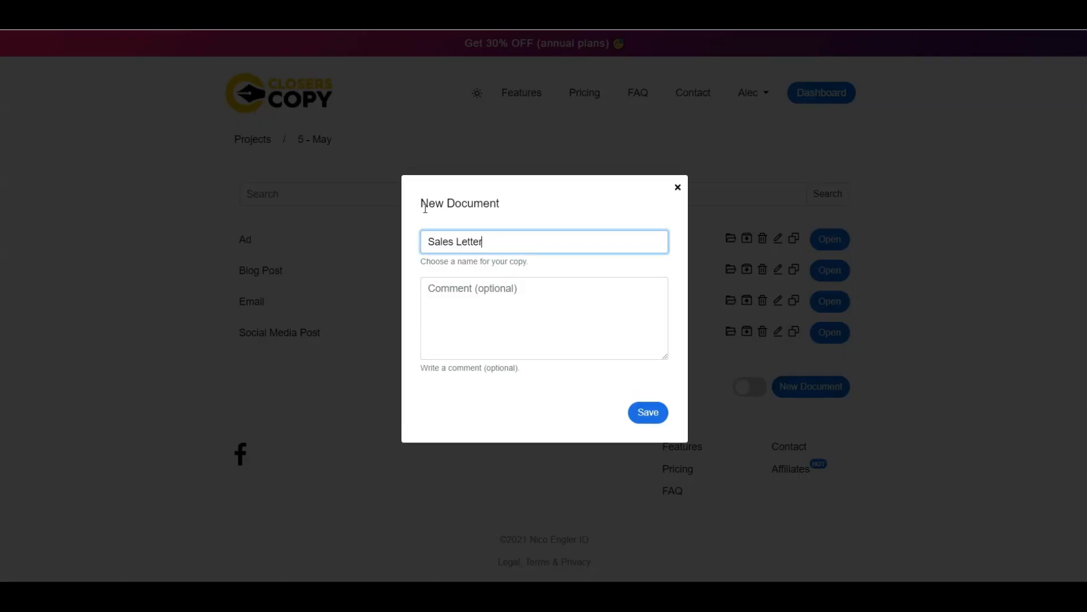
key(Return)
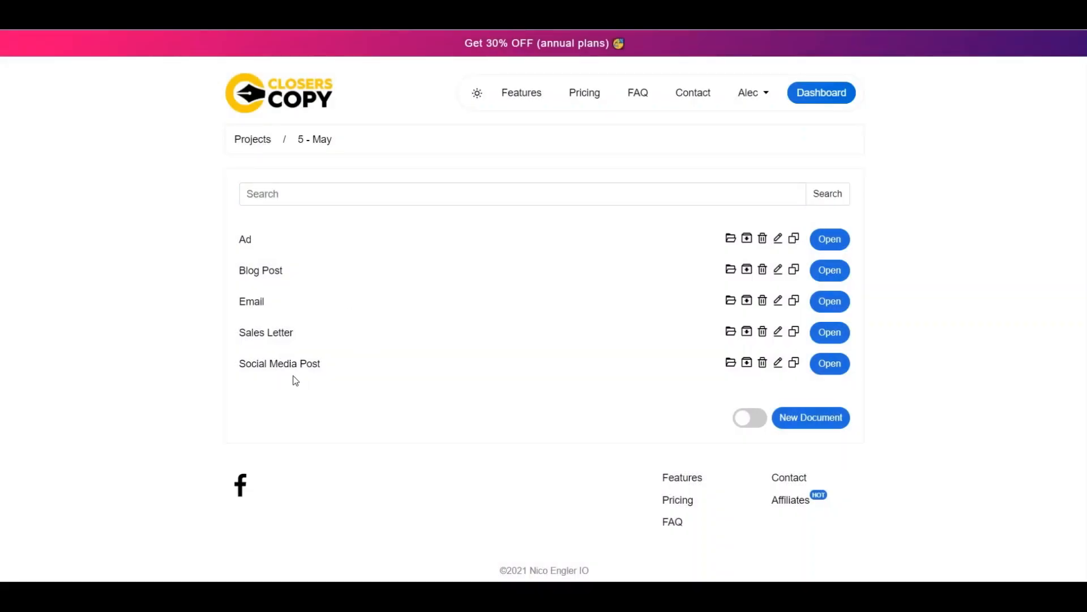
click(830, 336)
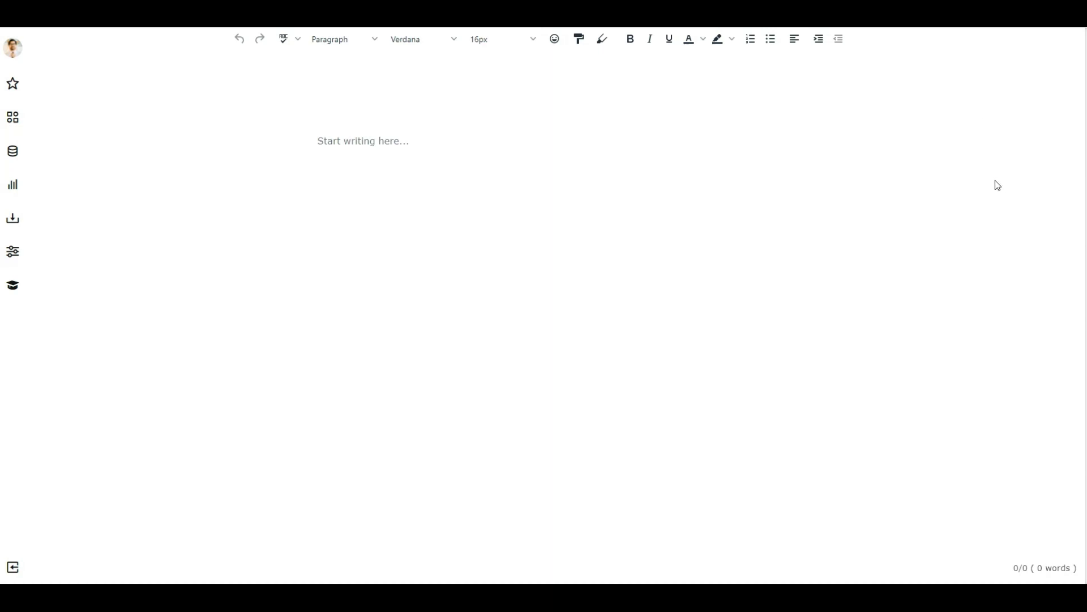
Examine the editor's spell-check languages, paragraph and header styles, and available fonts.
click(300, 45)
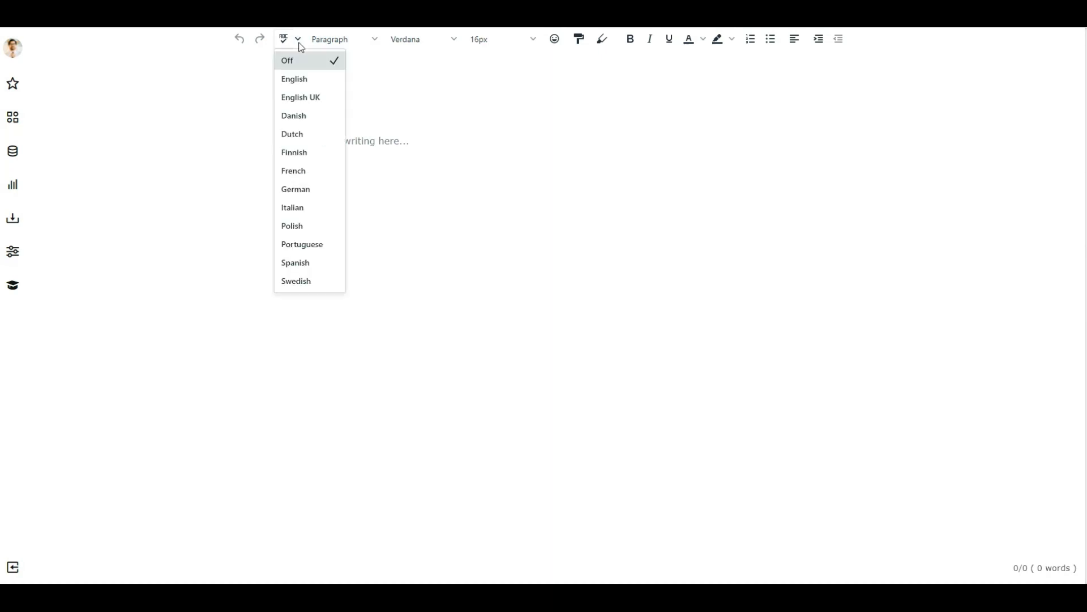
click(335, 41)
click(343, 40)
mouse_move(342, 61)
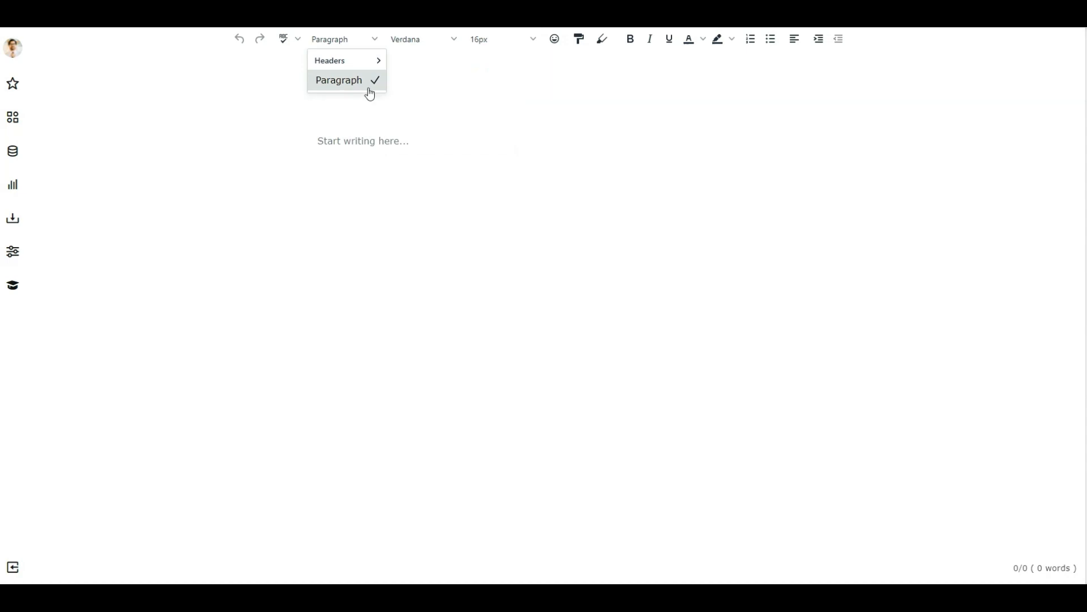
click(442, 84)
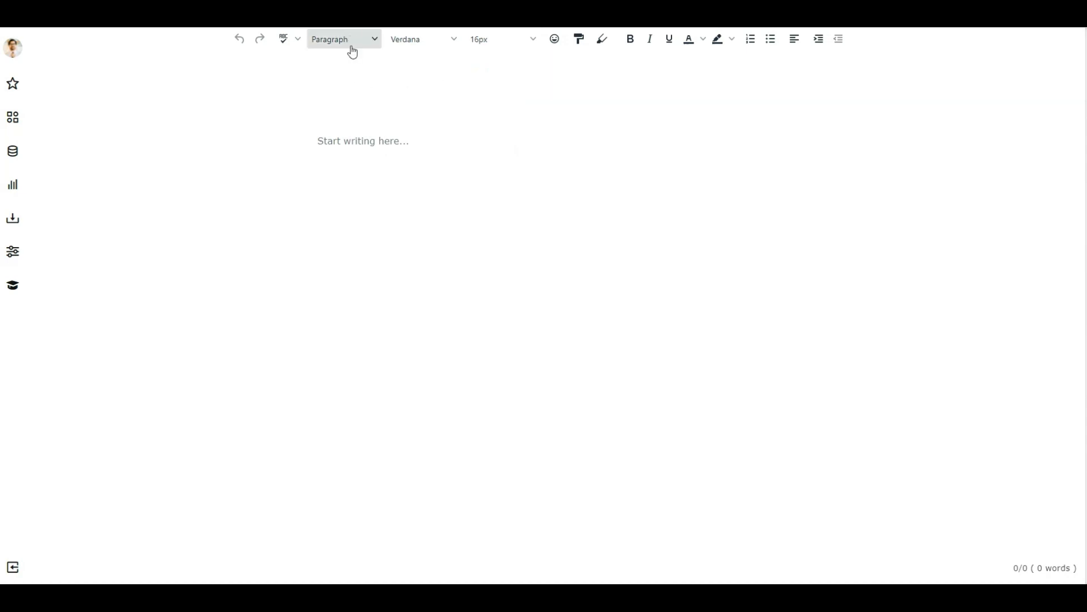
click(430, 44)
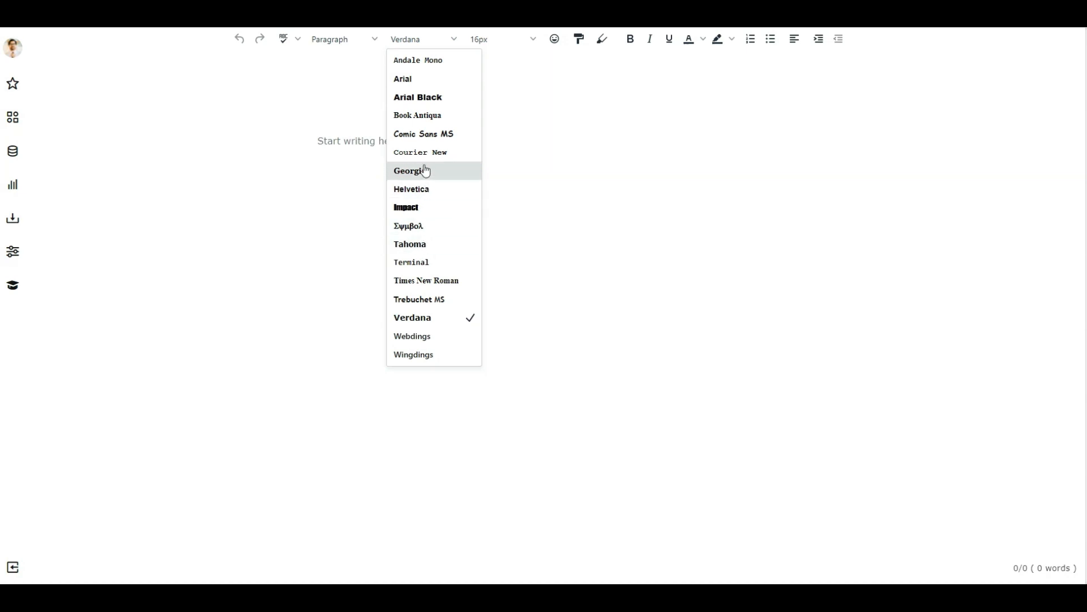
click(453, 44)
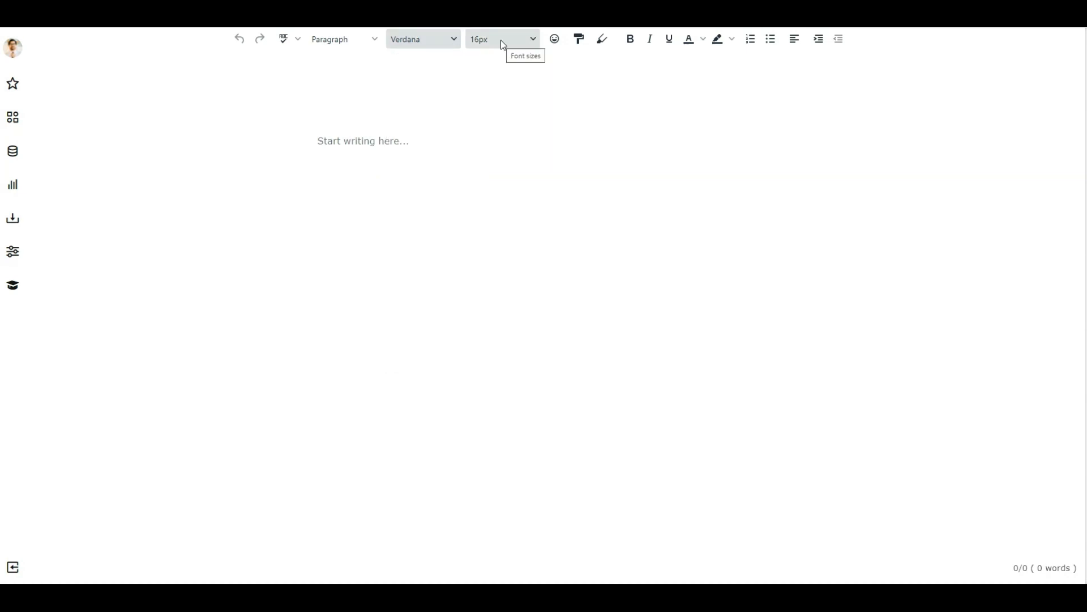
Insert a smiley emoticon into the empty Sales Letter document and delete it again.
click(555, 39)
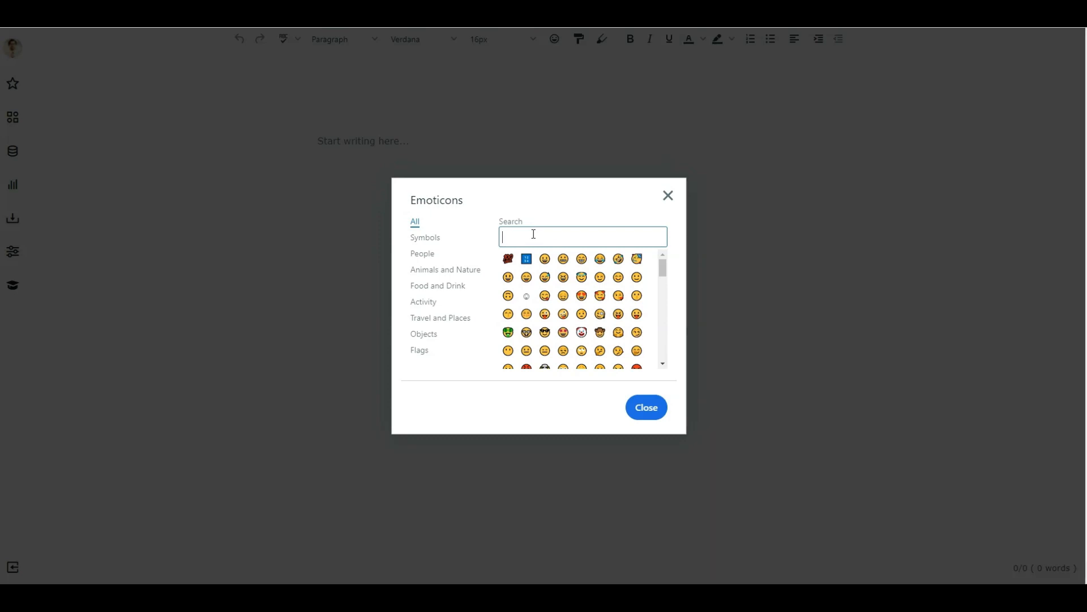
click(545, 262)
drag(352, 137, 286, 141)
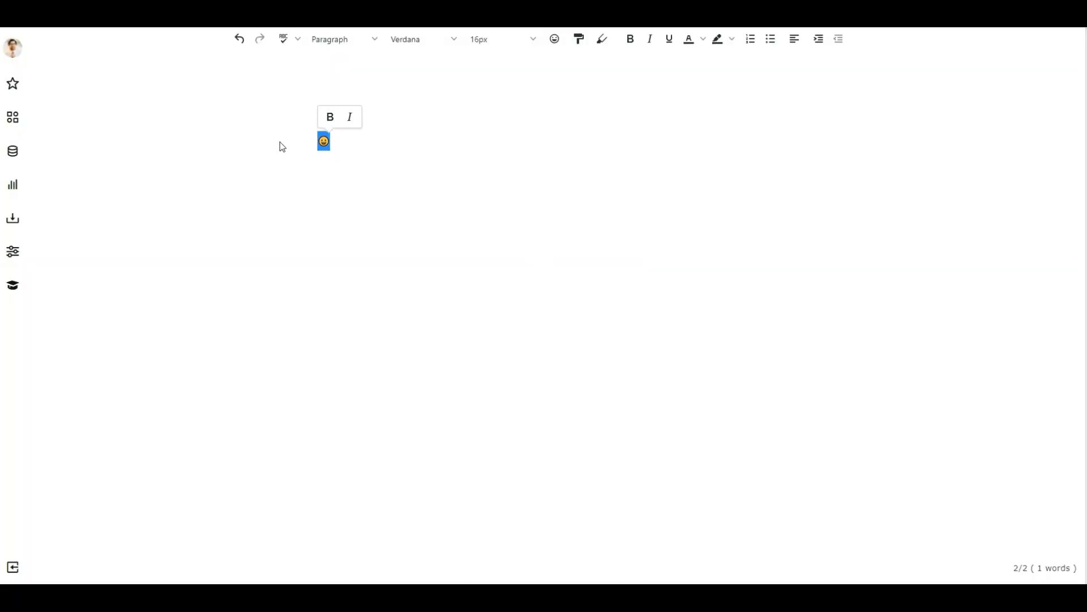
key(BackSpace)
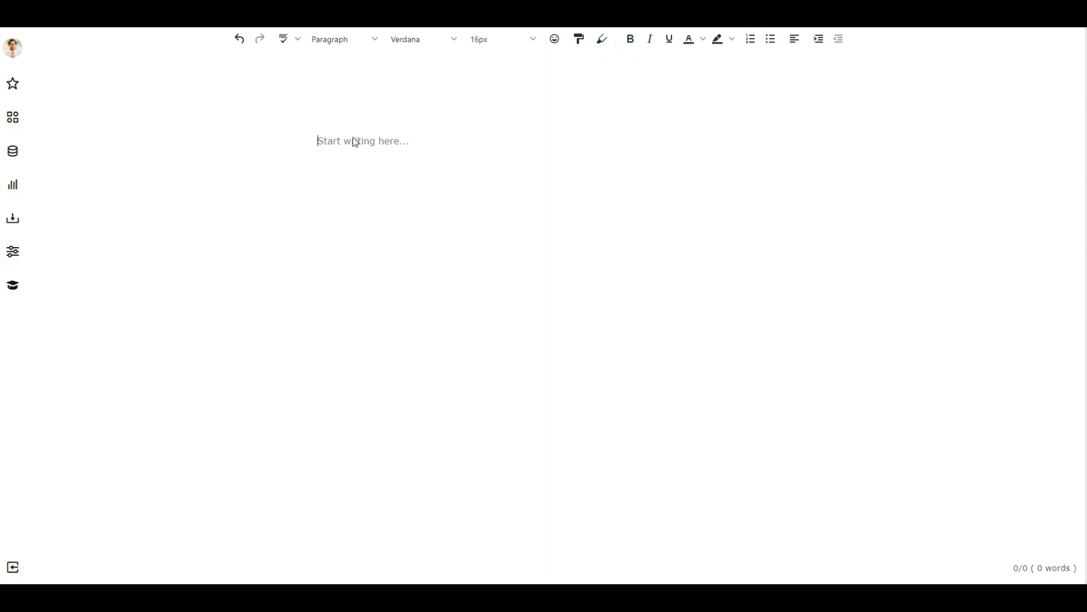
Write "Hello everyone" in the empty Sales Letter document.
text(Hello everyone)
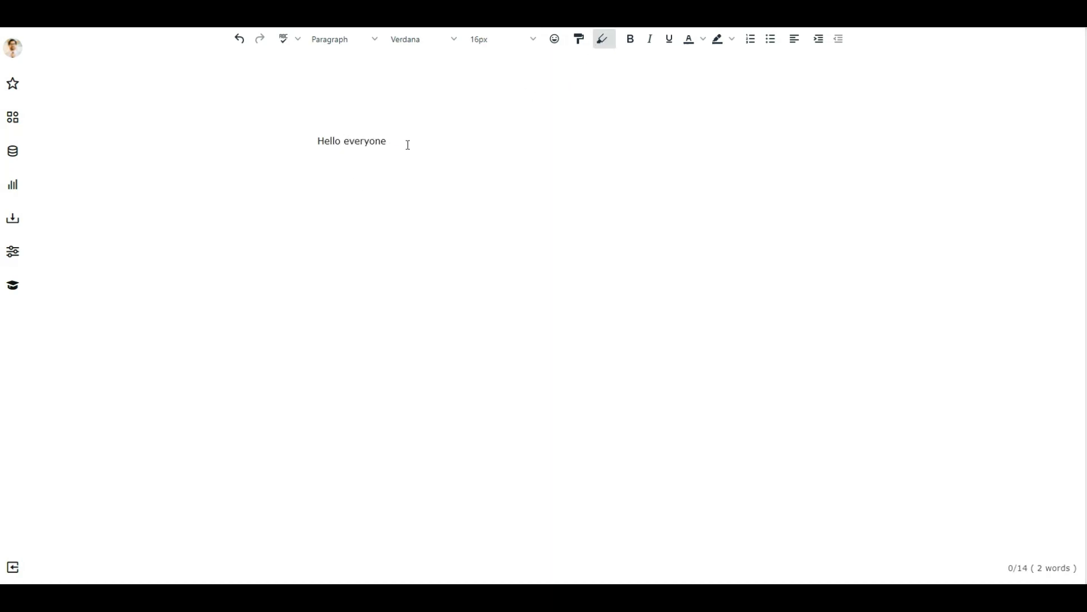
Highlight the word "everyone" in the greeting and remove the highlight again.
drag(387, 140, 344, 141)
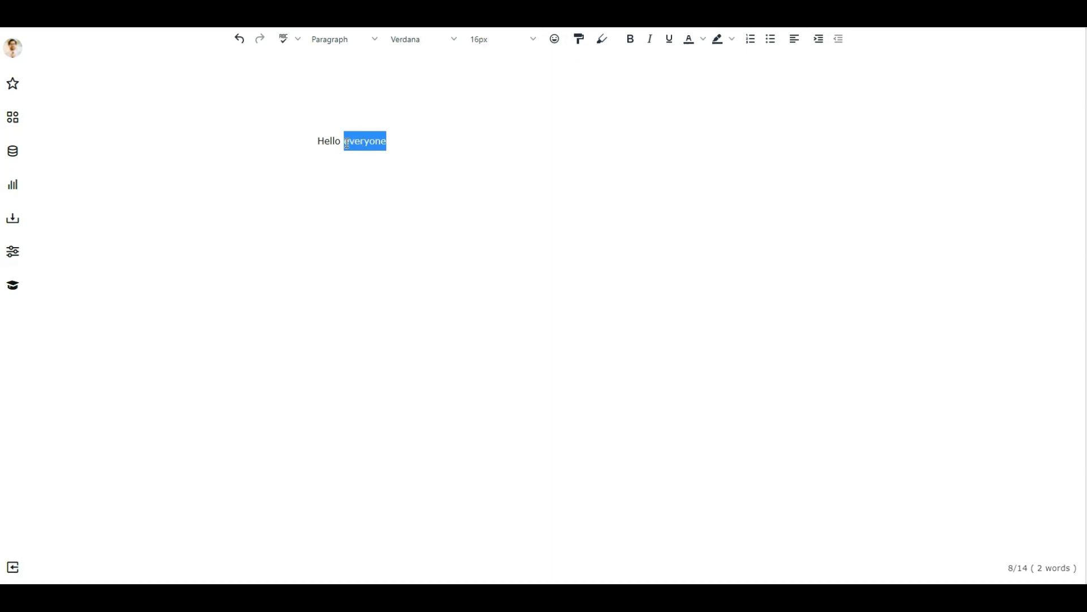
click(604, 41)
click(357, 165)
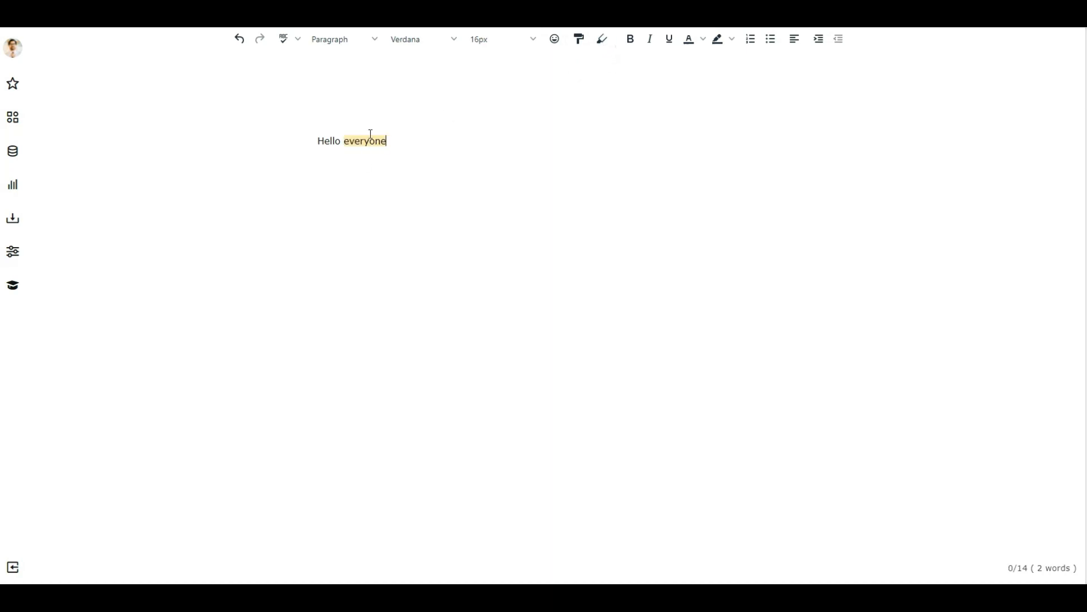
drag(389, 141, 344, 141)
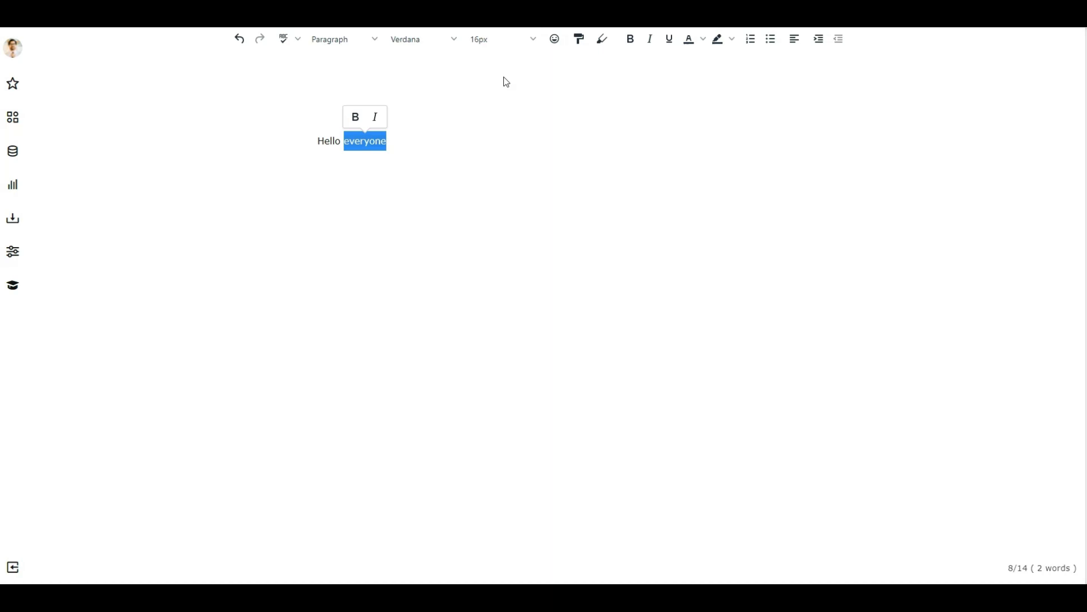
click(611, 44)
click(405, 139)
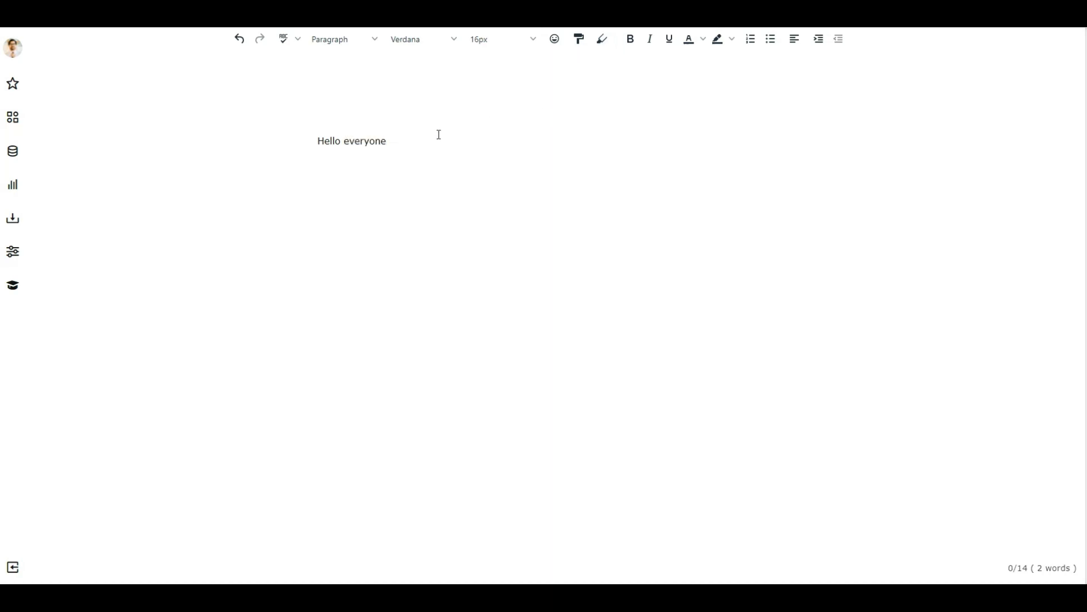
Format the word "everyone" as bold, italic and underlined, with a dark gray text color.
double_click(371, 141)
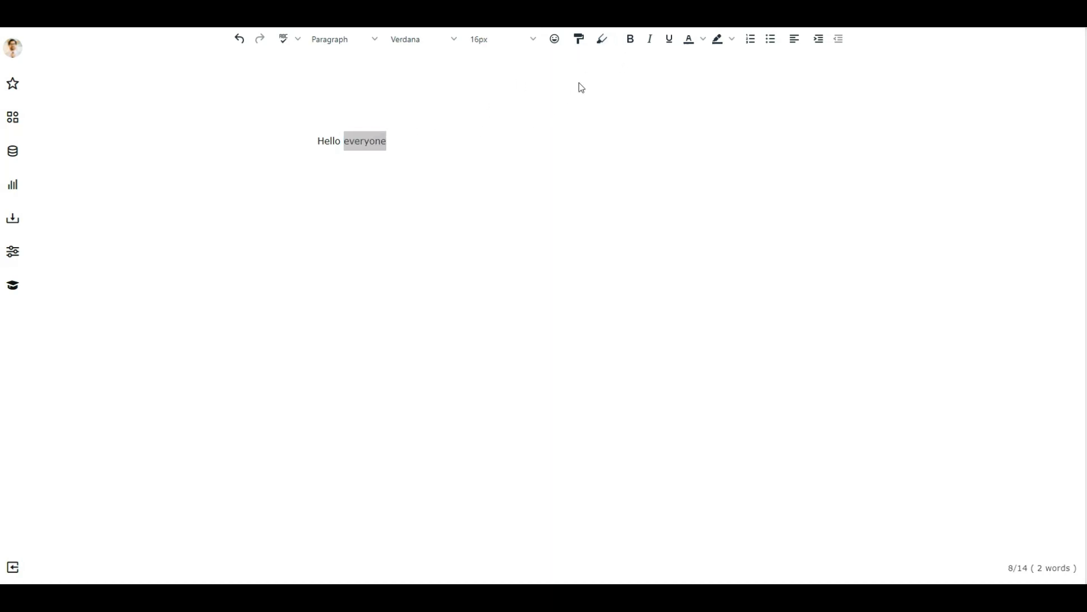
click(630, 40)
click(649, 41)
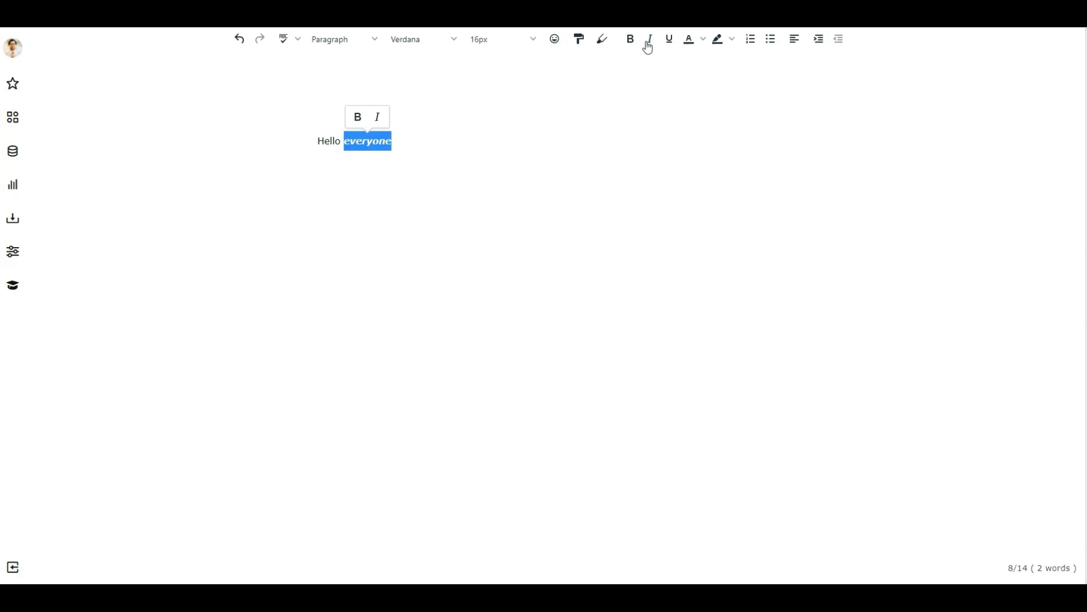
click(669, 41)
click(703, 39)
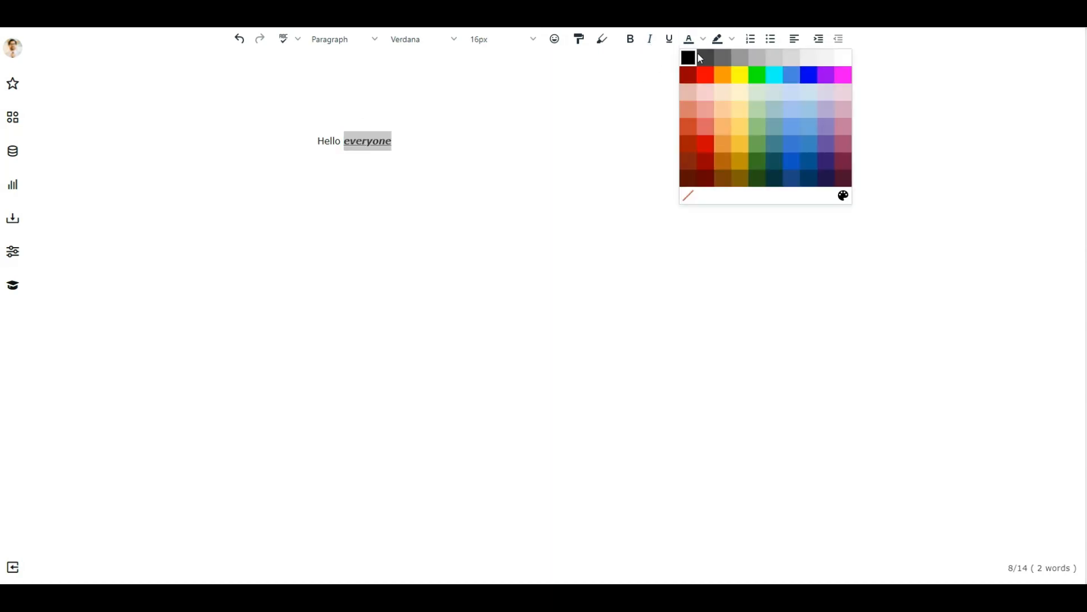
click(705, 59)
click(704, 59)
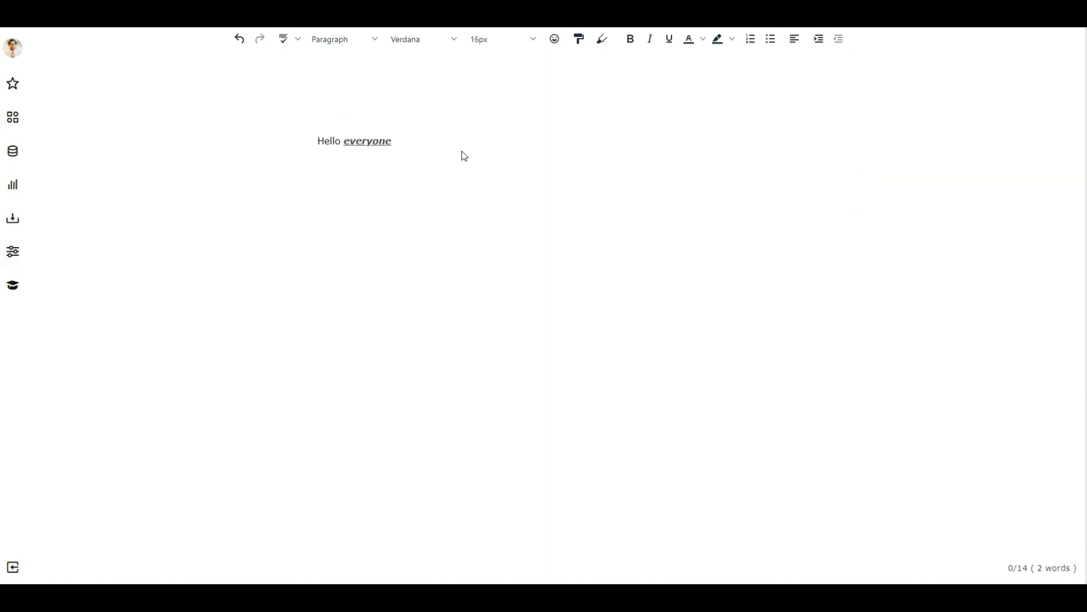
Start a left-aligned bulleted list on a new line below the greeting.
key(Return)
click(751, 40)
click(771, 40)
click(793, 45)
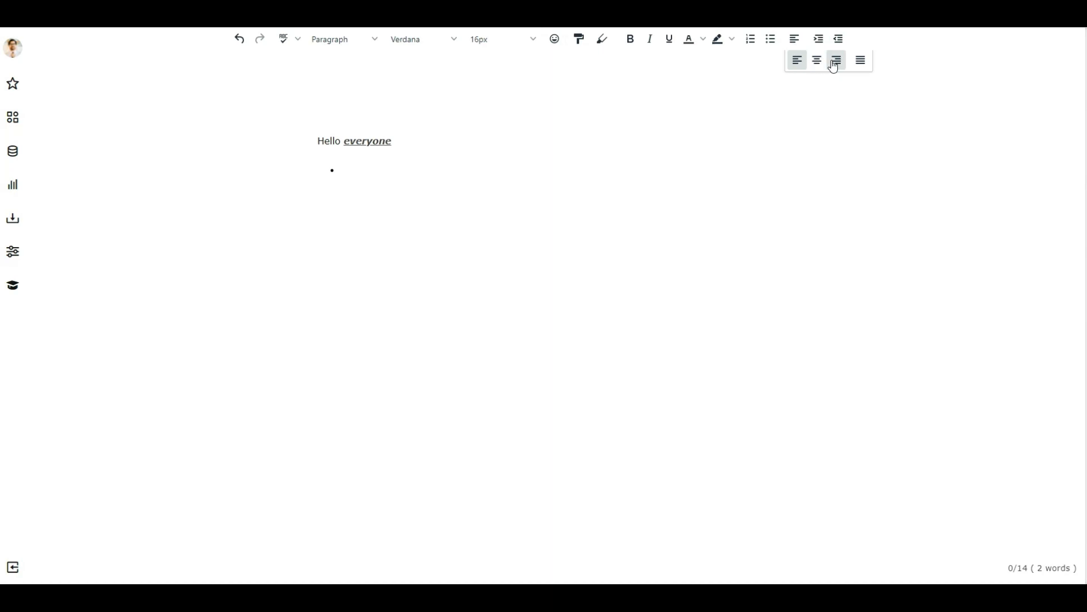
click(797, 62)
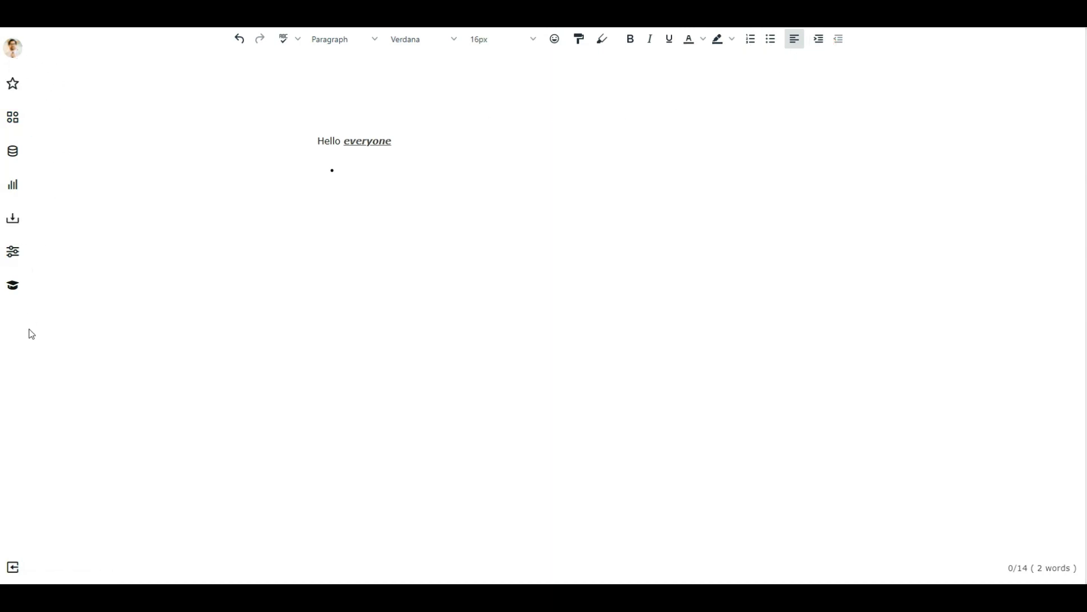
Delete the greeting and the empty bullet so the document is blank.
click(333, 171)
drag(319, 139, 427, 184)
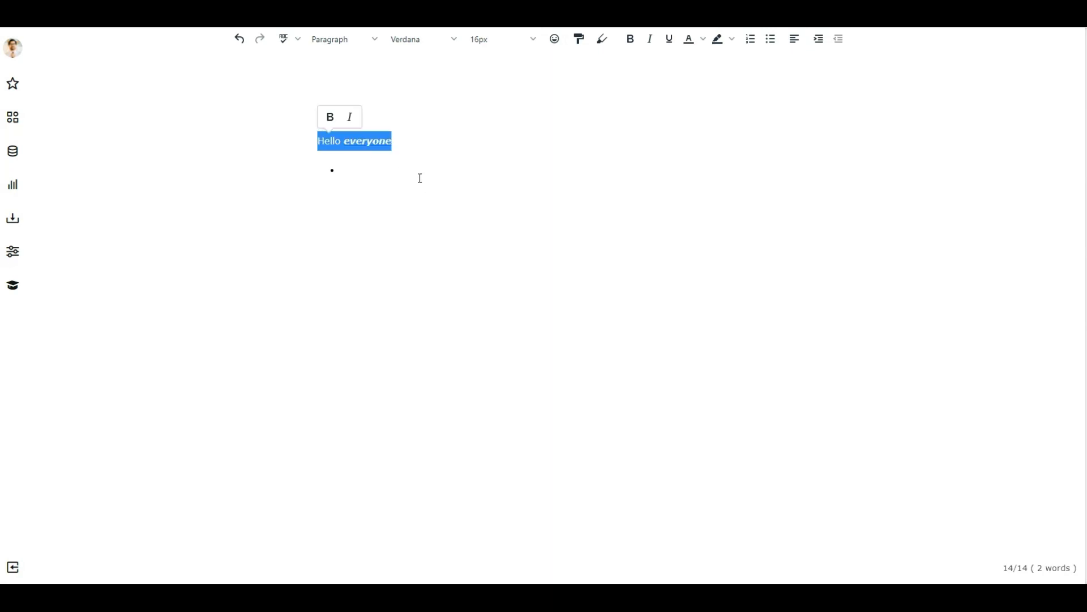
key(BackSpace)
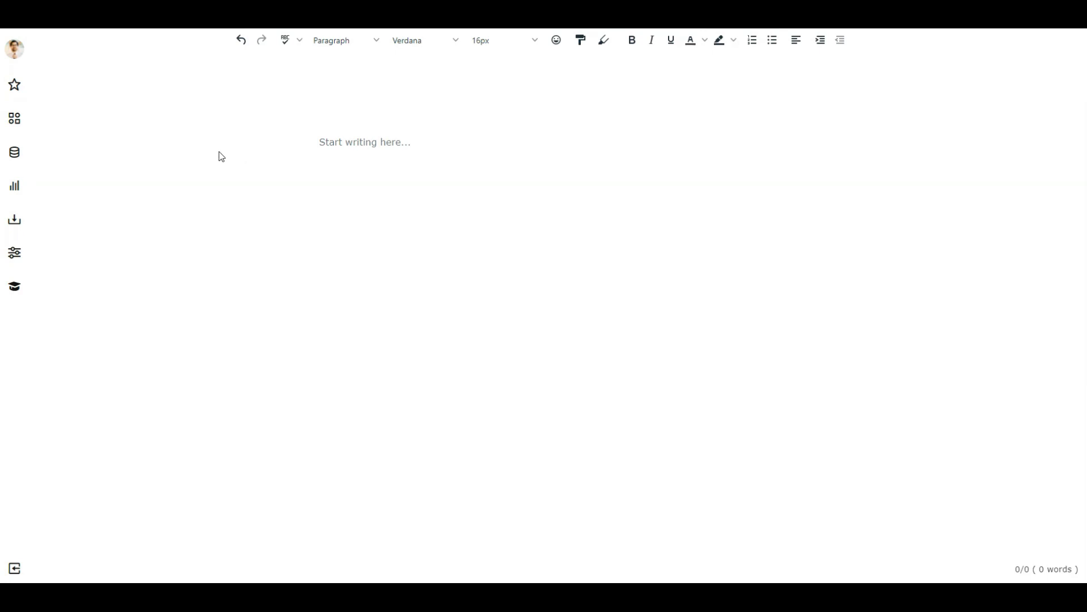
Examine the AI writing frameworks for ads, blogs, headlines, products, business, YouTube and emails.
click(17, 125)
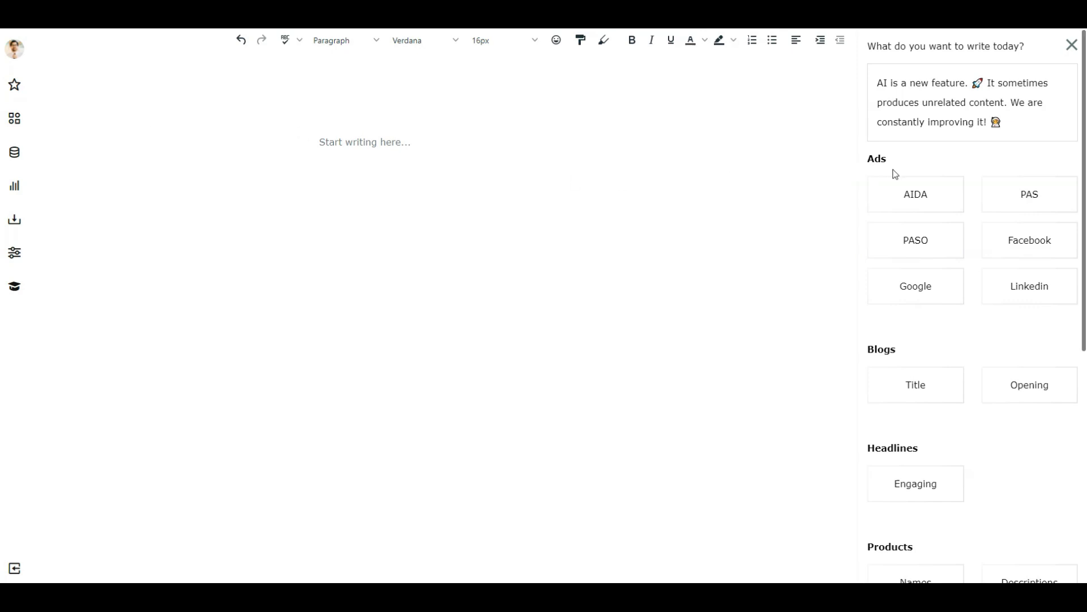
scroll(909, 354, down, 2)
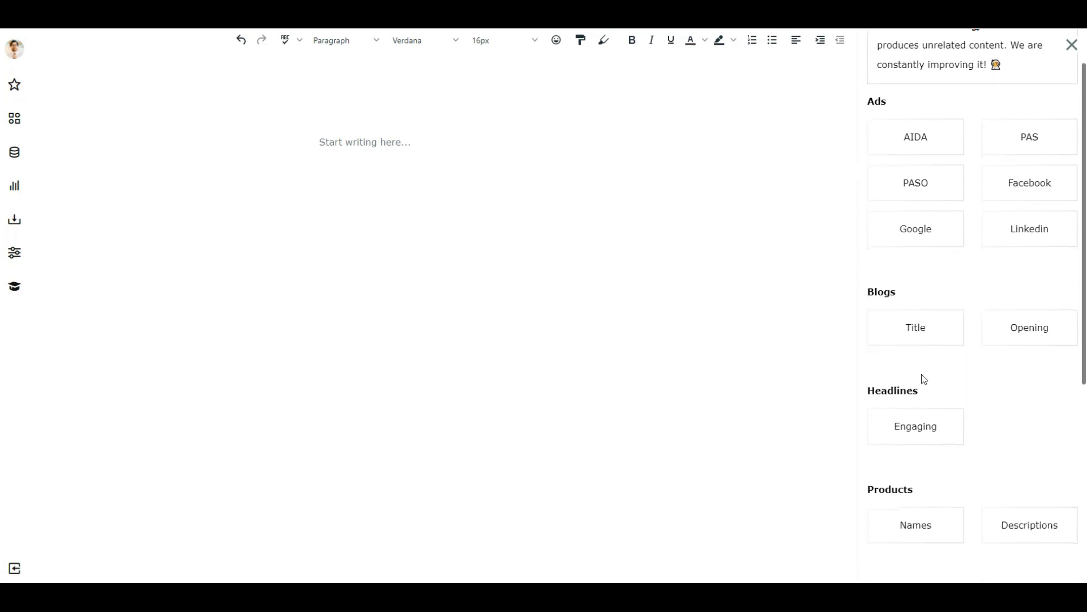
scroll(895, 419, down, 3)
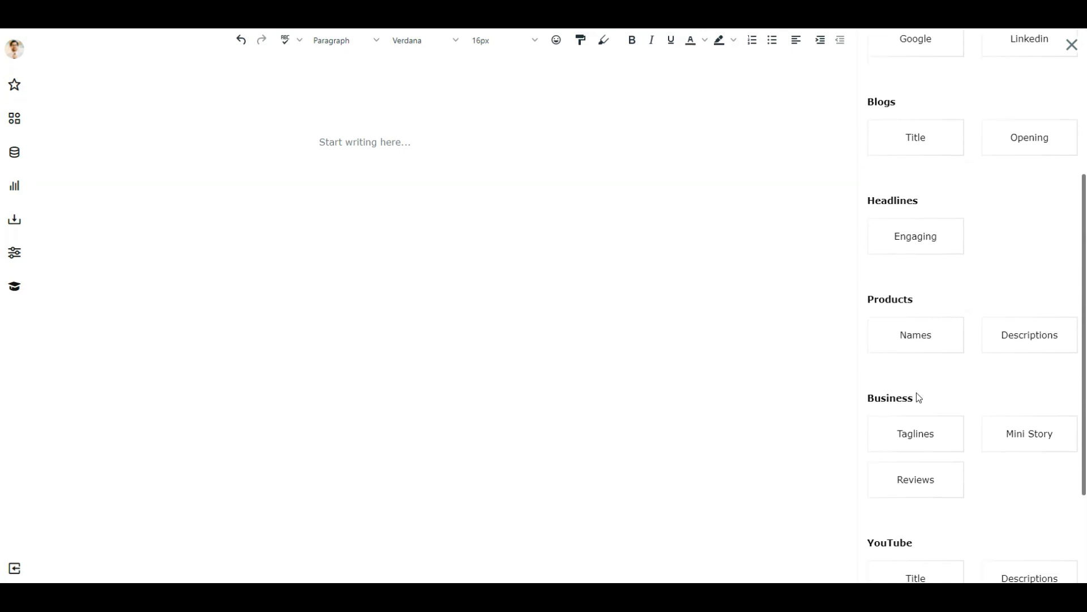
scroll(922, 367, down, 2)
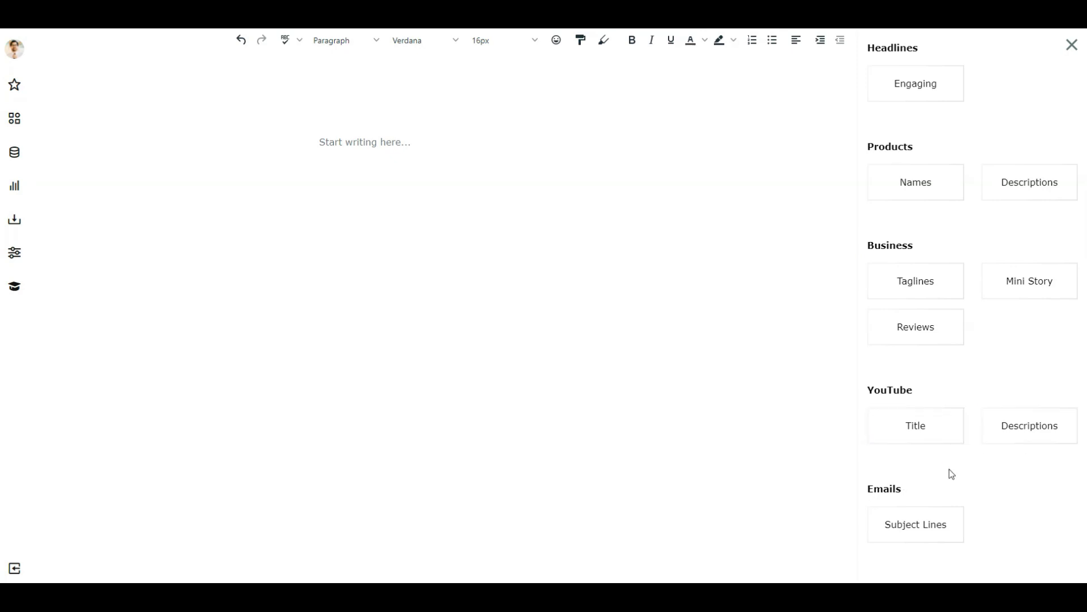
scroll(949, 474, up, 5)
scroll(946, 439, up, 2)
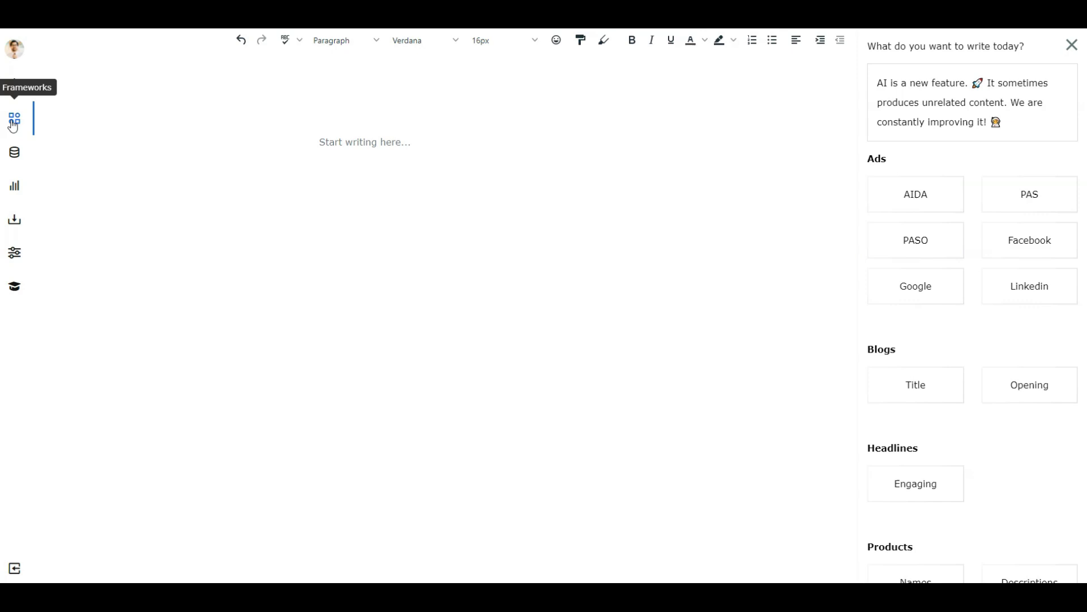
Add the full Quickstart composition from the Sales Letters templates database to the document.
click(16, 154)
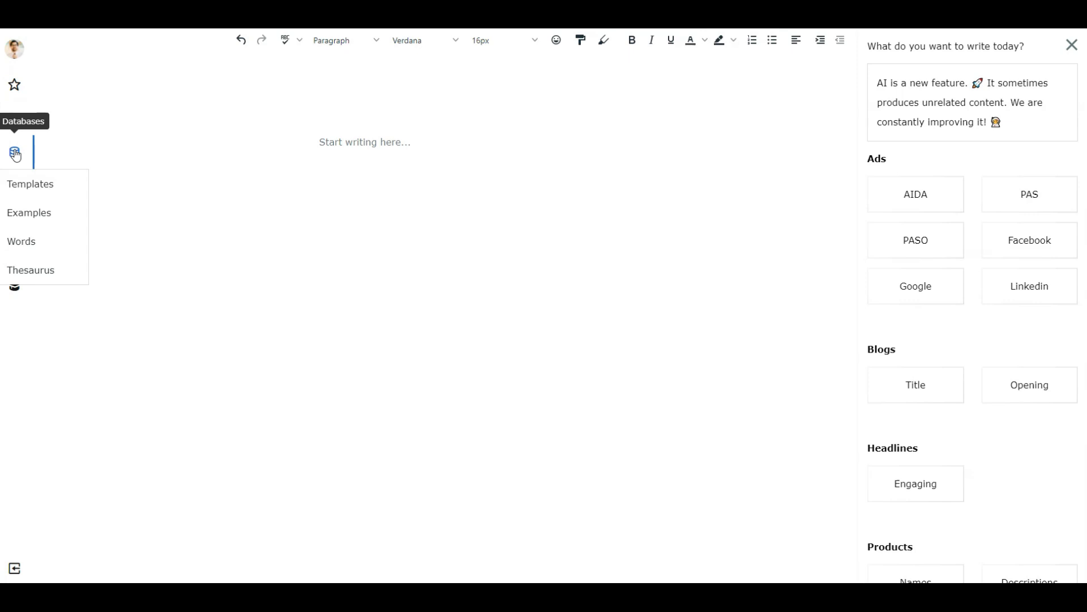
click(25, 187)
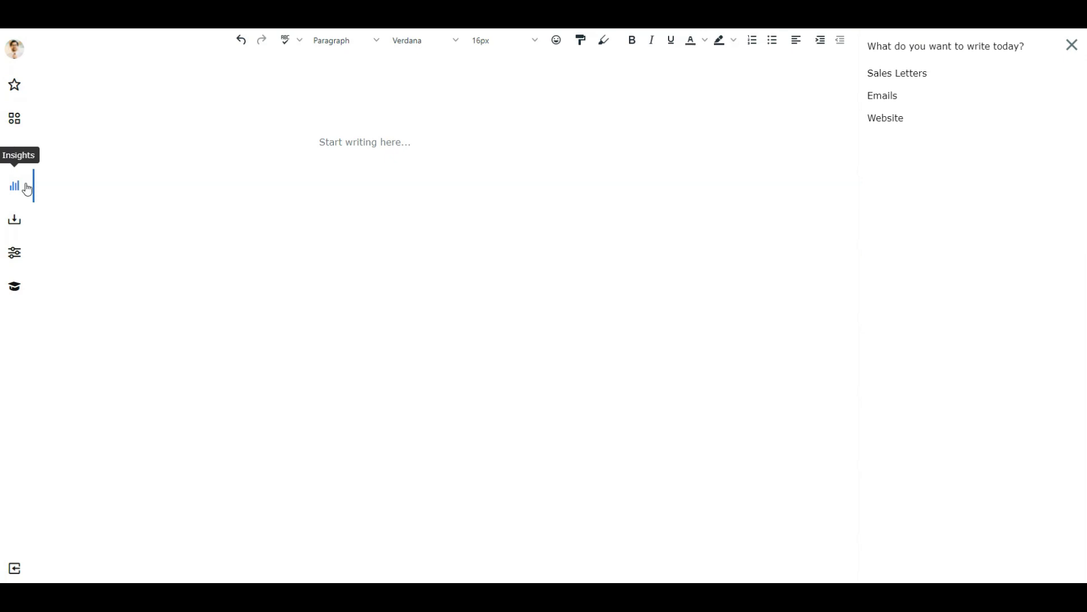
click(905, 75)
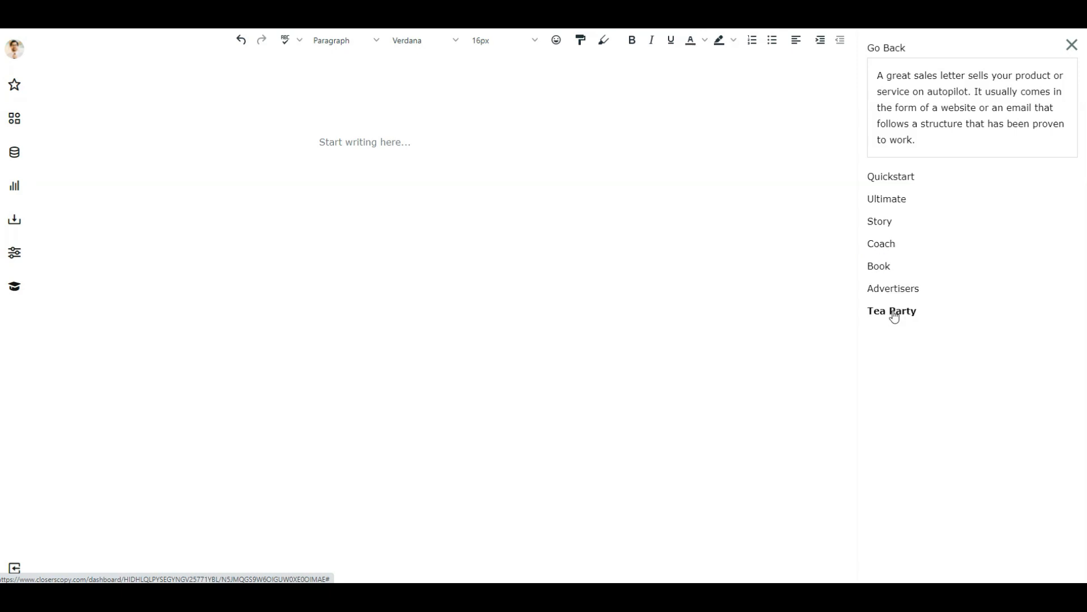
click(901, 180)
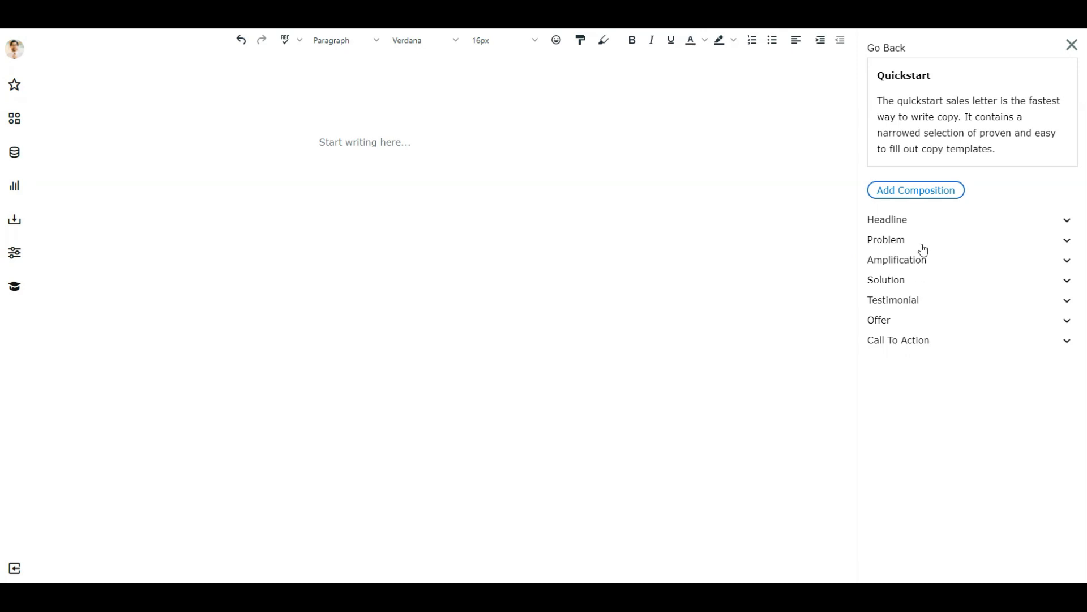
click(923, 192)
Review the inserted Quickstart sales letter from its headline through the testimonials to the closing offer.
scroll(462, 186, up, 6)
scroll(462, 185, up, 12)
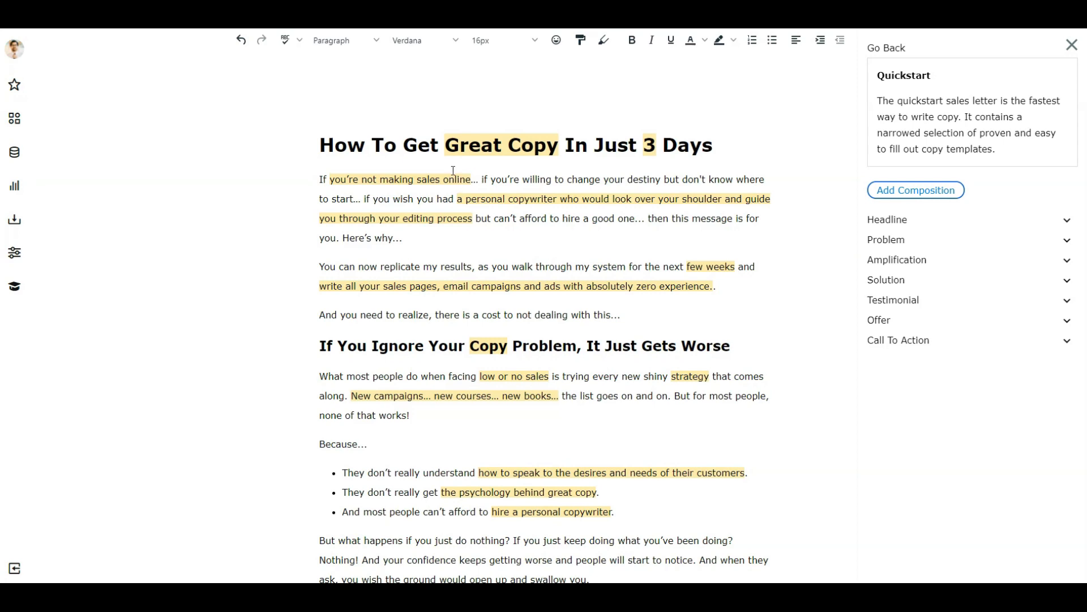
scroll(453, 170, down, 17)
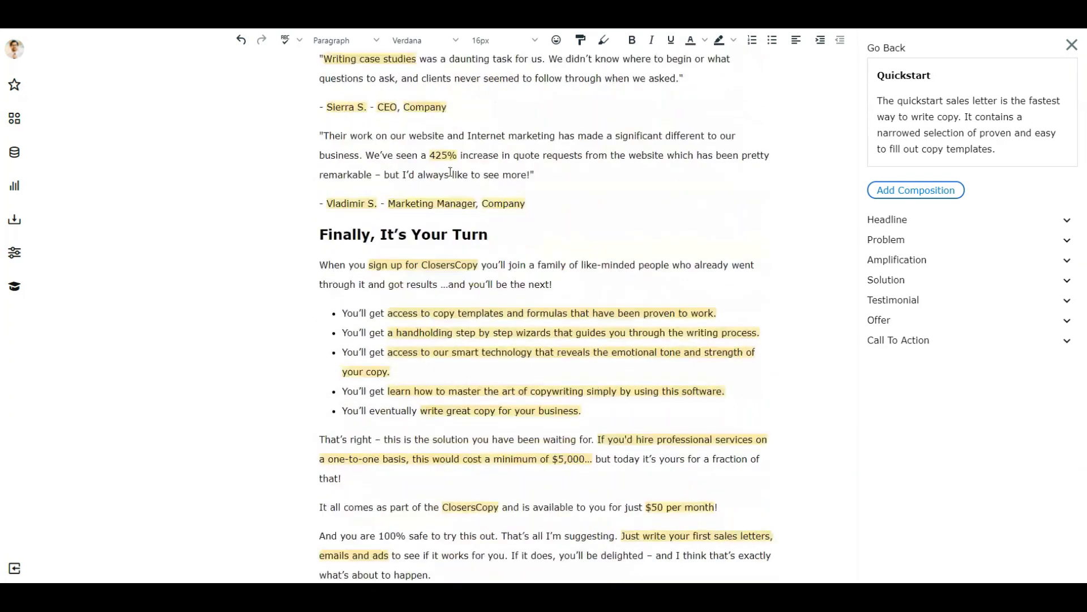
scroll(445, 190, down, 4)
scroll(441, 190, up, 15)
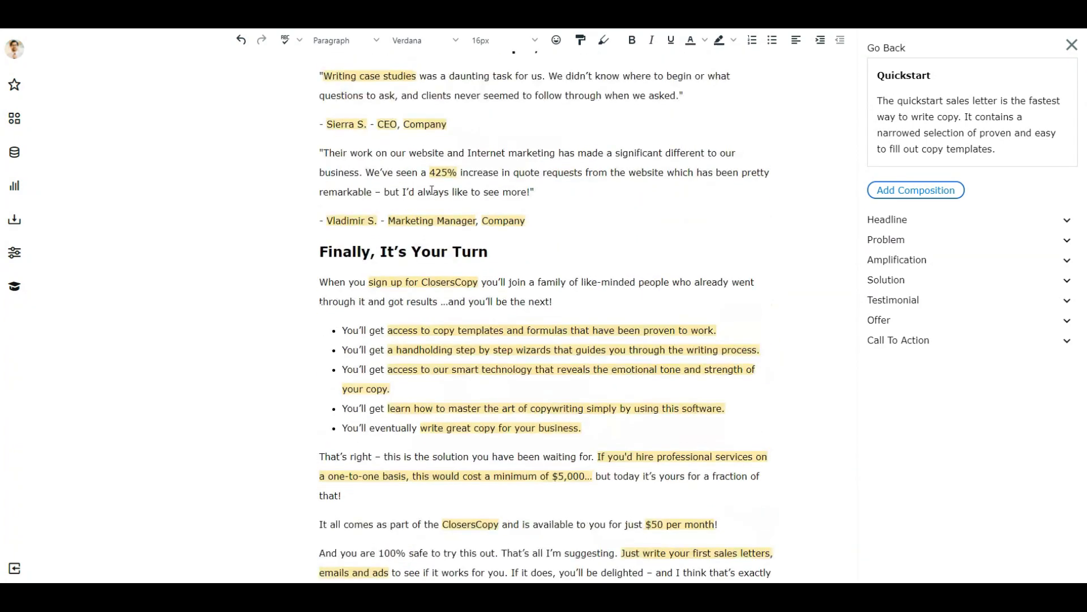
scroll(432, 191, up, 5)
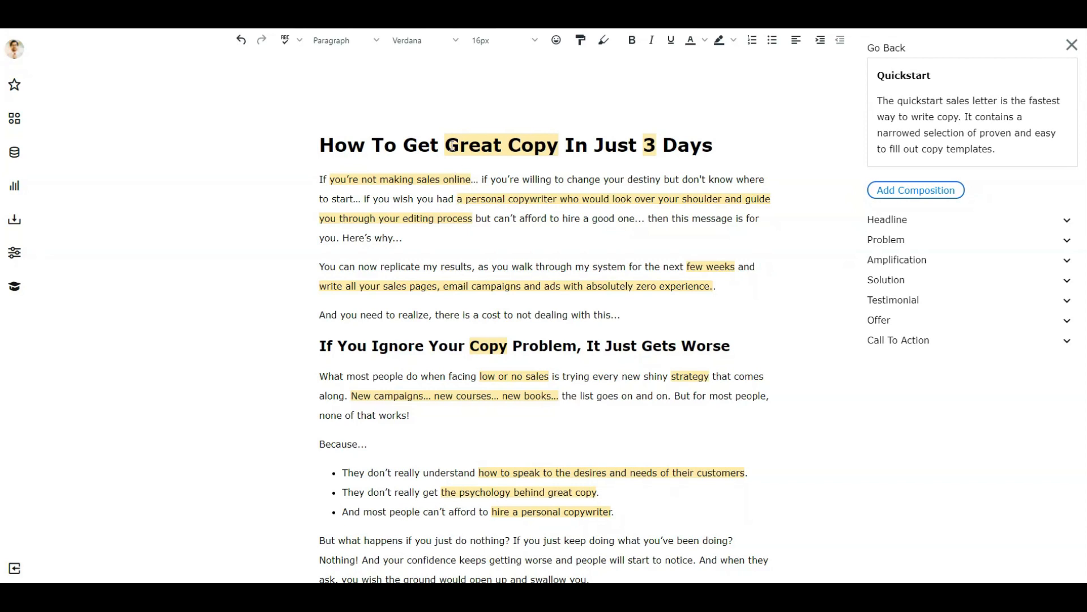
Change the highlighted headline parts so it reads "How To Get Great at guitar In Just 14 Days".
drag(448, 145, 552, 149)
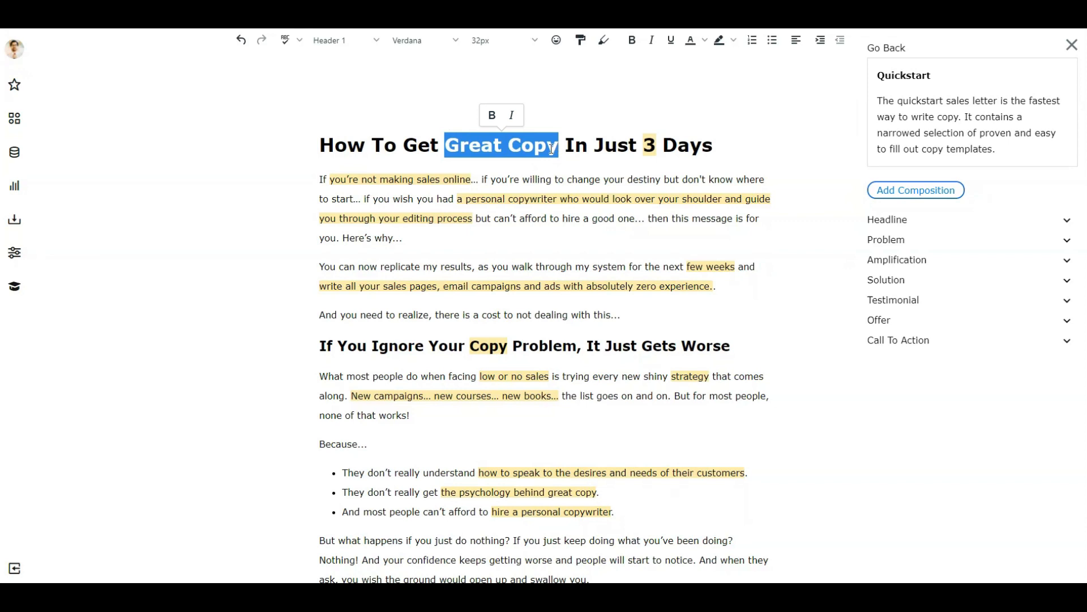
click(532, 157)
drag(559, 149, 448, 152)
text(Great at)
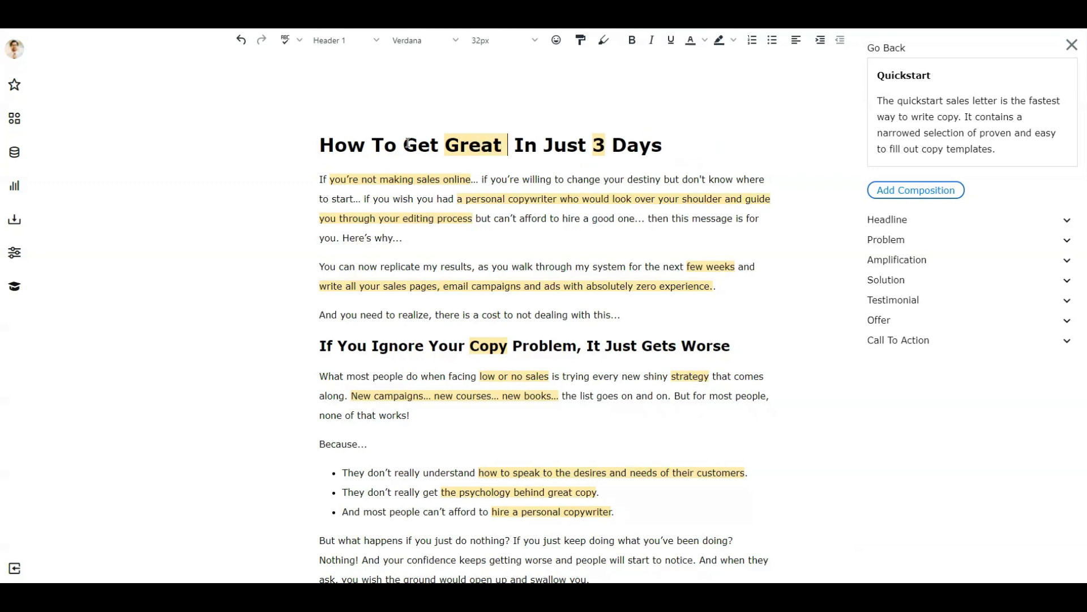
text( guitar)
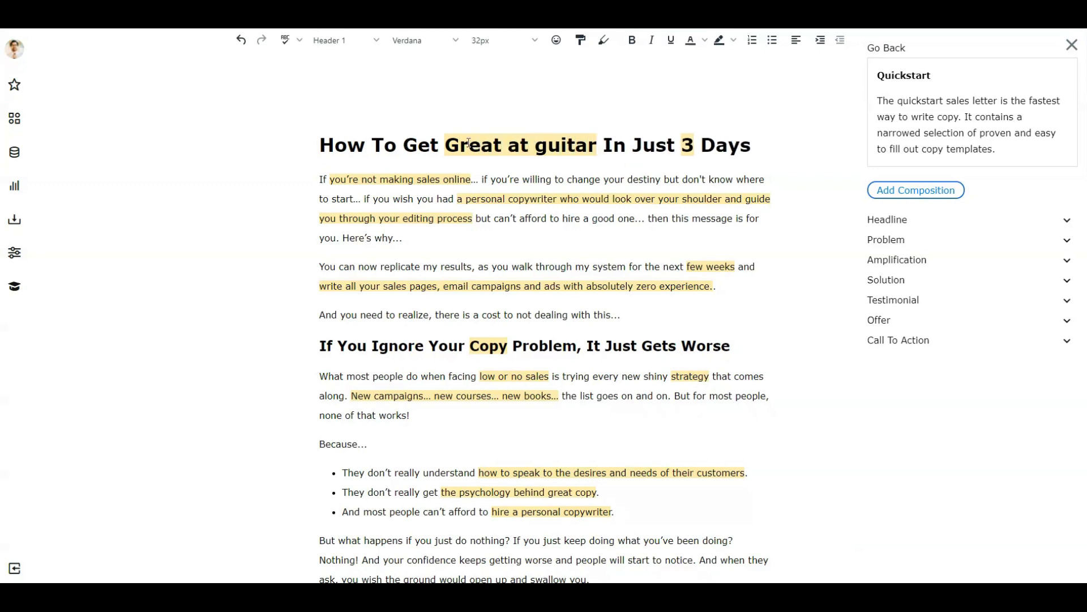
drag(694, 146, 682, 146)
text(14)
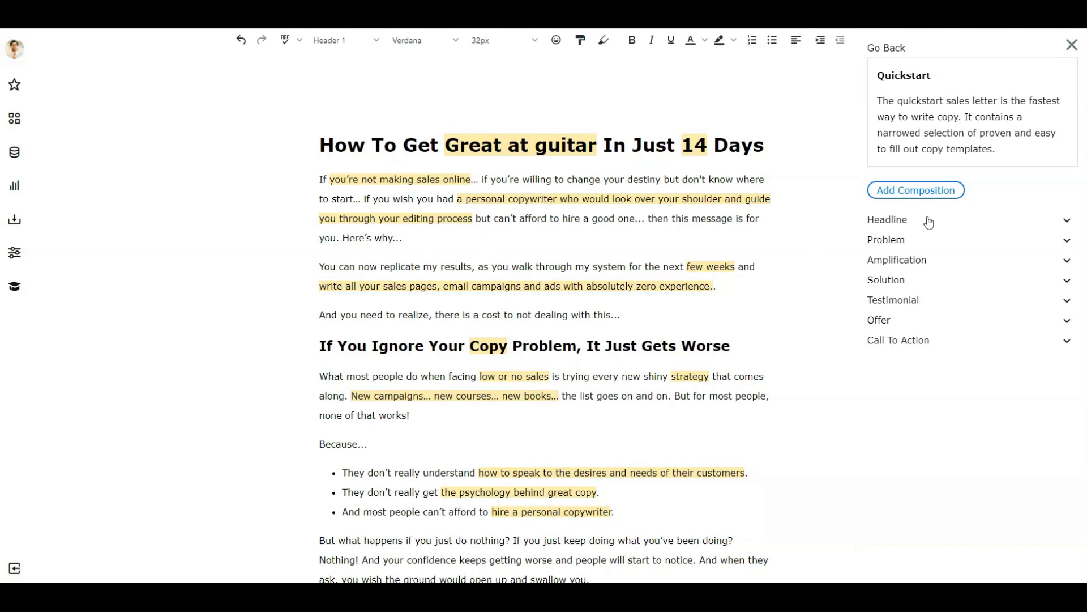
Insert two empty paragraphs after the line "And you need to realize, there is a cost to not dealing with this...".
click(644, 316)
key(Return)
key(Return)
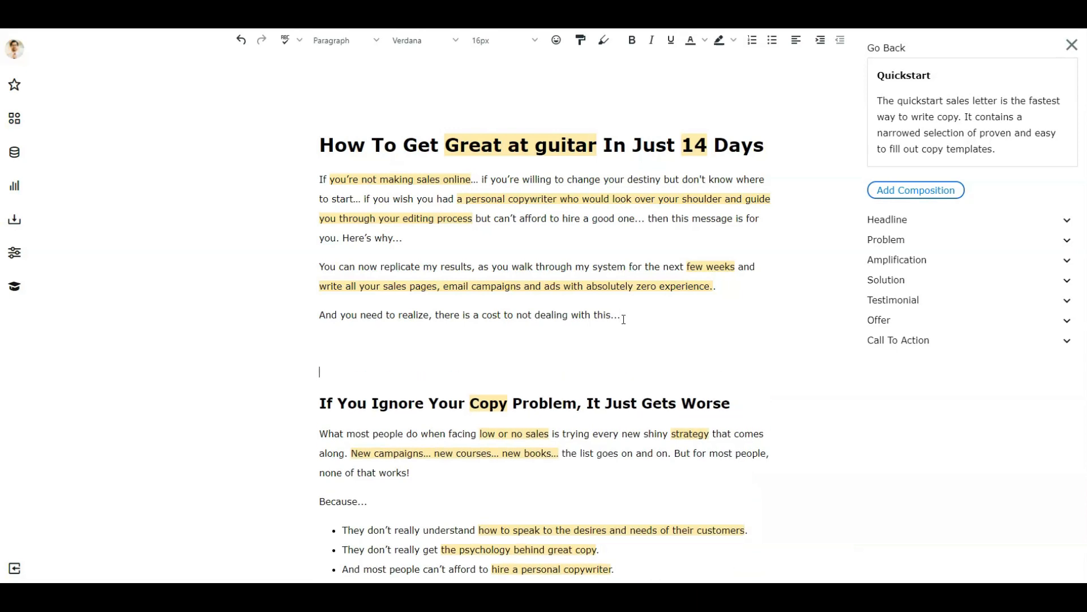
Expand the Quickstart Problem section and preview its Leave This Trail template, closing the preview again.
click(1067, 240)
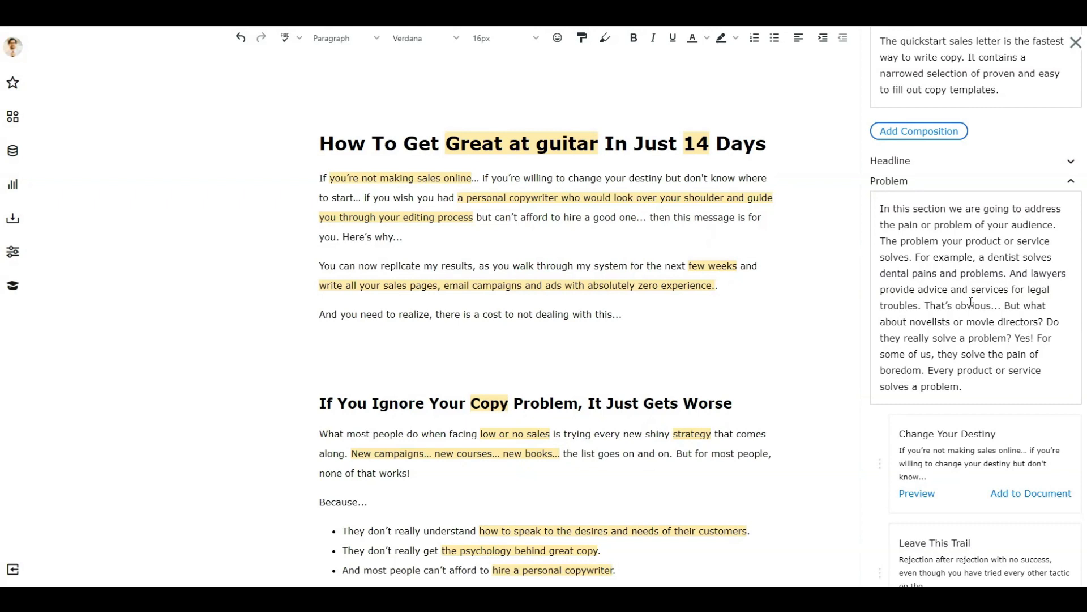
scroll(971, 302, down, 3)
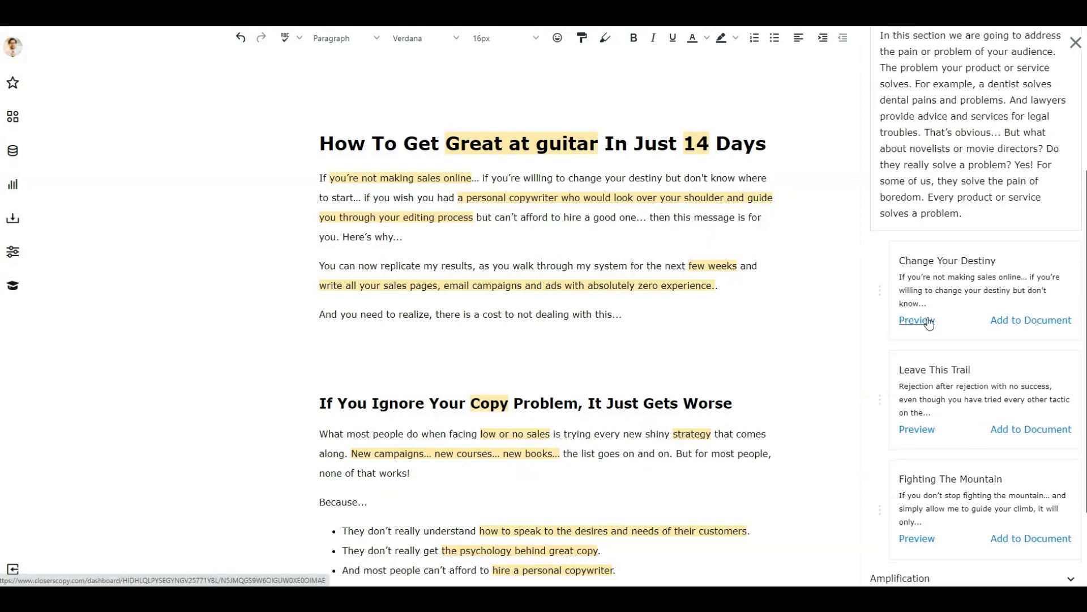
scroll(930, 322, down, 1)
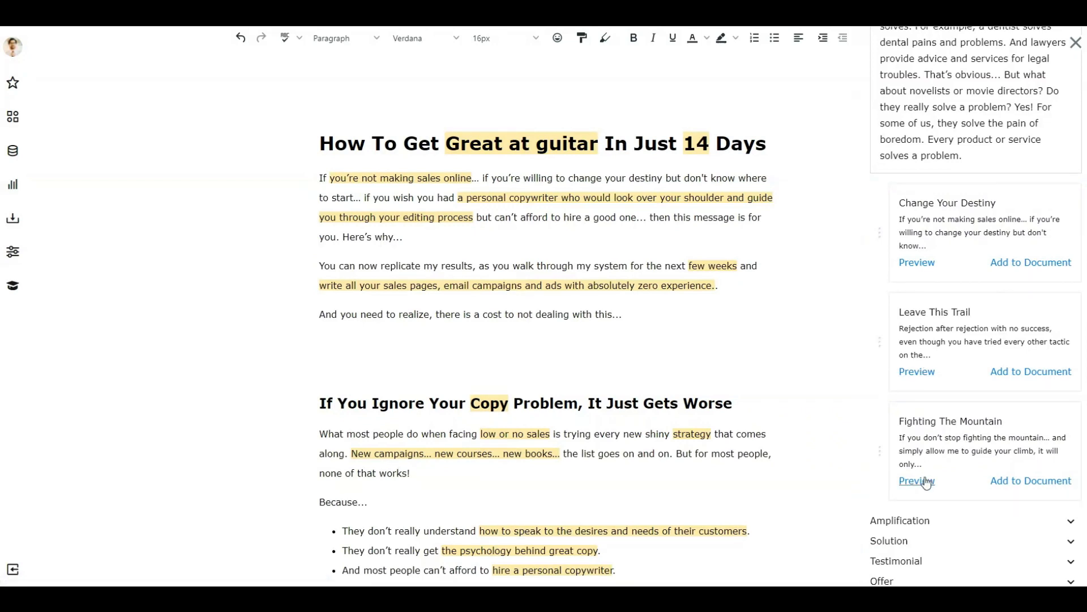
click(921, 372)
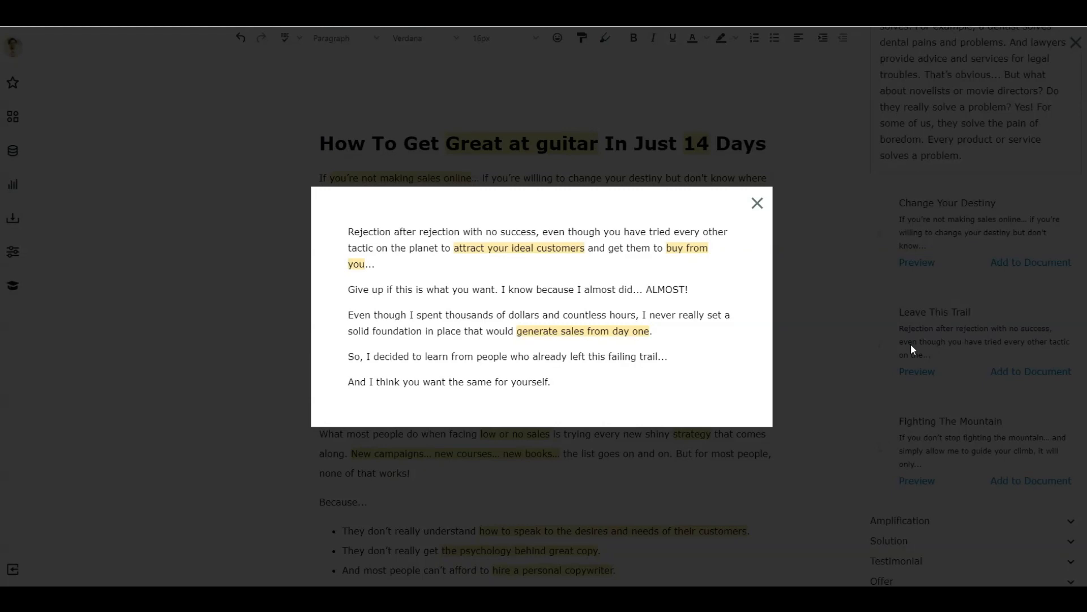
click(758, 205)
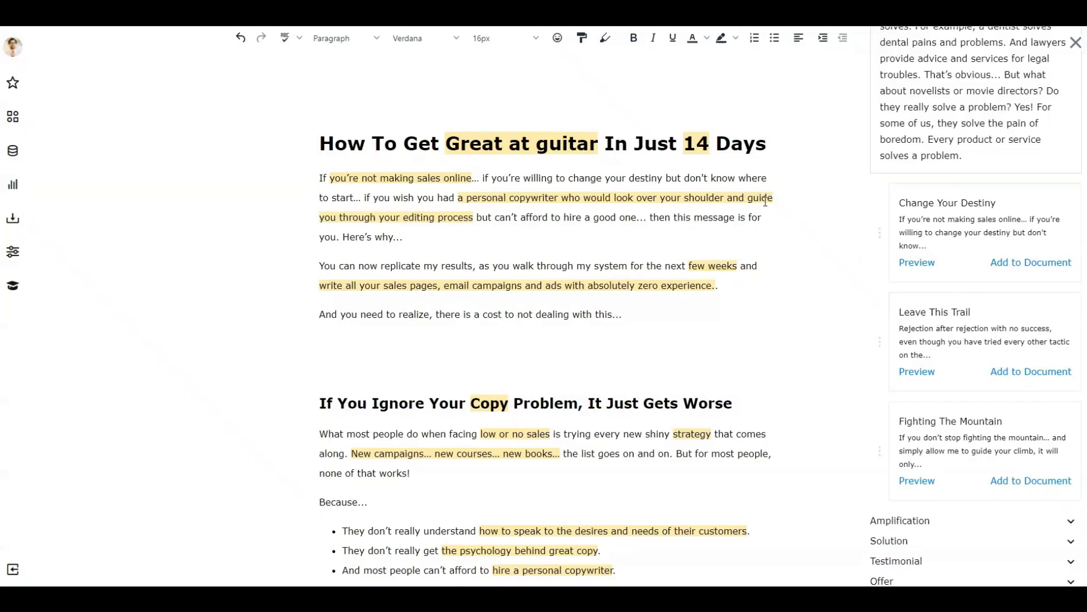
Preview the Fighting The Mountain template and add it to the document just above the heading "If You Ignore Your Copy Problem, It Just Gets Worse".
click(918, 481)
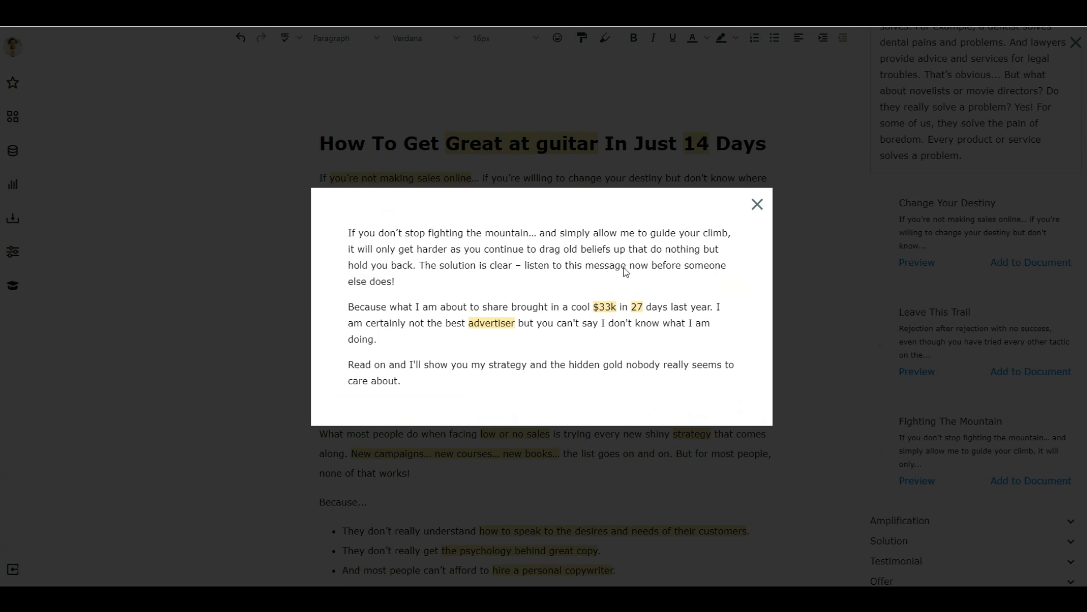
click(758, 205)
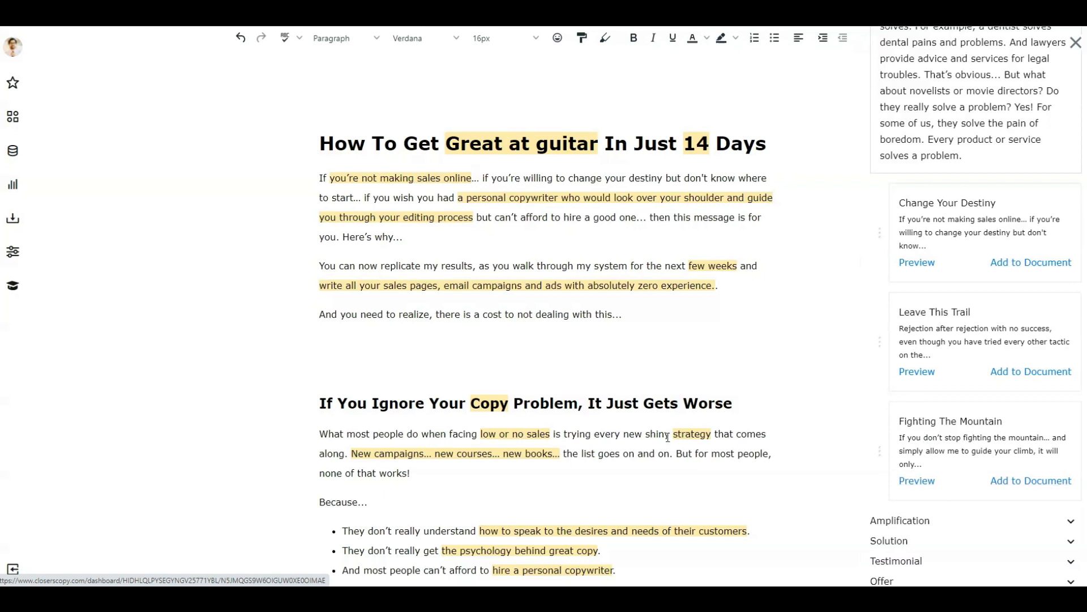
click(341, 358)
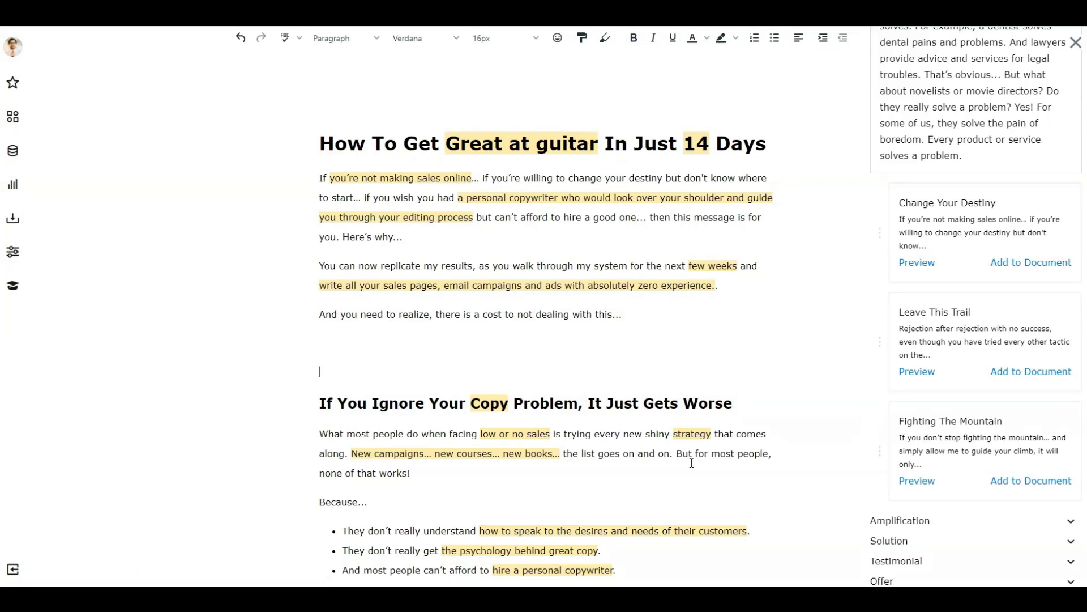
click(1031, 480)
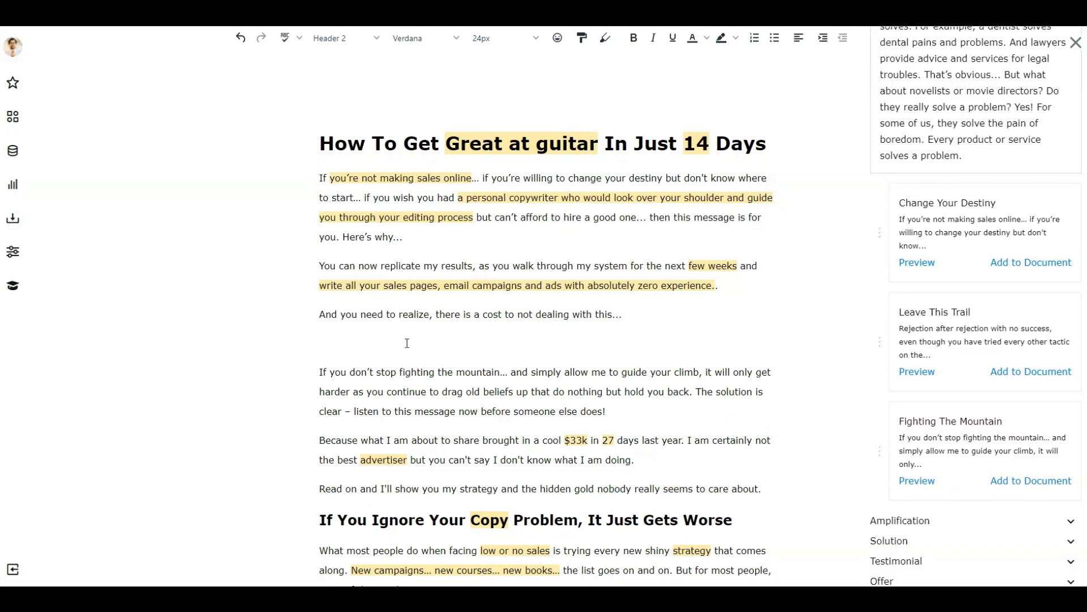
Delete the inserted Fighting The Mountain paragraphs and one empty paragraph above the "If You Ignore Your Copy Problem" heading.
drag(632, 324, 310, 177)
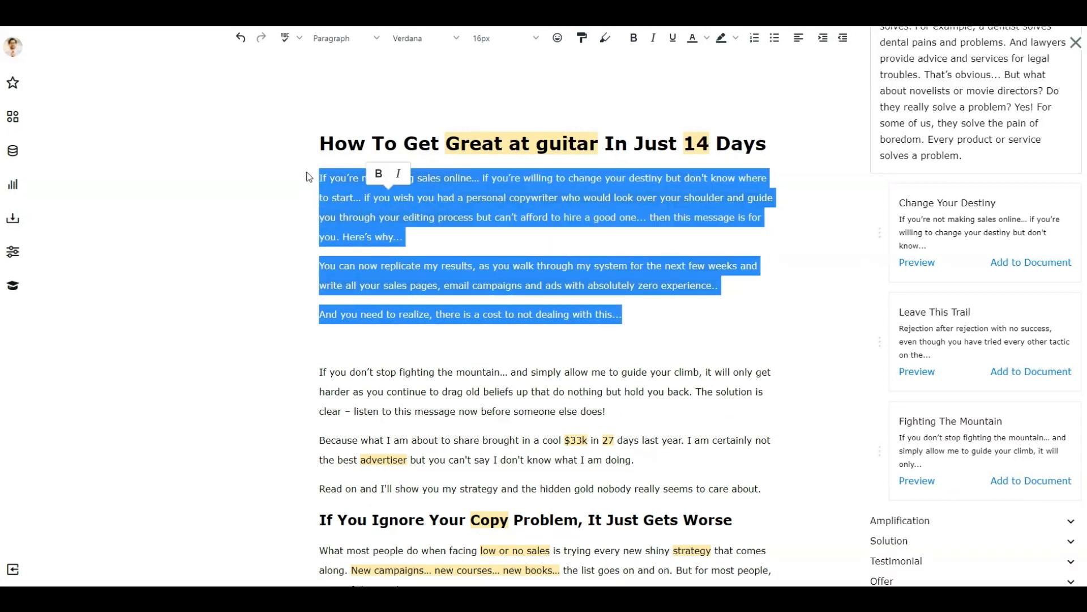
click(356, 362)
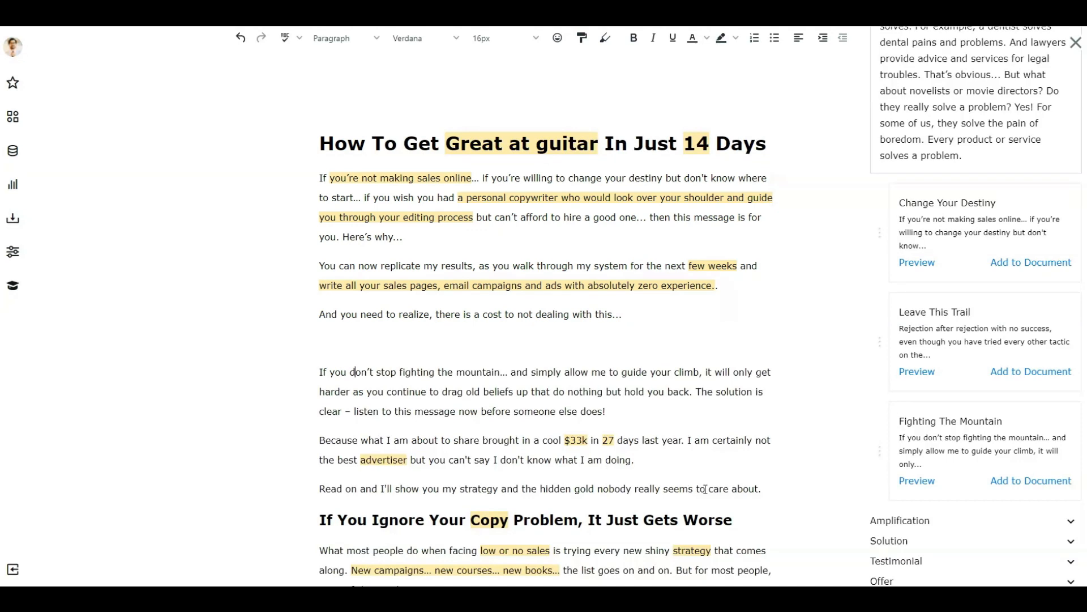
drag(766, 488, 308, 359)
key(BackSpace)
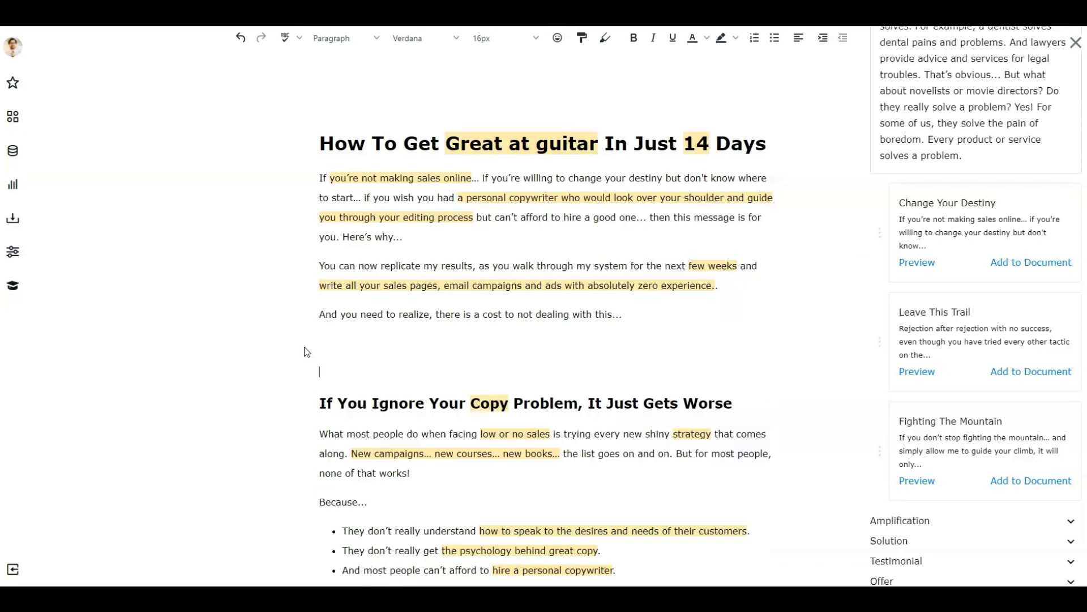
key(BackSpace)
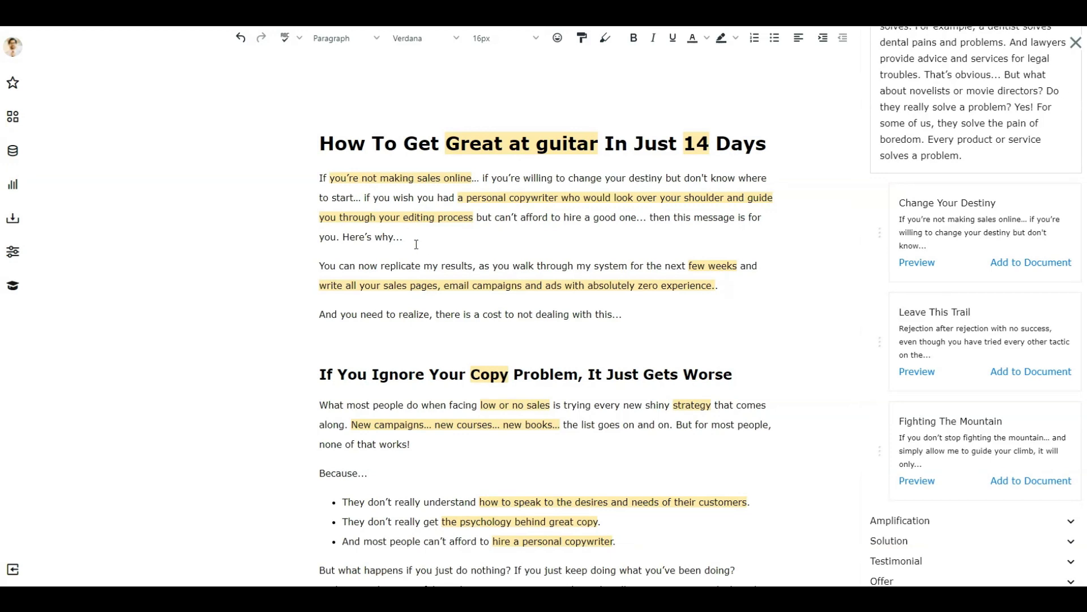
Replace the template list with the AI writing tools, look through their categories from Ads to Products and beyond, and close them.
click(1076, 43)
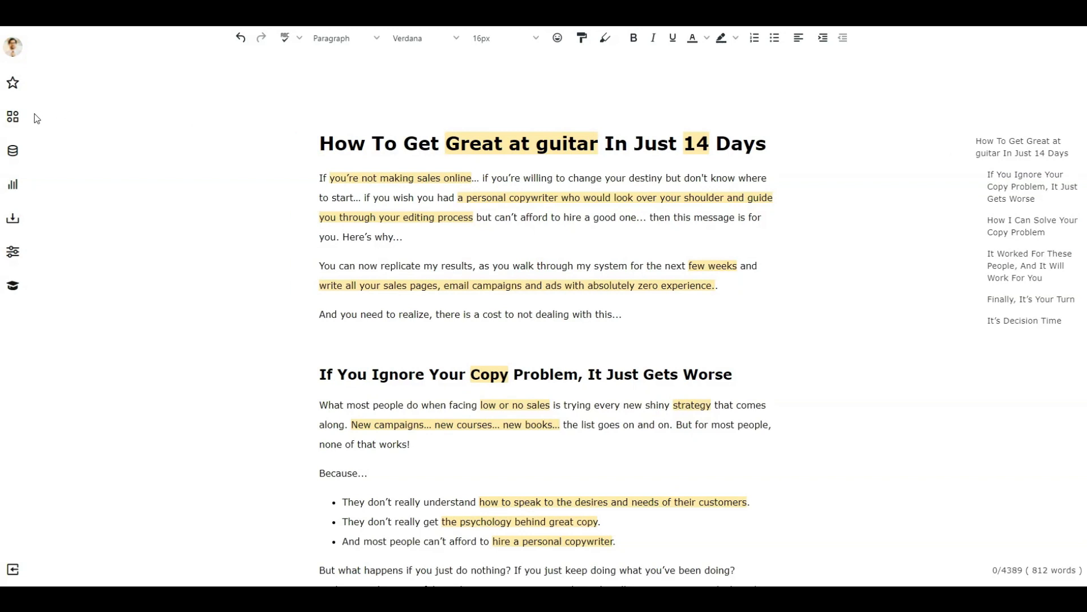
click(13, 120)
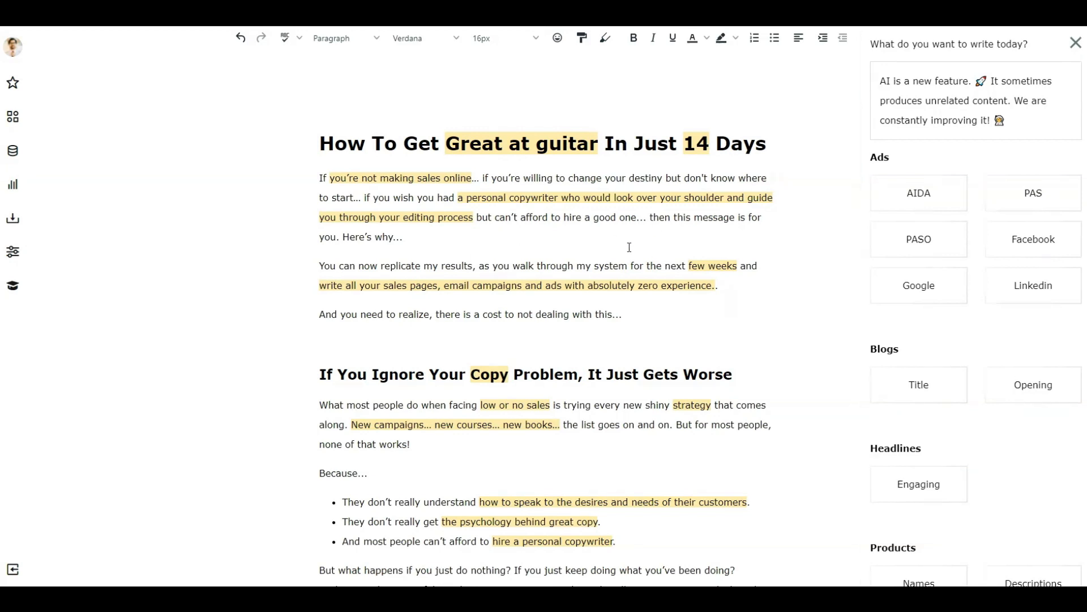
scroll(1013, 283, down, 2)
scroll(1014, 282, down, 5)
scroll(953, 399, up, 7)
click(1079, 45)
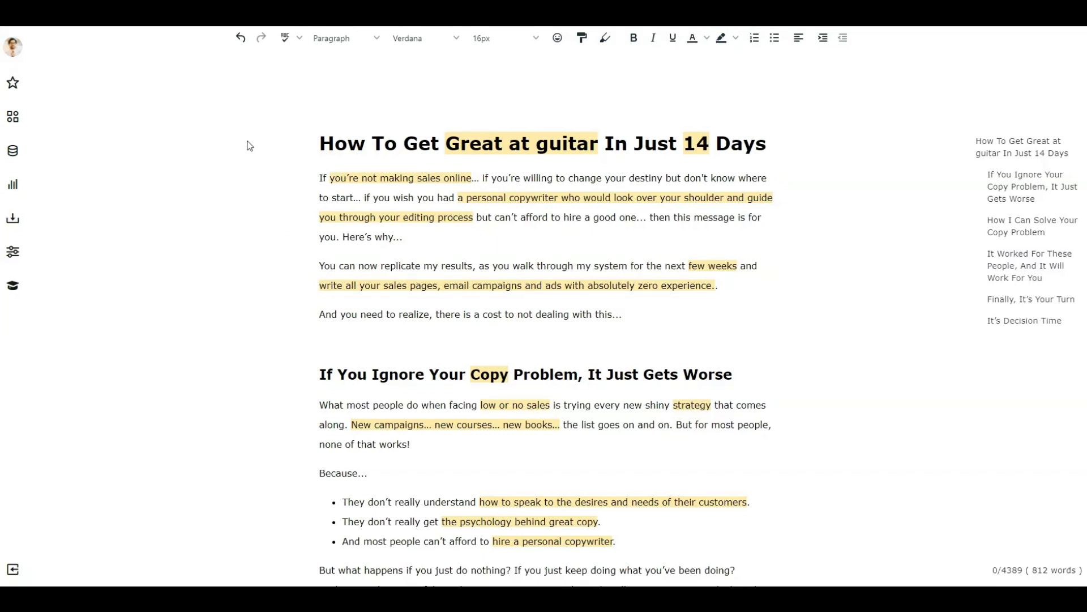
Reopen the template database, return from the Quickstart templates to the category list, and view the Sales Letters collection.
click(16, 157)
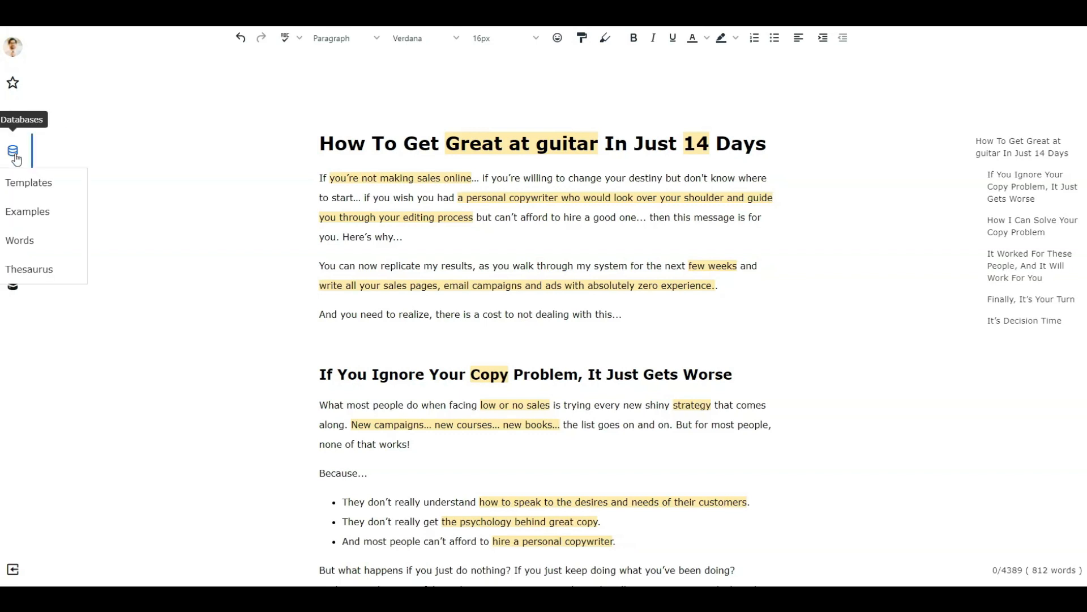
click(45, 189)
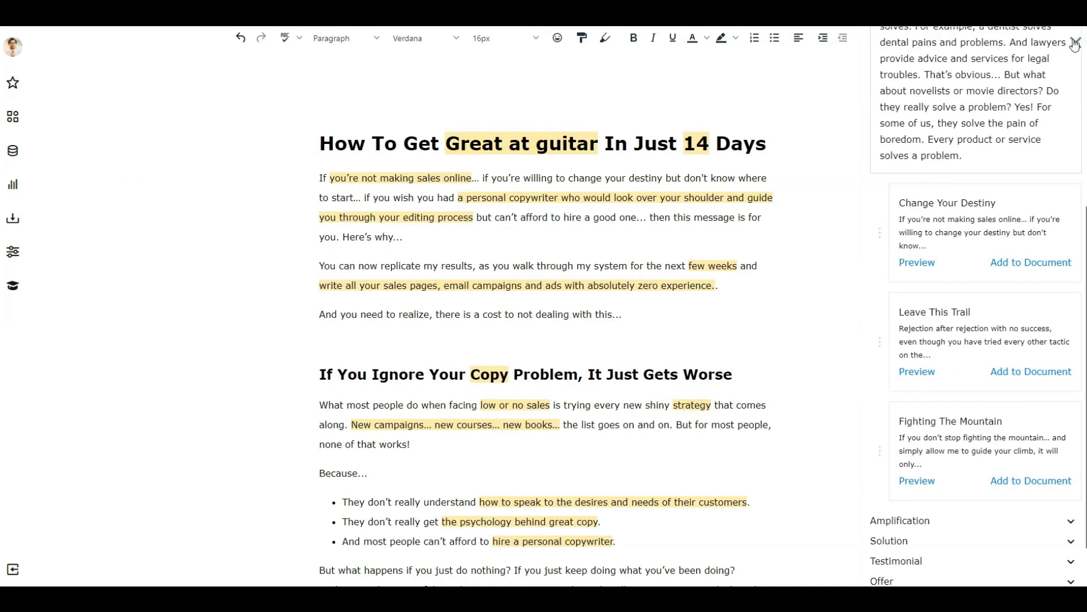
click(1066, 55)
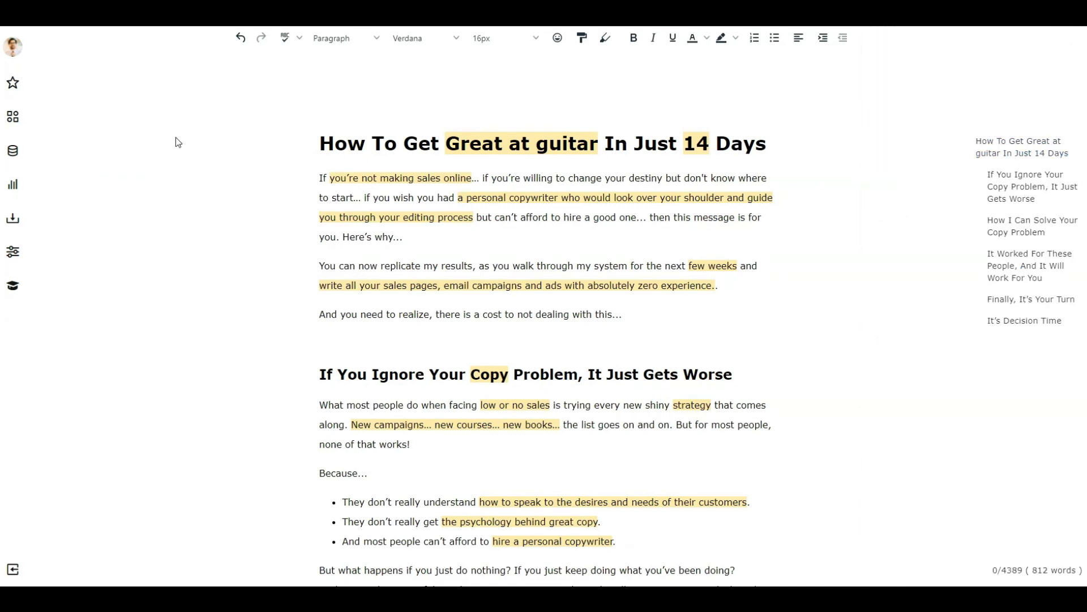
click(13, 153)
click(45, 187)
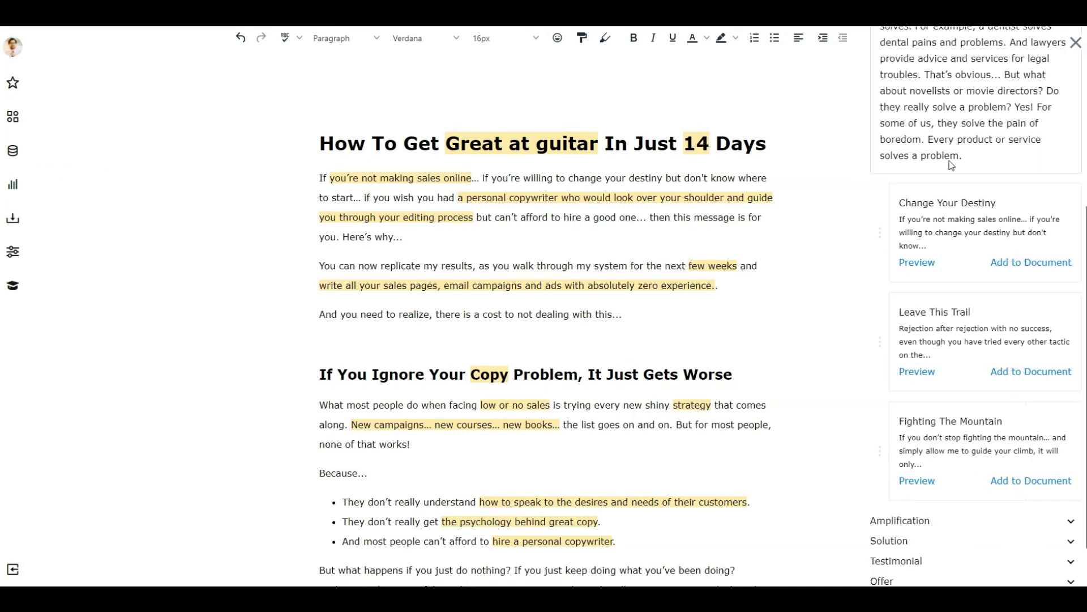
scroll(1028, 150, up, 5)
click(890, 46)
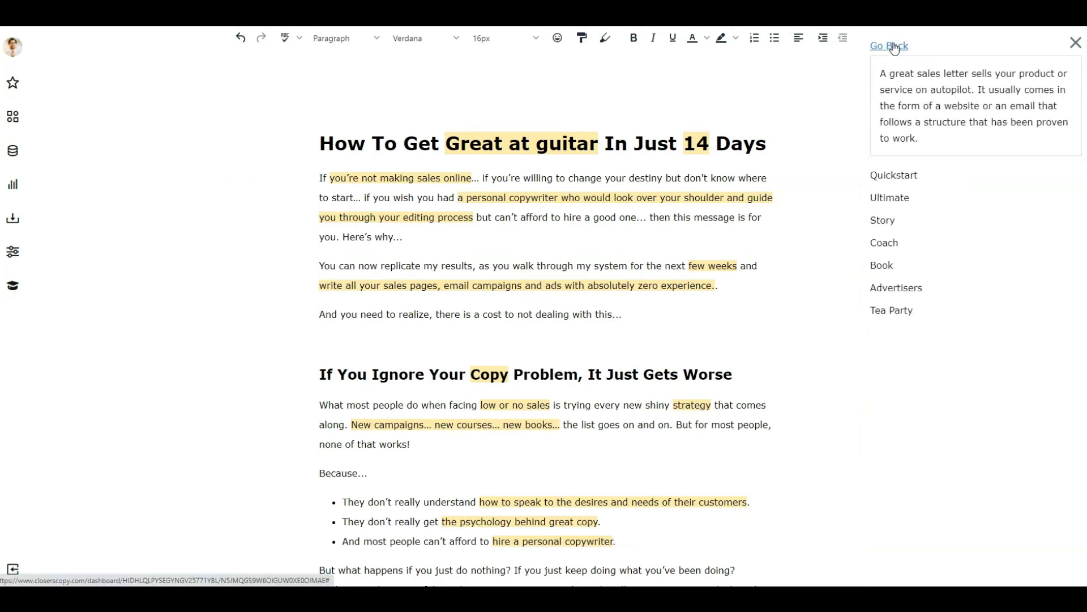
click(894, 46)
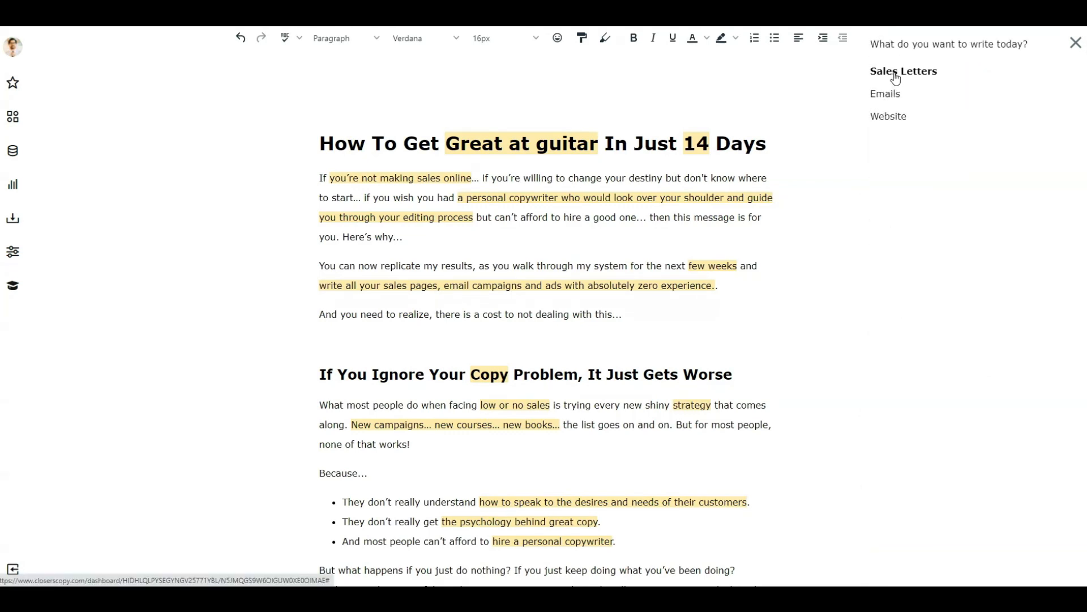
click(895, 73)
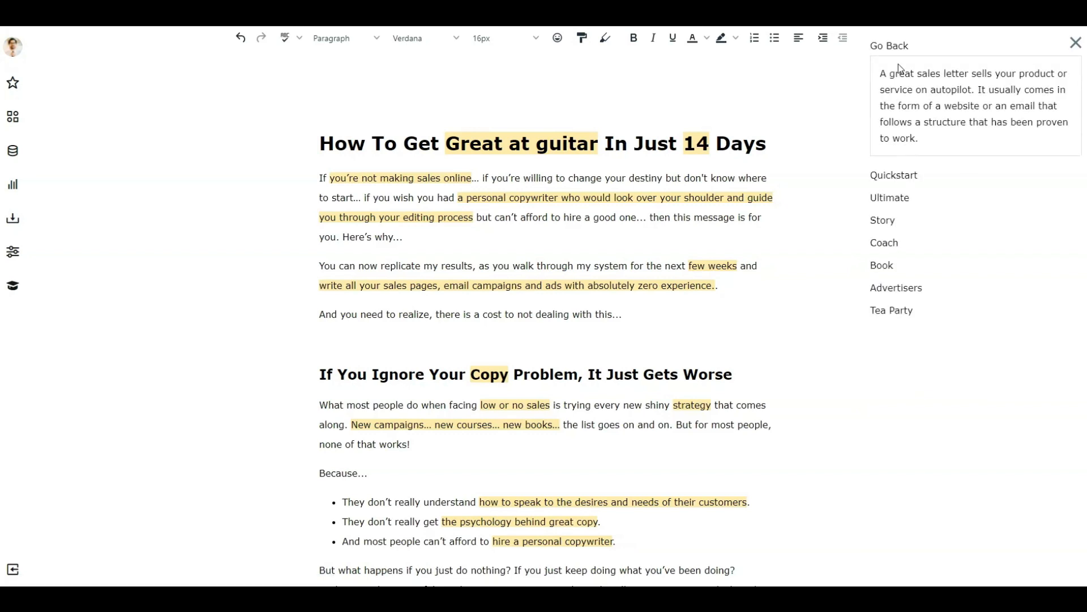
Look through the full list of Emails templates in the template database, from Subject Lines to Retail.
click(892, 46)
click(897, 97)
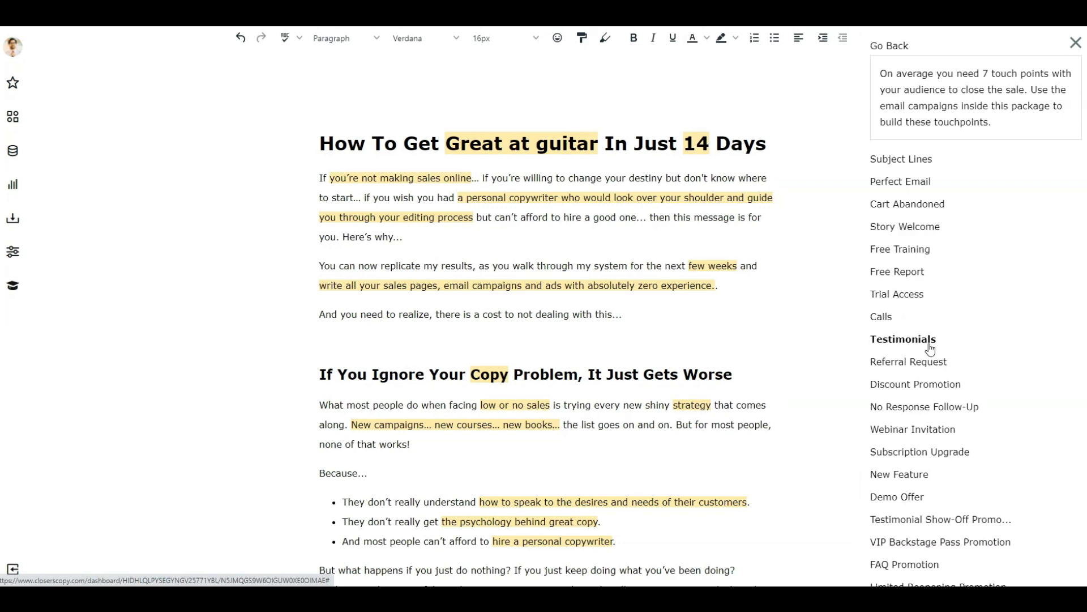
scroll(951, 363, down, 1)
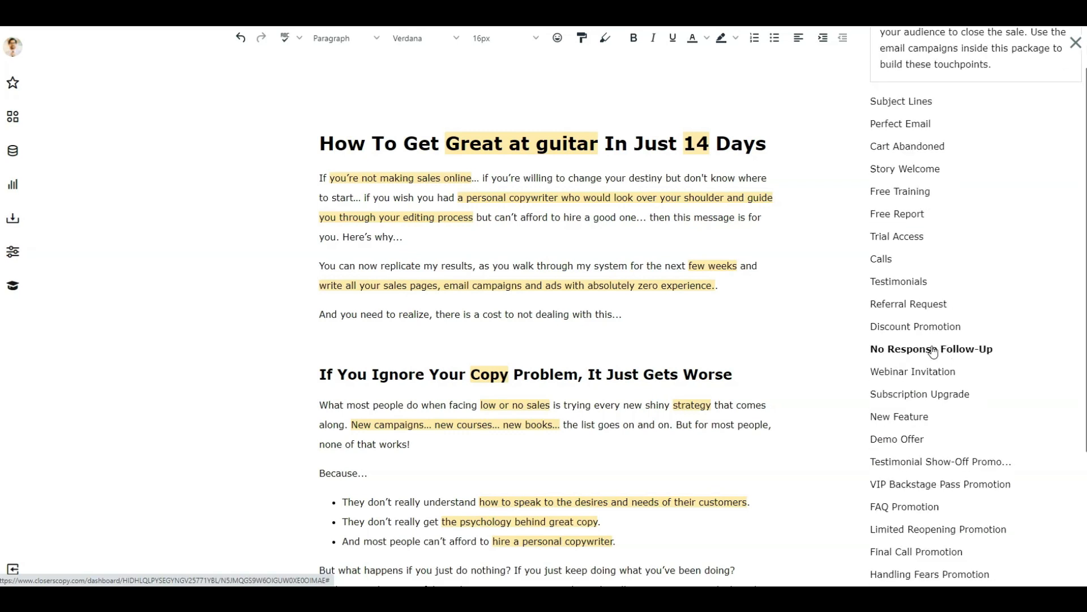
scroll(906, 482, down, 3)
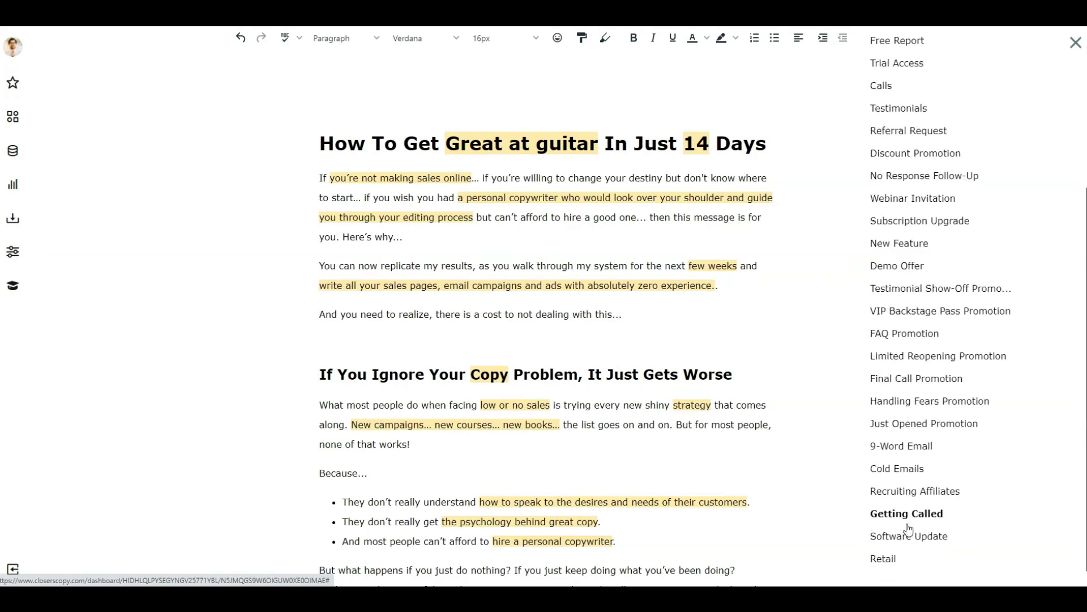
scroll(910, 505, up, 4)
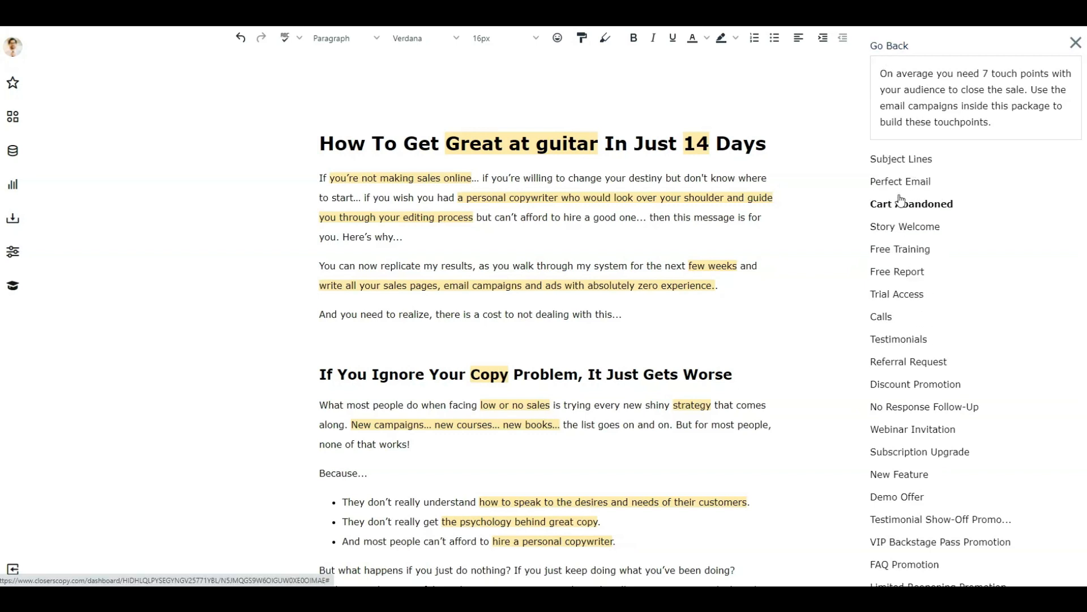
View the Pages templates in the Website category, return to the category list and close the template database.
click(895, 46)
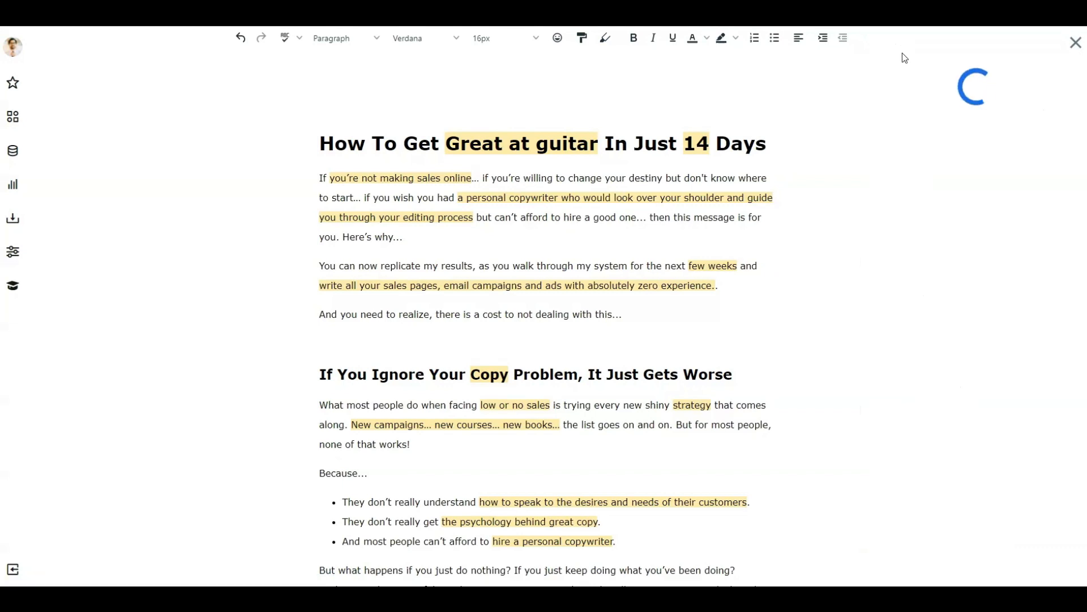
click(887, 117)
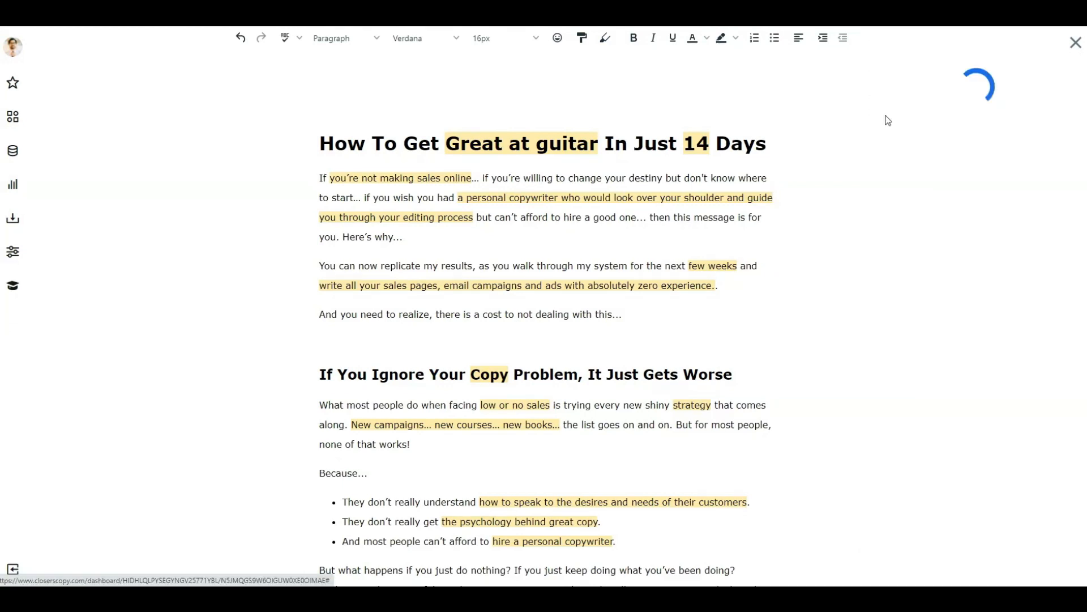
click(885, 67)
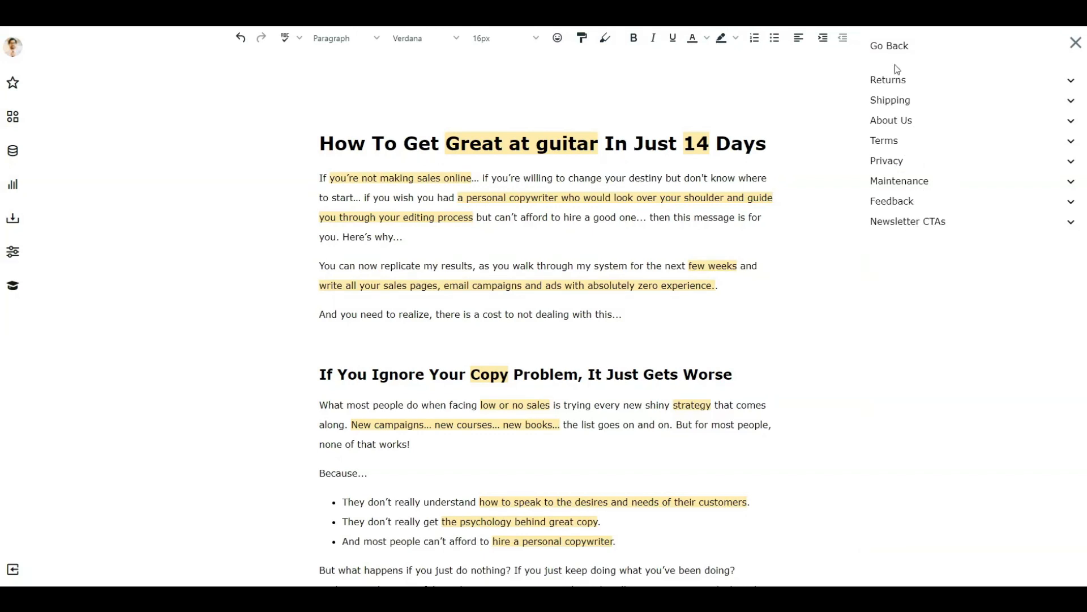
click(893, 45)
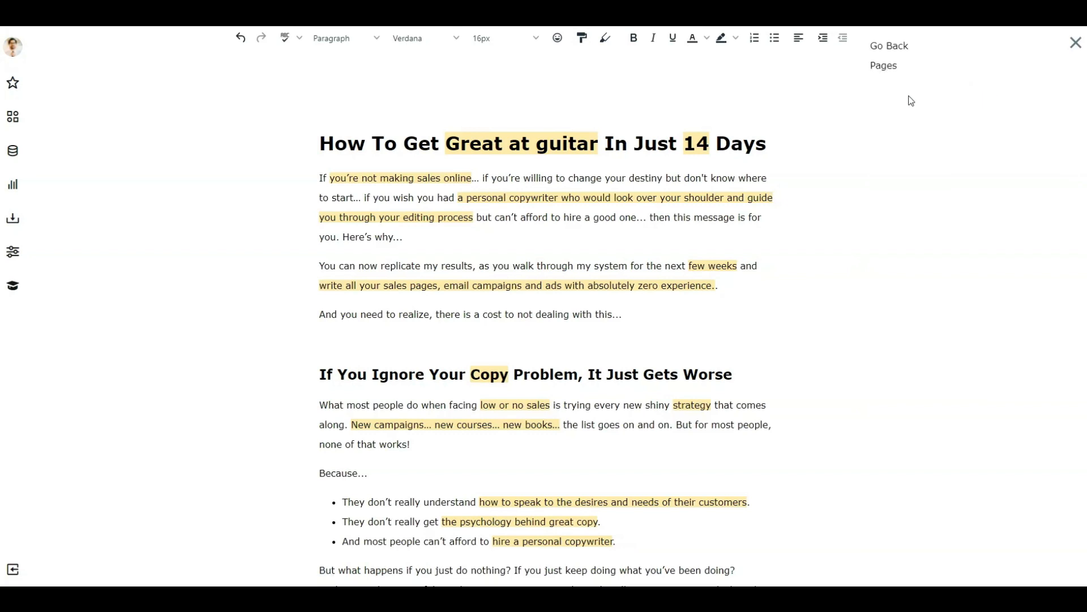
click(893, 50)
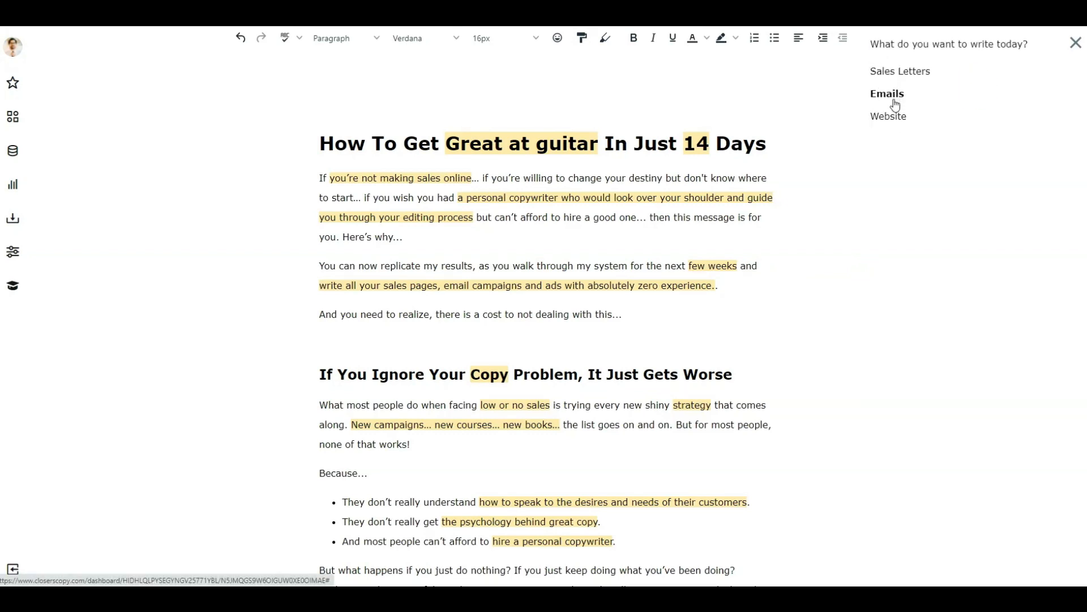
click(1074, 50)
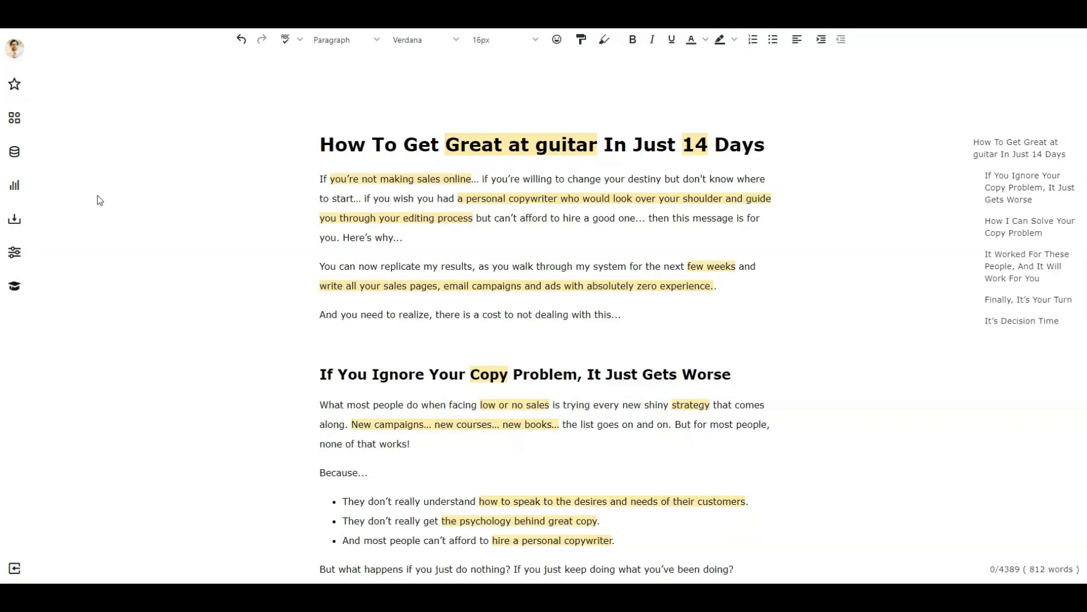
Search the Examples database for "Guitar" and look through the first page of AI-generated copy examples.
mouse_move(17, 158)
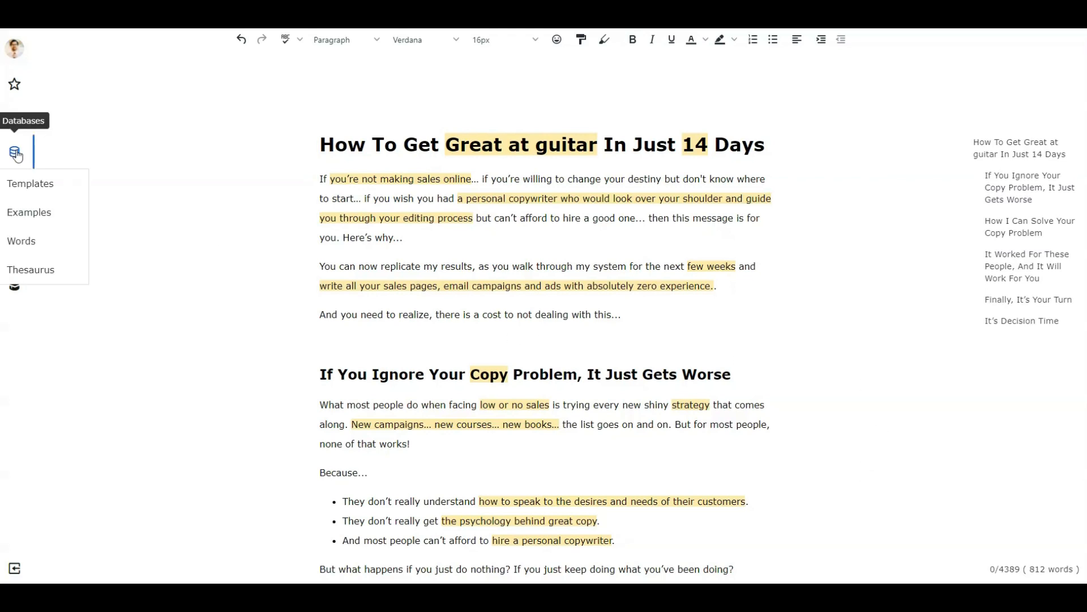
click(35, 210)
click(906, 109)
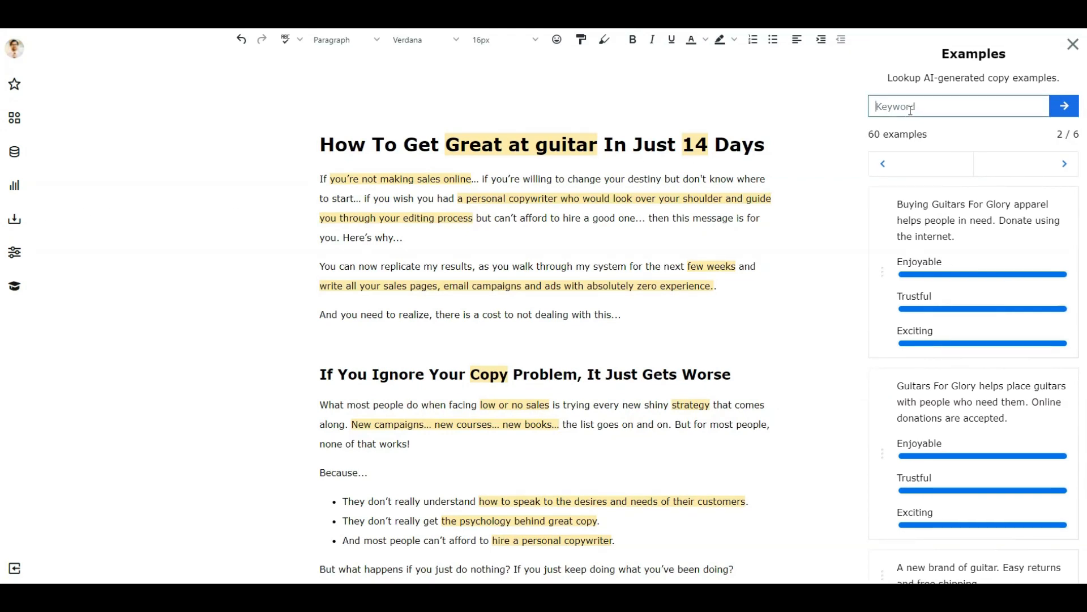
text(Guitar)
key(Return)
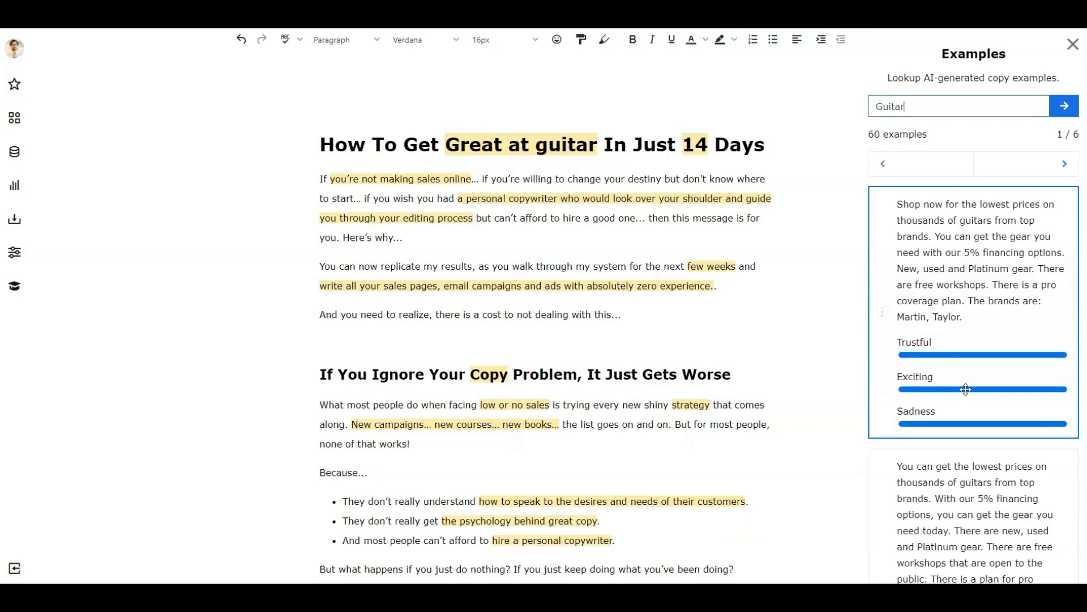
scroll(962, 369, down, 5)
scroll(961, 372, down, 15)
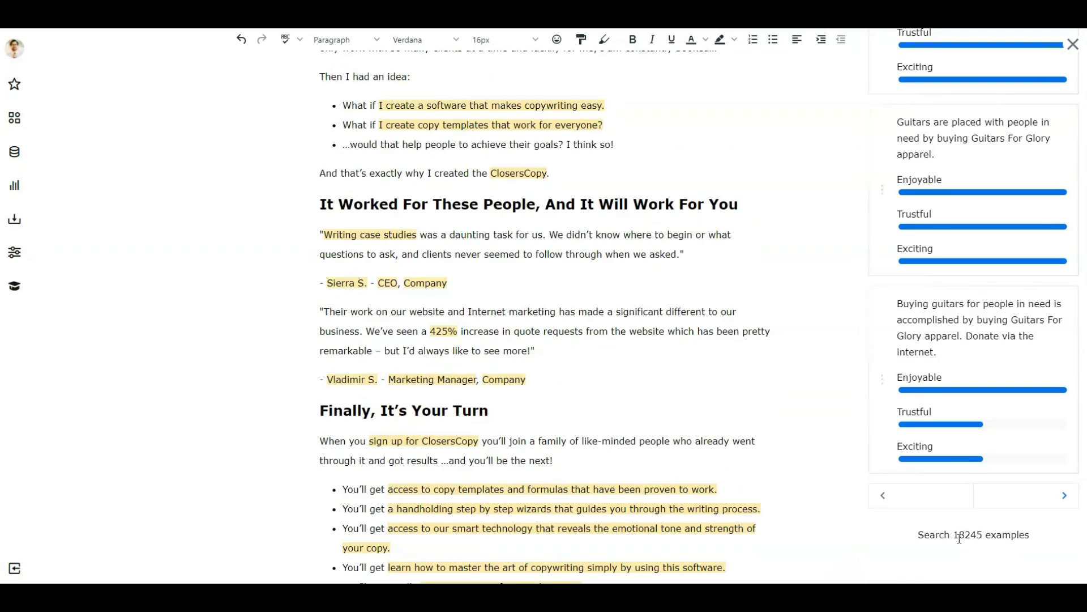
scroll(948, 533, up, 10)
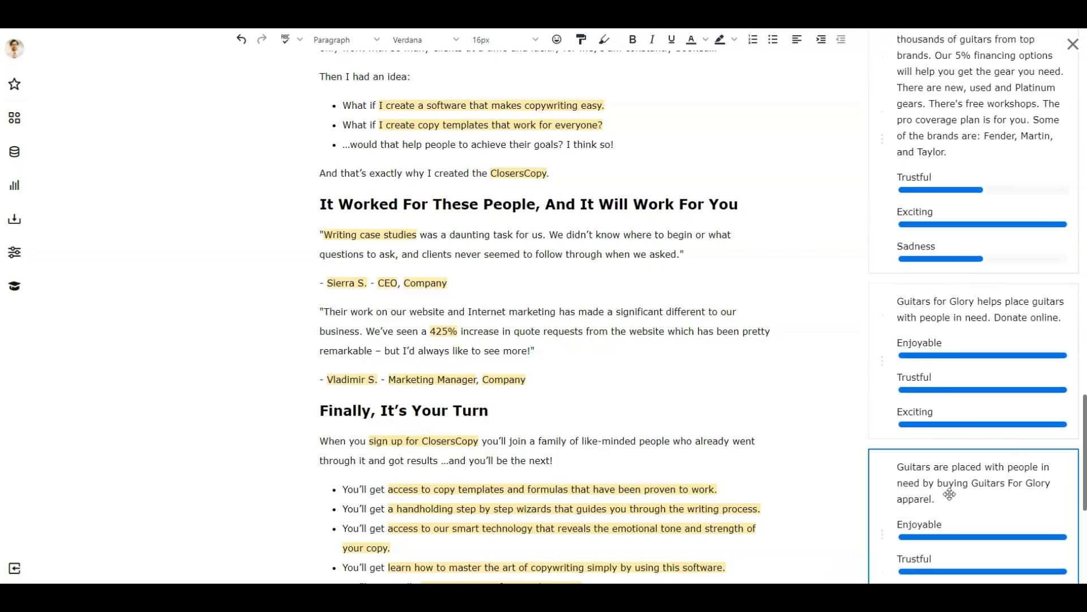
scroll(938, 458, up, 12)
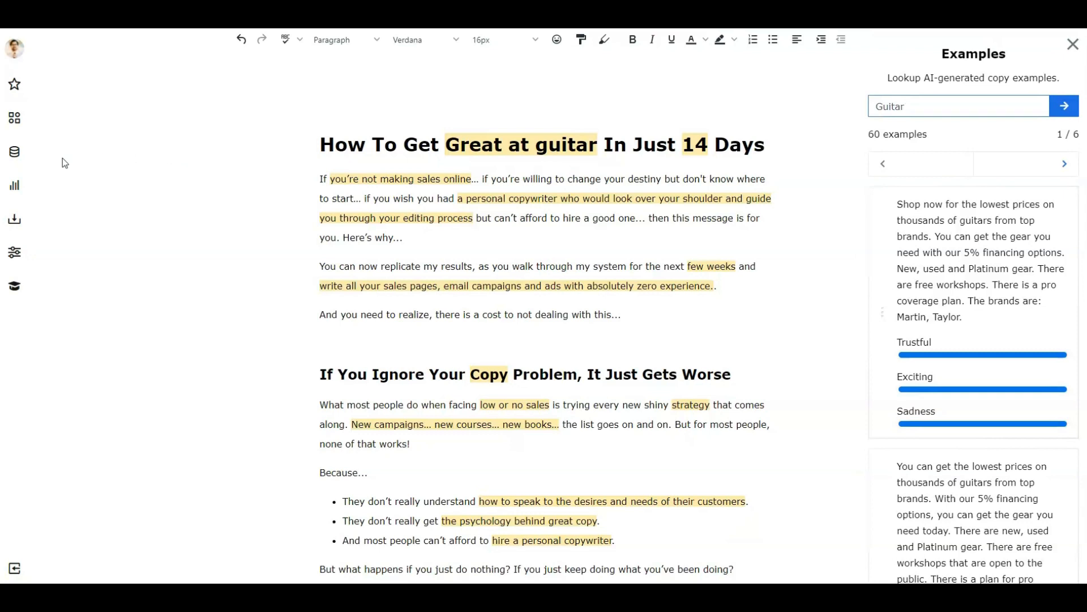
Open the Words database and look through the Power Words list, from the Happiness words down to the Gravity words.
click(15, 158)
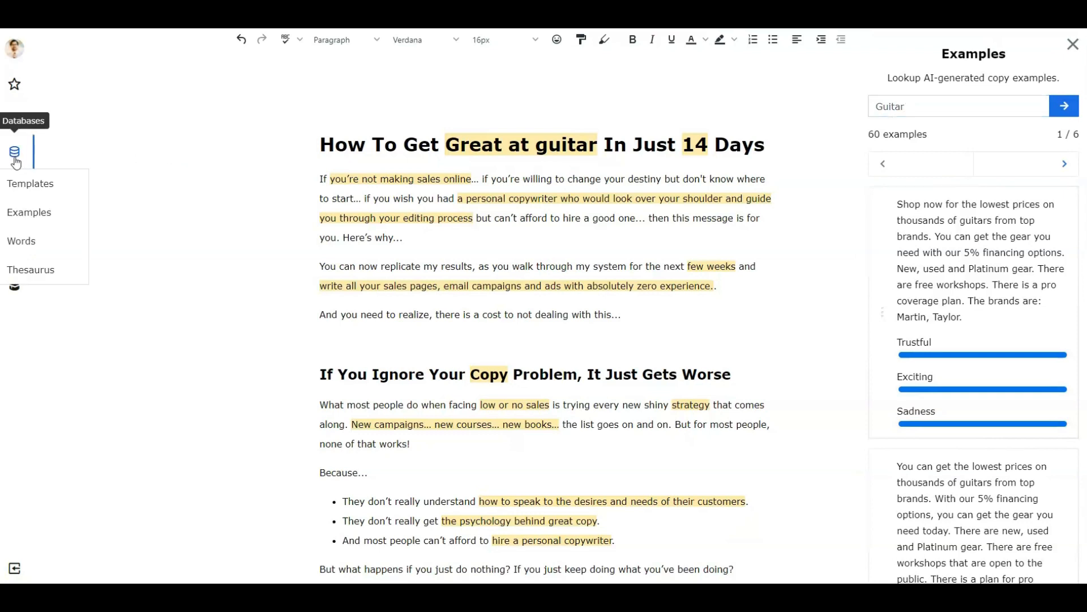
click(50, 240)
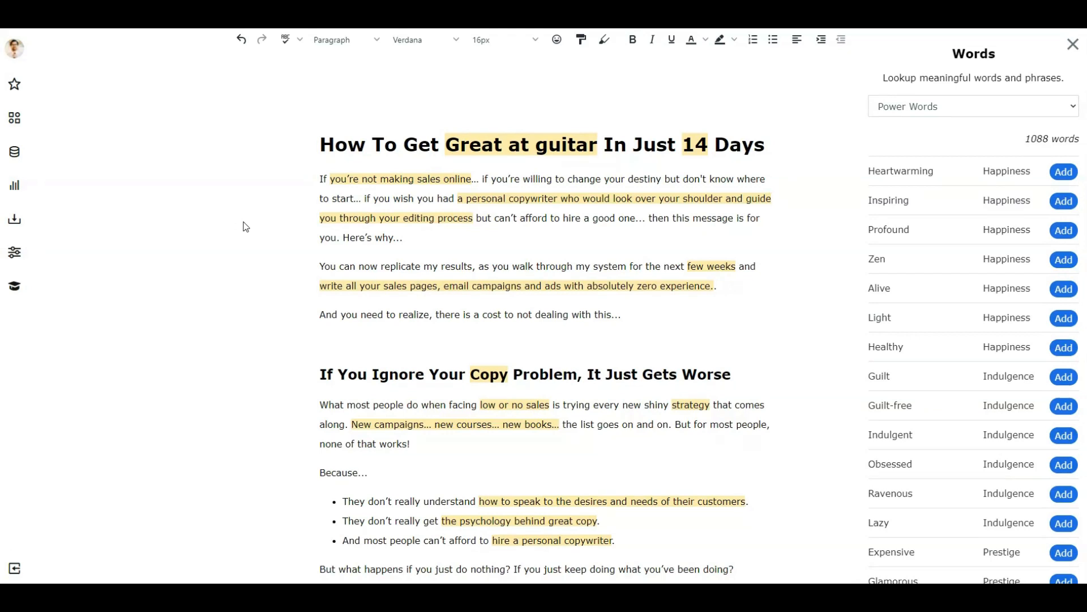
click(904, 114)
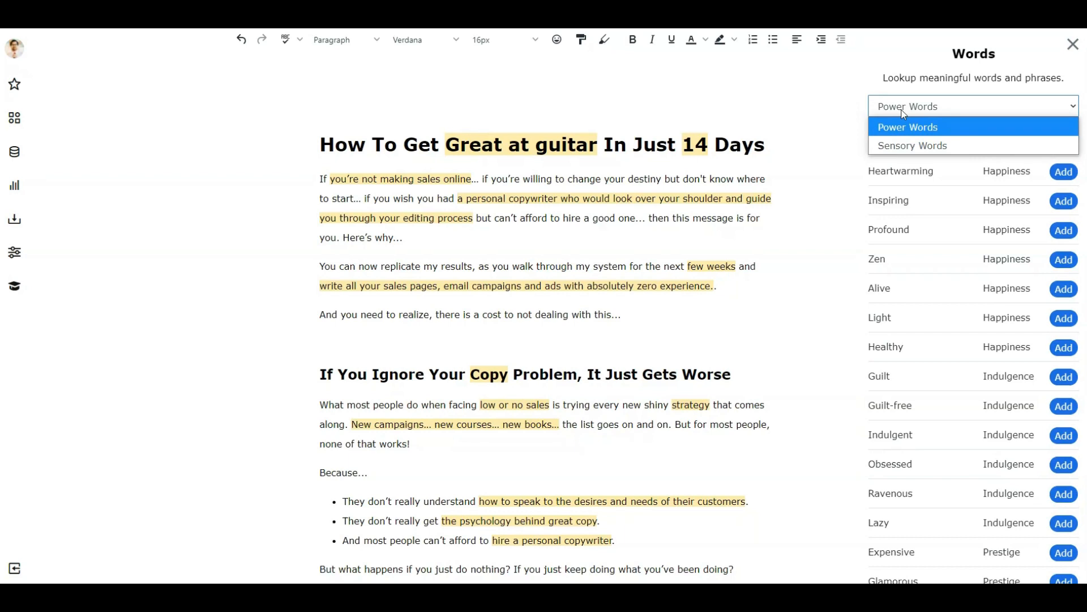
click(904, 114)
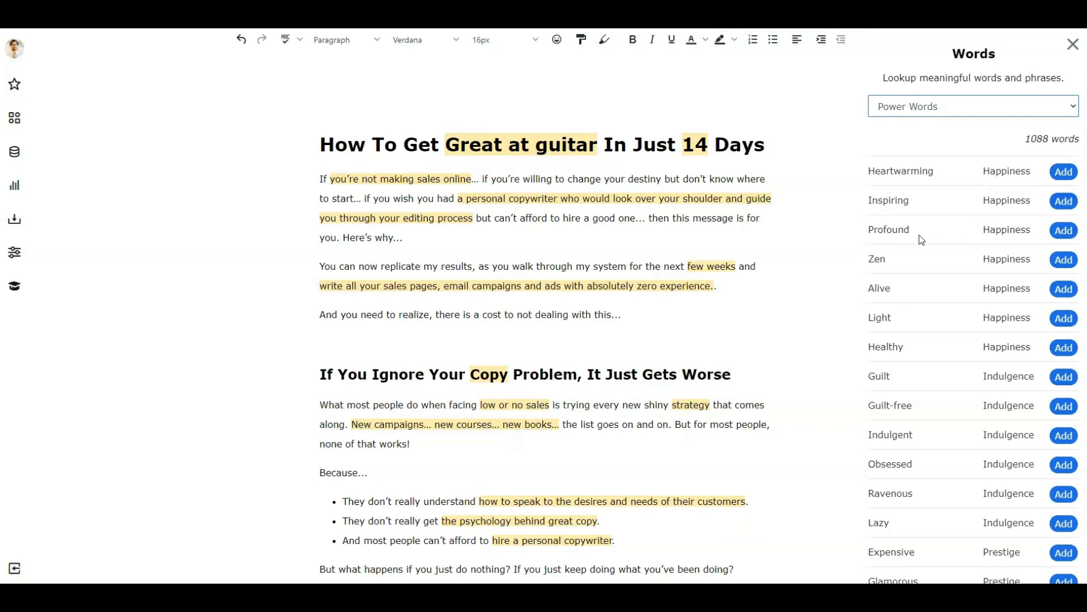
scroll(919, 287, down, 1)
scroll(919, 286, down, 5)
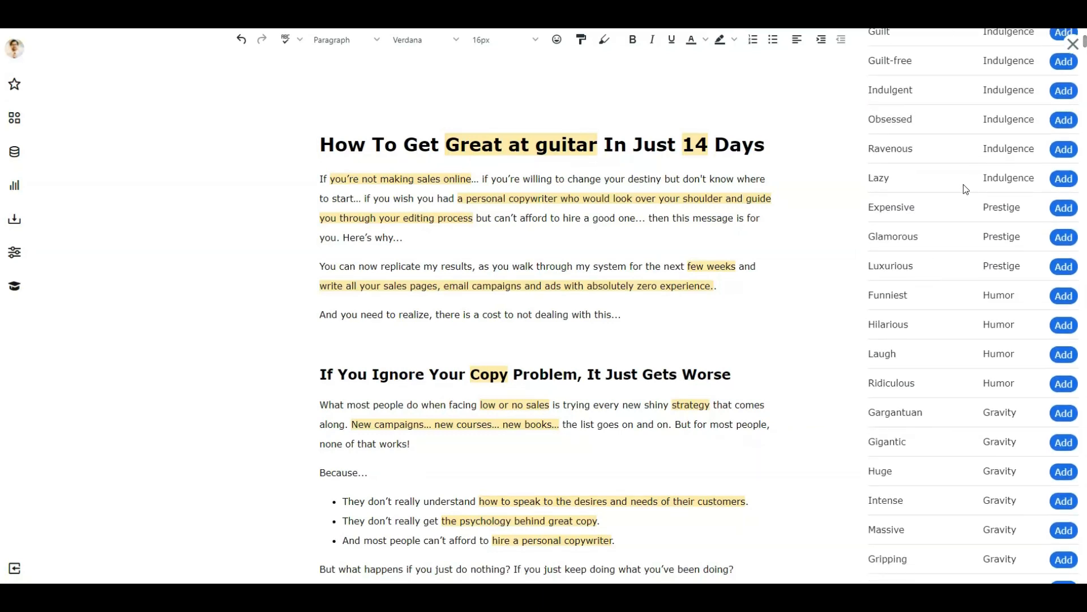
scroll(983, 254, down, 3)
scroll(983, 303, down, 3)
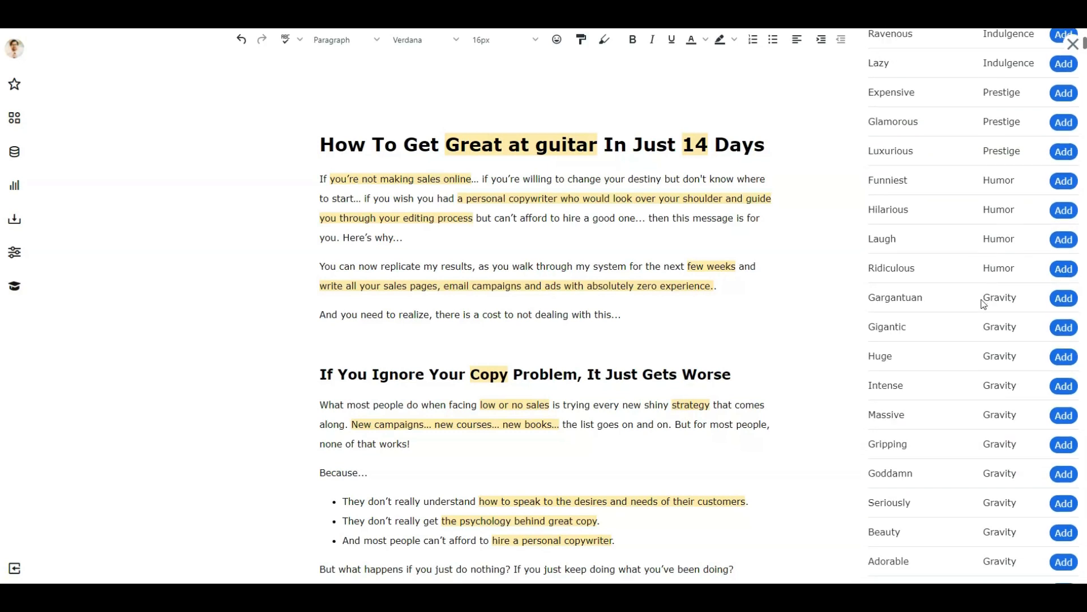
scroll(925, 309, down, 2)
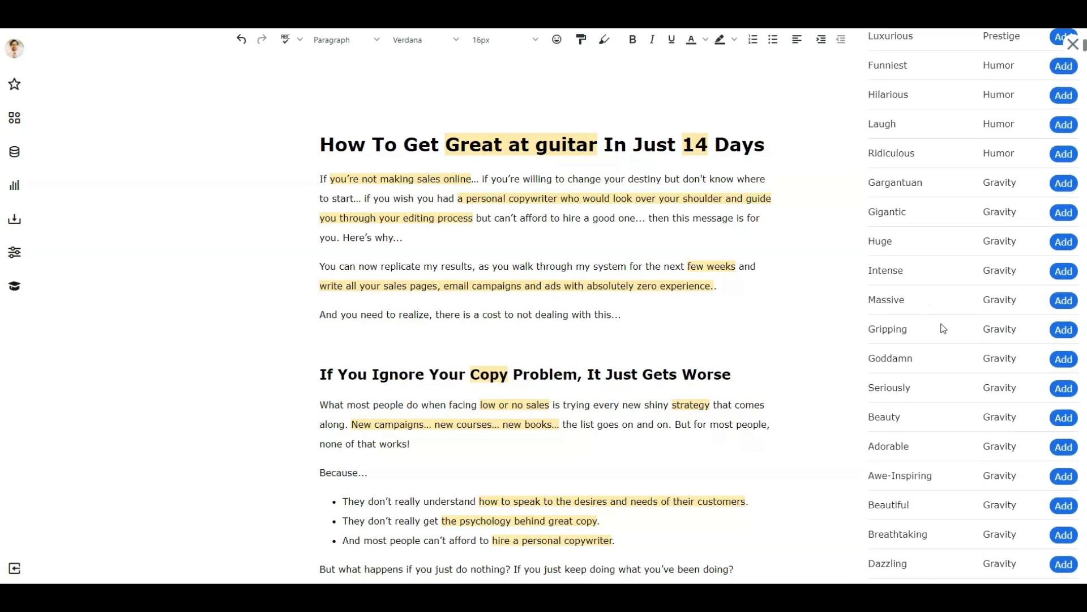
scroll(924, 292, up, 20)
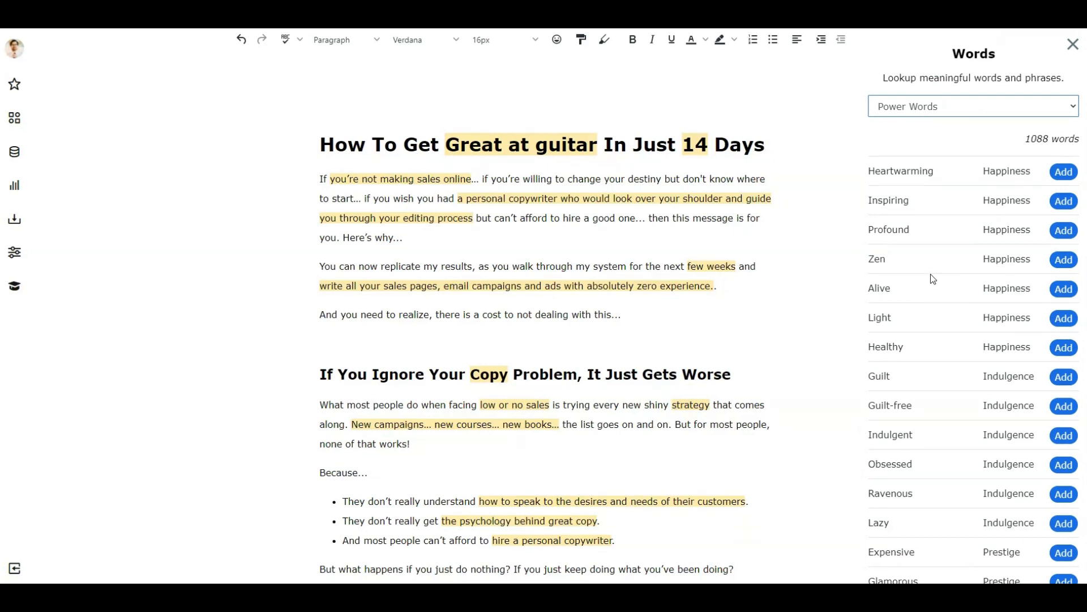
Switch the Words database from Power Words to the Sensory Words list.
click(946, 114)
click(929, 145)
click(941, 108)
click(922, 149)
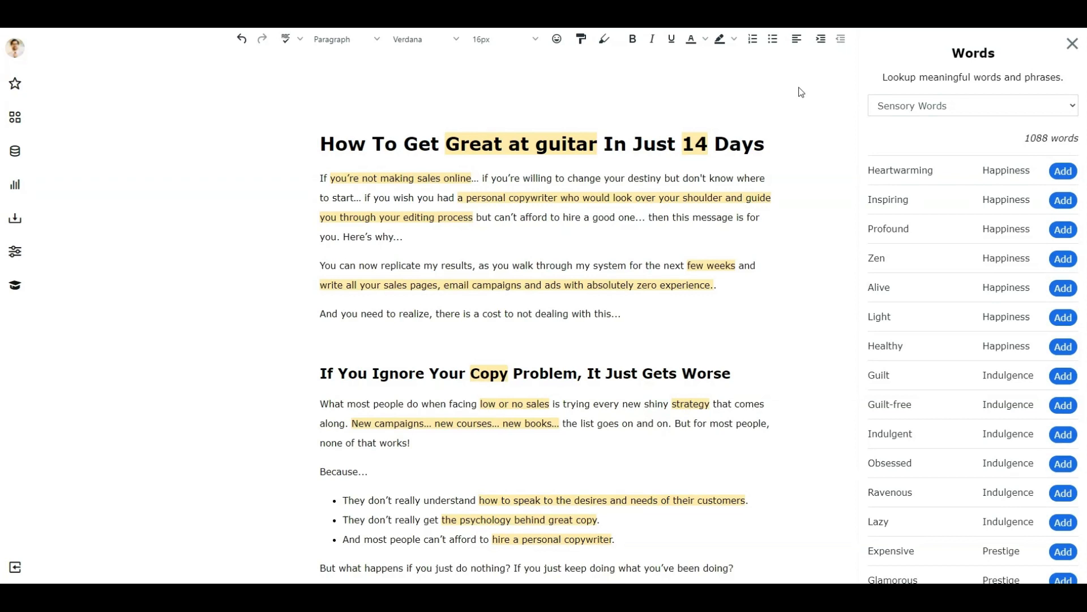
Look up synonyms and antonyms for "great" in the Thesaurus database, and close the Thesaurus.
click(15, 156)
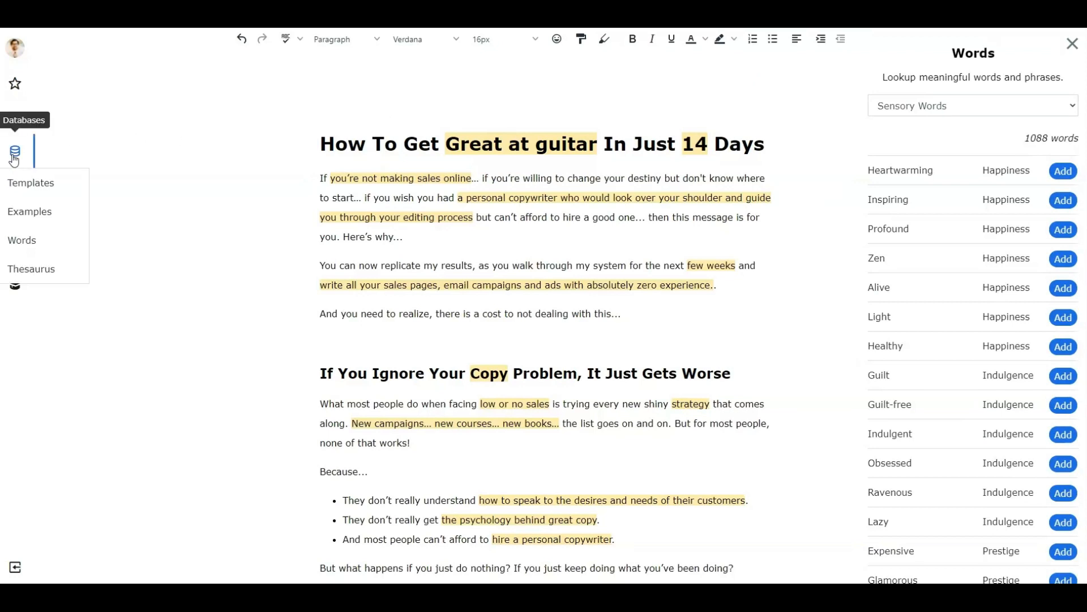
click(40, 269)
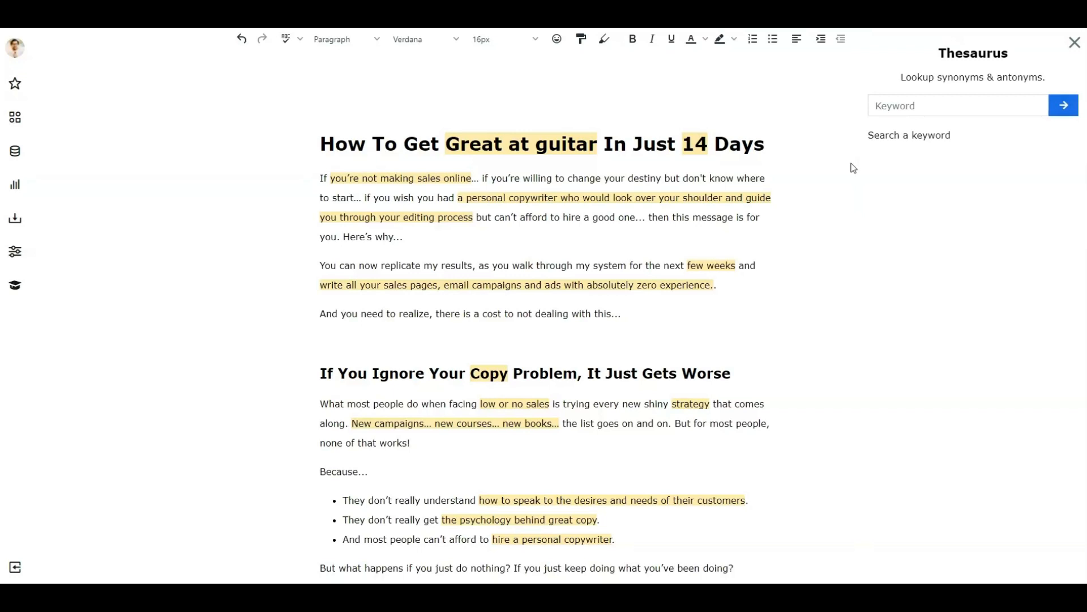
click(929, 112)
text(great)
key(Return)
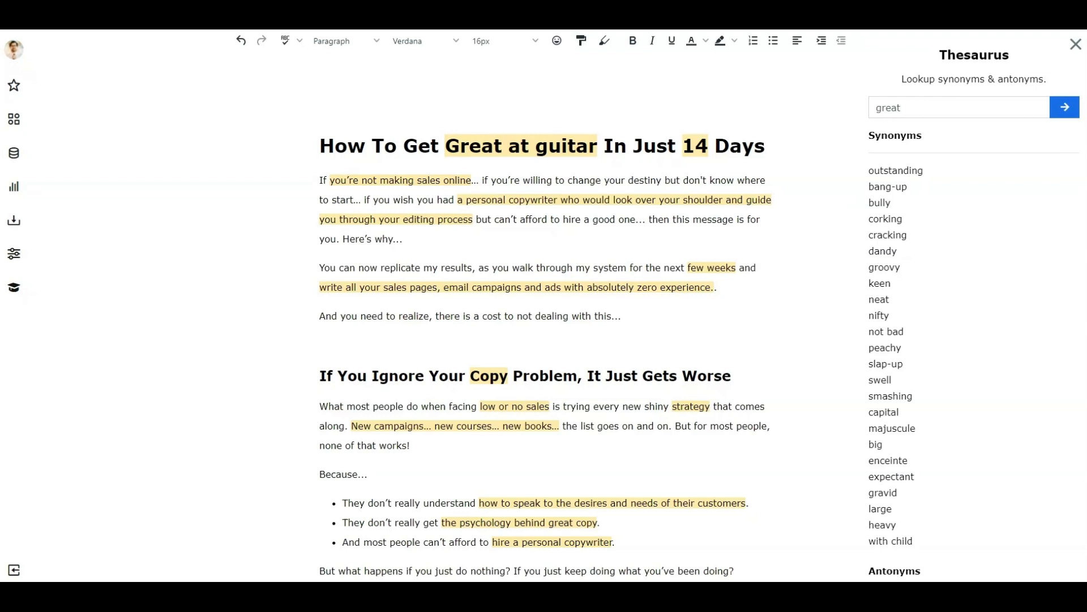
click(1075, 52)
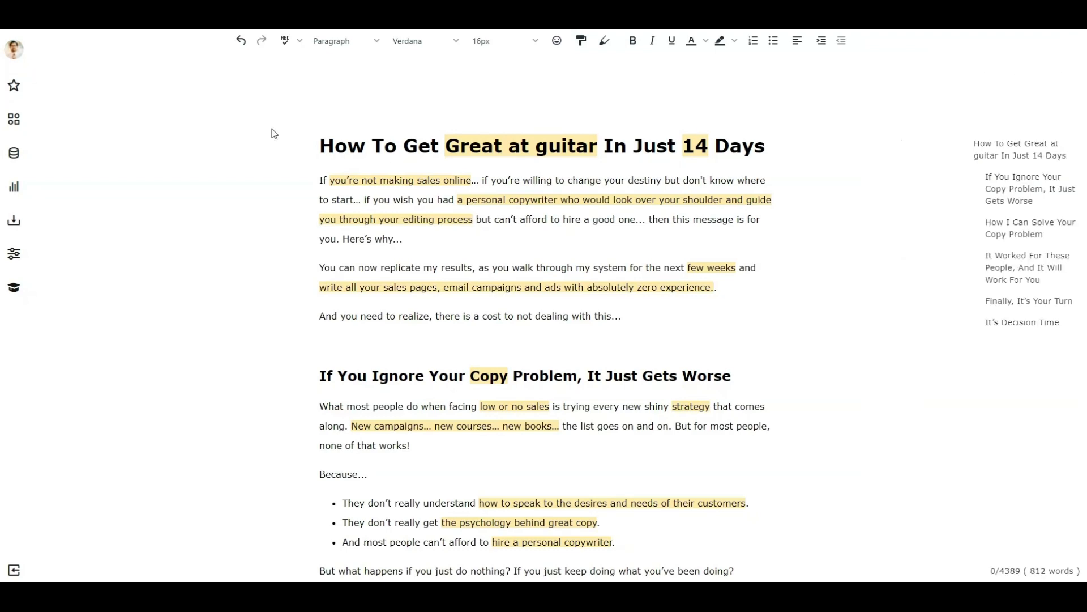
View the Emotions insight for the sales letter and close the report.
click(17, 187)
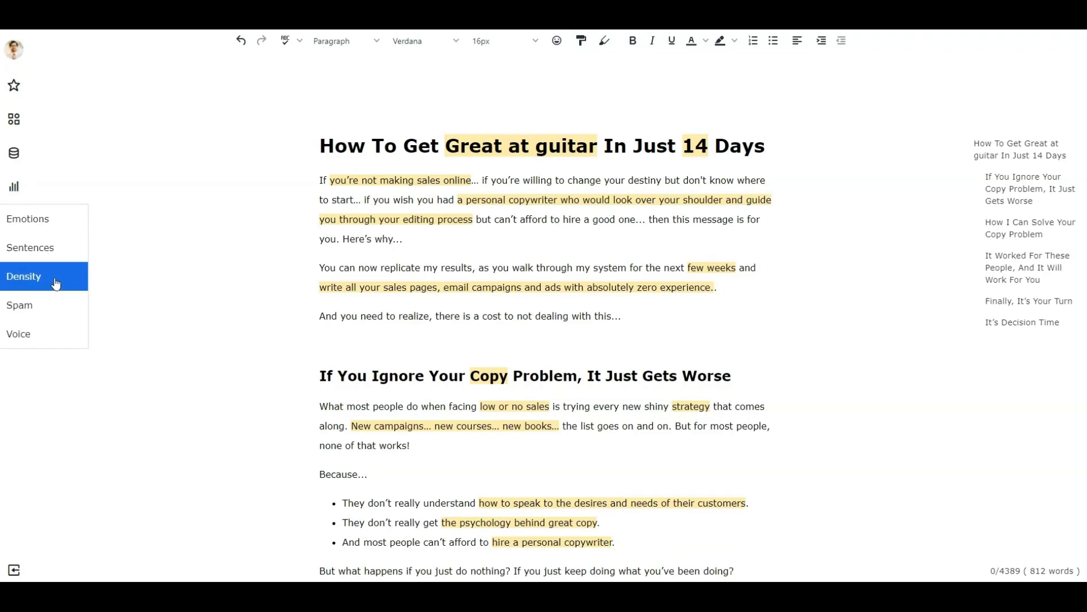
click(51, 233)
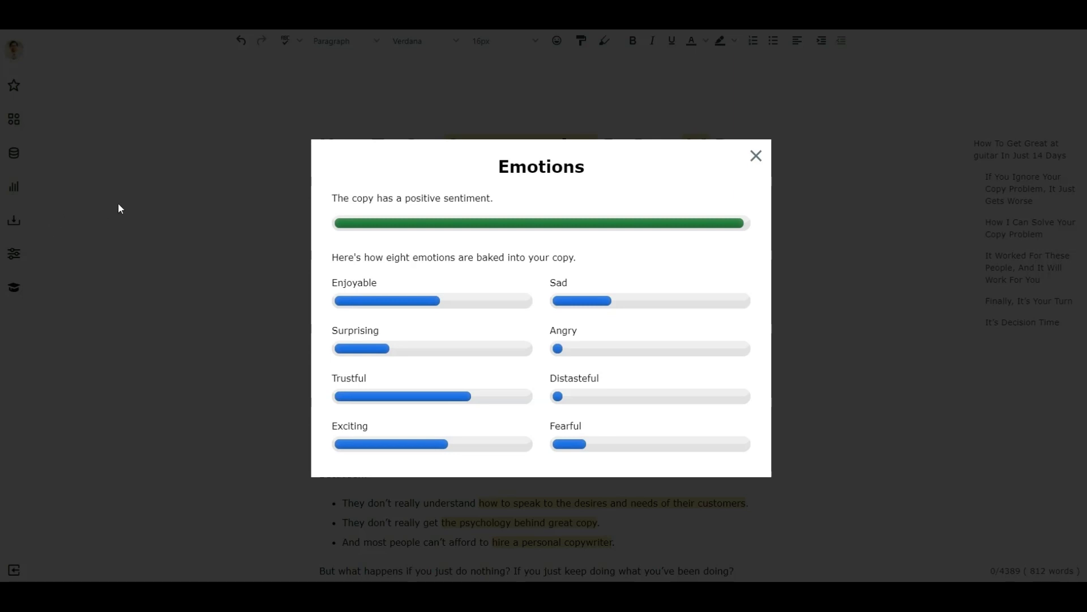
click(756, 156)
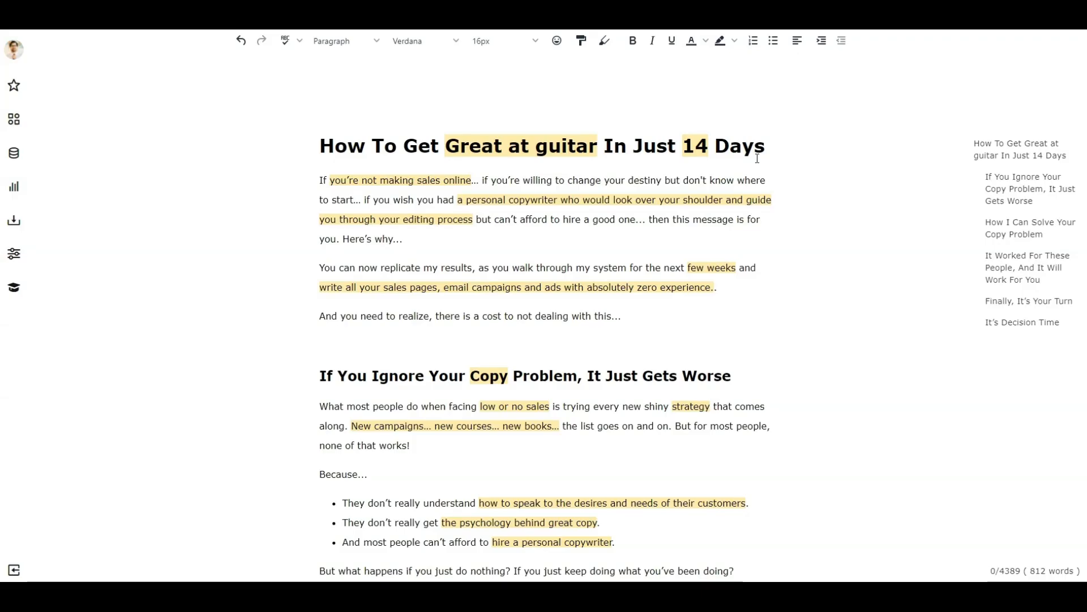
Read through the Sentences insight's length suggestions for the sales letter to the end, and close the report.
click(15, 186)
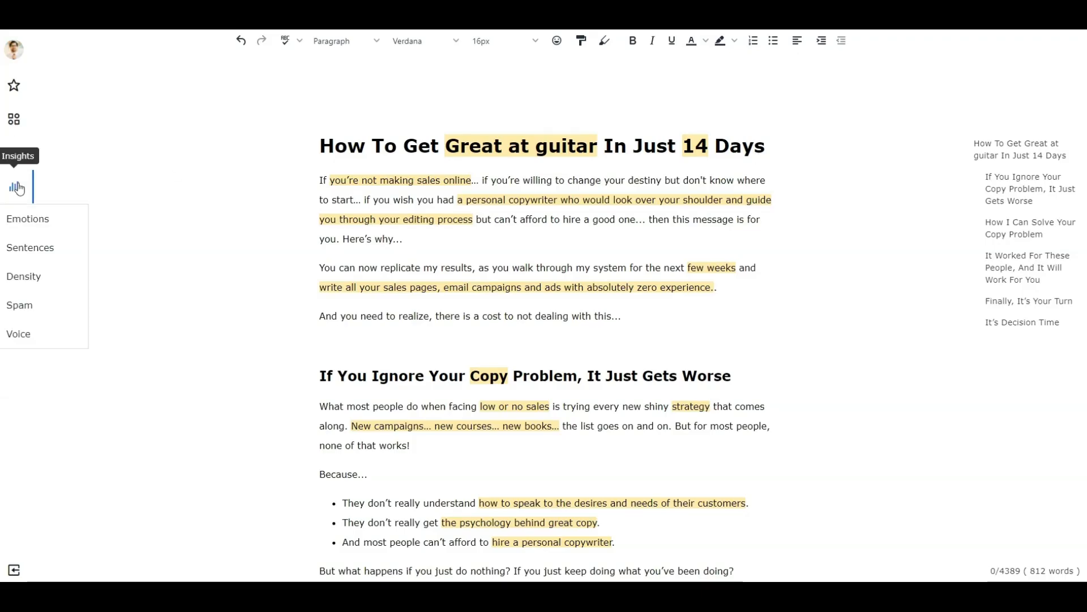
click(31, 247)
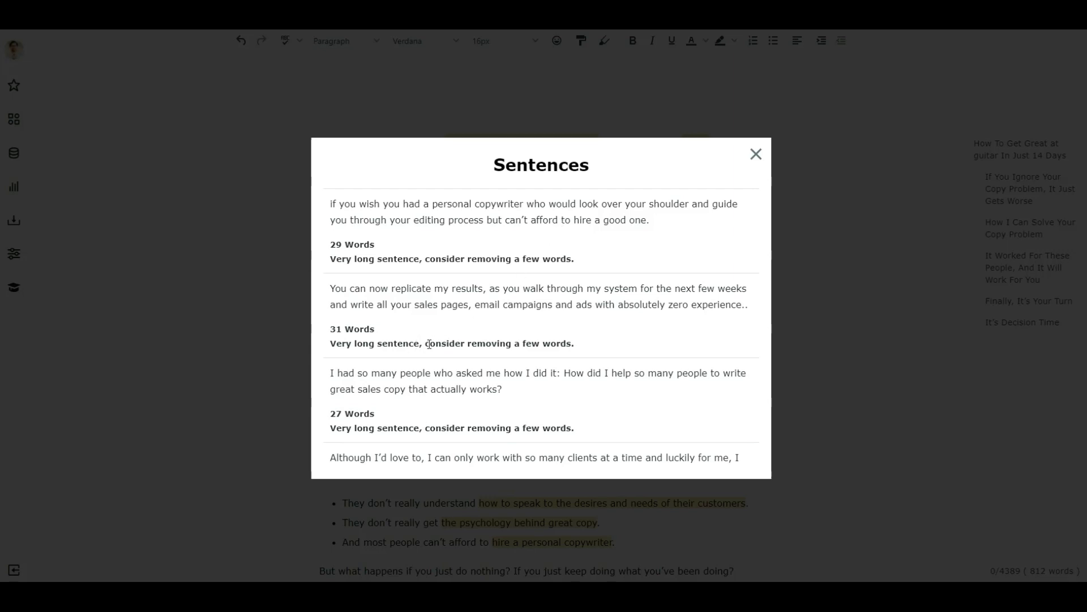
scroll(471, 344, down, 3)
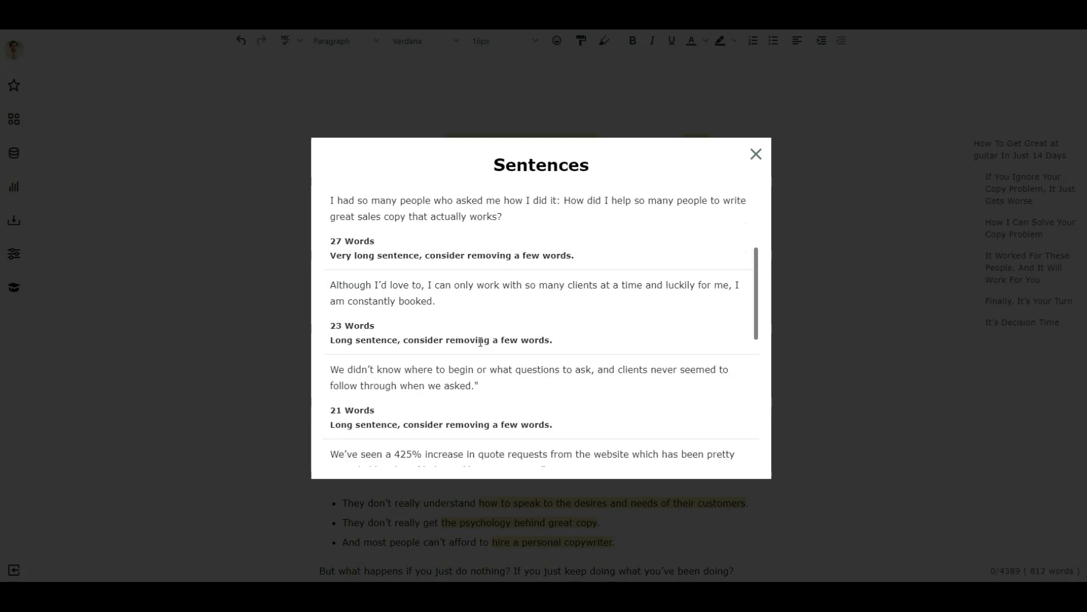
scroll(466, 341, down, 3)
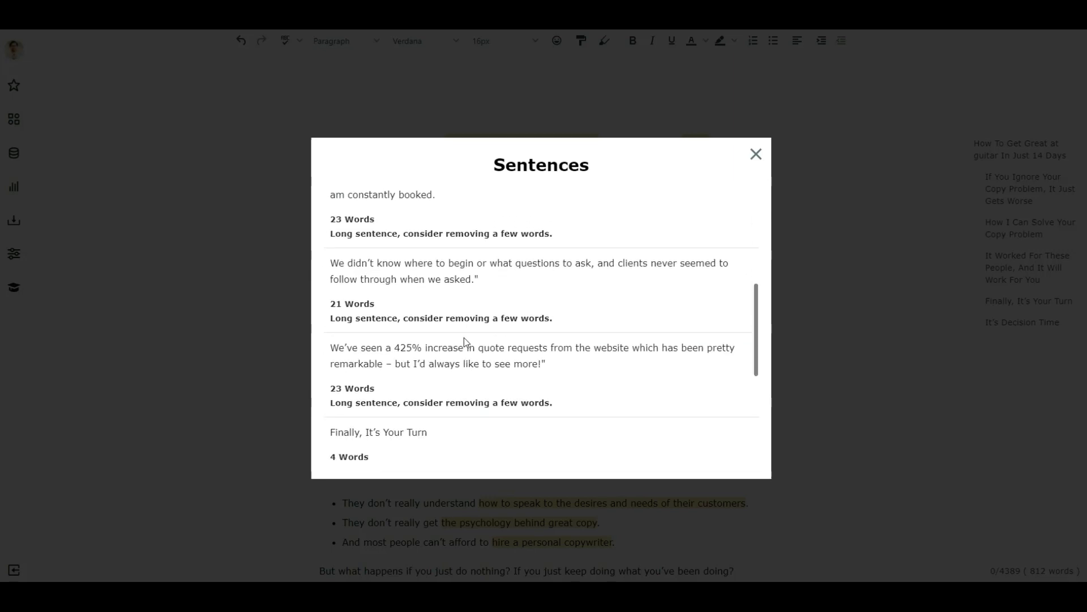
scroll(464, 338, down, 1)
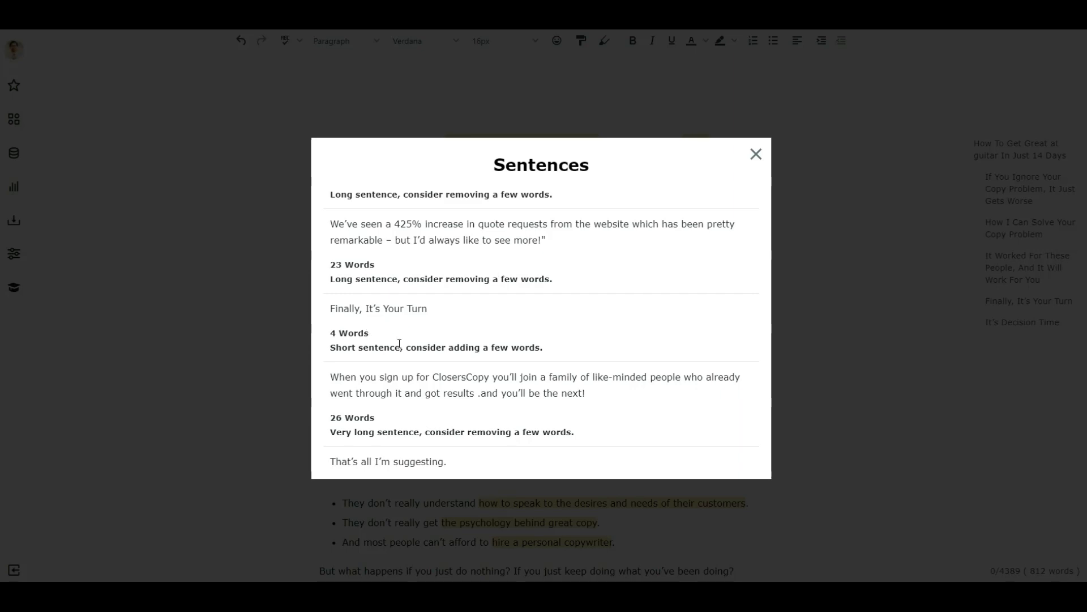
scroll(457, 342, down, 3)
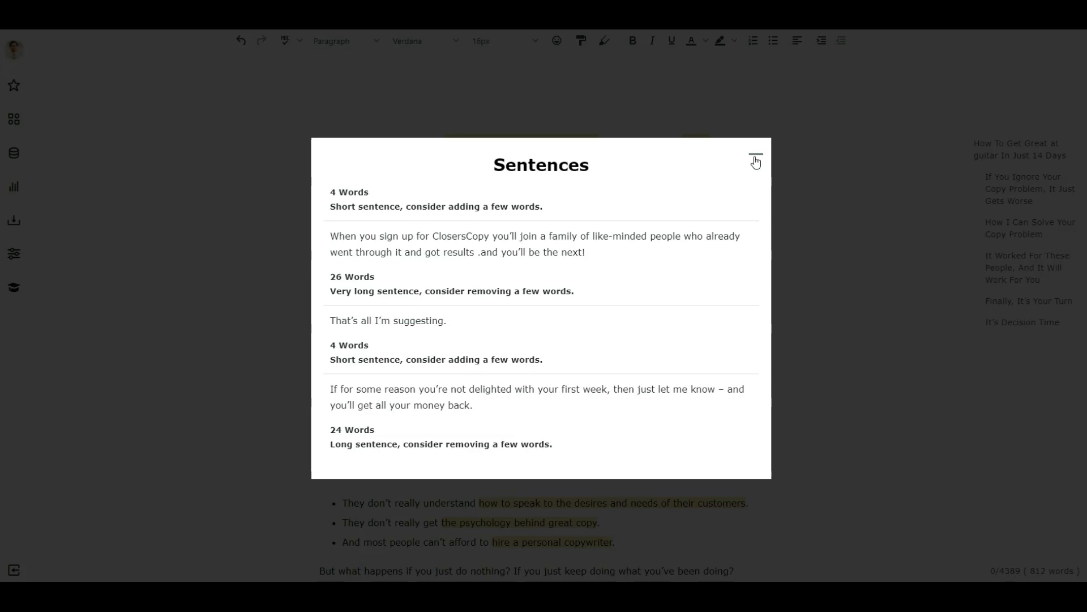
click(757, 161)
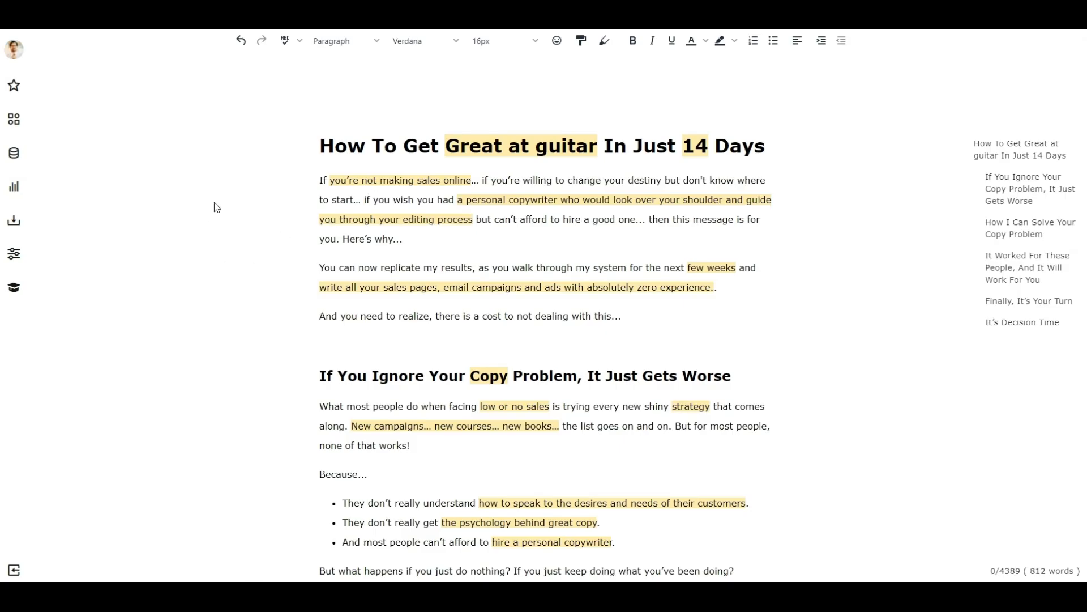
Examine the Density insight's table of word occurrences for the sales letter and close the report.
click(15, 189)
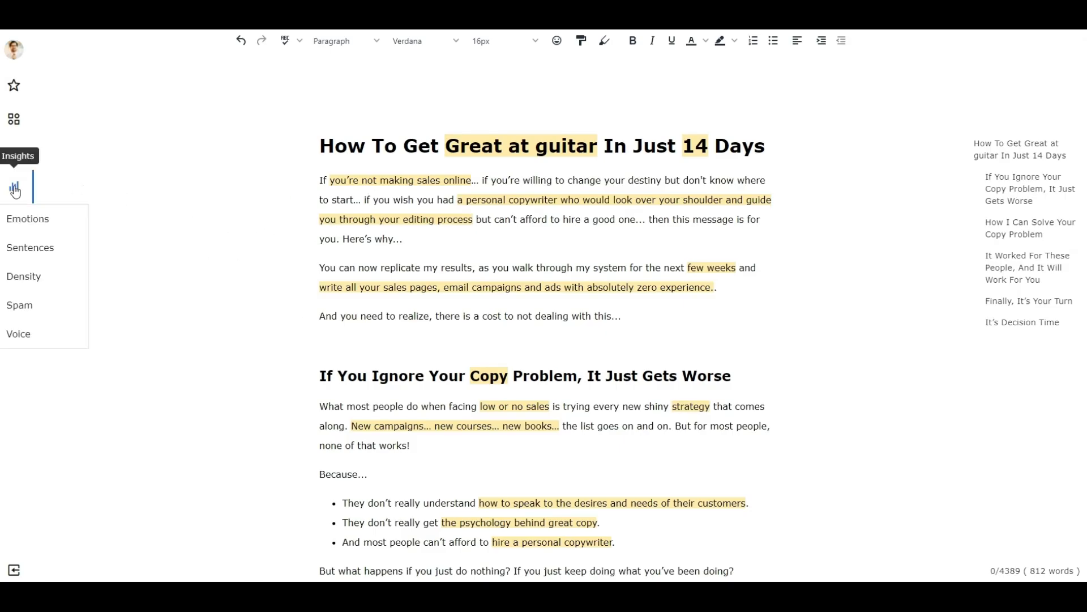
click(40, 276)
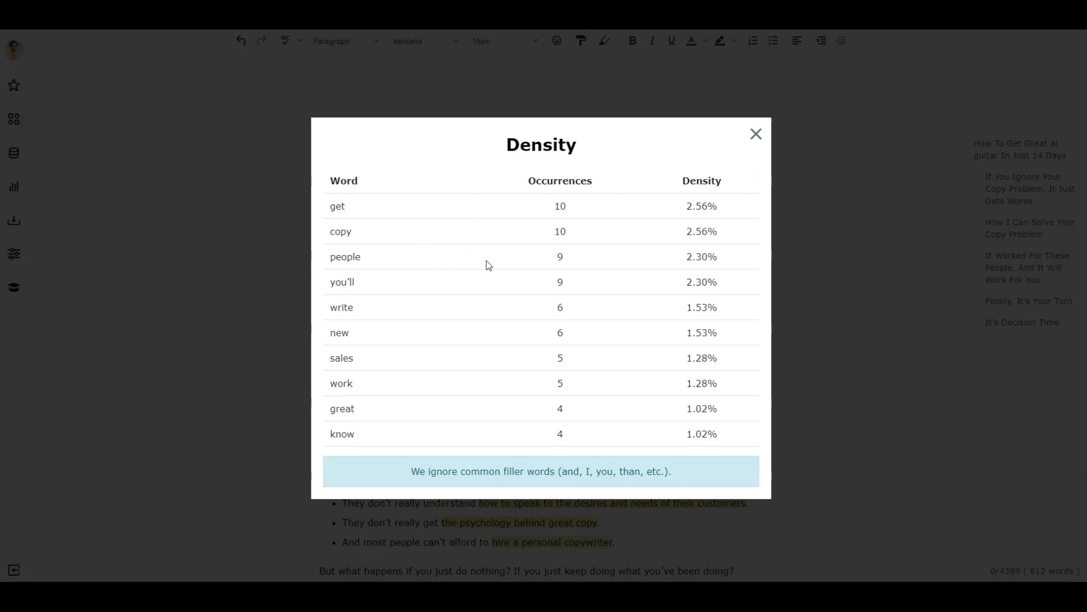
scroll(520, 291, down, 1)
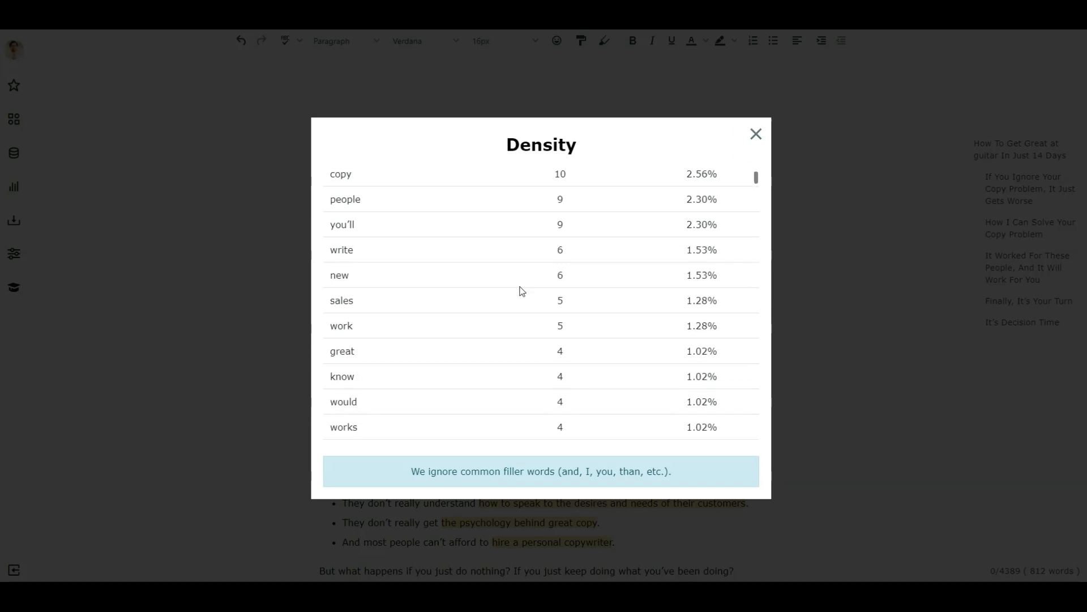
scroll(520, 291, up, 1)
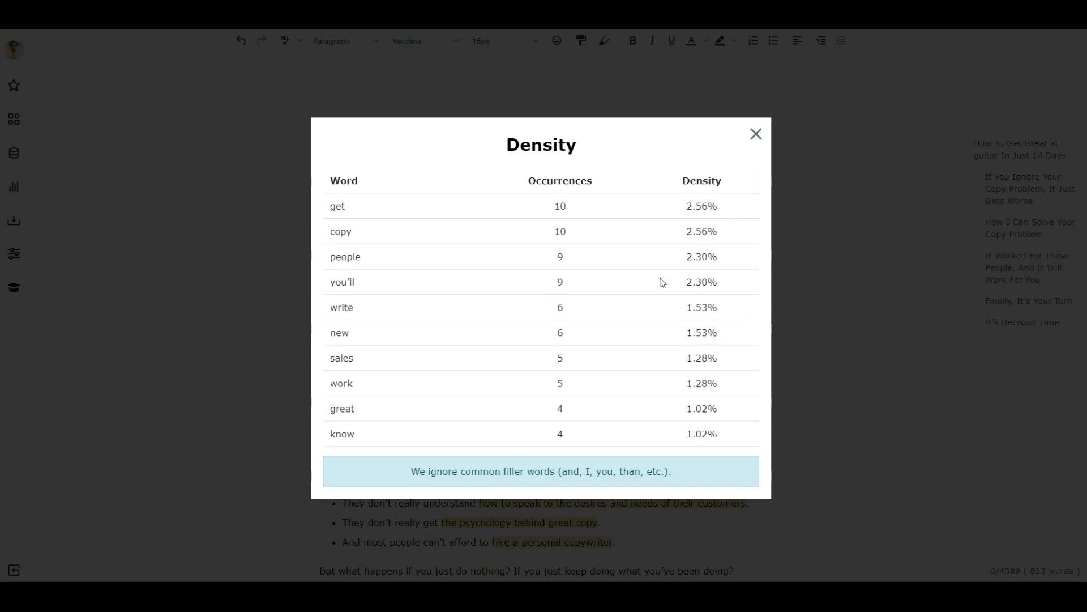
scroll(659, 282, down, 4)
scroll(640, 288, down, 2)
scroll(637, 290, up, 7)
click(756, 134)
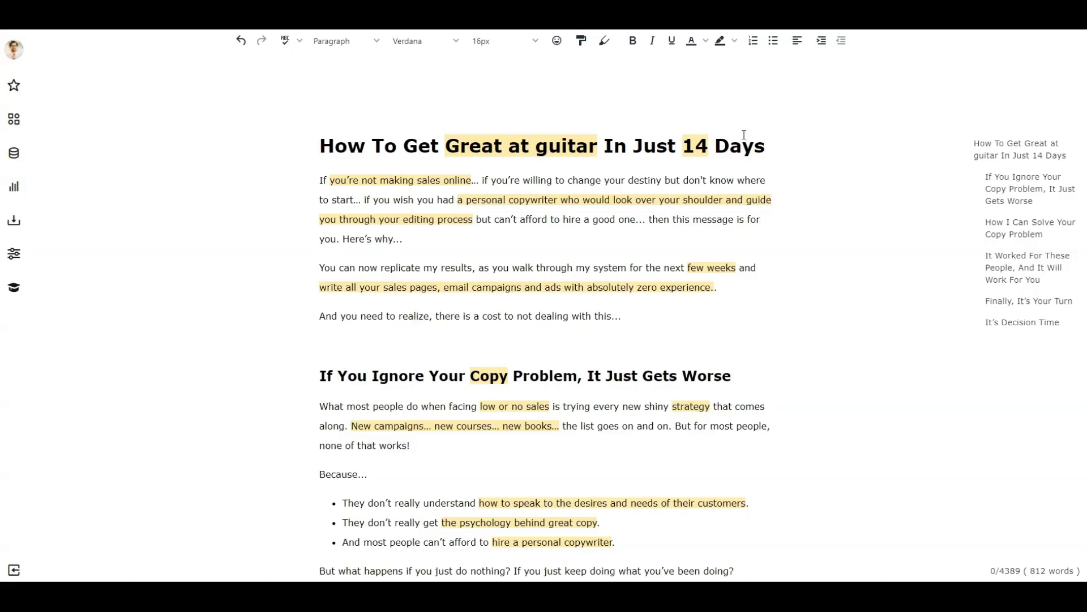
Run the Spam insight on the sales letter, read its explanation of how copy is compared, and close the report.
click(17, 190)
click(26, 304)
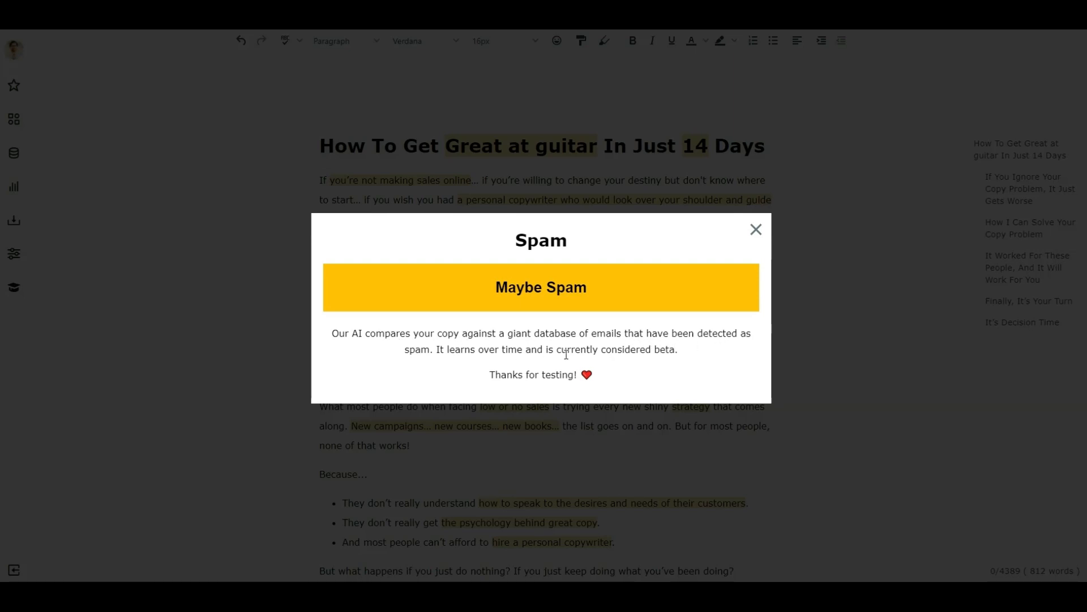
drag(682, 354, 331, 333)
click(440, 345)
drag(599, 379, 332, 337)
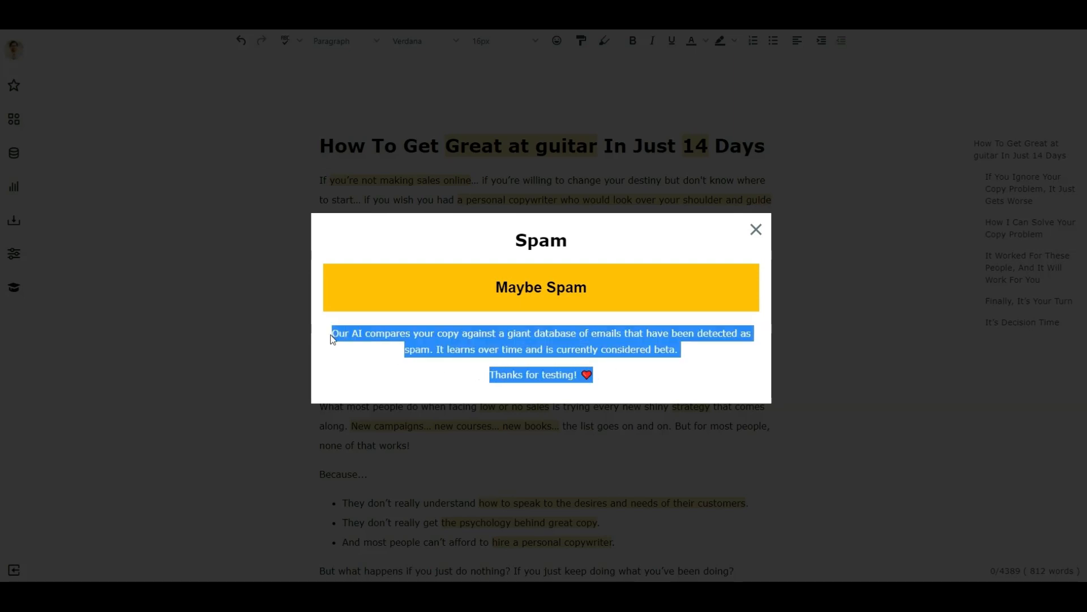
click(334, 339)
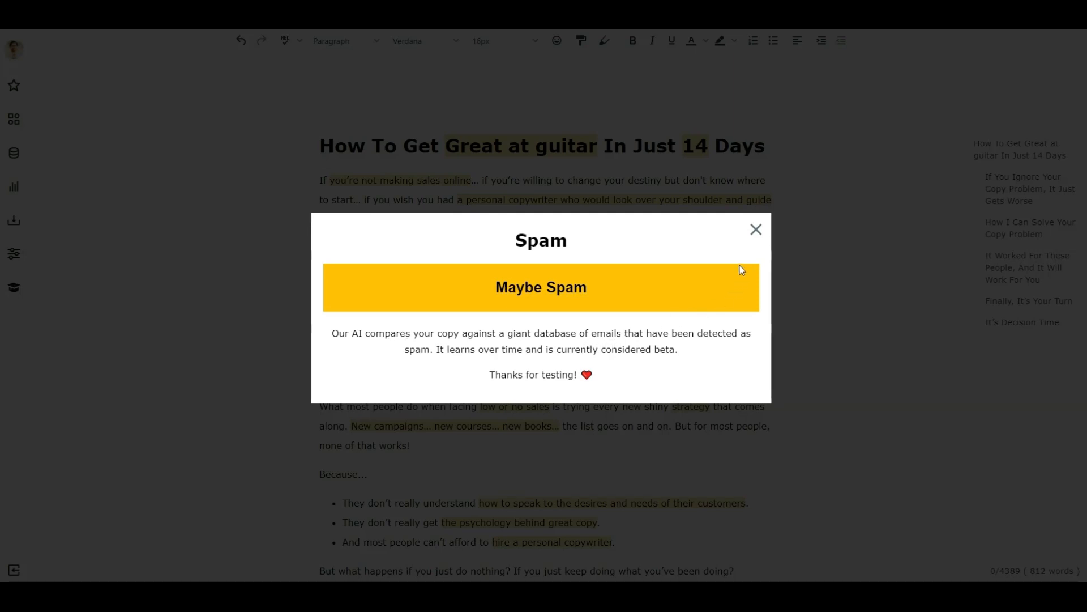
click(757, 236)
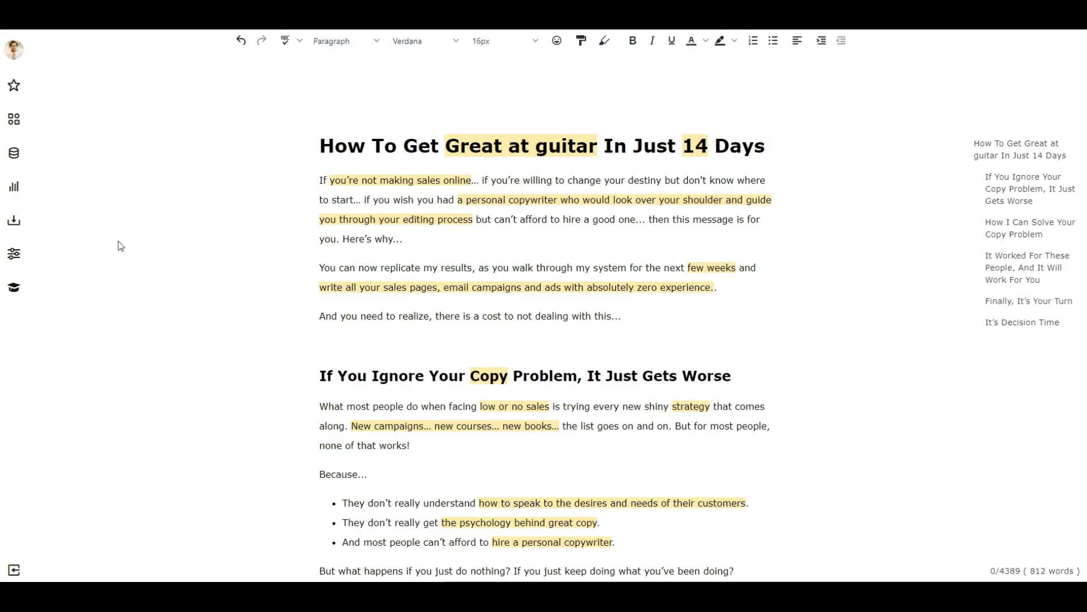
Open the Voice insight to check the sales letter for passive sentences.
click(17, 187)
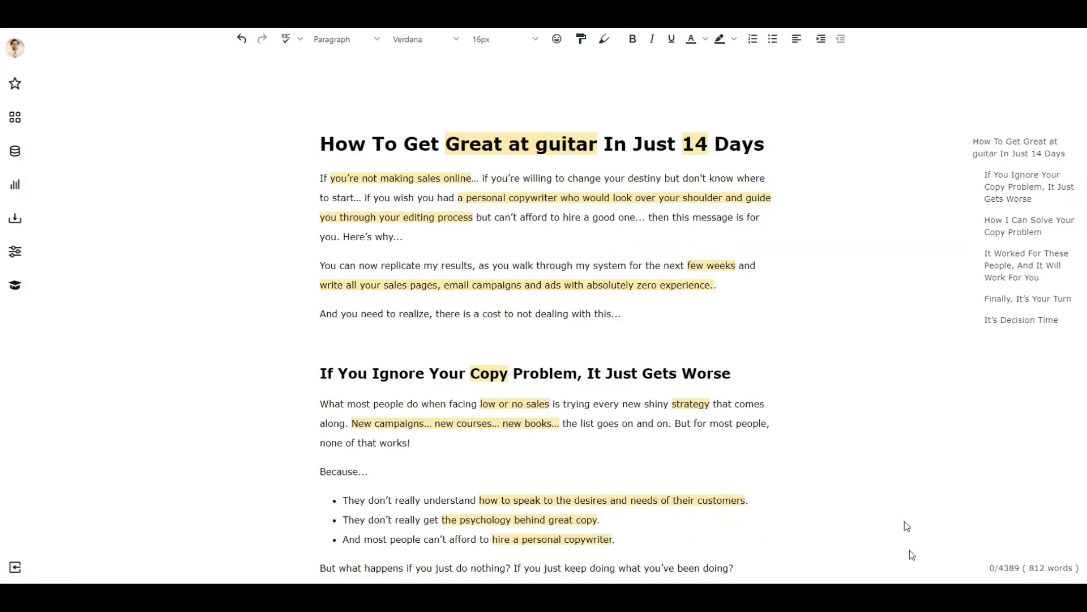
click(14, 187)
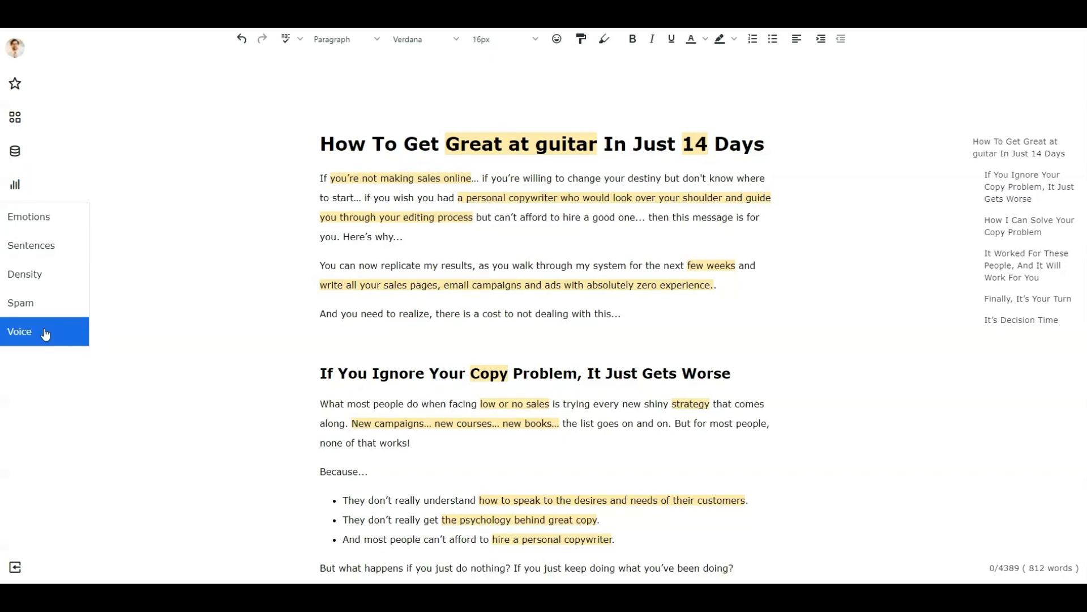
click(73, 333)
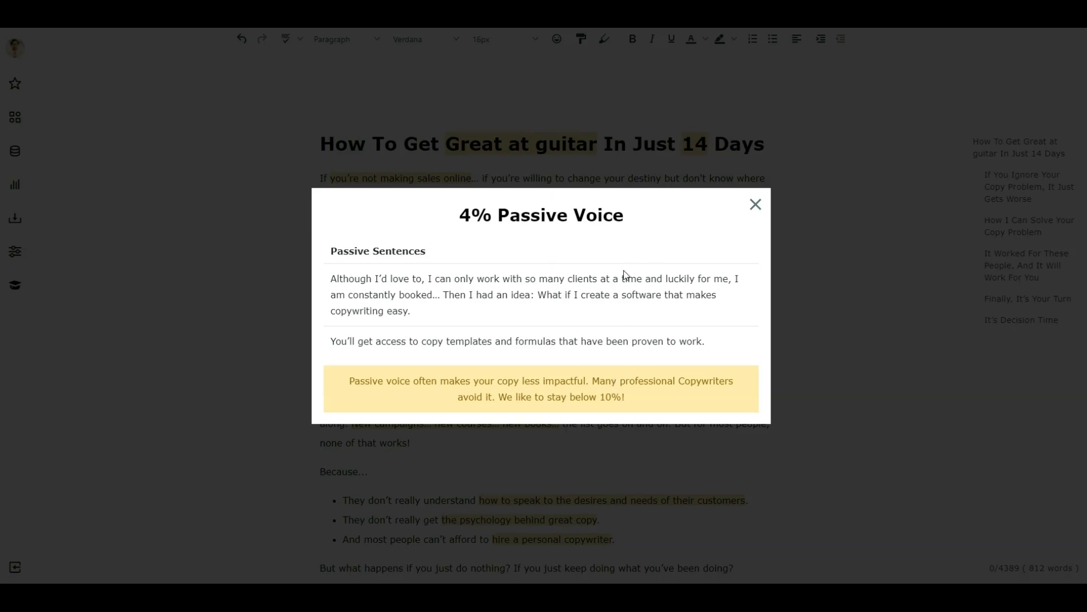
Close the passive voice report and look at the download options for the sales letter.
click(755, 205)
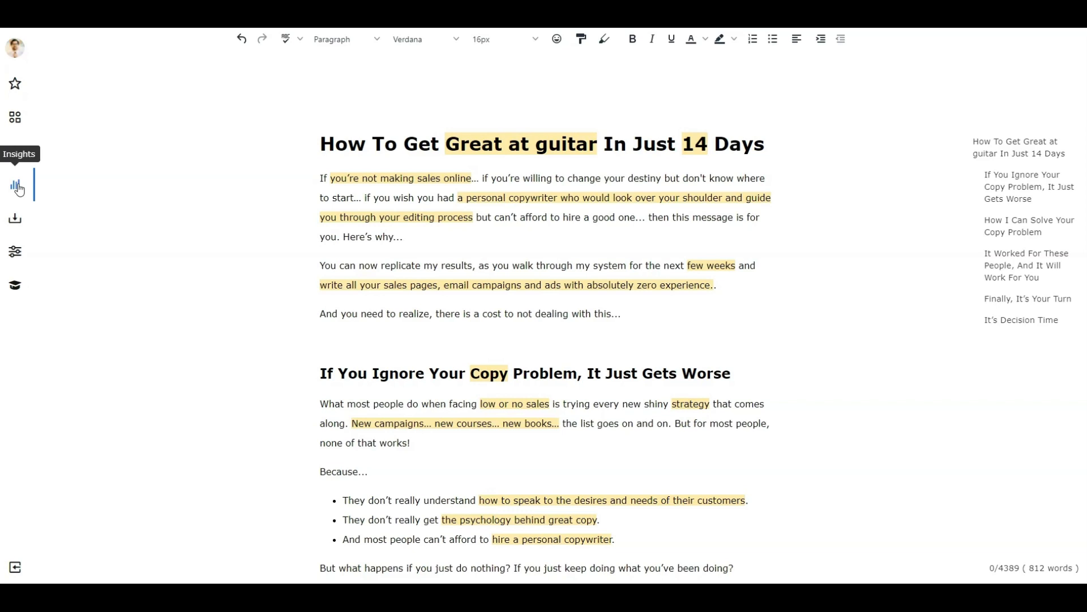
click(20, 221)
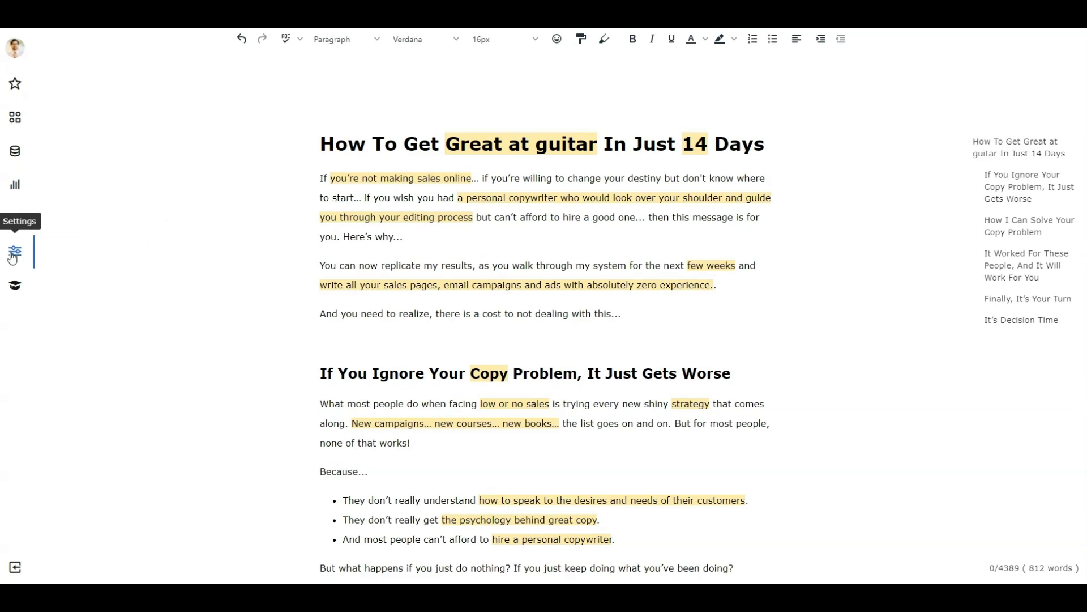
Jump to the "How I Can Solve Your Copy Problem" section through the document outline, and return to the main heading.
mouse_move(12, 257)
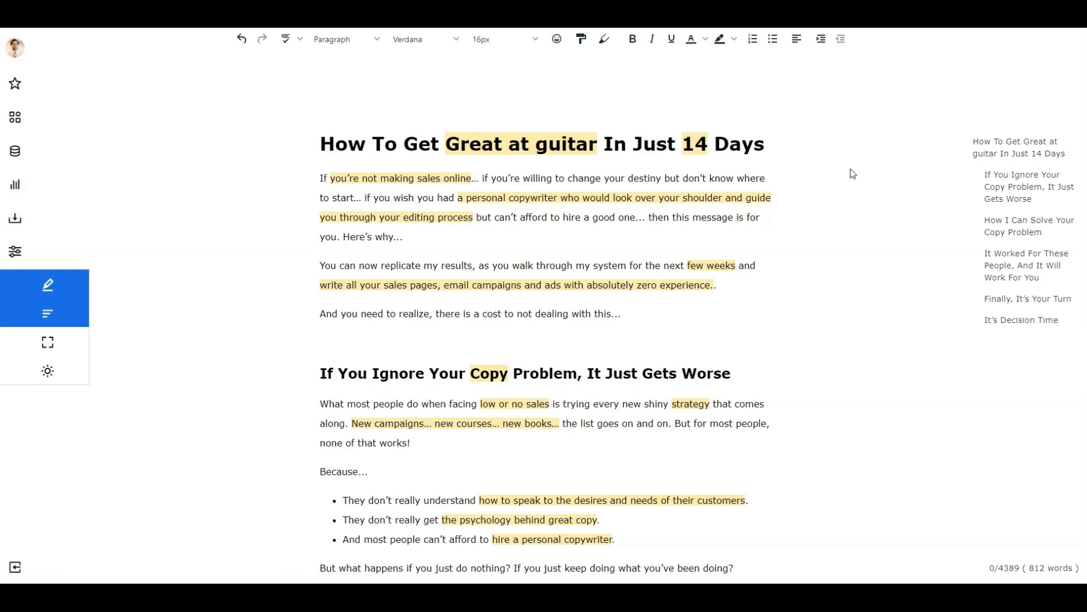
click(1007, 231)
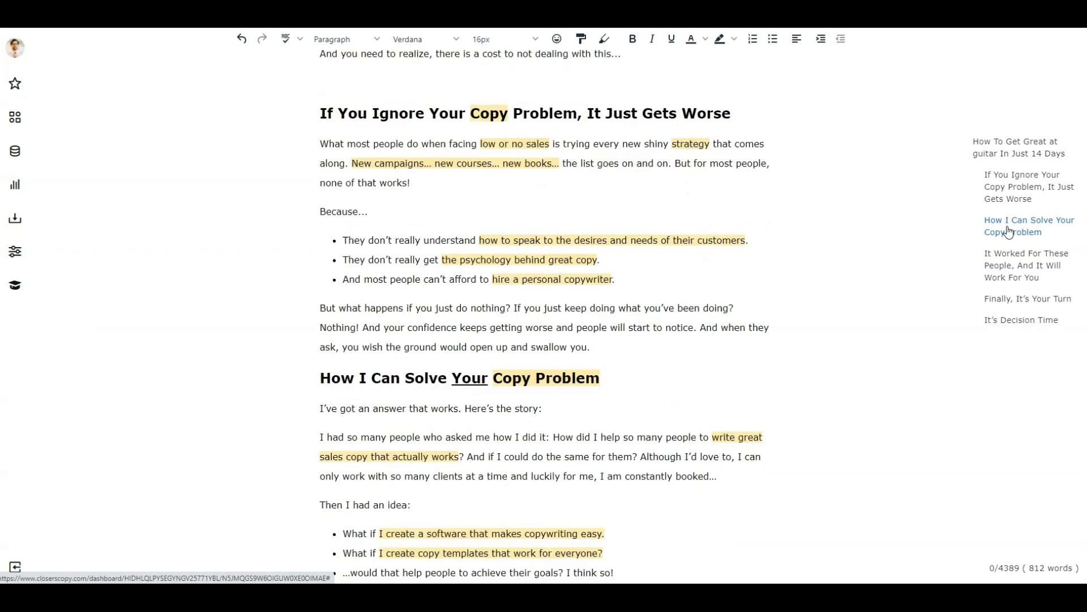
click(1002, 150)
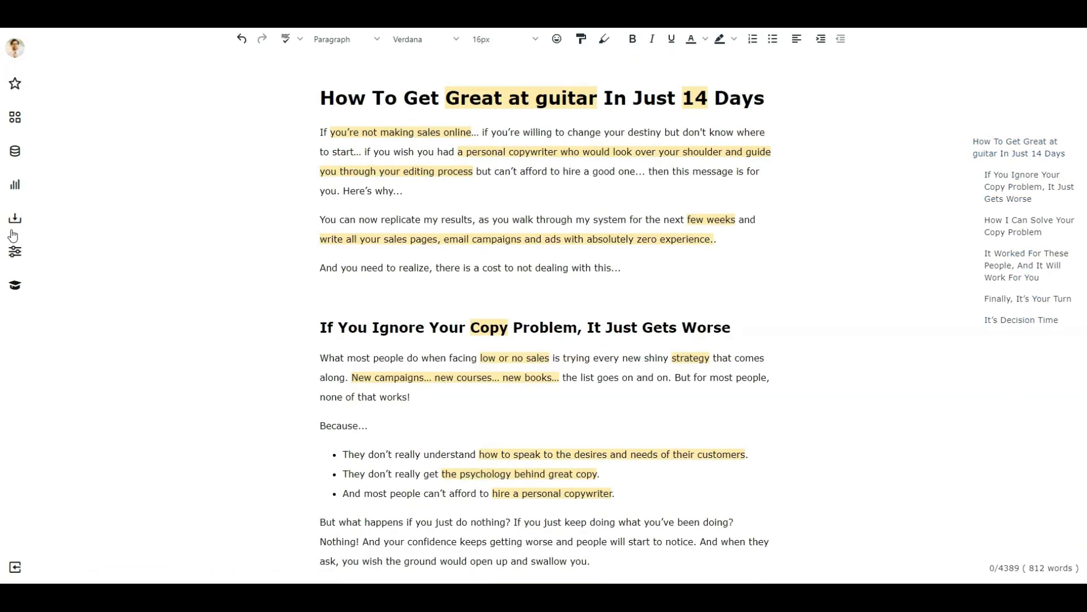
Hide the document outline of the sales letter and show it again.
click(16, 252)
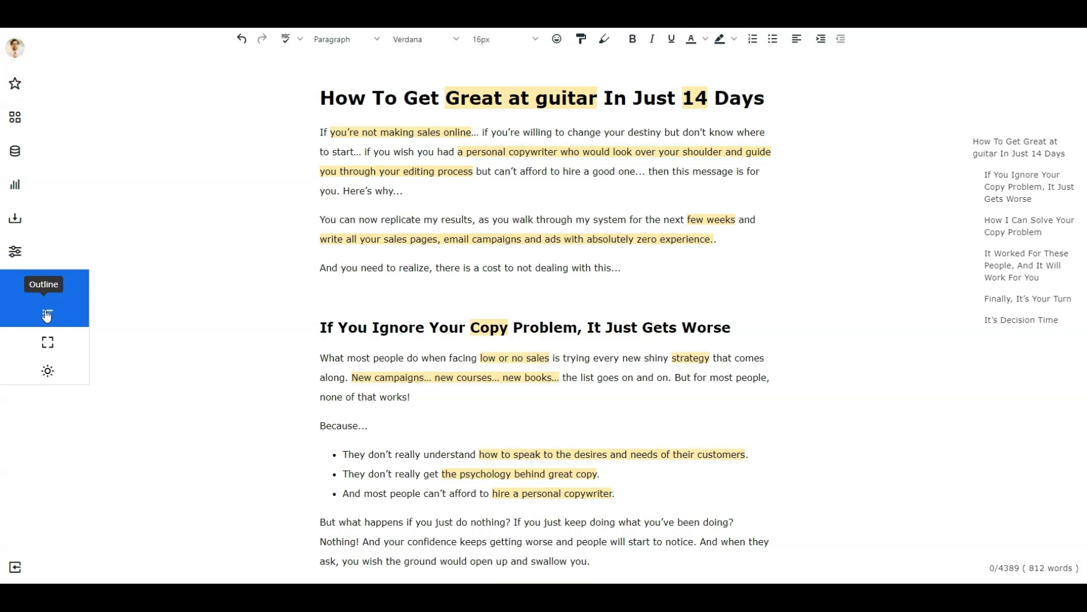
click(47, 315)
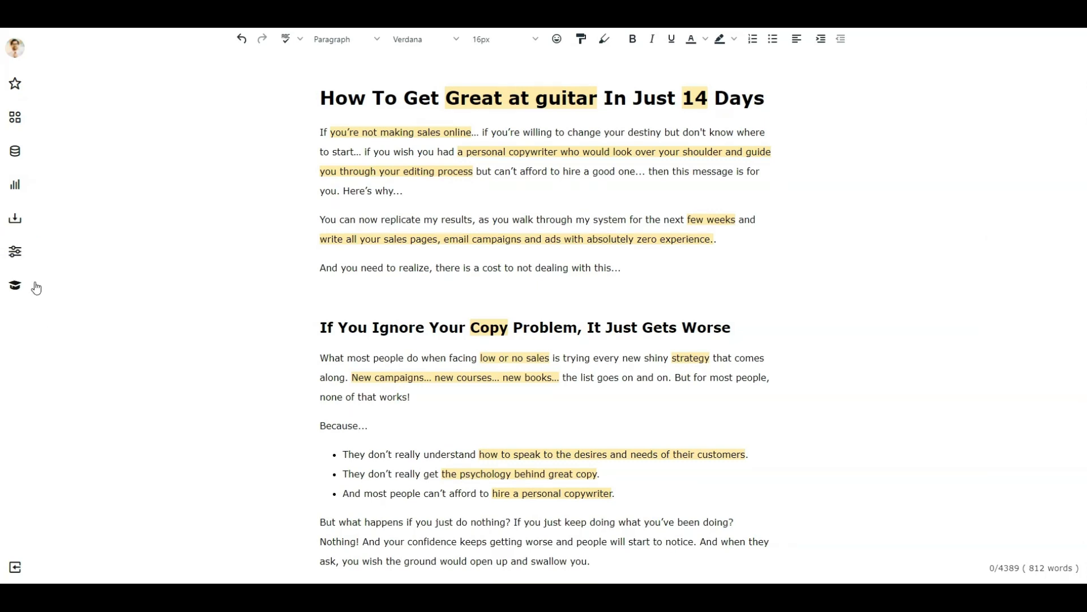
click(16, 252)
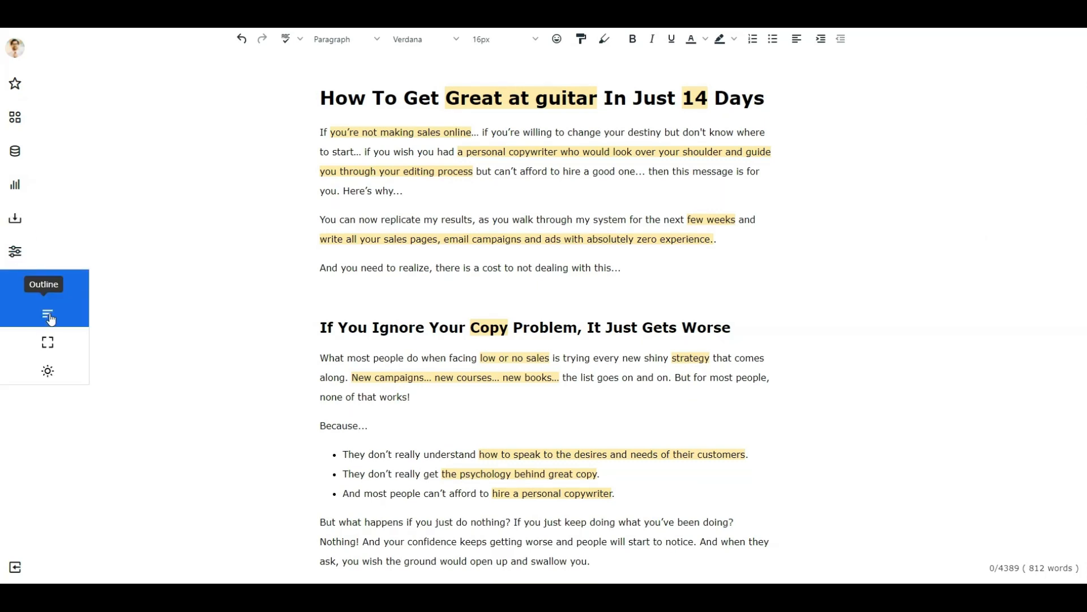
click(48, 314)
Turn the template highlights in the sales letter off and back on twice.
click(26, 255)
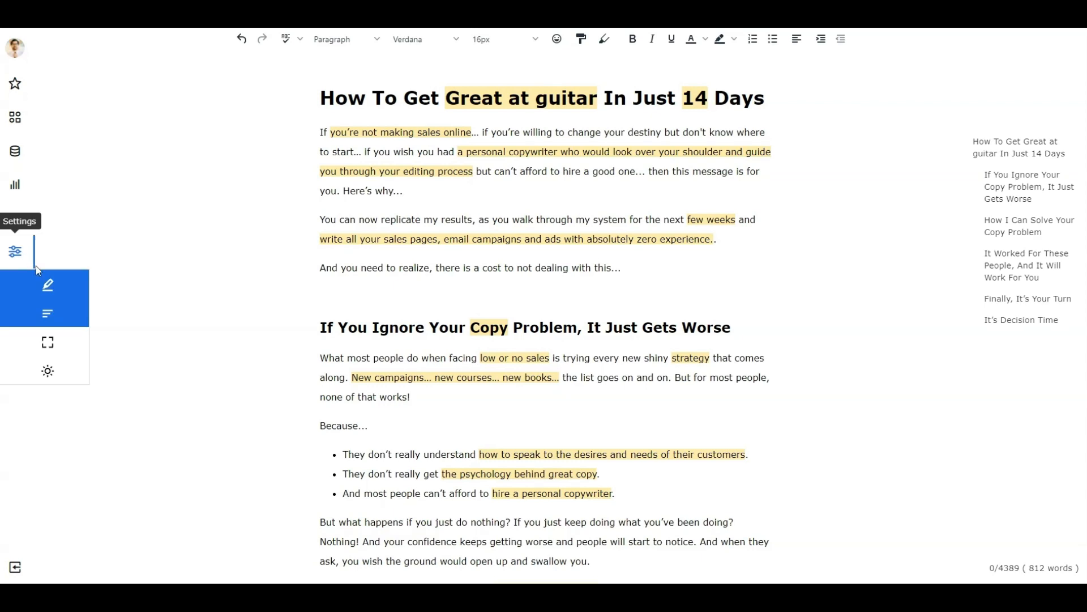
click(51, 289)
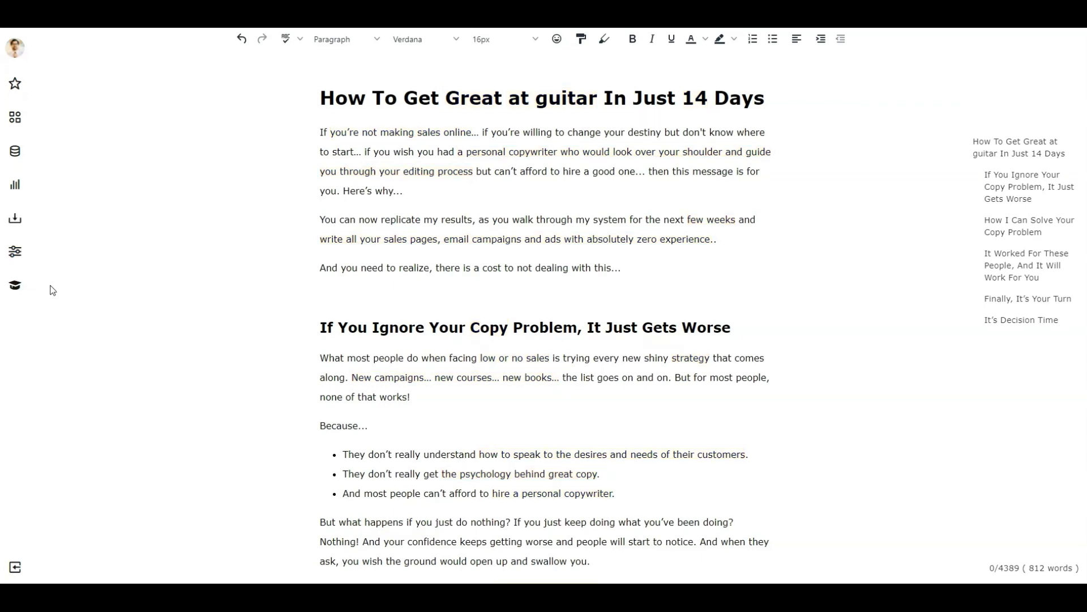
click(18, 256)
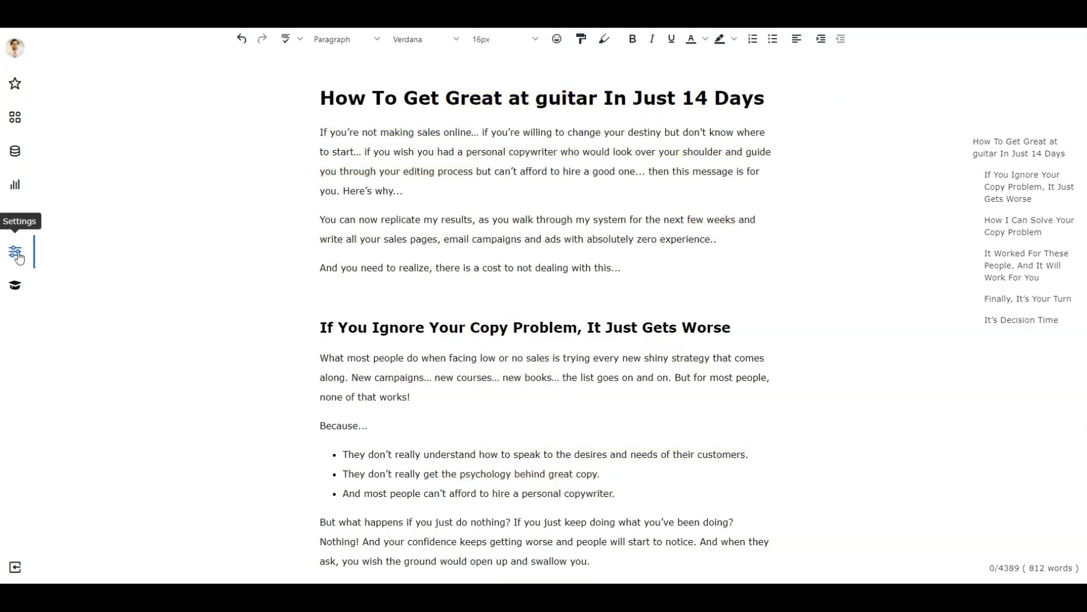
click(59, 291)
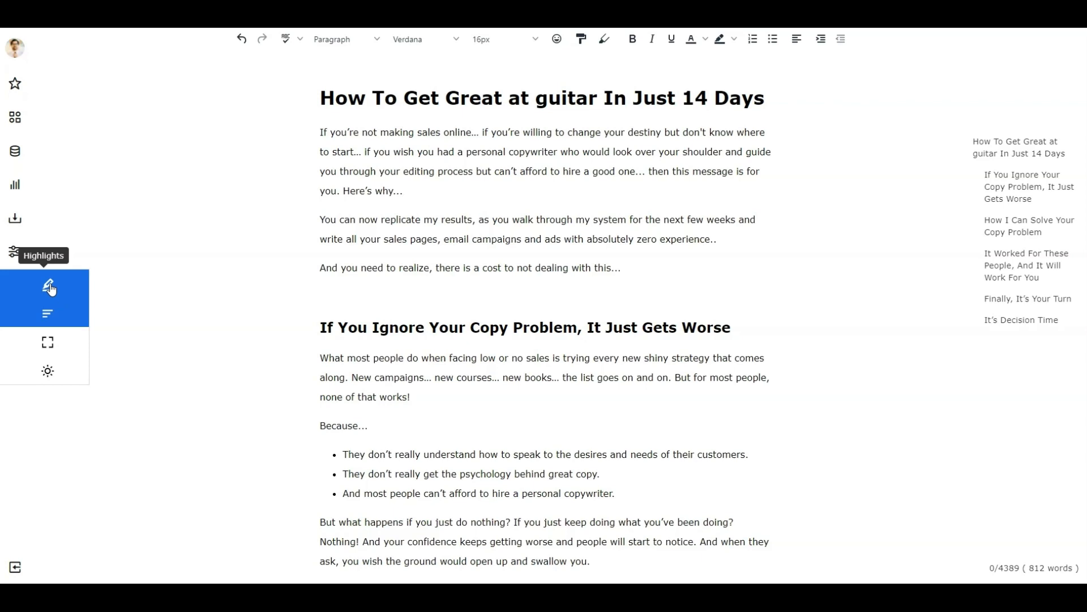
click(50, 289)
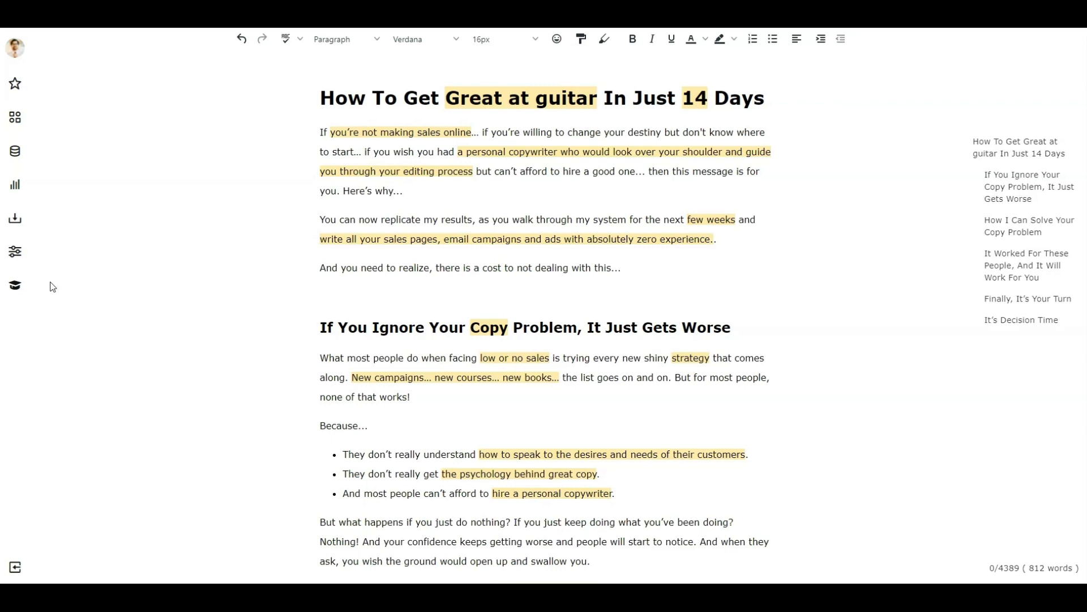
click(24, 248)
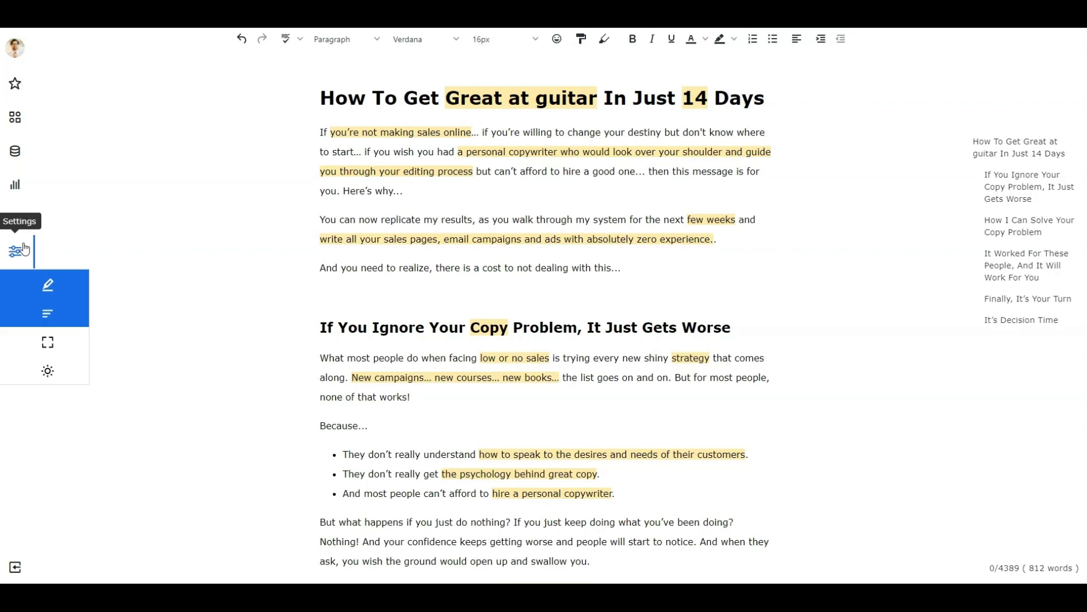
click(49, 289)
click(15, 251)
click(47, 286)
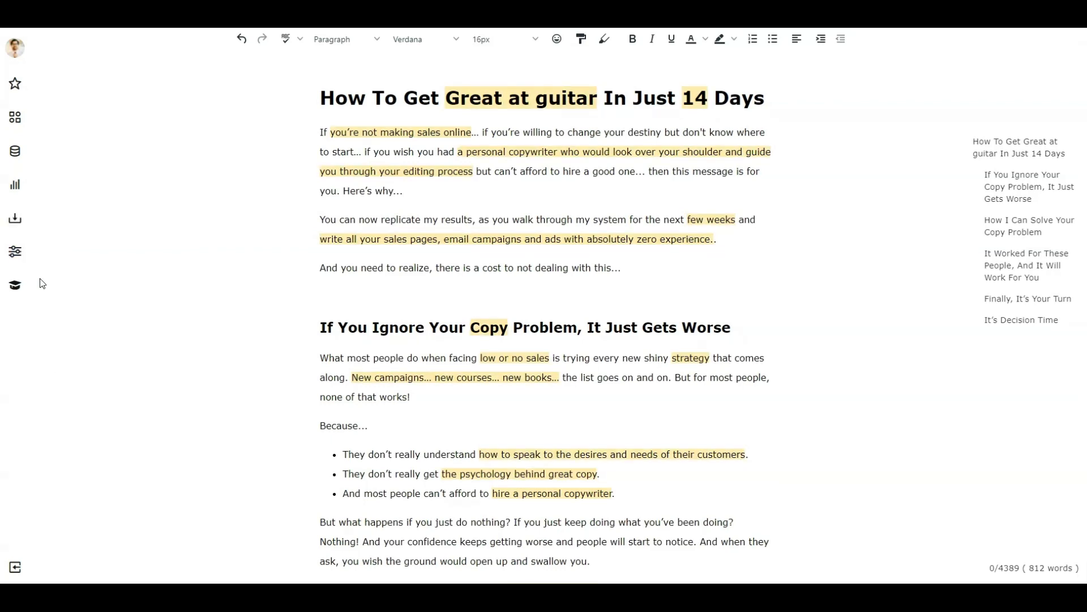
Switch the editor to full screen and return to the normal window view.
click(17, 254)
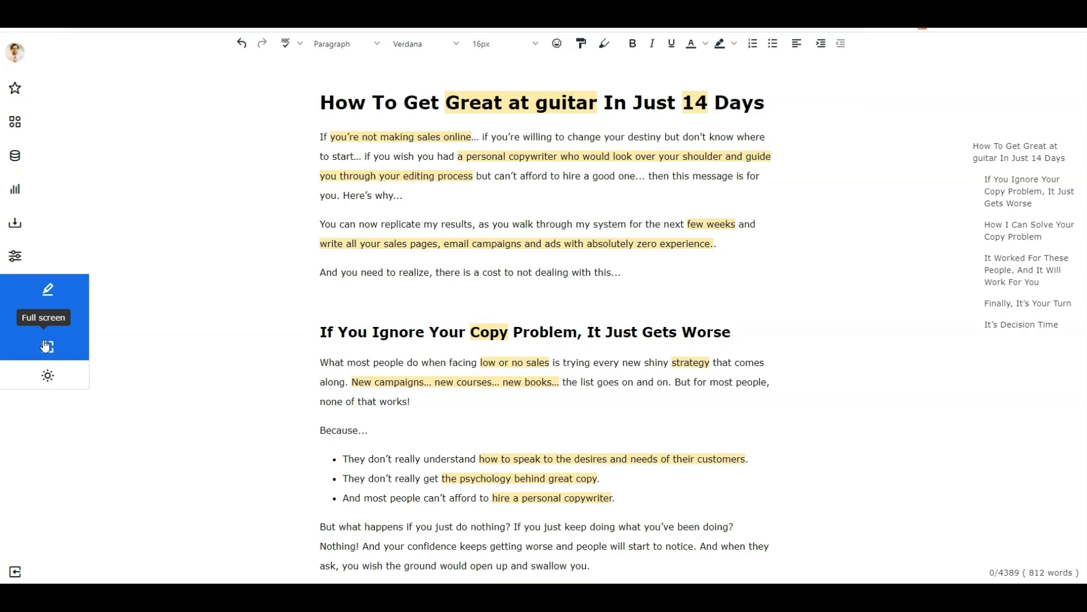
click(45, 343)
click(15, 211)
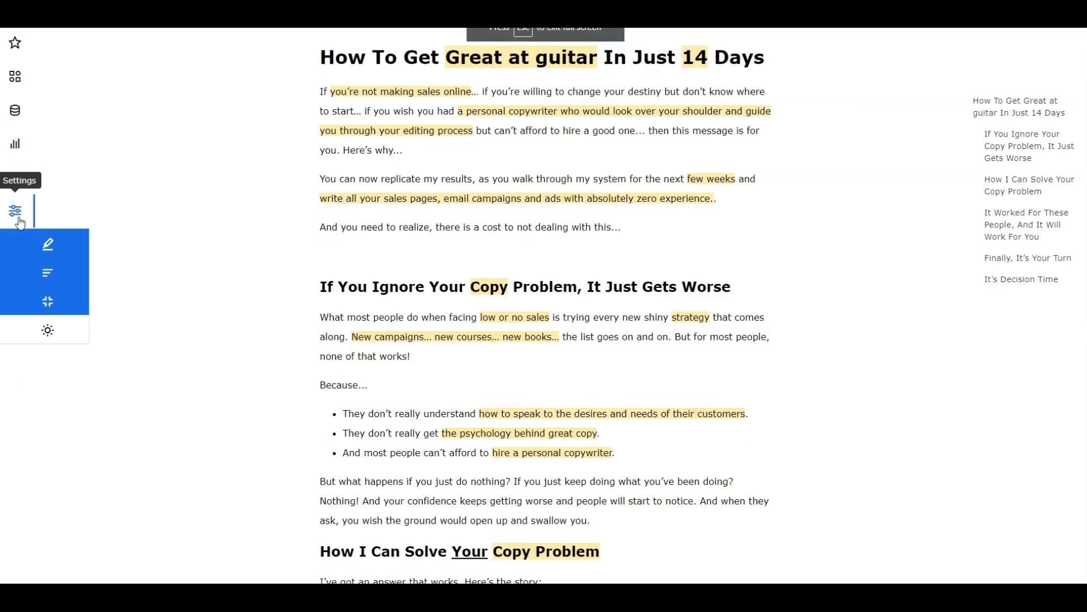
click(47, 302)
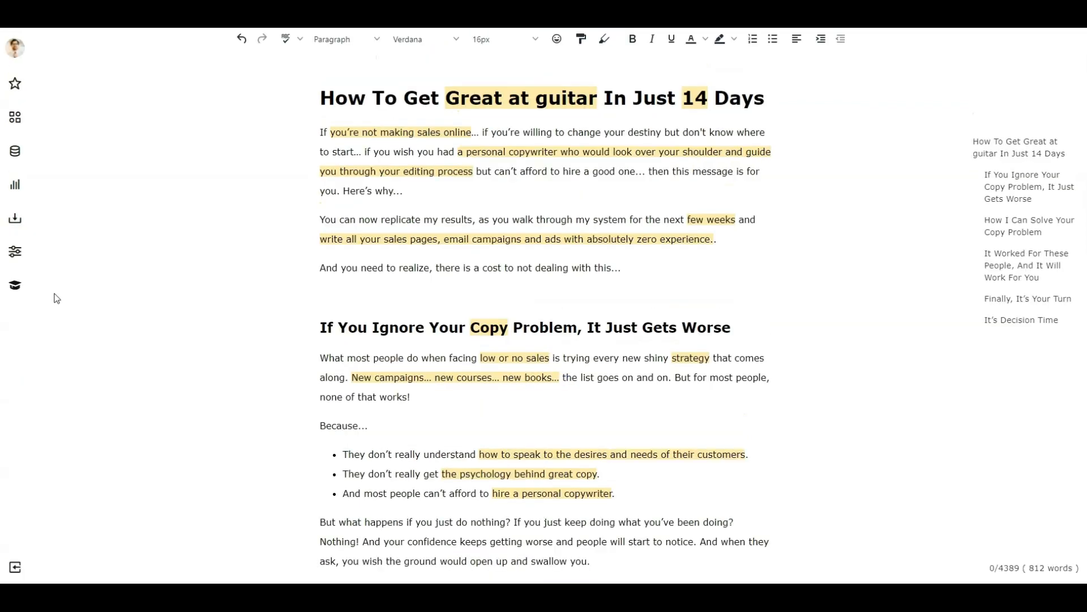
Switch the editor to the dark theme and return to the light theme.
click(17, 253)
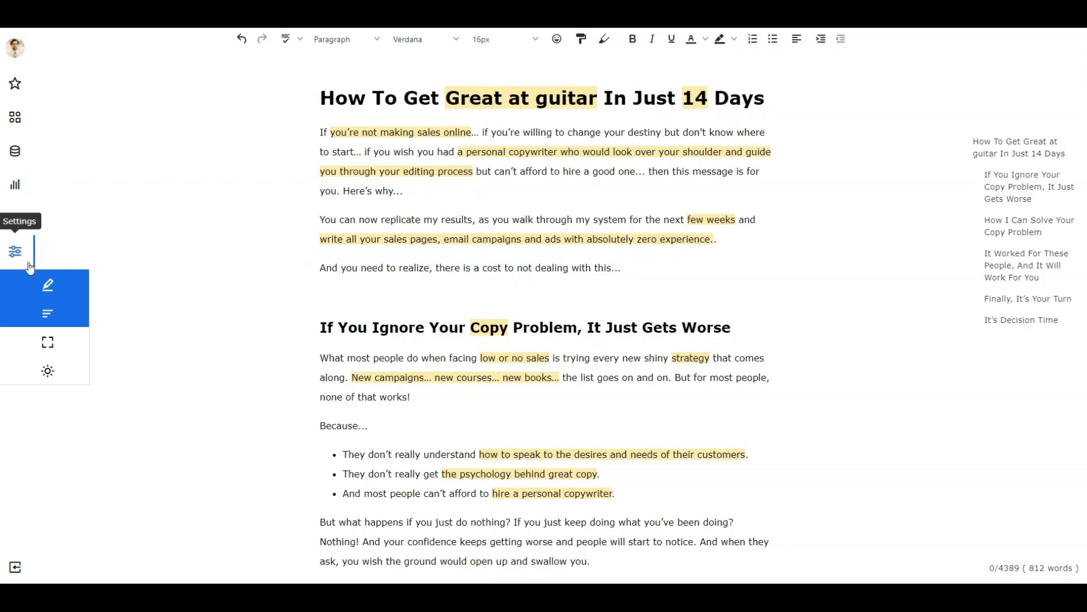
click(48, 371)
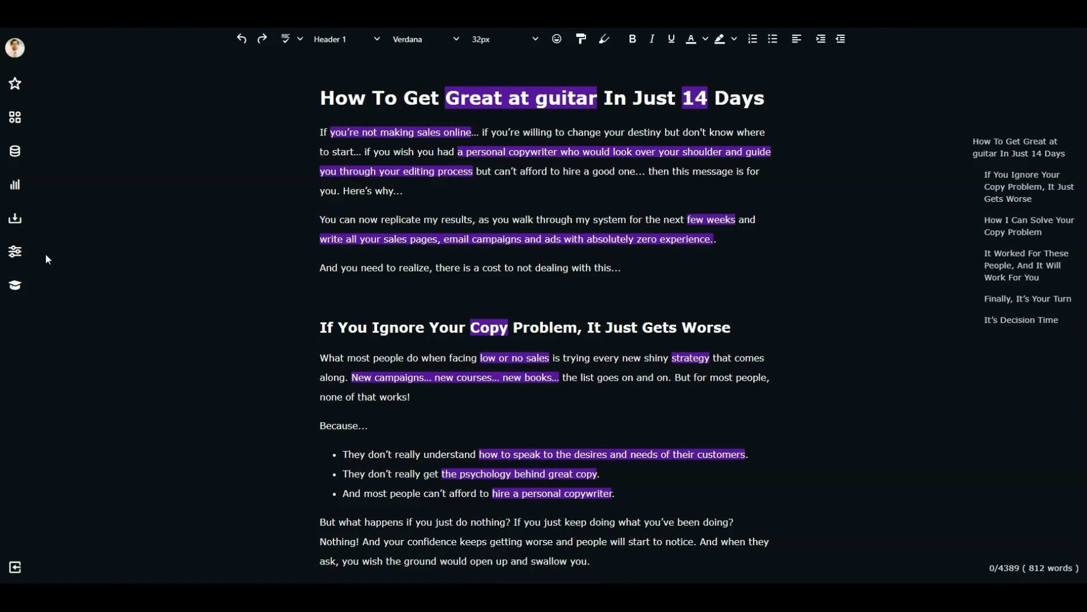
click(16, 256)
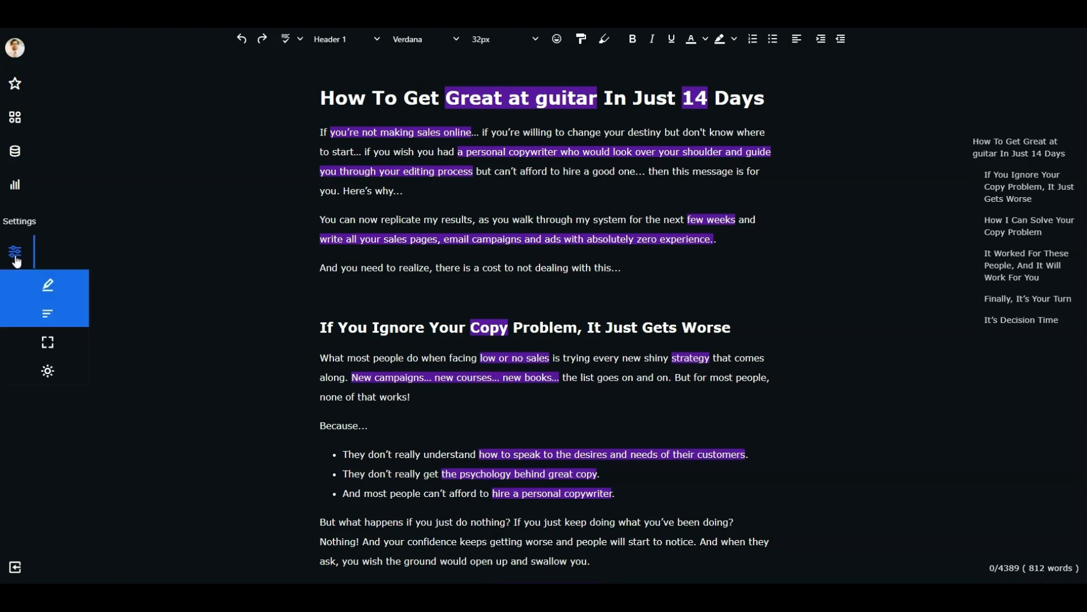
click(49, 372)
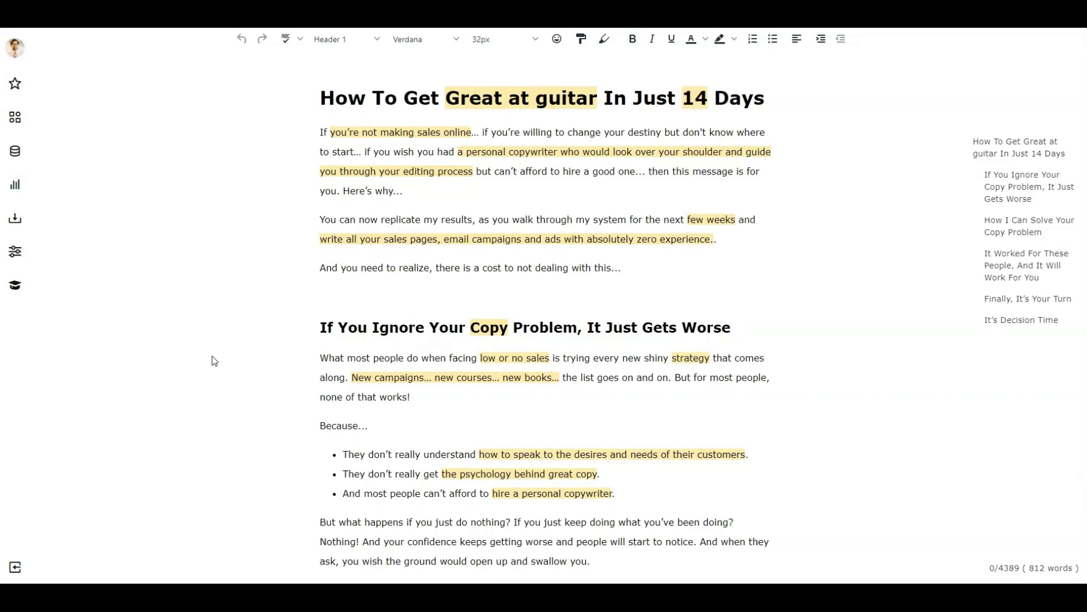
Open Copywriting 101 and look through the whole list of lessons, from Welcome to Making Copy Flow.
click(16, 289)
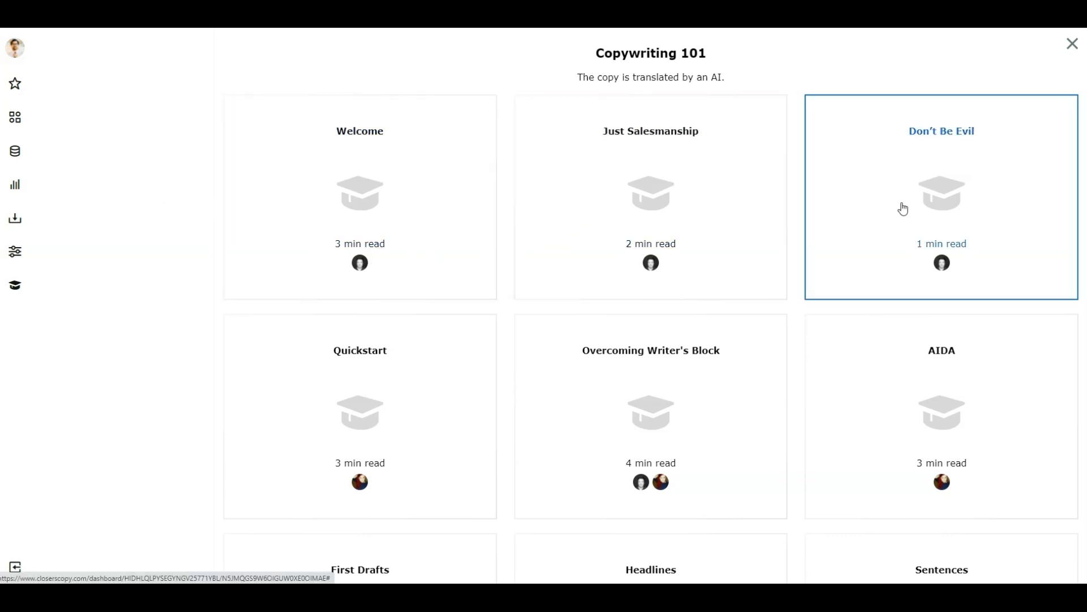
scroll(427, 367, down, 1)
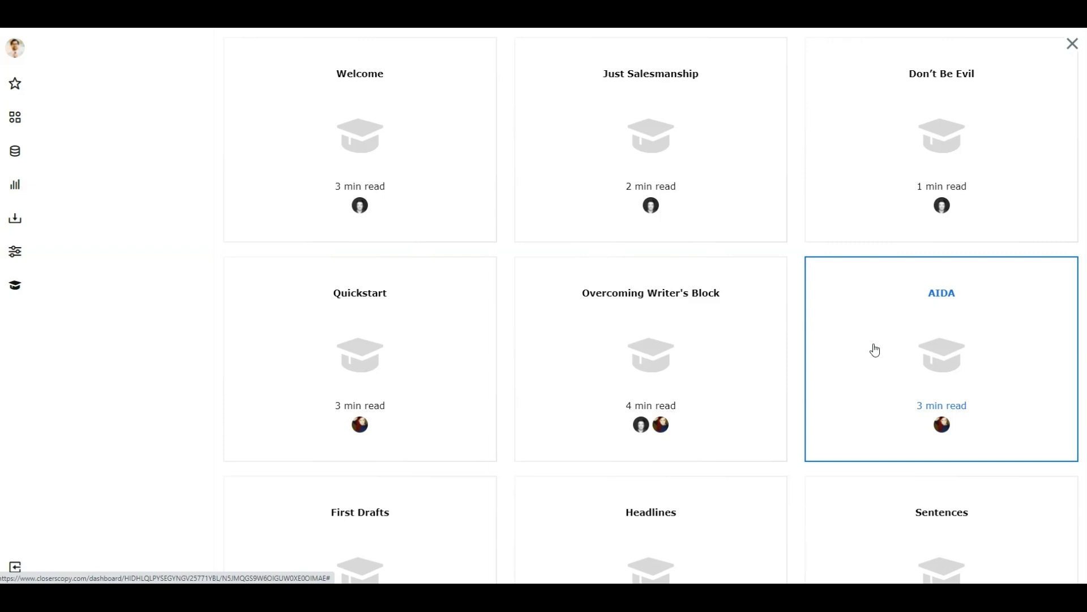
scroll(875, 350, down, 3)
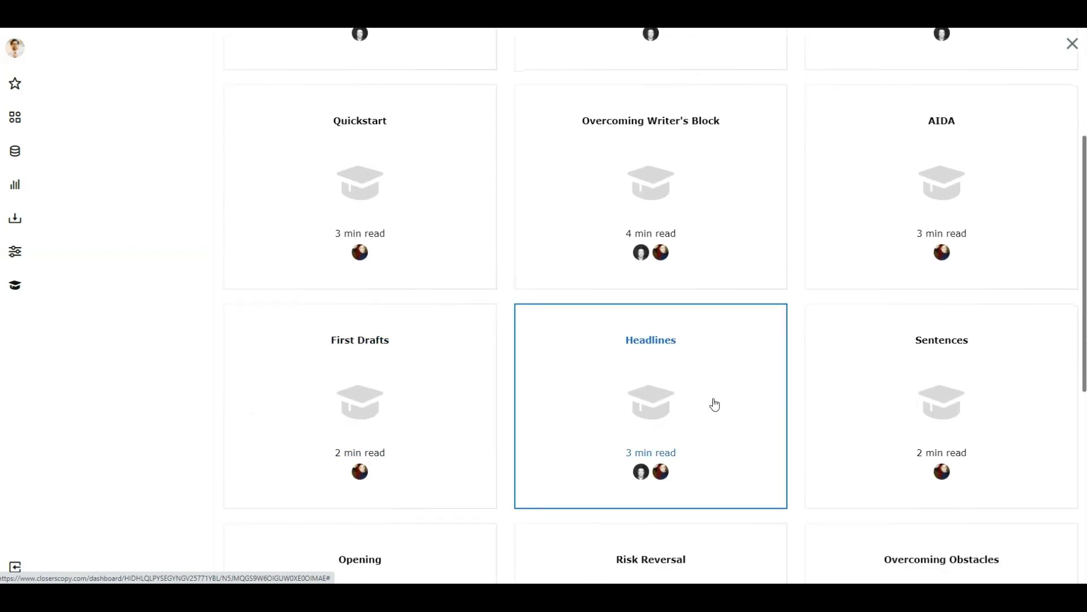
scroll(881, 386, down, 4)
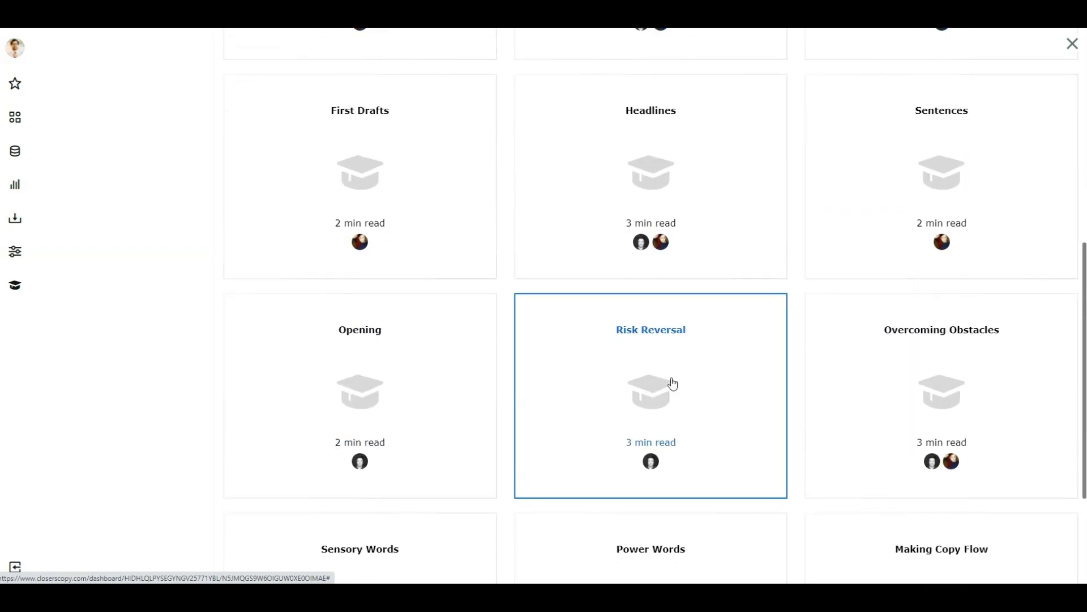
scroll(821, 364, down, 2)
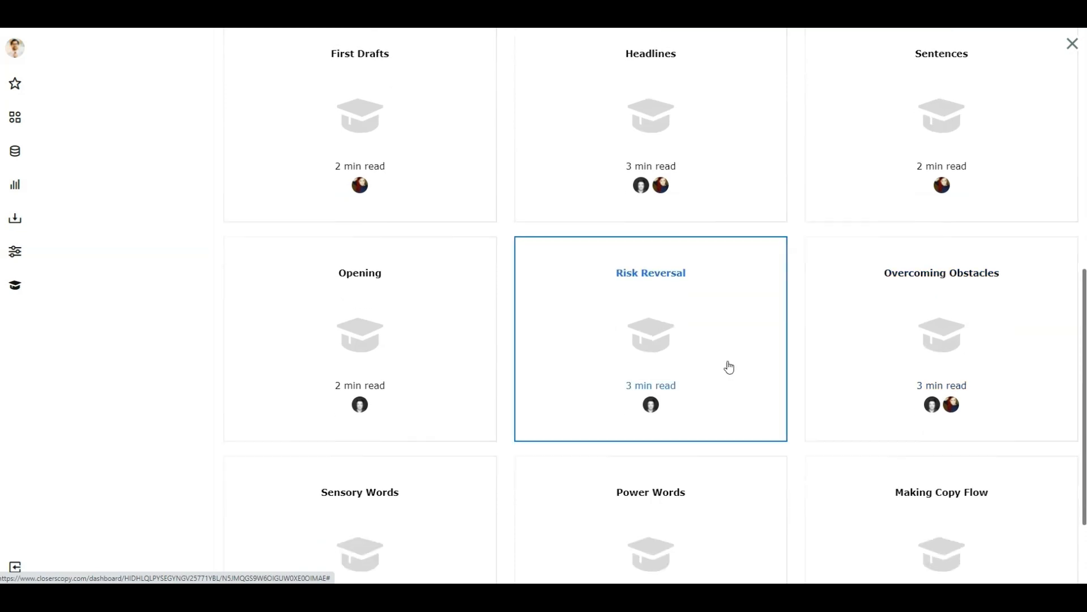
scroll(349, 414, down, 1)
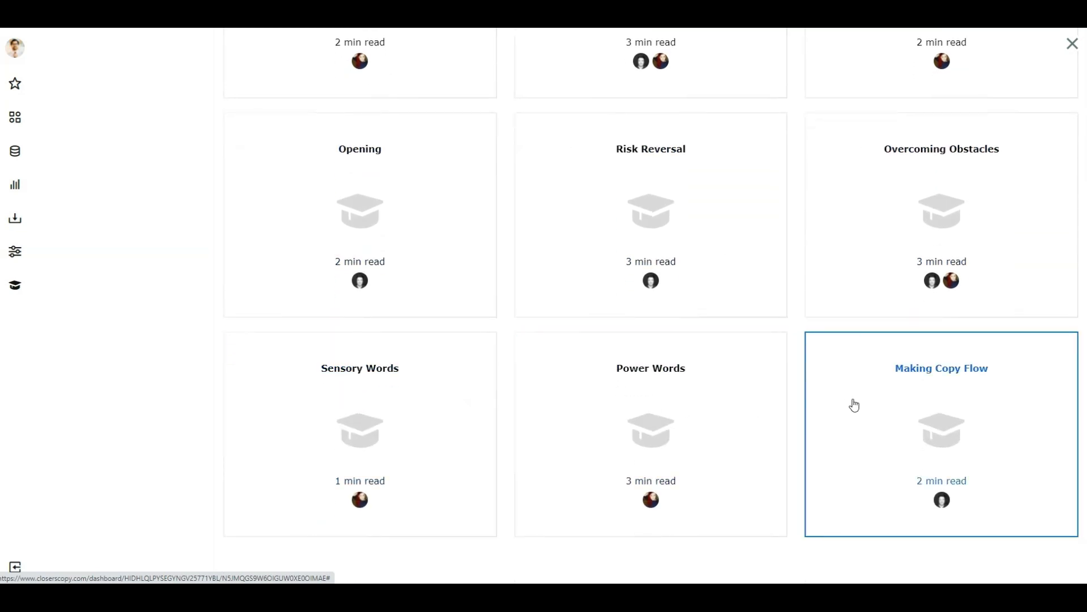
scroll(849, 405, up, 10)
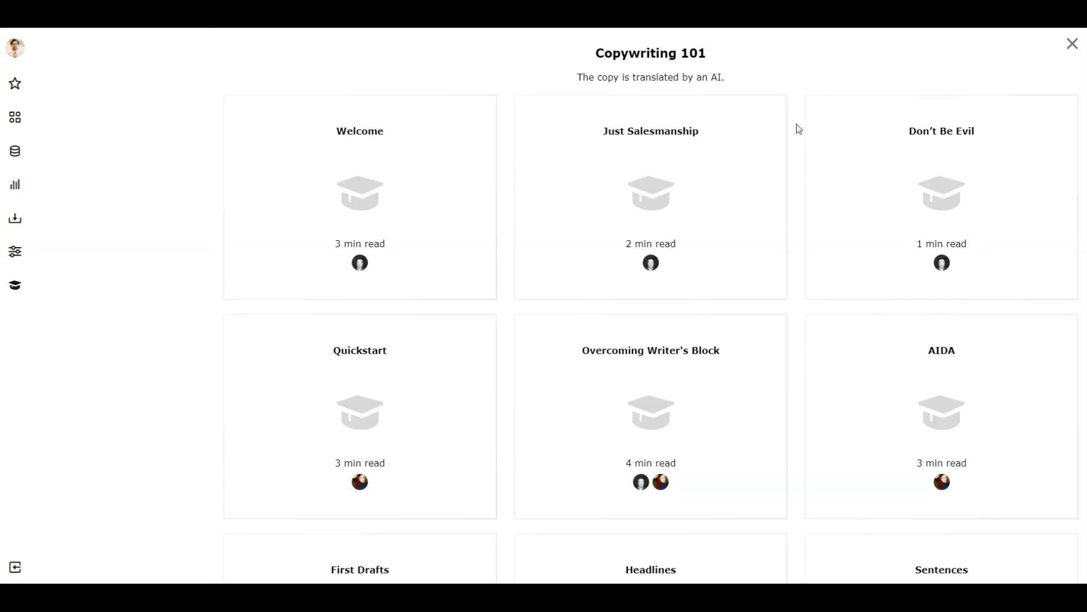
Read the "Don't Be Evil" lesson in Copywriting 101, and close the lessons to return to the sales letter.
click(863, 182)
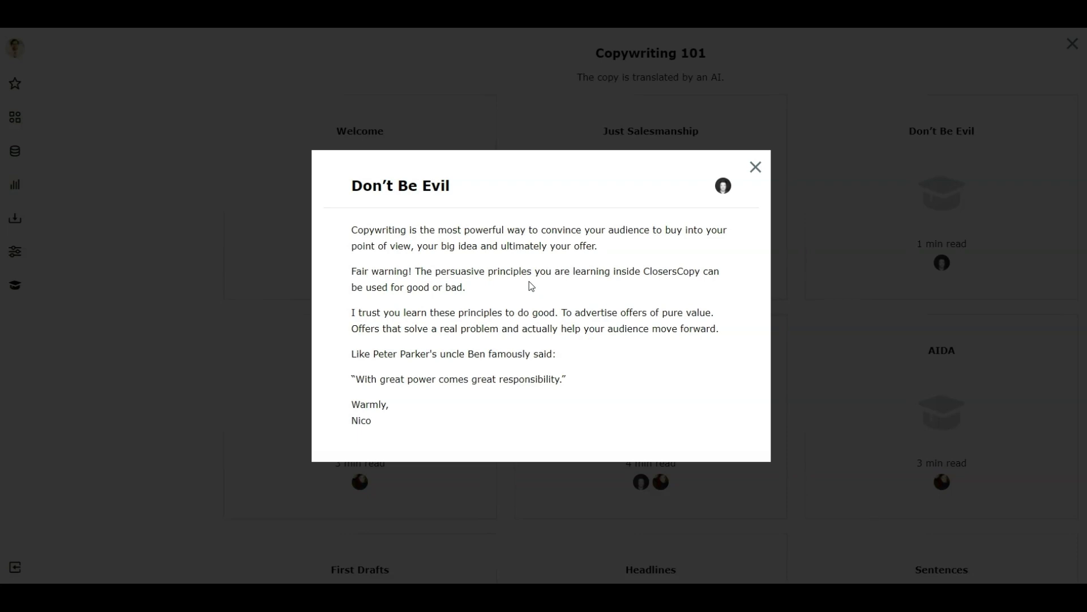
click(757, 170)
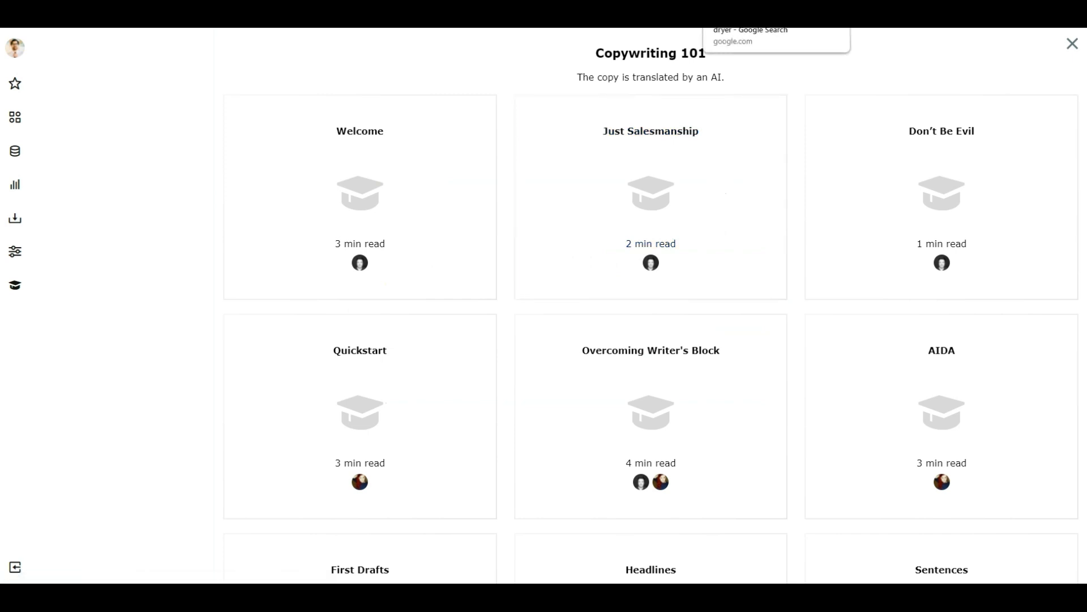
click(736, 5)
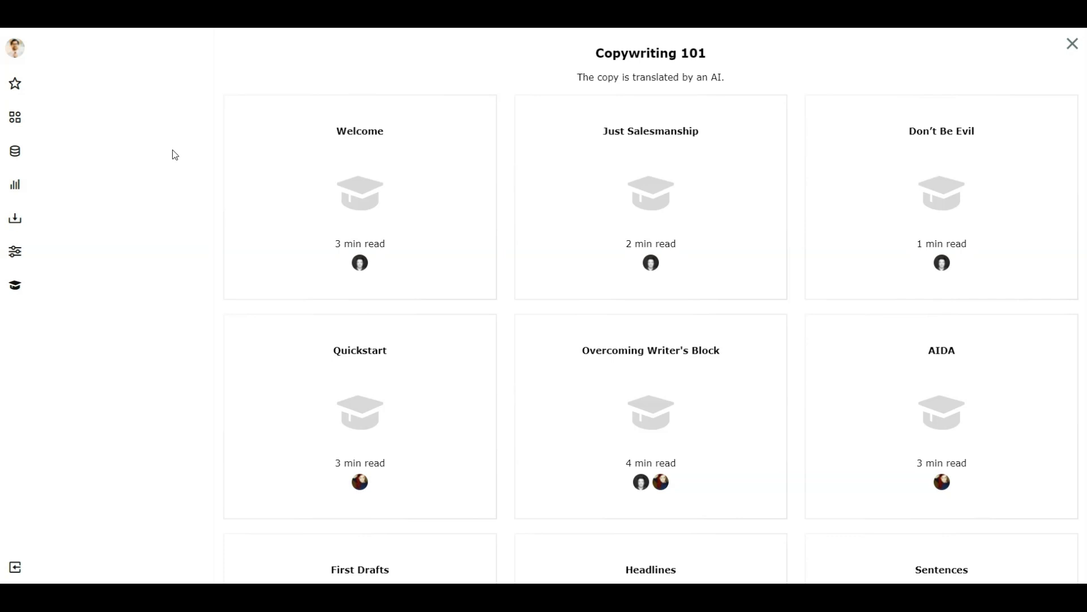
click(1072, 44)
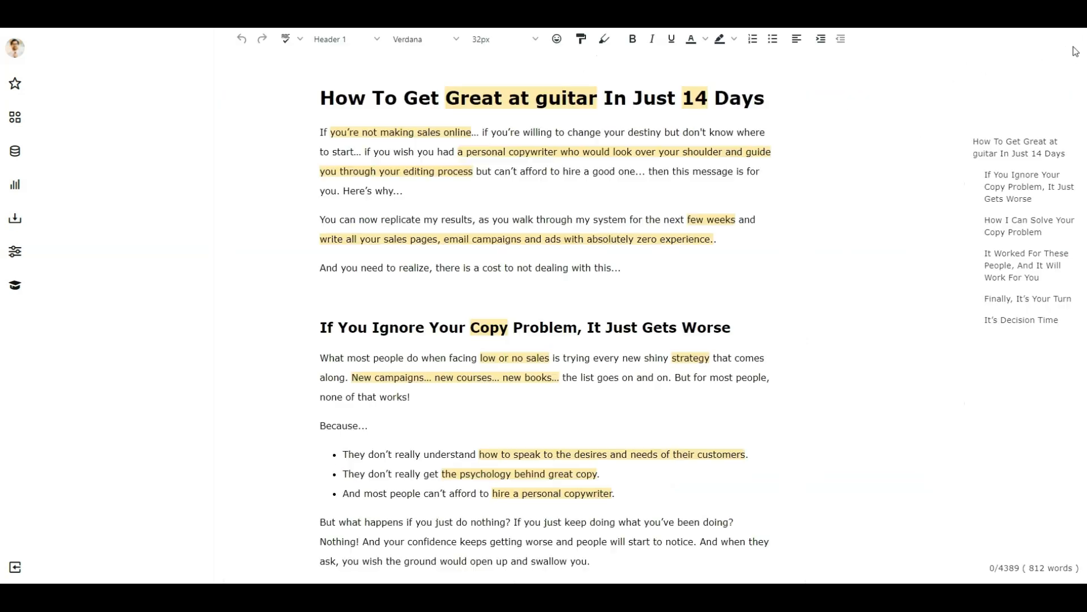
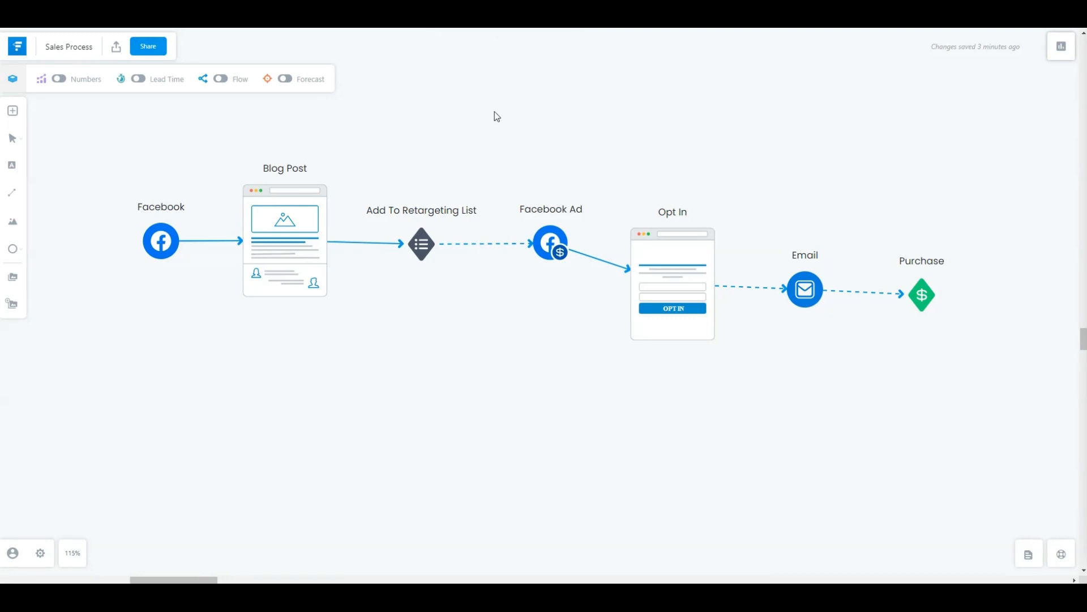
drag(872, 193, 969, 355)
click(930, 375)
drag(885, 236, 952, 358)
click(952, 358)
drag(888, 231, 959, 358)
click(960, 358)
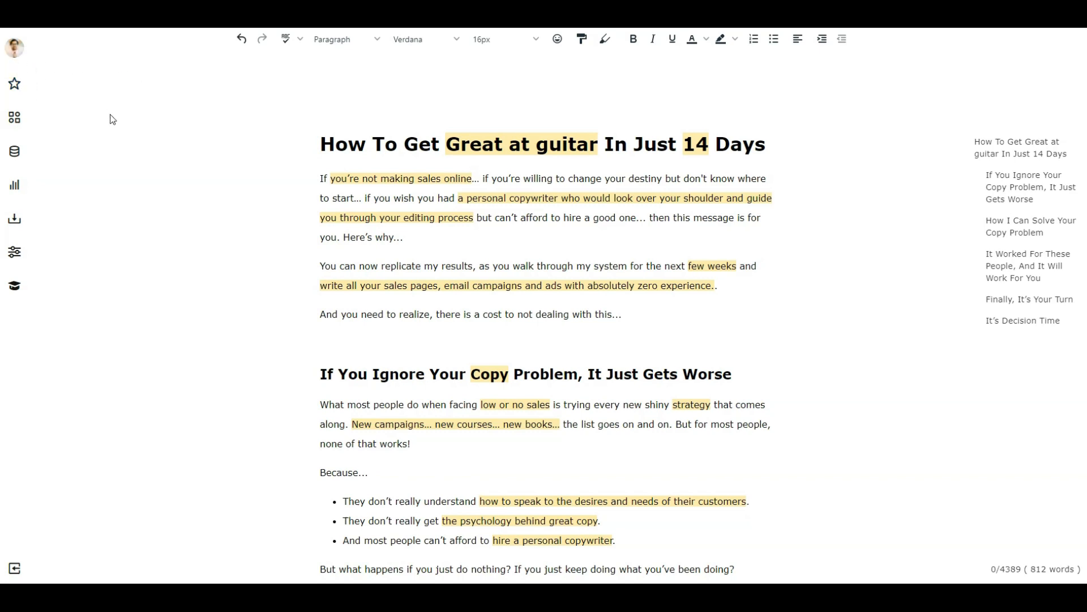
Leave the sales letter for the project's document list and open the Social Media Post document.
click(14, 571)
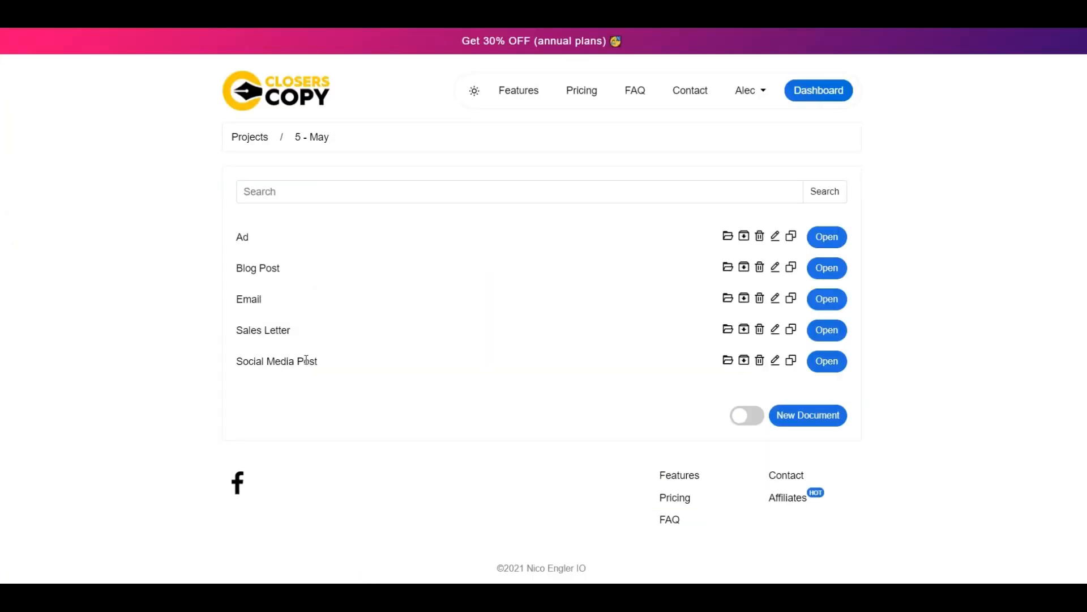
click(834, 361)
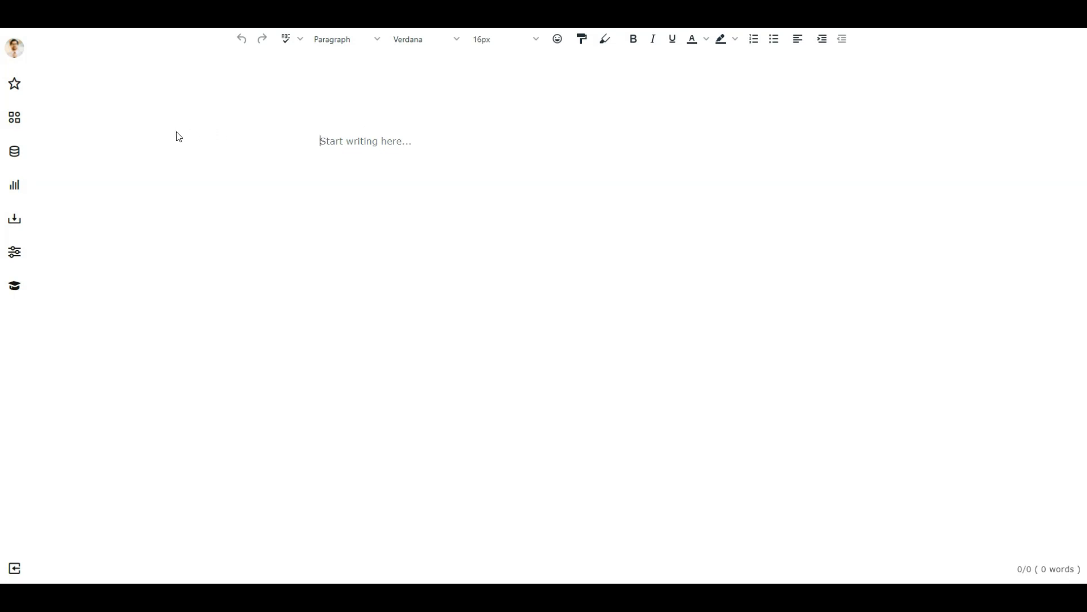
Open the AIDA ad writer among the AI tools and set the audience to "Car Owners".
click(27, 128)
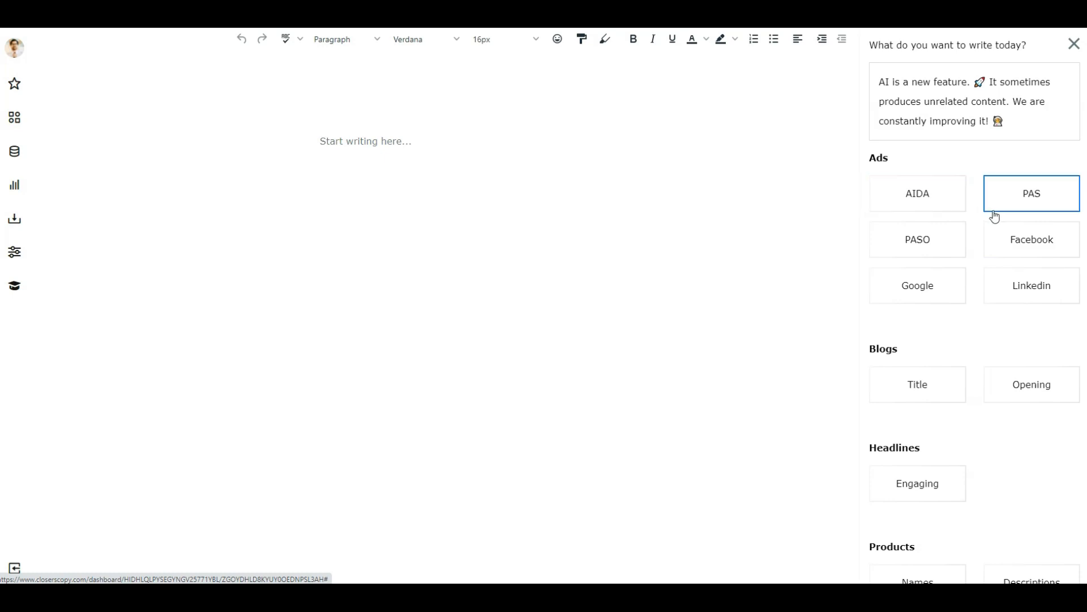
click(920, 201)
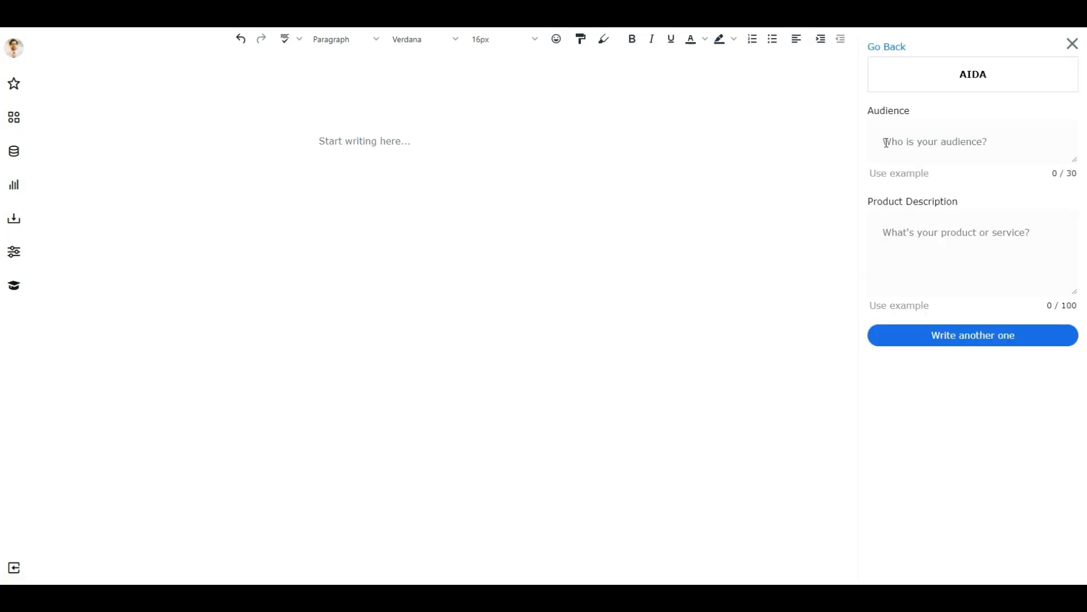
click(886, 143)
text(Car Owners)
Generate AIDA copy from the description "We are a full service car wash. Want to know how to keep your car clean and tidy? Here are 5 tips.".
text(We are a)
text( full service )
text(car wash)
key(BackSpace)
key(BackSpace)
text(h. W)
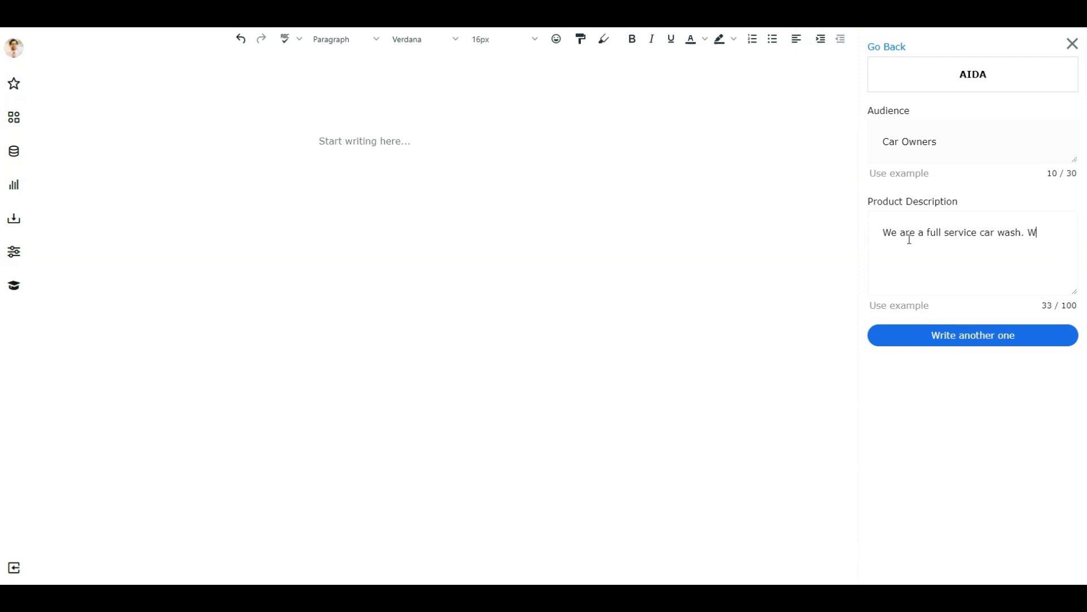
text(to know how to keep your car clean and ti)
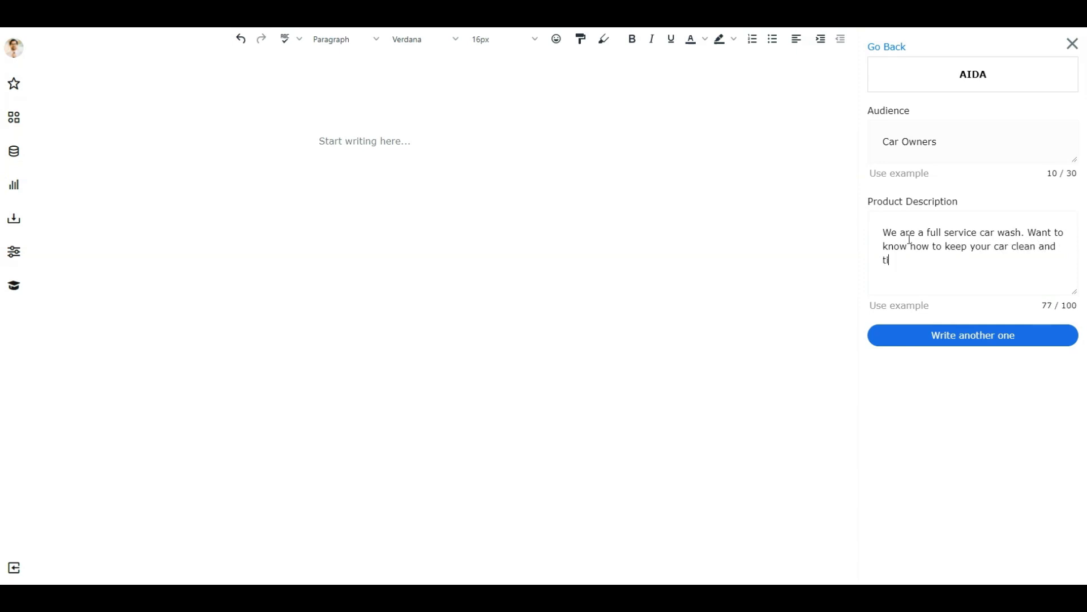
text(dy? Here are 5 tips.)
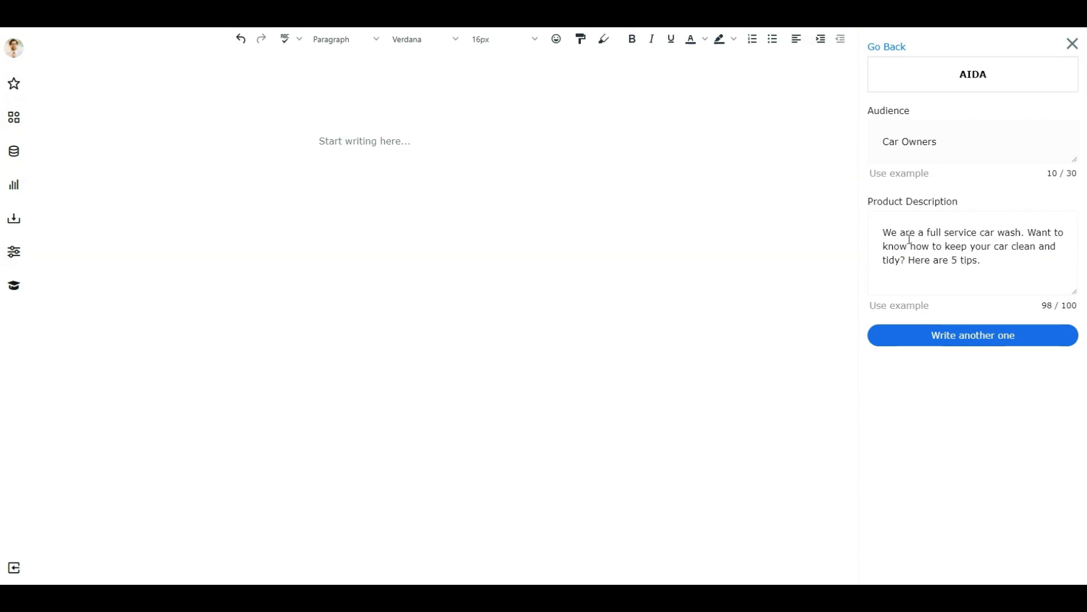
click(975, 340)
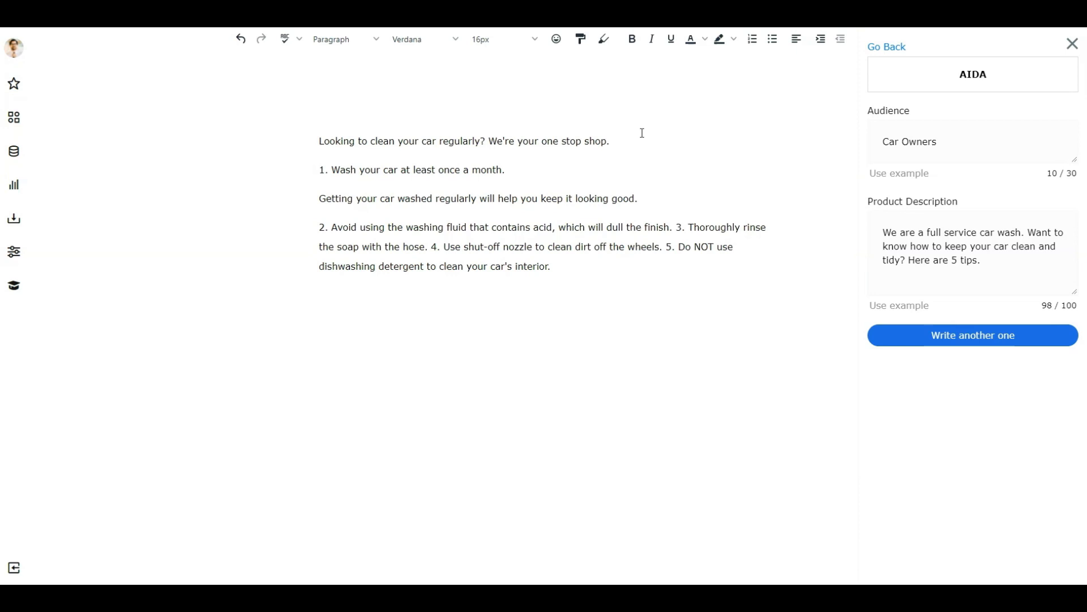
Insert five blank lines between the generated opening line and the first tip.
key(Return)
key(Return)
key(Return)
key(Return)
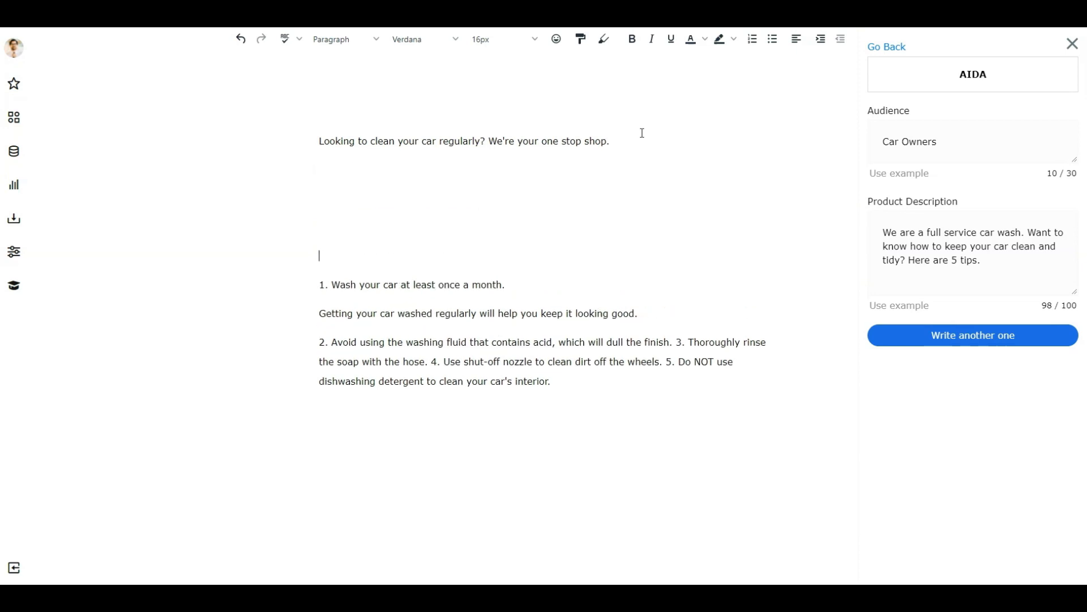
key(Return)
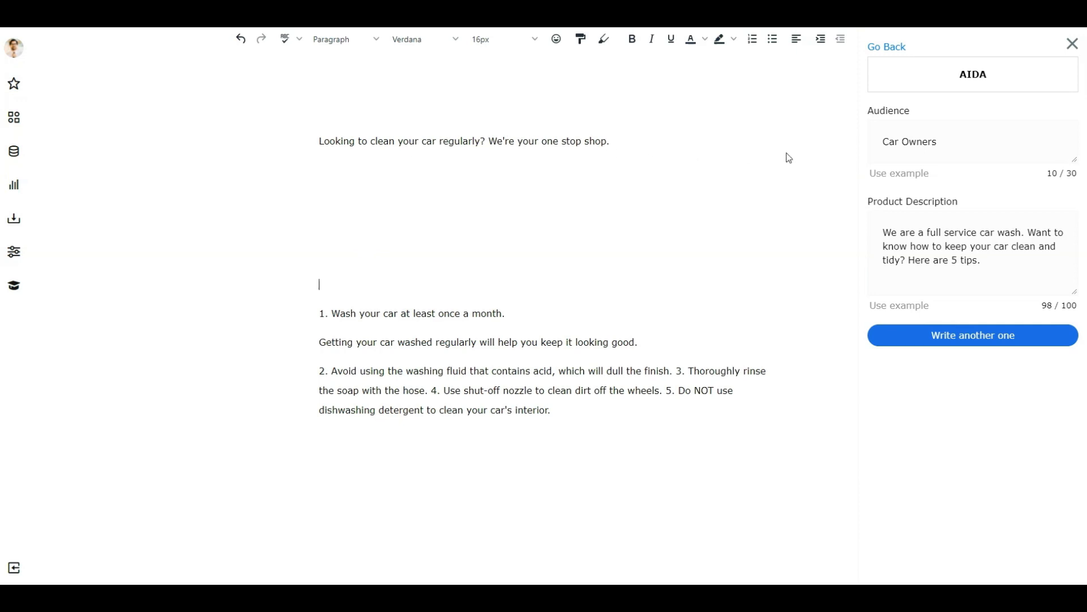
Look through the list of AI writers, place the cursor in the blank space under the opening line, and open the blog Opening writer.
click(902, 52)
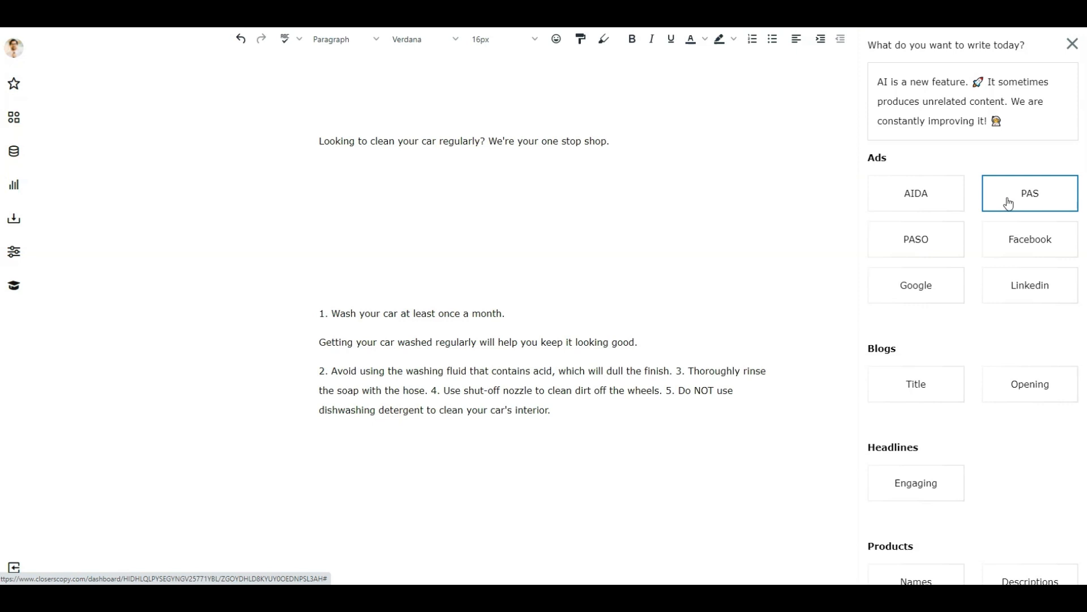
scroll(1005, 201, down, 6)
scroll(1000, 226, down, 1)
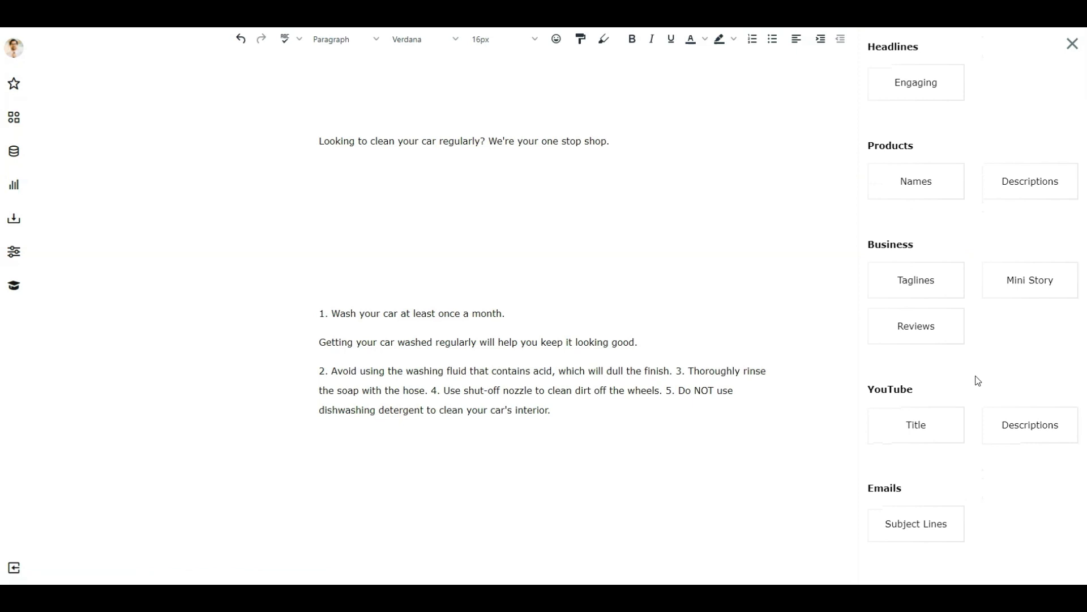
scroll(977, 380, up, 3)
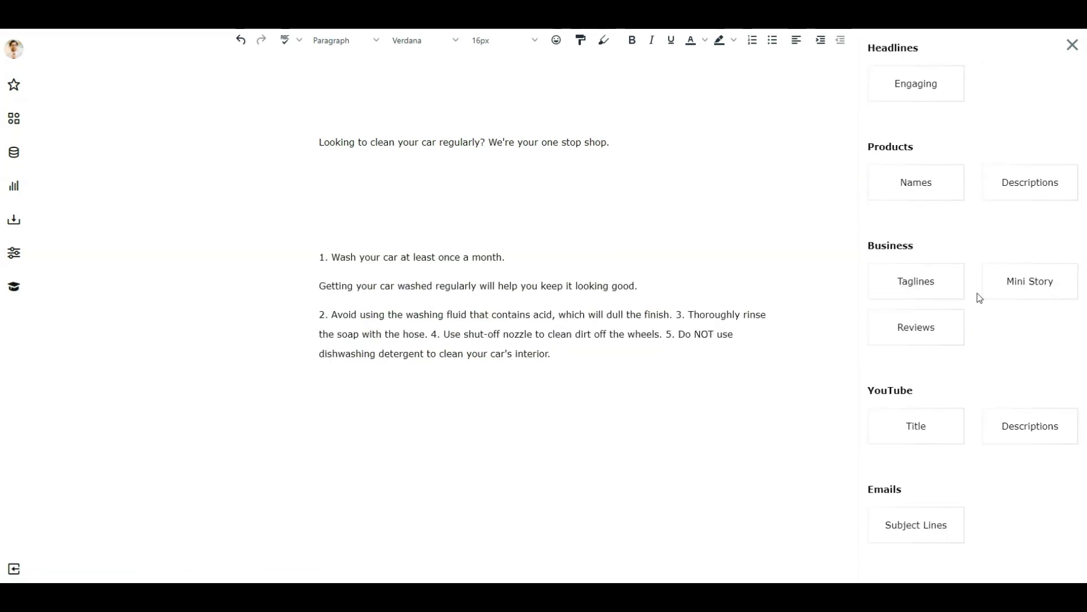
scroll(983, 302, up, 2)
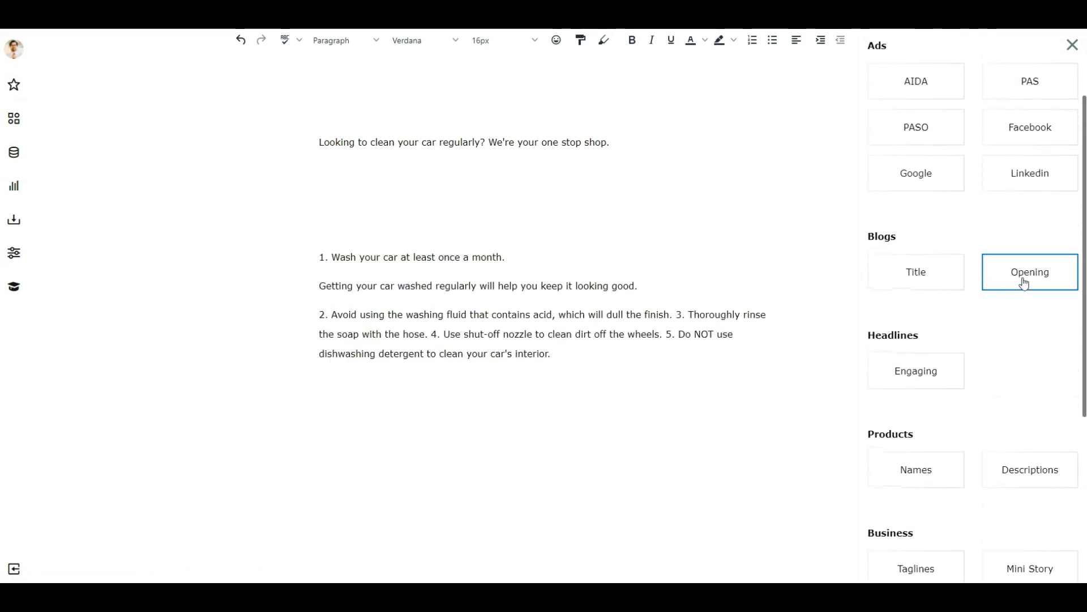
click(353, 173)
key(Return)
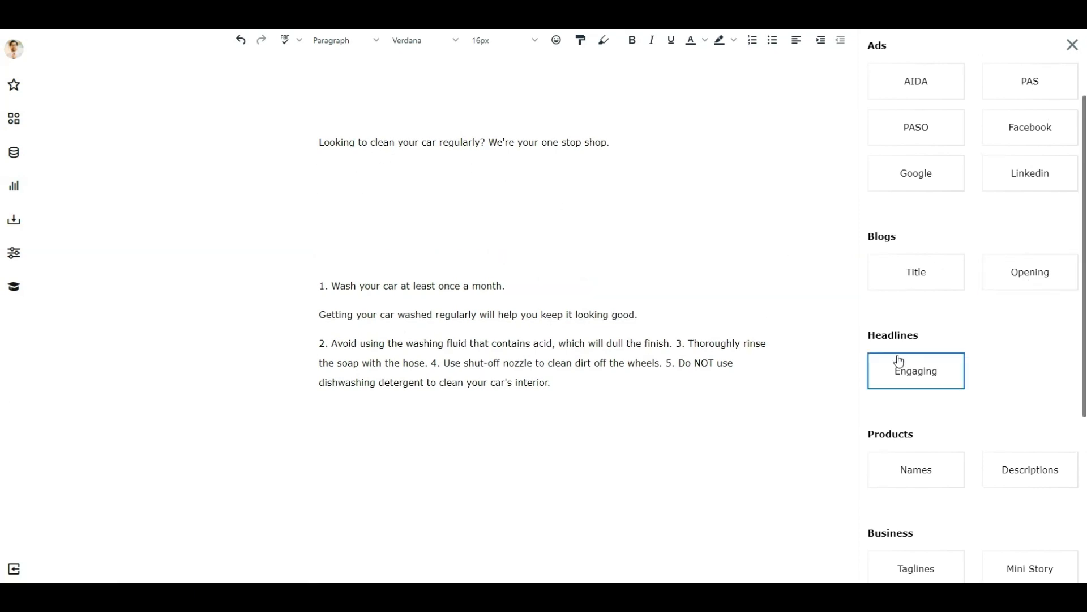
click(1023, 277)
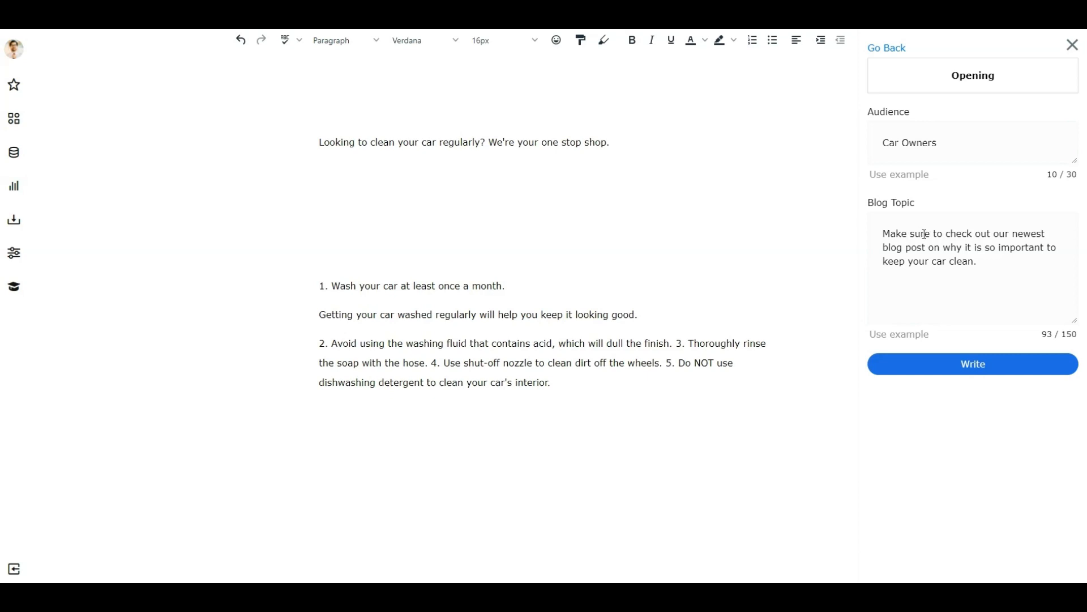
Reword the blog topic to "Check out our newest blog post on why it is so important to keep your car clean." and generate an opening.
drag(951, 234, 867, 239)
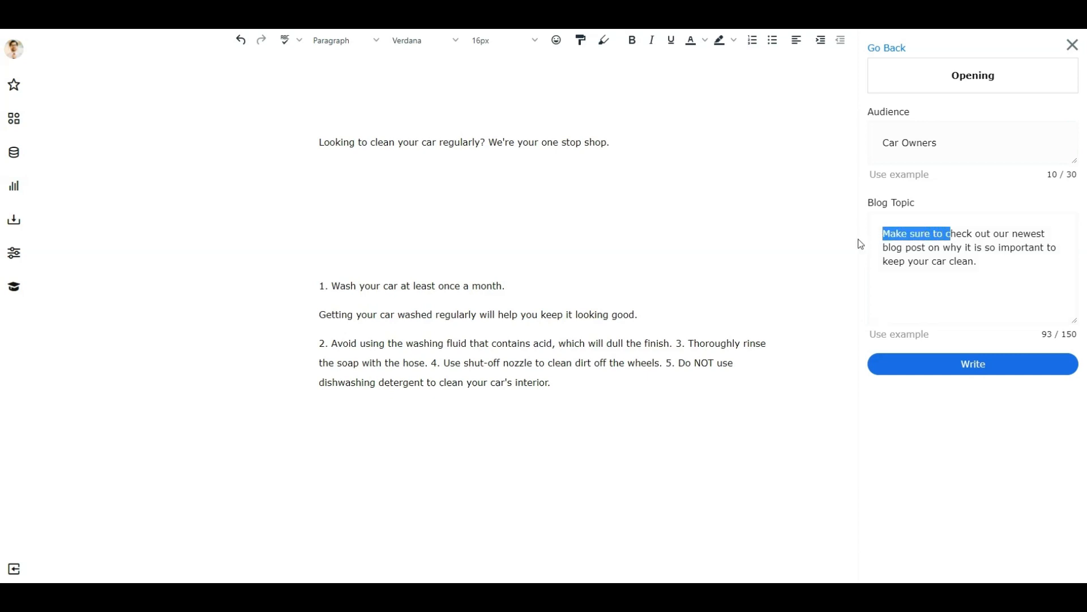
key(BackSpace)
text(C)
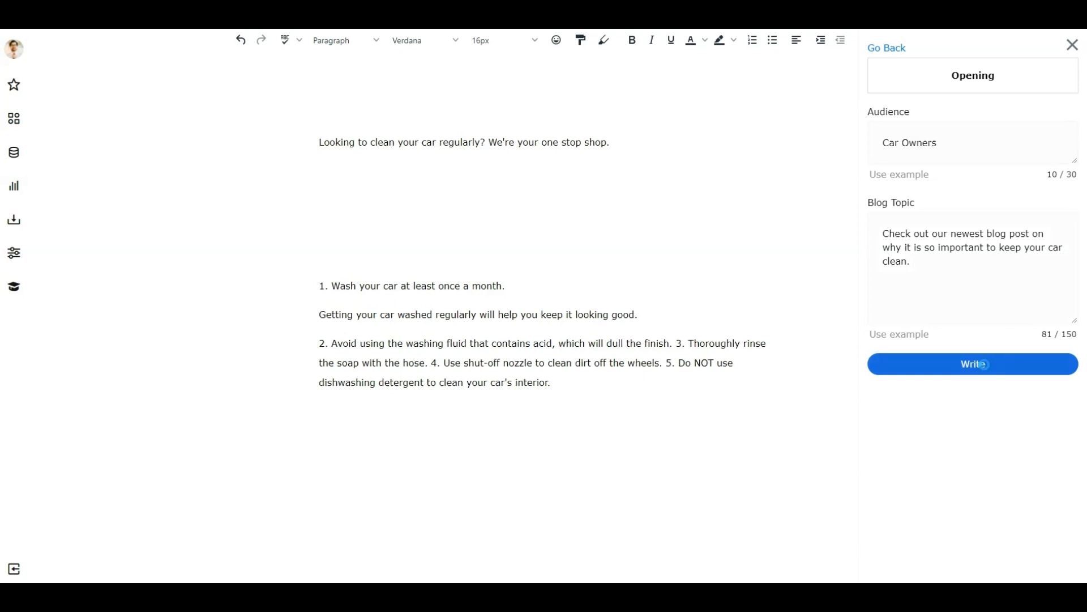
click(986, 366)
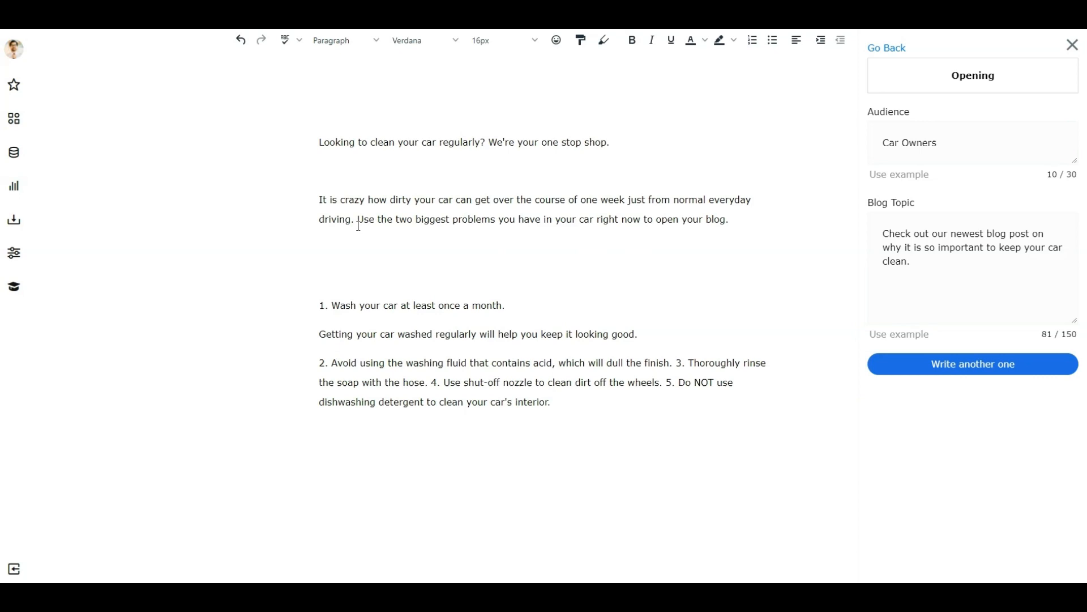
Split the generated opening after "driving." so that "Use the two biggest problems..." stands in its own paragraph.
drag(354, 221, 314, 205)
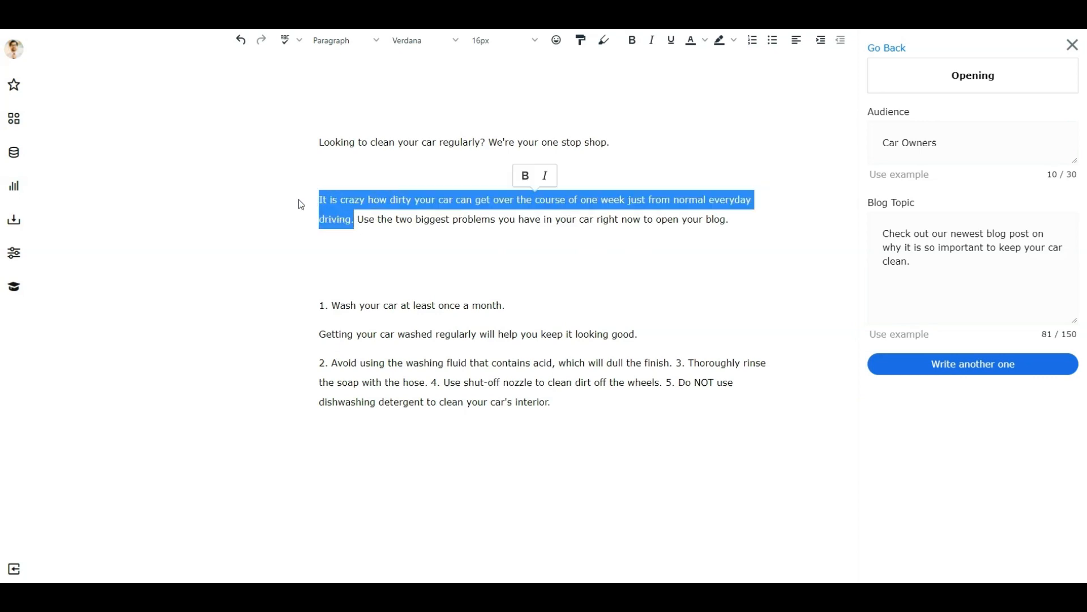
click(332, 172)
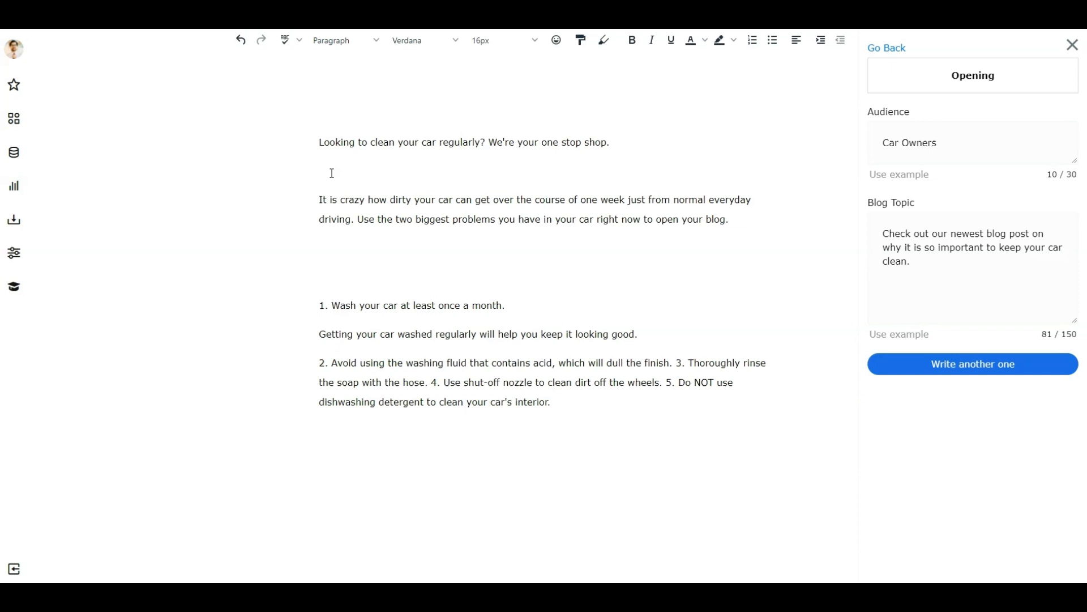
click(356, 223)
key(Return)
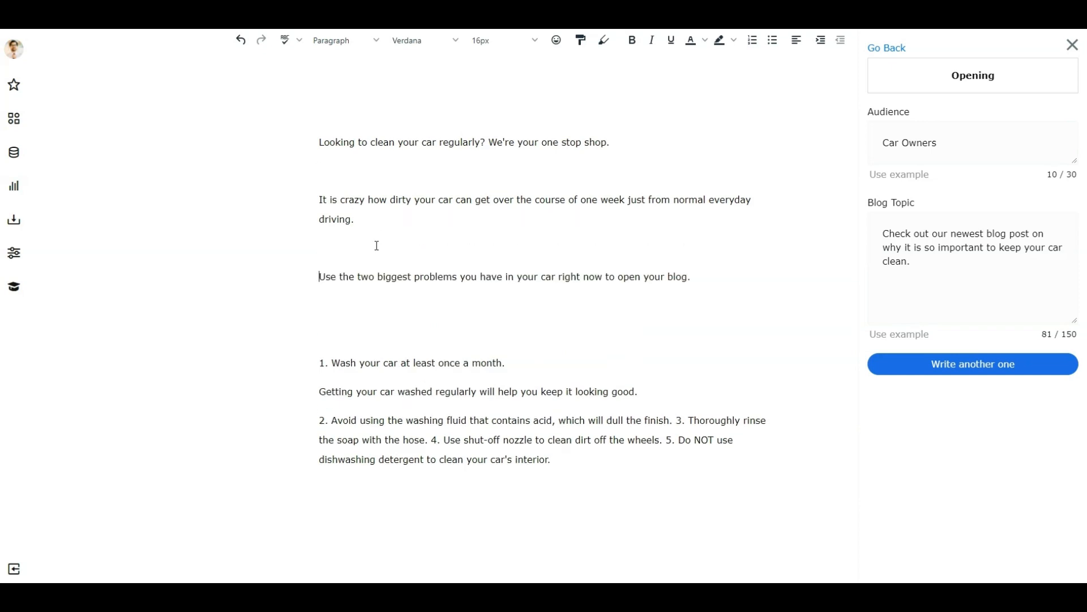
Add "Make sure to check out our blog post with 5 reasons it is so important to keep your car clean." after "driving.".
click(371, 224)
text(Make sure to check out or)
key(BackSpace)
text(ur)
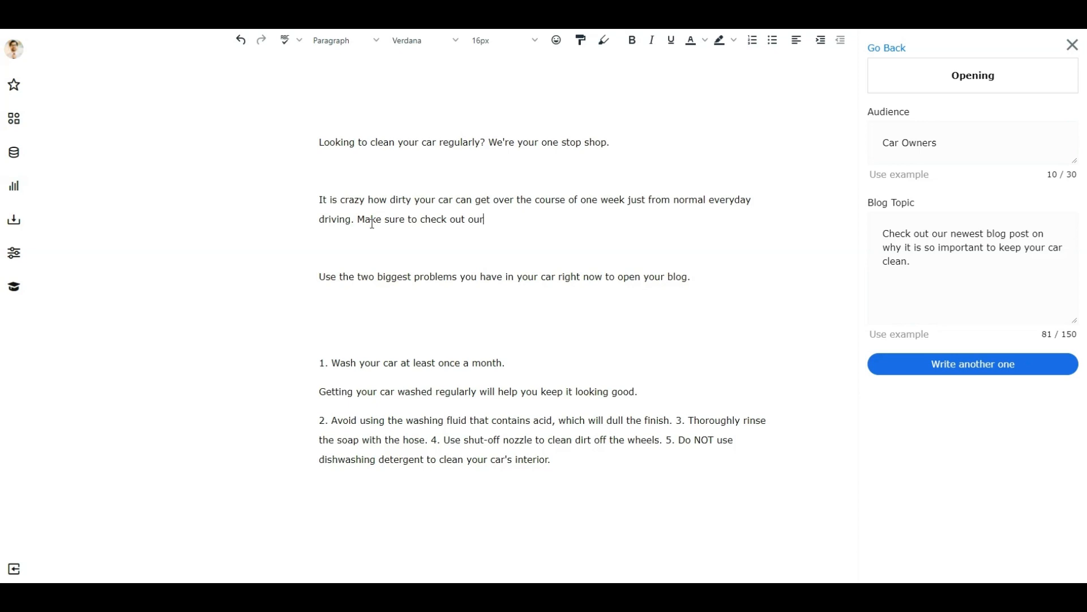
text( blog post )
text(with 5 imp)
key(BackSpace)
key(BackSpace)
key(BackSpace)
text(reasons it i)
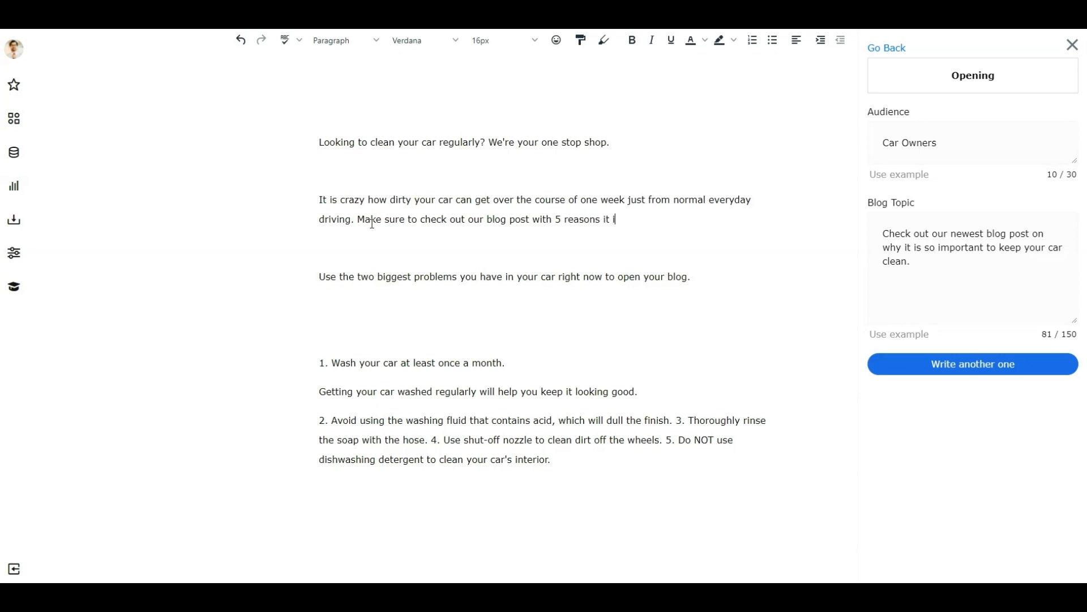
text(s so important to keep your car clean.)
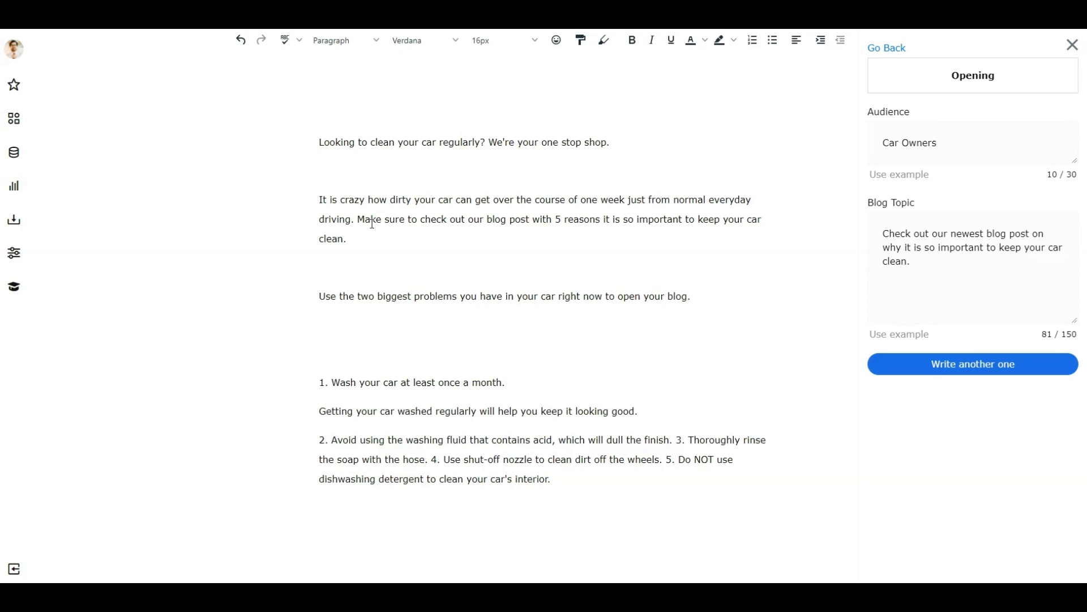
Add the lines "(Insert Link)" and "Car Wash City" below the blog post paragraph.
key(Return)
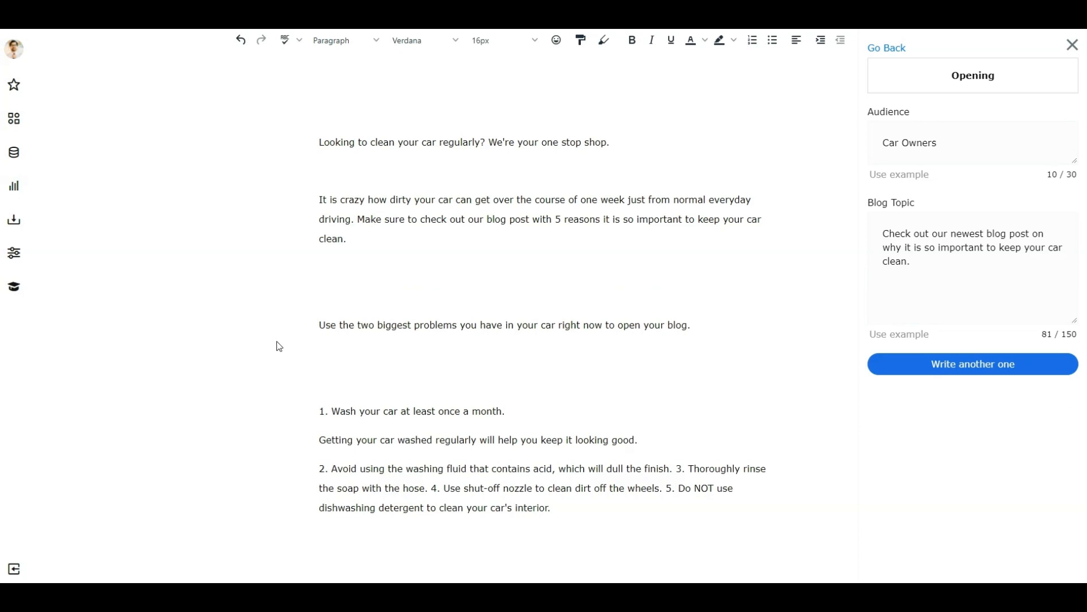
text((Insert Link))
key(Return)
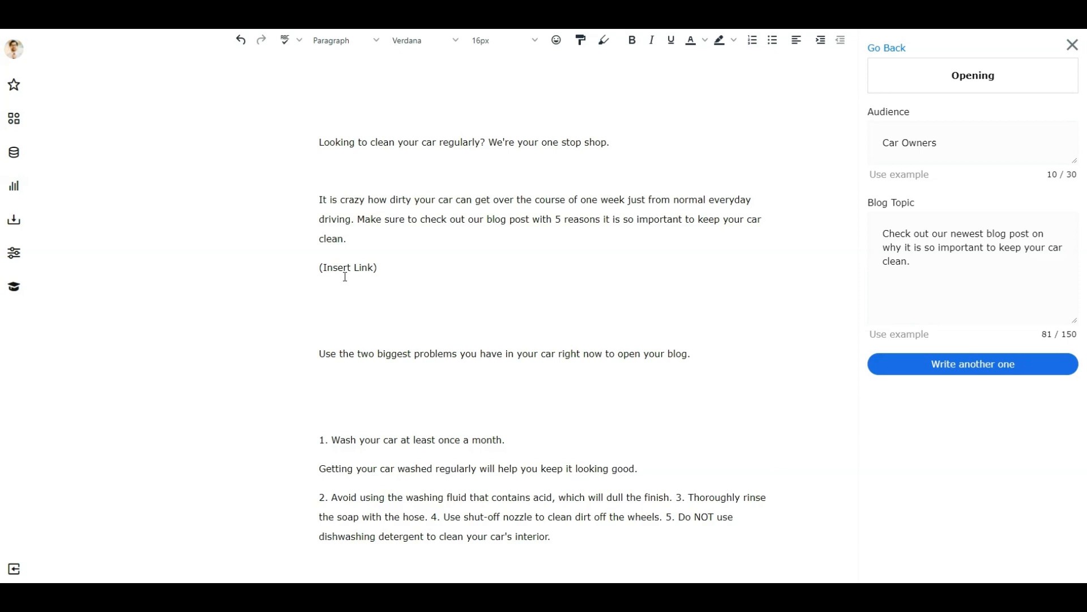
text(Car Wash City)
key(Return)
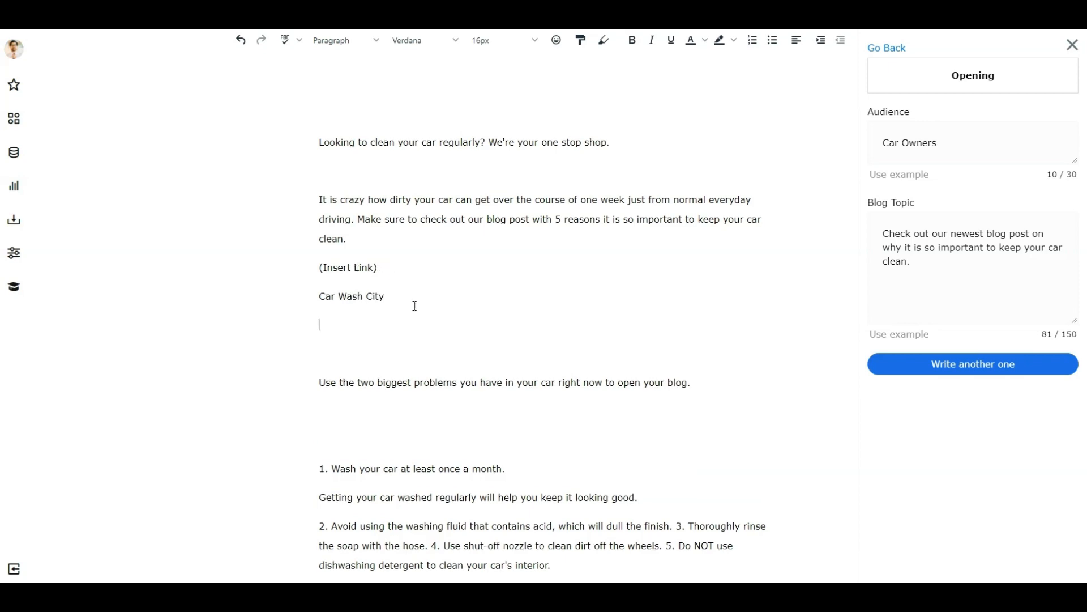
Copy the line "Looking to clean your car regularly? We're your one stop shop." and the "(Insert Link)" line below "Car Wash City".
scroll(419, 305, down, 1)
drag(619, 116, 322, 116)
key(ctrl+c)
click(337, 283)
key(ctrl+v)
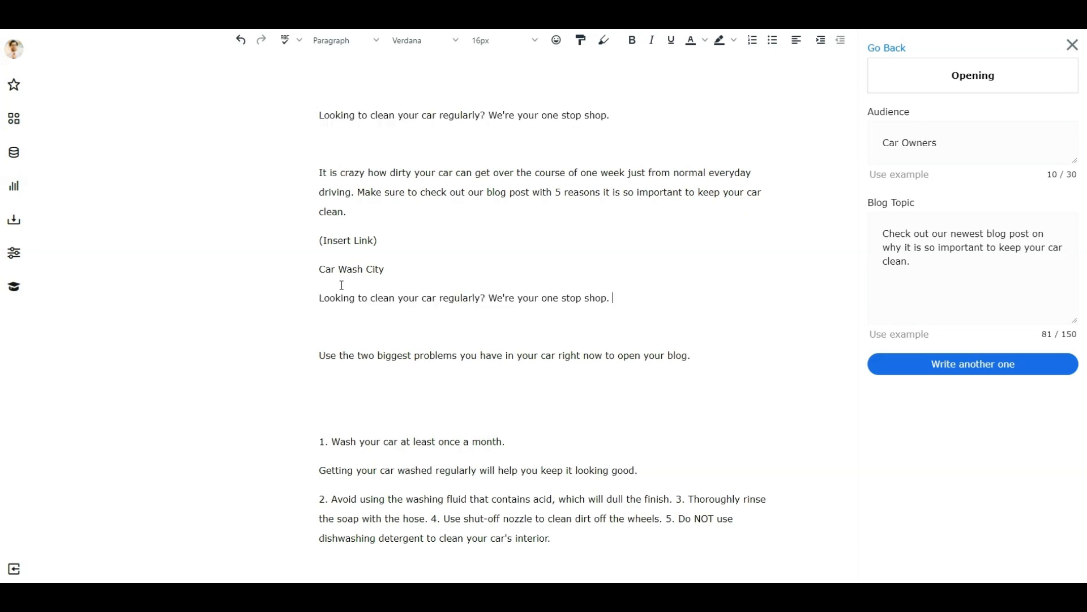
key(Return)
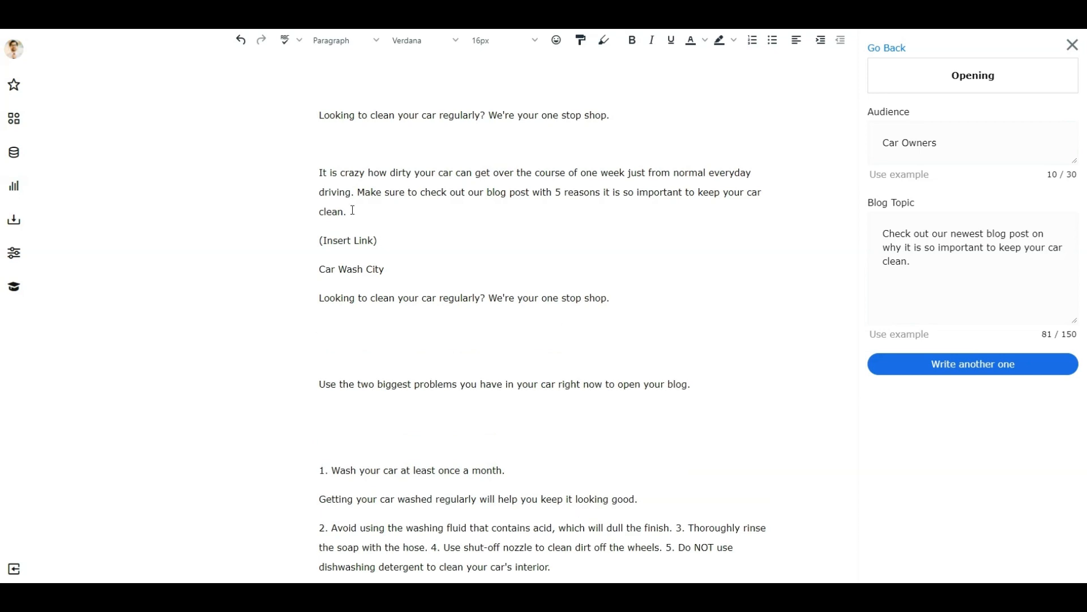
drag(396, 242, 316, 246)
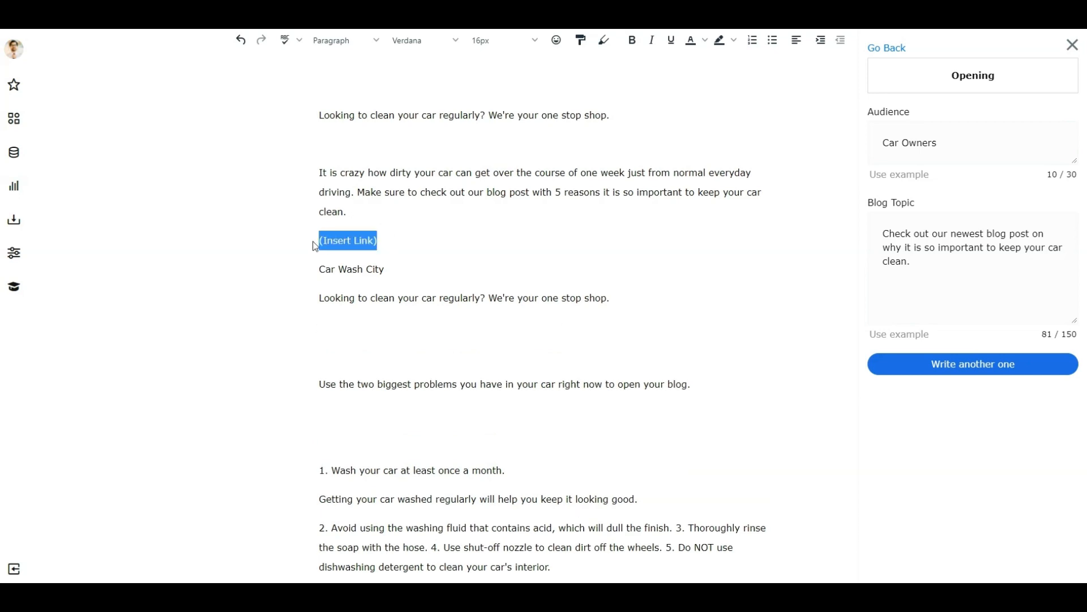
click(347, 321)
key(ctrl+v)
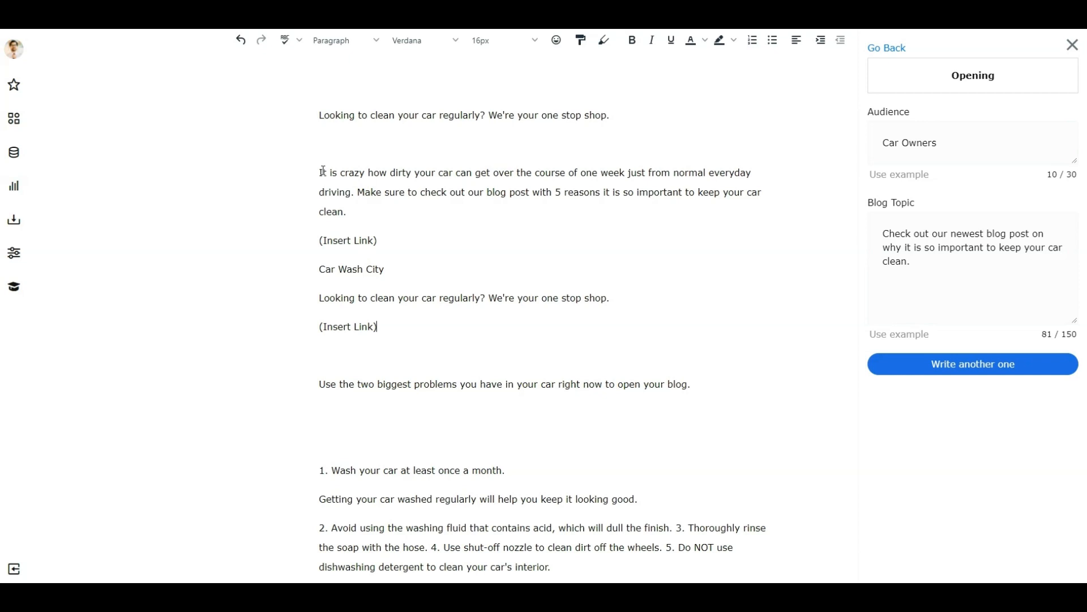
Delete the original first line, and add five blank lines between the second "(Insert Link)" and the leftover "Use the two biggest problems" sentence.
drag(323, 170, 286, 77)
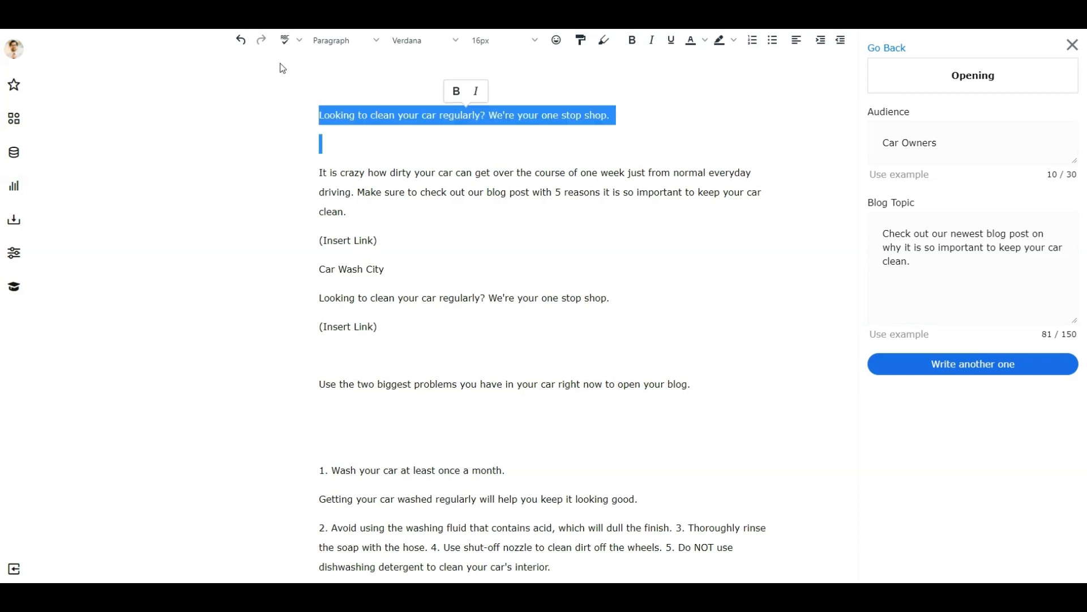
key(BackSpace)
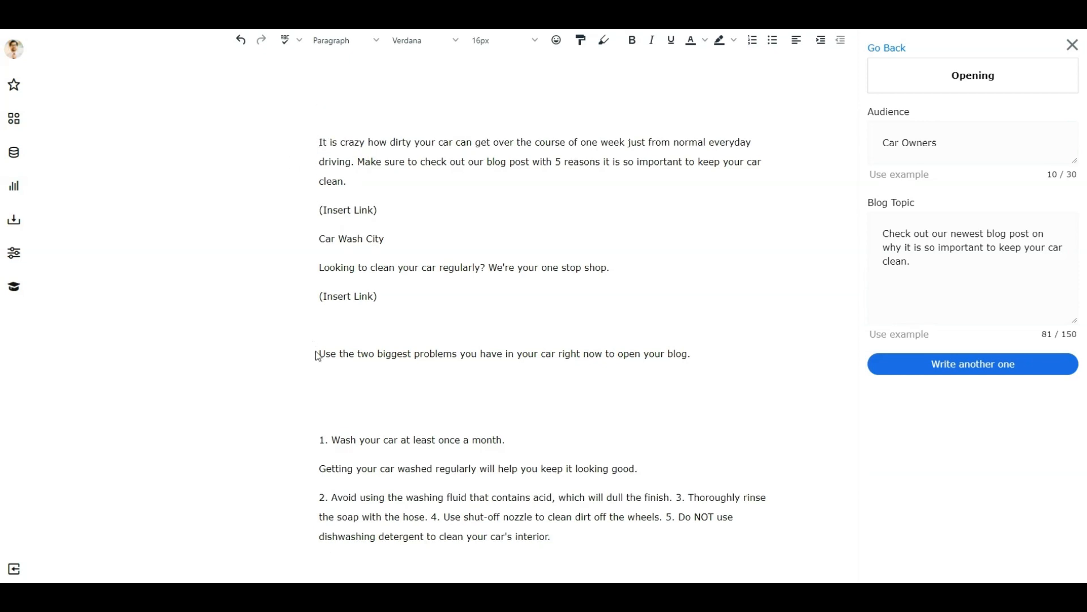
click(352, 334)
key(Return)
key(Return)
key(Return)
key(Return)
key(Return)
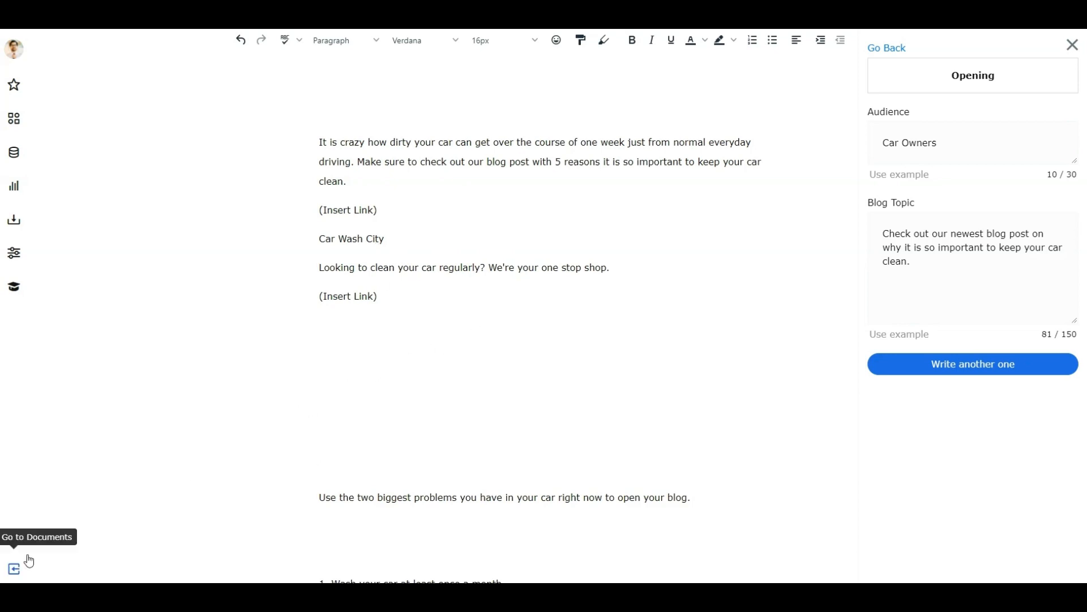
click(14, 569)
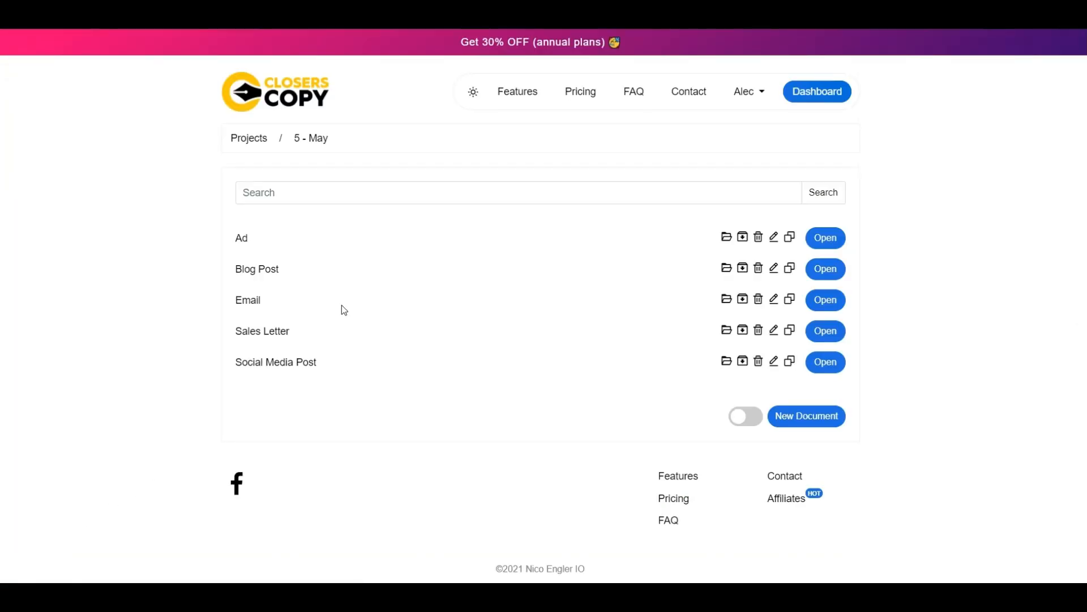
click(821, 272)
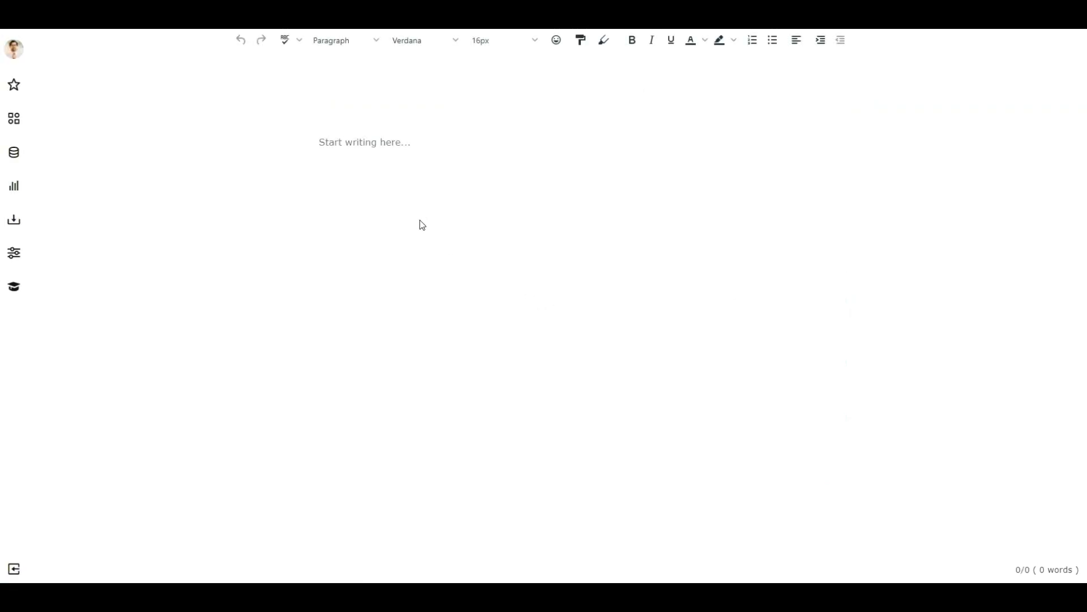
click(359, 150)
click(16, 569)
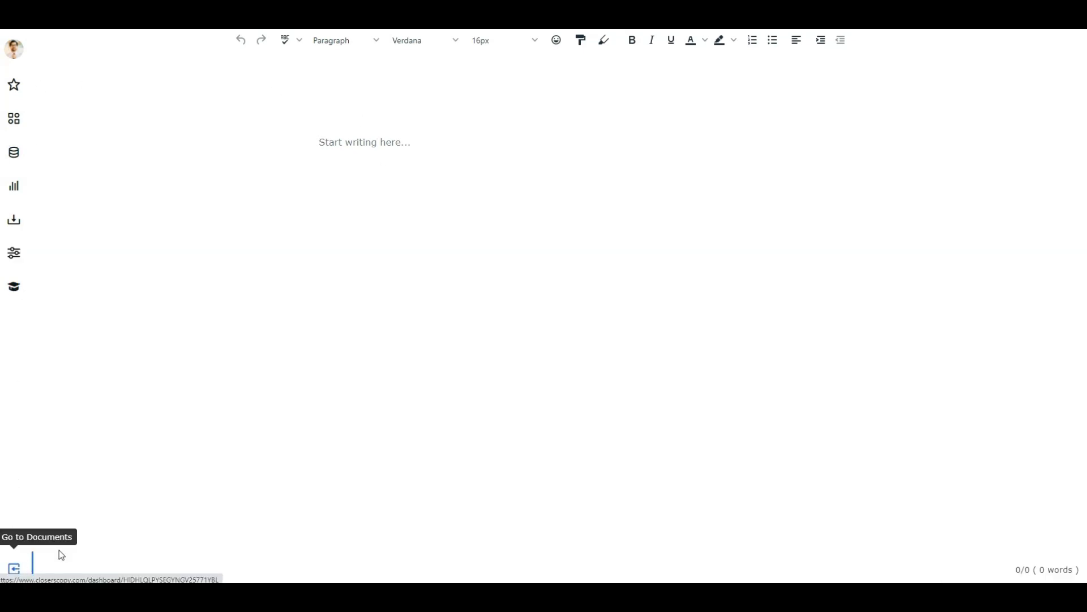
click(824, 365)
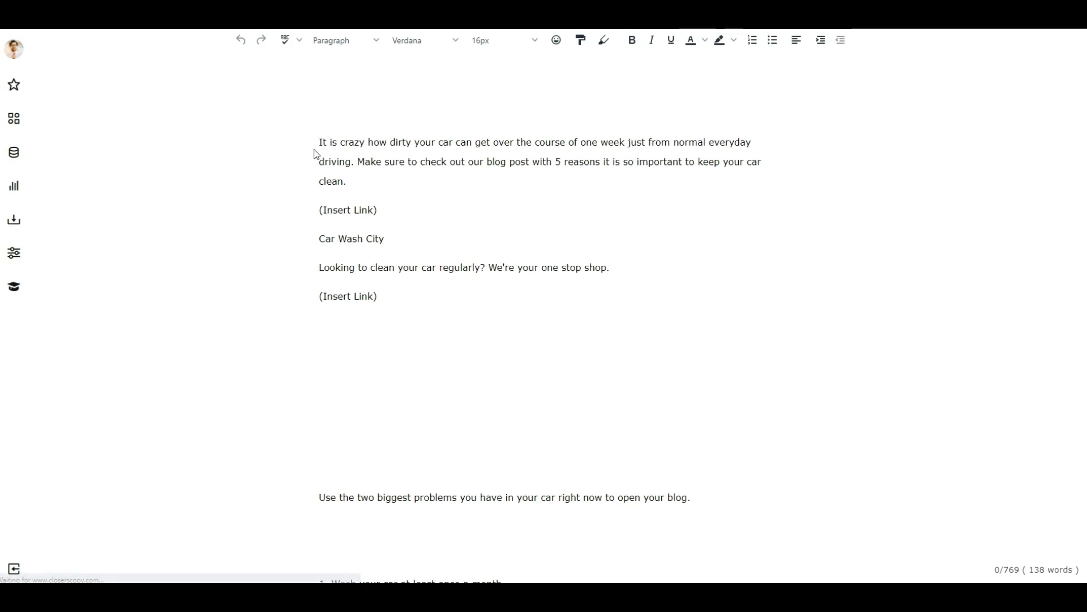
Copy the opening sentence ending in "normal everyday driving." from the Social Media Post document into the empty Blog Post document.
drag(318, 141, 355, 163)
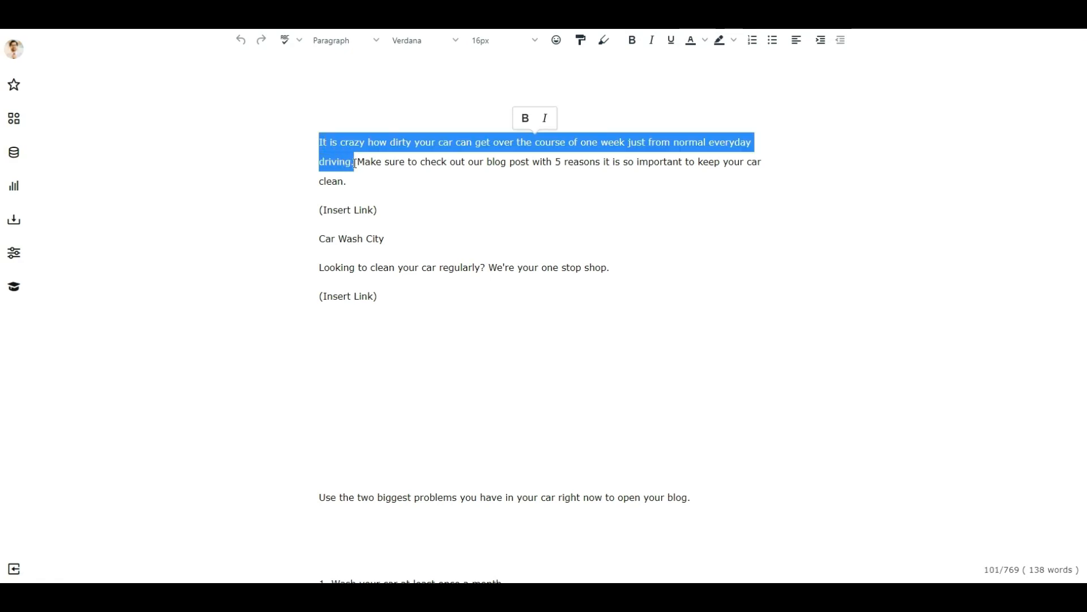
click(15, 568)
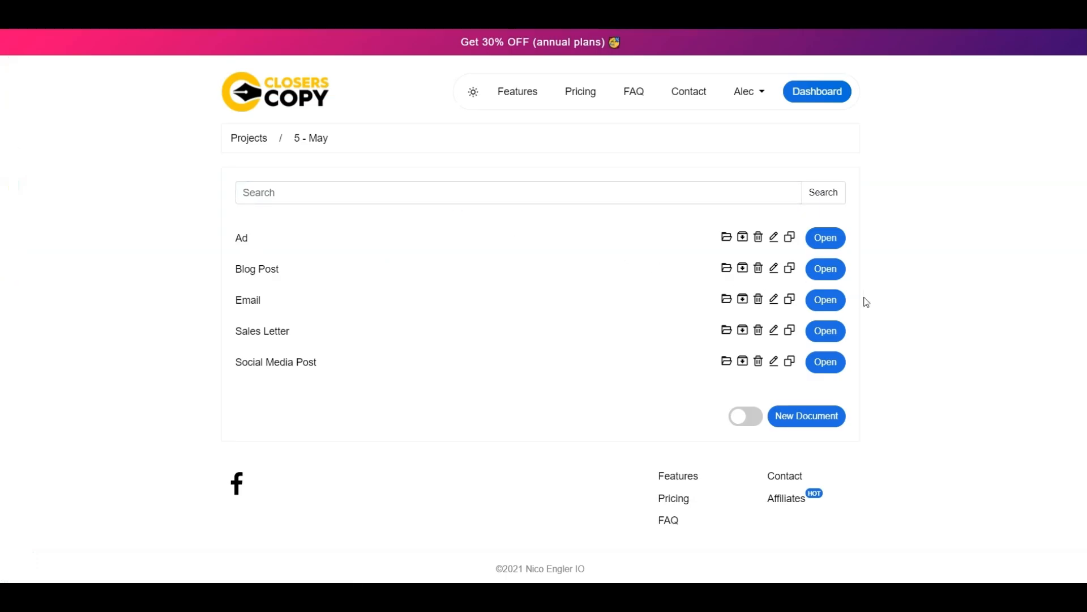
click(826, 269)
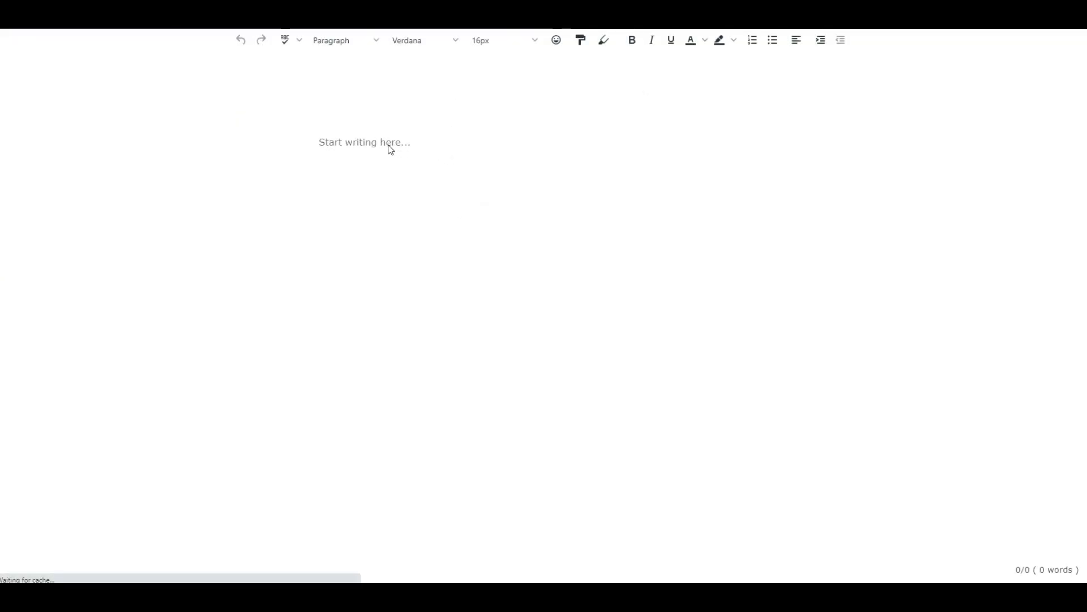
key(Return)
key(Return)
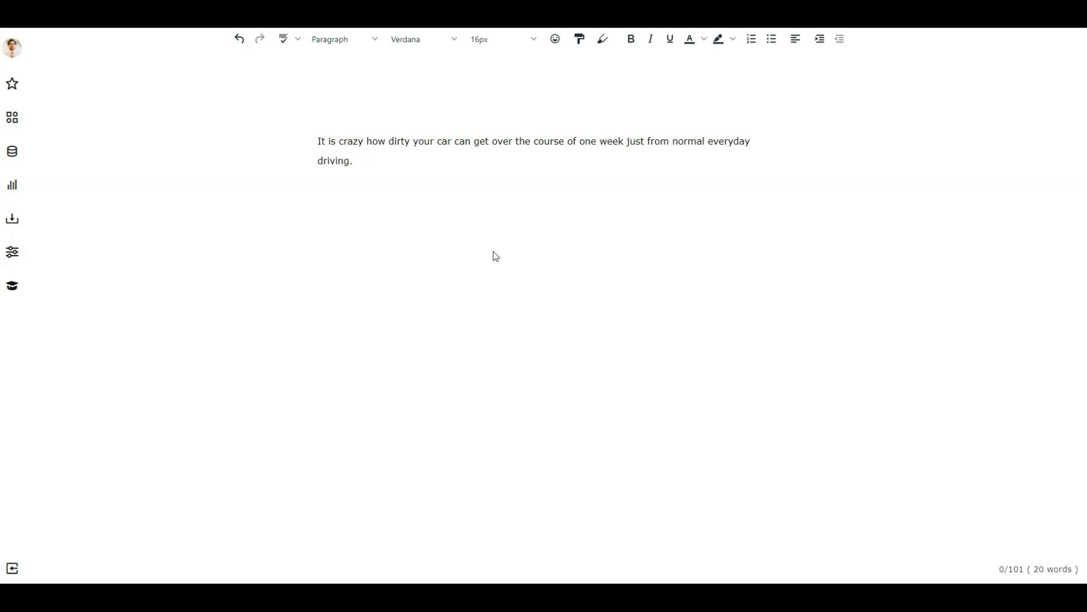
Add the heading "5 Reasons to keep your car clean." in Header 2 style above the opening sentence.
click(318, 141)
key(Return)
click(354, 133)
click(343, 40)
mouse_move(345, 60)
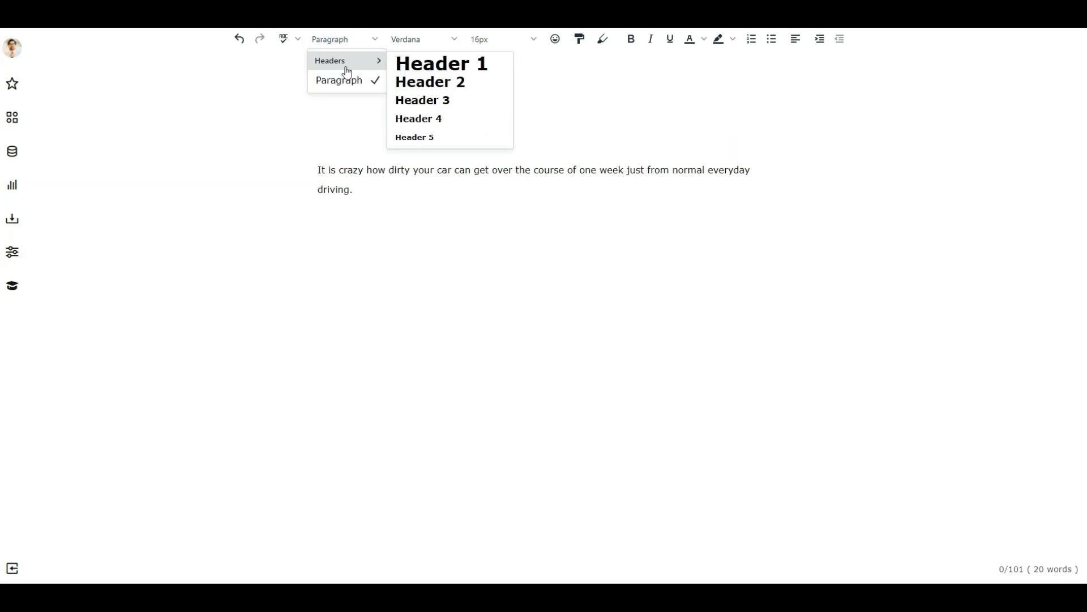
click(422, 80)
text(5)
key(BackSpace)
text(5 Reasons )
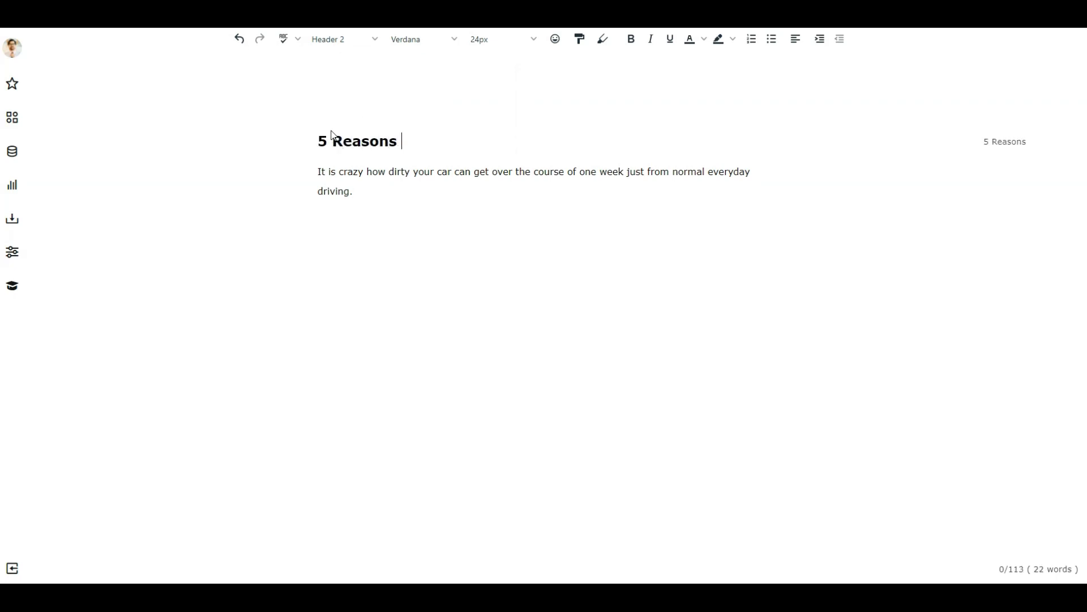
text(to keep your car clean.)
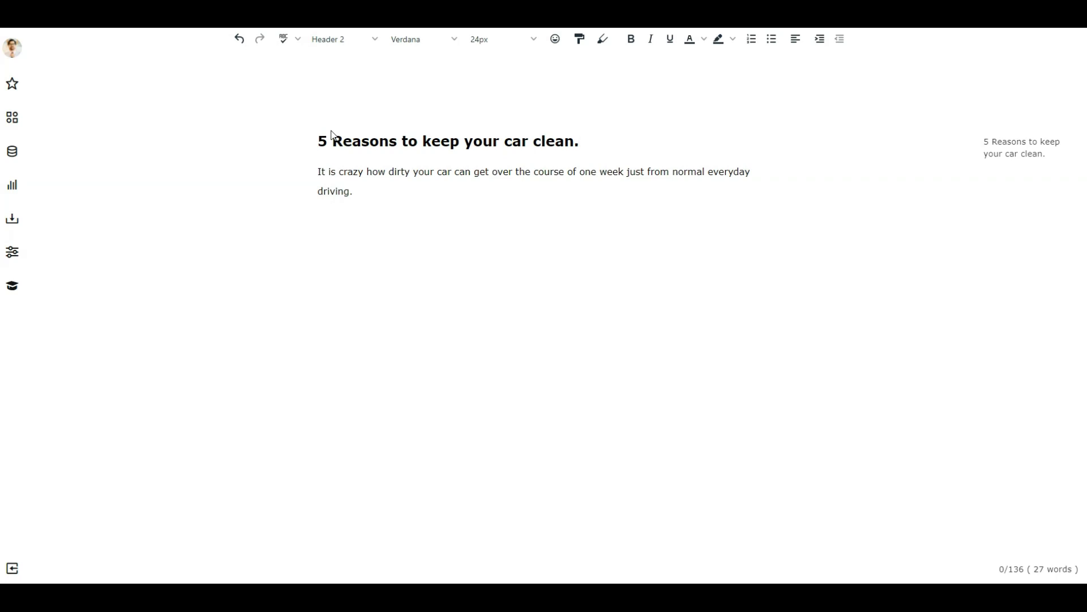
Reword the heading to "5 Reasons to get your car professionally washed.".
key(BackSpace)
key(BackSpace)
key(BackSpace)
key(BackSpace)
key(BackSpace)
key(BackSpace)
key(BackSpace)
key(BackSpace)
key(BackSpace)
key(BackSpace)
key(BackSpace)
key(BackSpace)
key(BackSpace)
key(BackSpace)
key(BackSpace)
key(BackSpace)
key(BackSpace)
key(BackSpace)
key(BackSpace)
key(BackSpace)
text(get your car professionally washed )
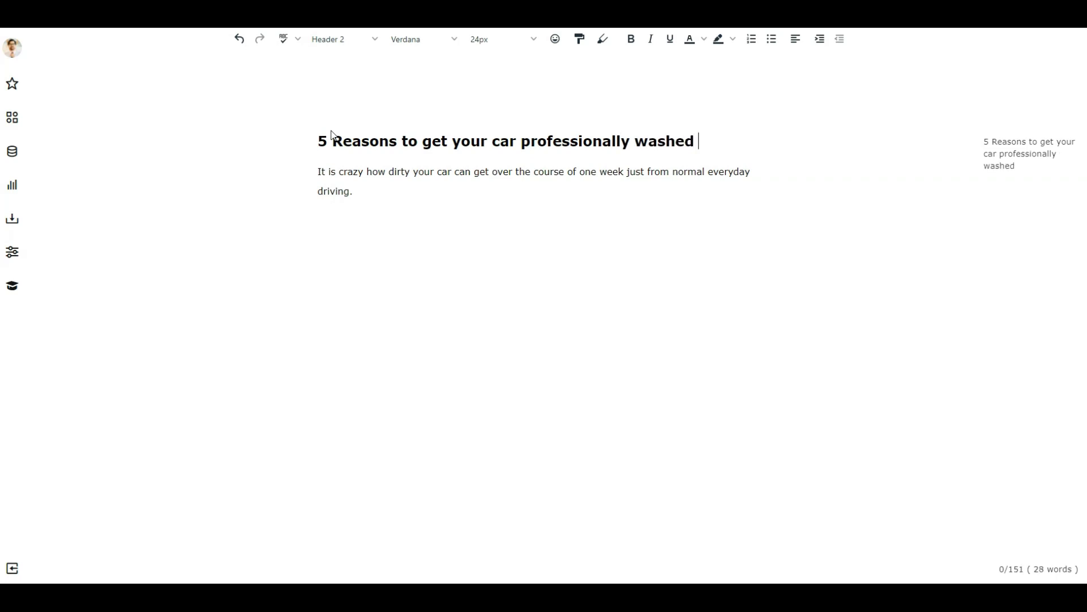
text(.)
Generate blog titles with the Title writer, using the blog topic "5 Reasons it is important to keep your car clean".
click(12, 119)
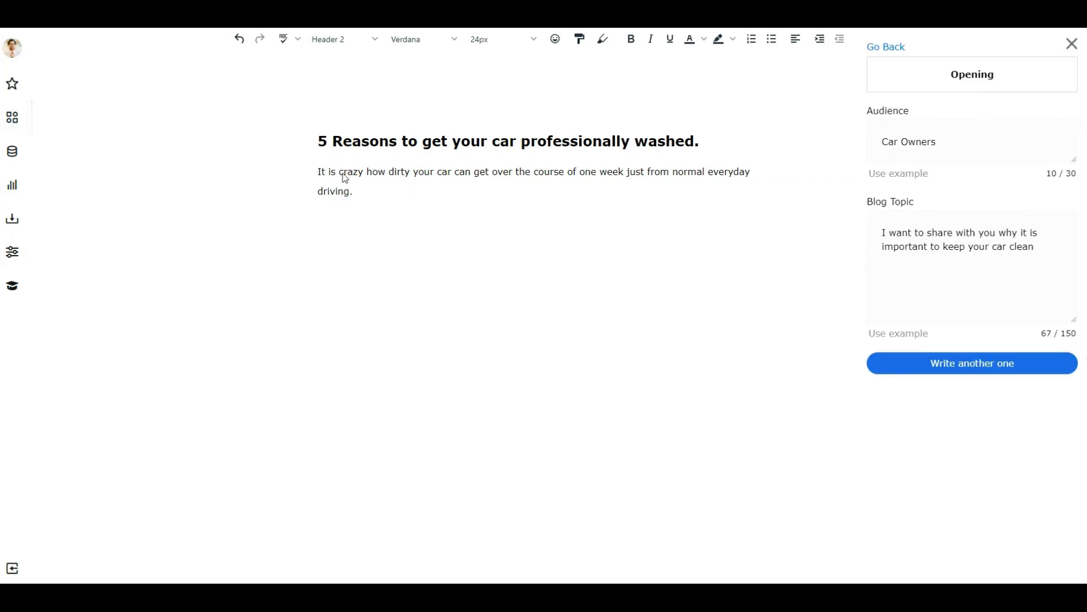
click(894, 53)
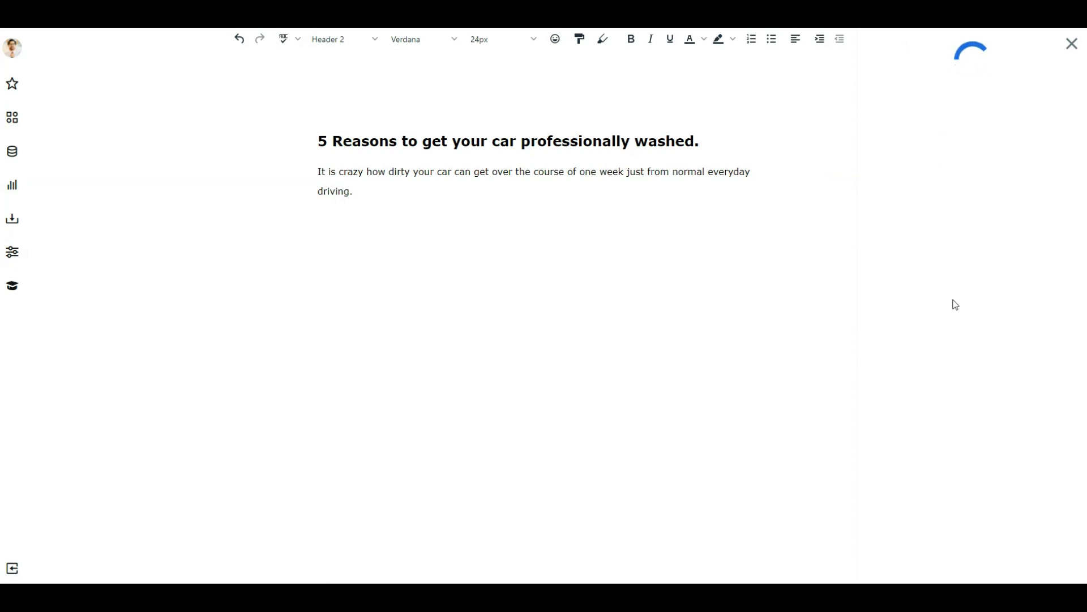
scroll(949, 300, down, 2)
click(915, 270)
drag(1048, 248, 879, 228)
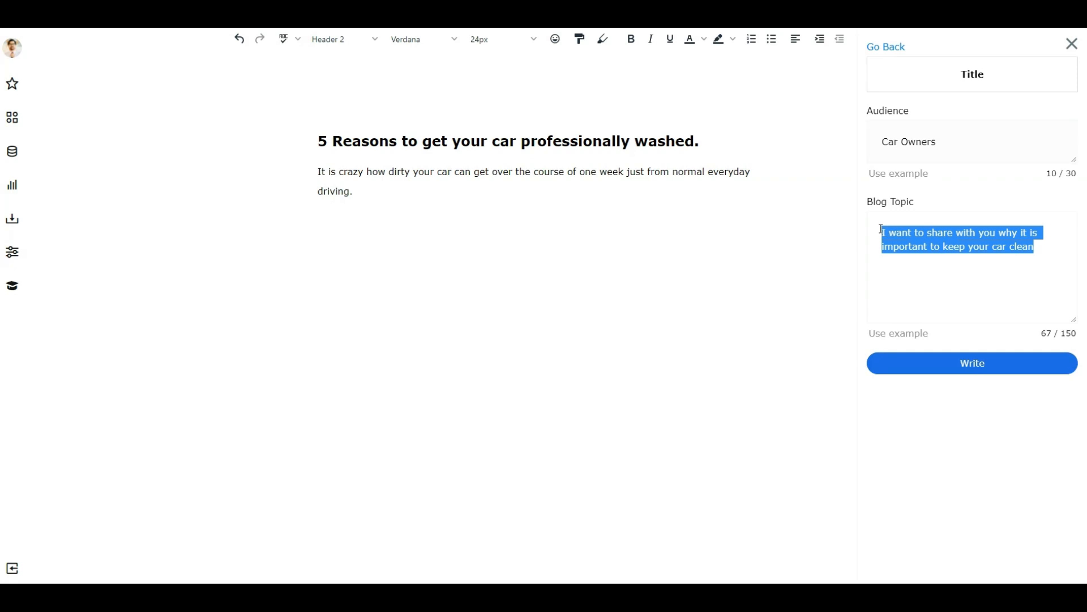
text(5)
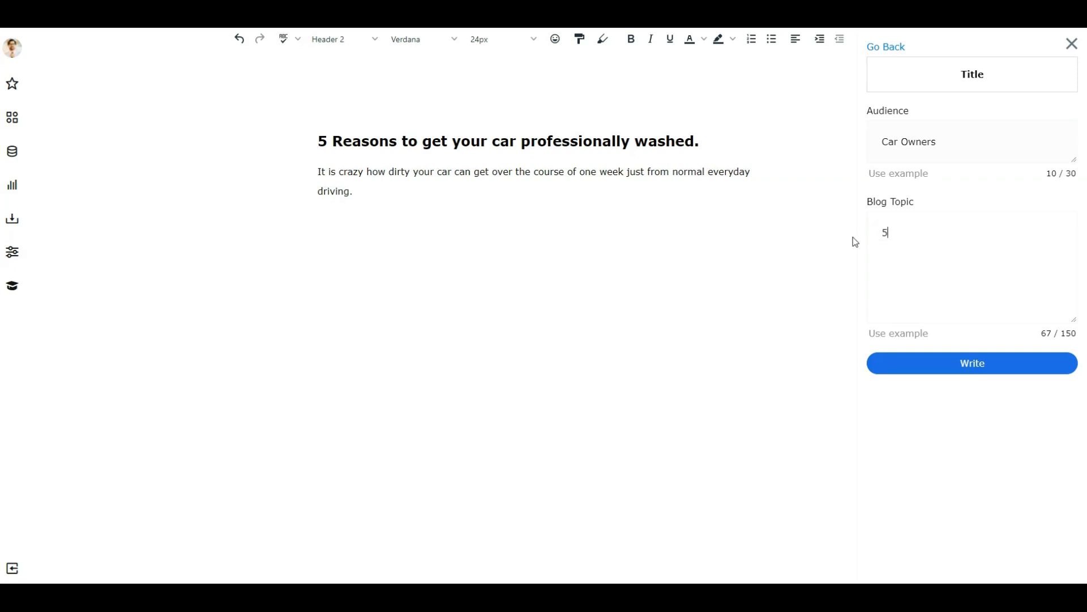
text( Reasons it is important to keep your car clean)
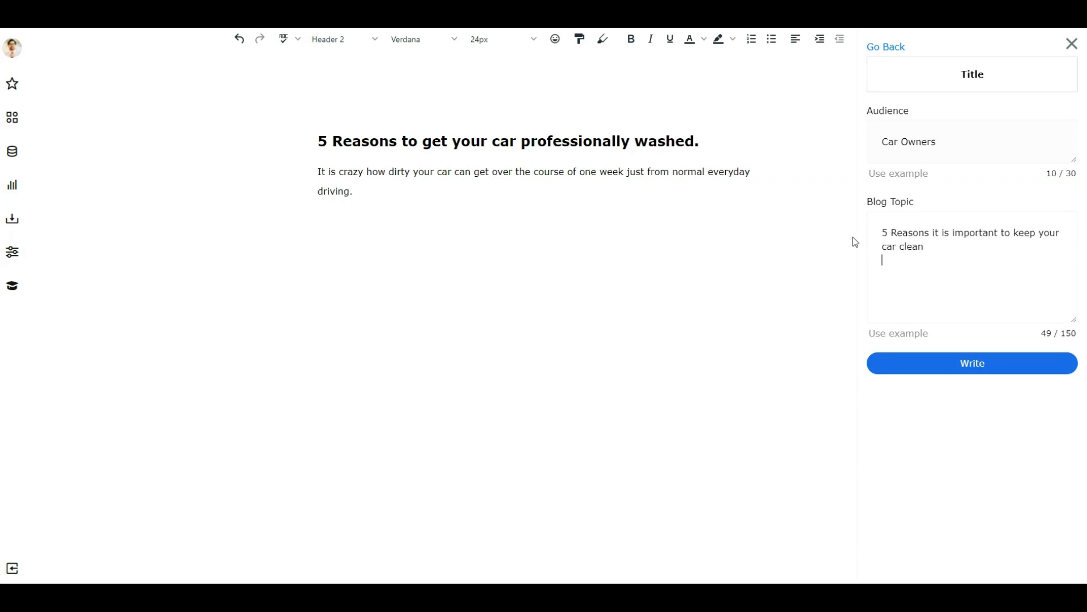
click(961, 364)
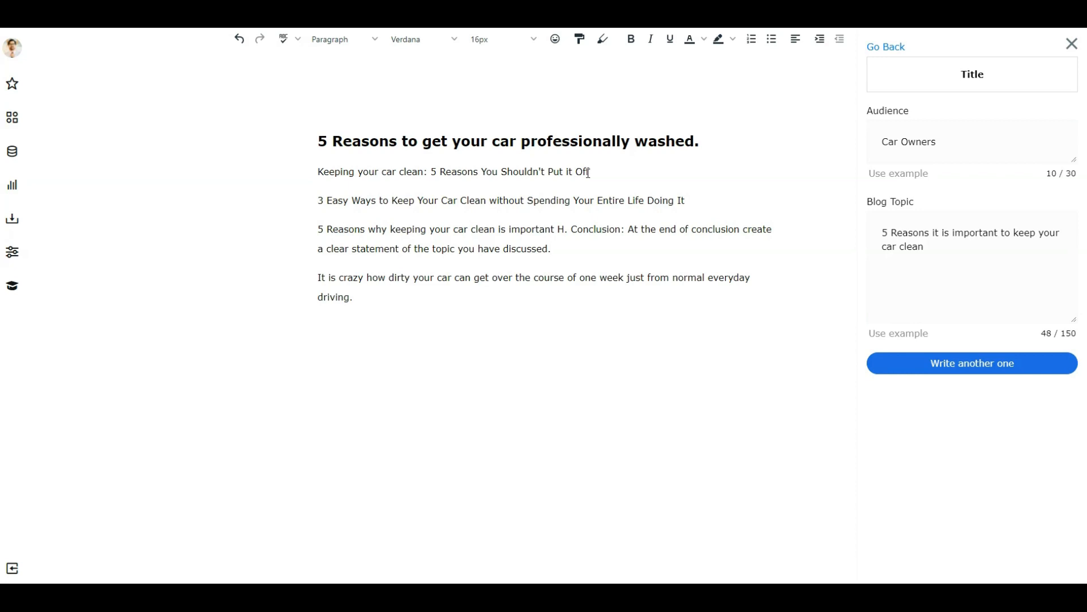
Try rephrasing "Spending Your Entire Life Doing It" in the "3 Easy Ways" title, and delete the rephrased sentence.
drag(588, 172, 316, 173)
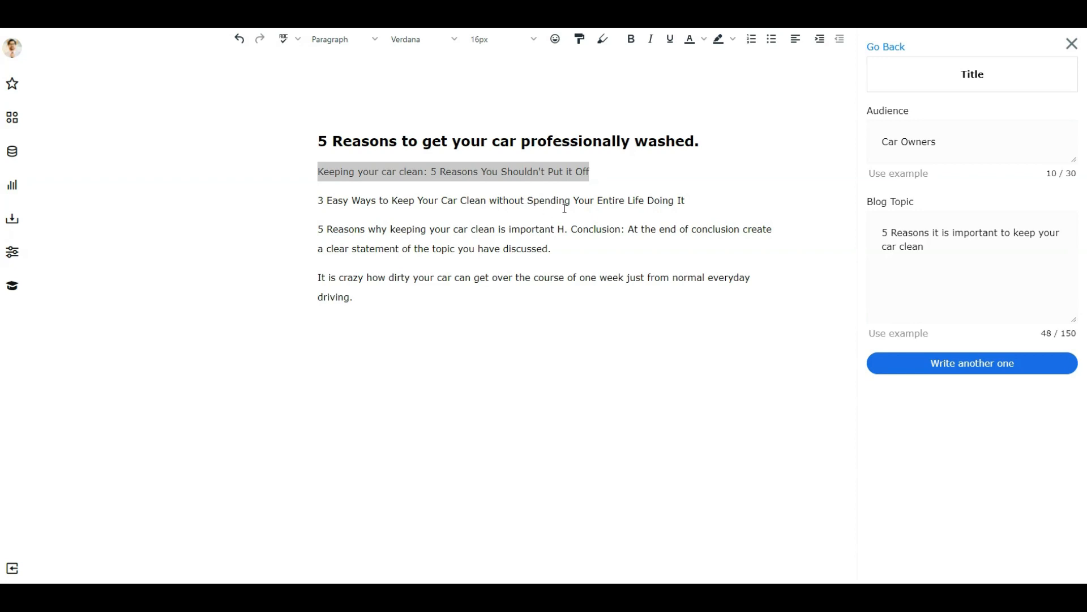
drag(528, 203, 689, 208)
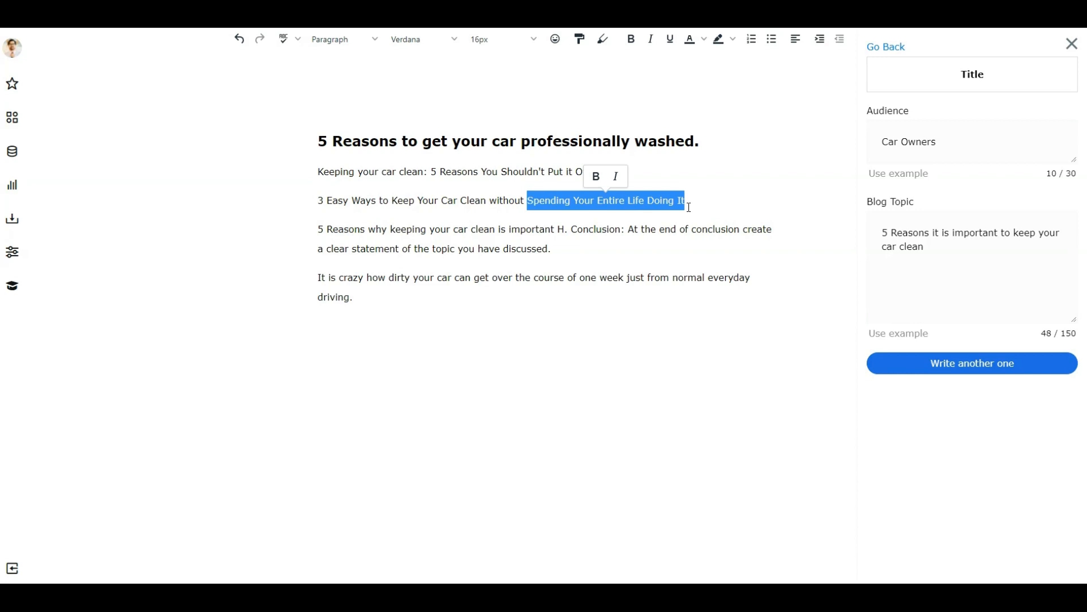
right_click(638, 202)
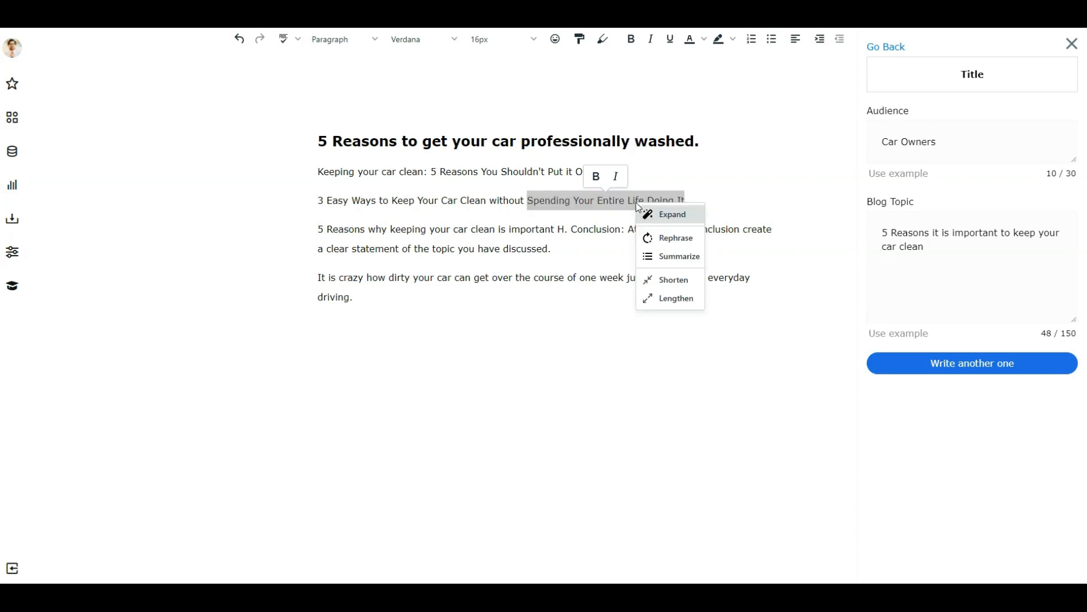
click(674, 244)
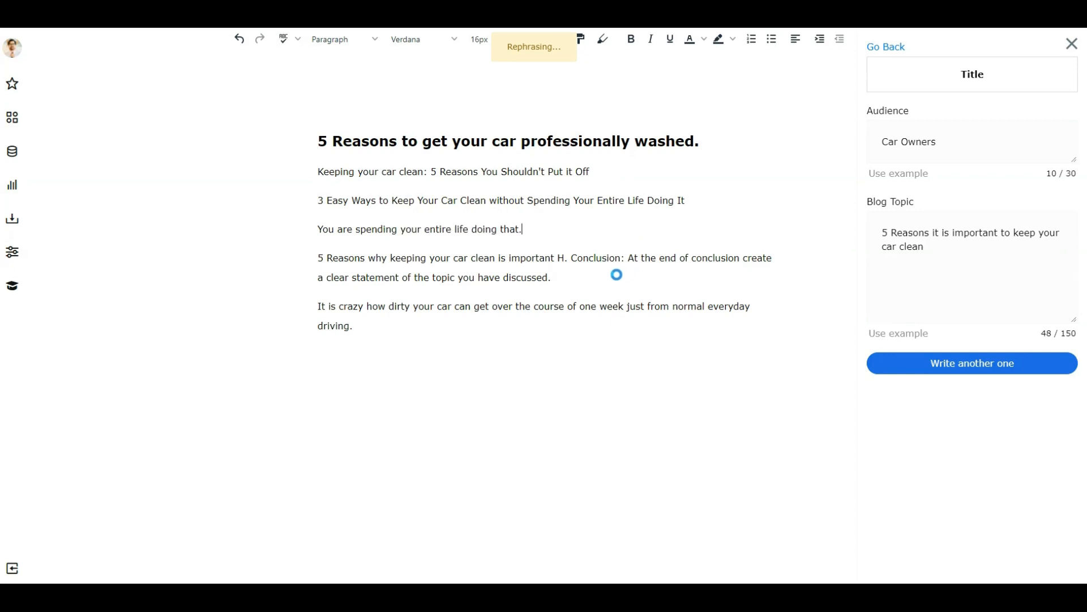
drag(518, 229, 291, 229)
key(BackSpace)
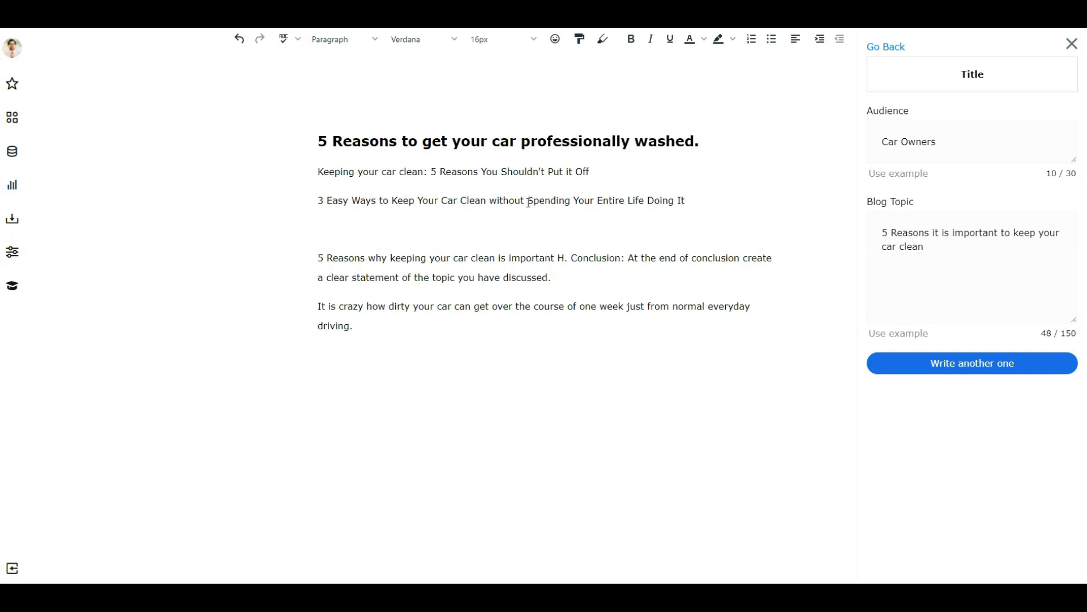
Delete "Spending Your Entire Life Doing It" from the "3 Easy Ways" title and the stray "H." from the "5 Reasons why" title.
drag(684, 201, 525, 201)
key(BackSpace)
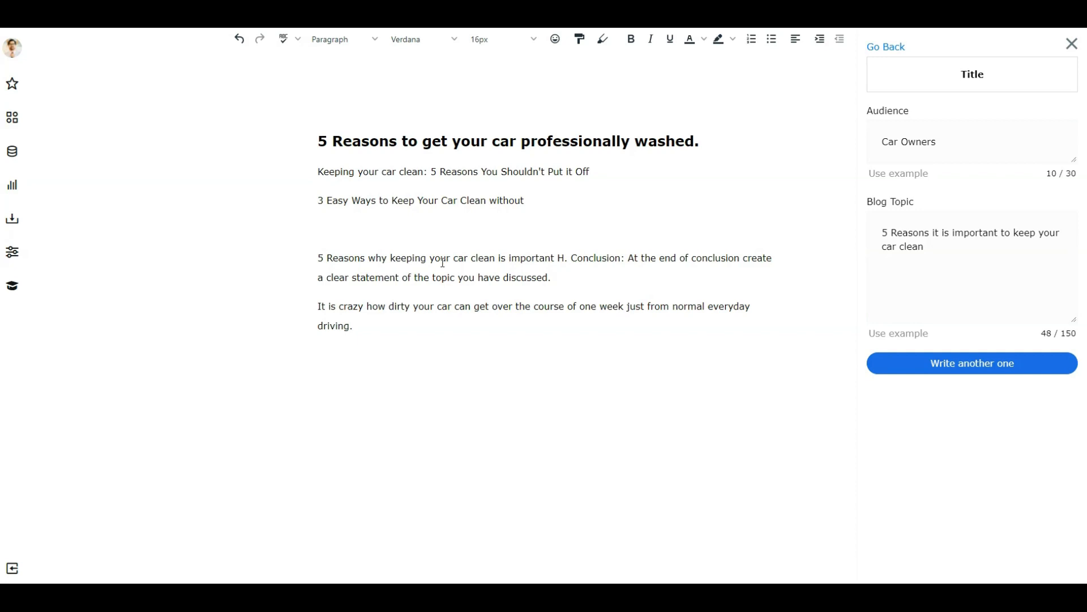
drag(557, 258, 566, 258)
key(BackSpace)
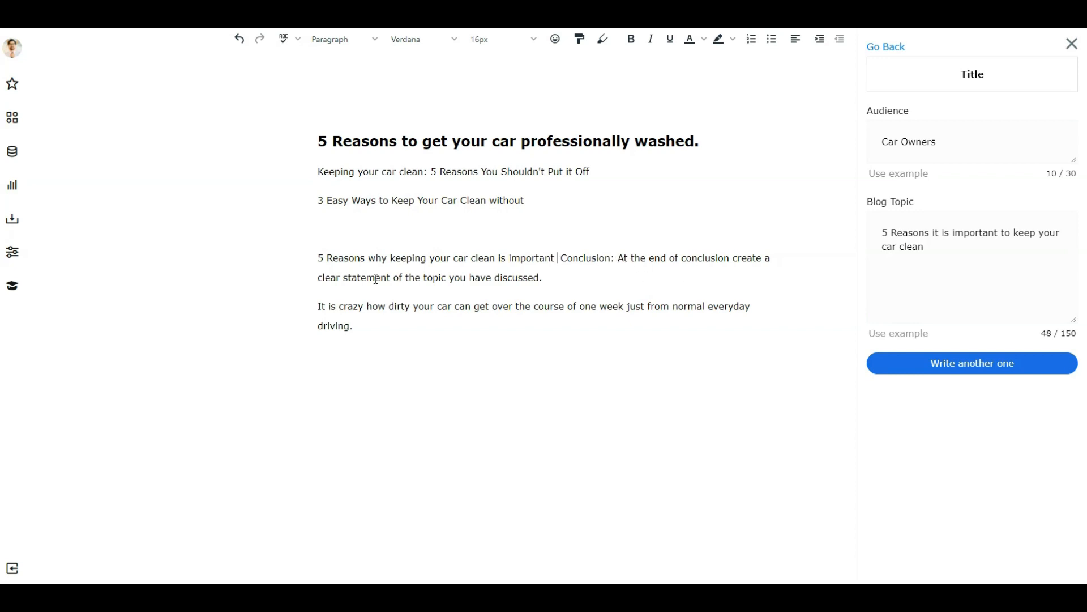
drag(545, 278, 312, 262)
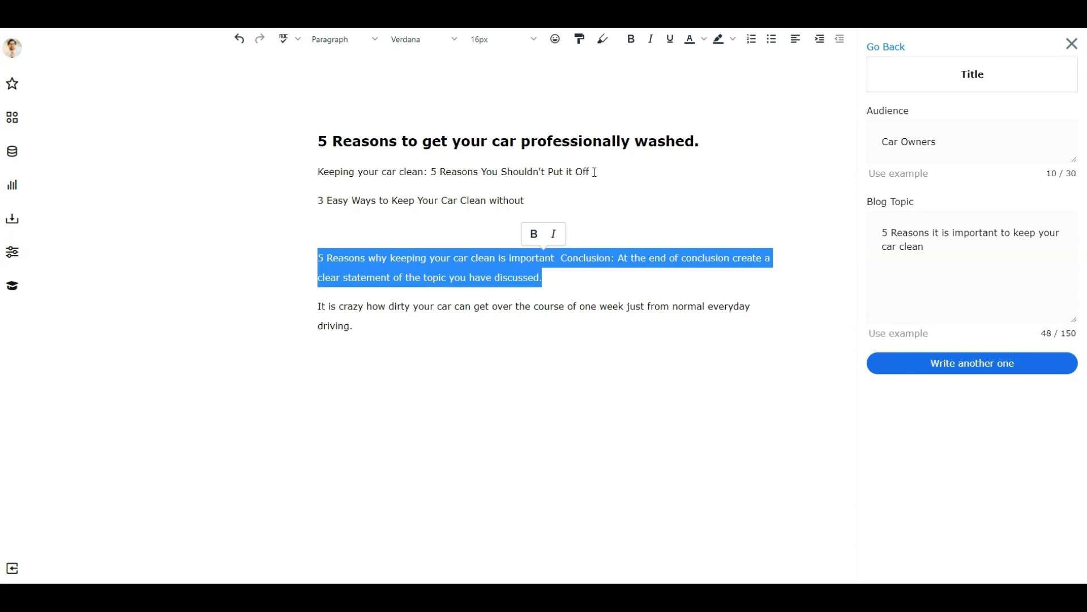
drag(595, 172, 319, 178)
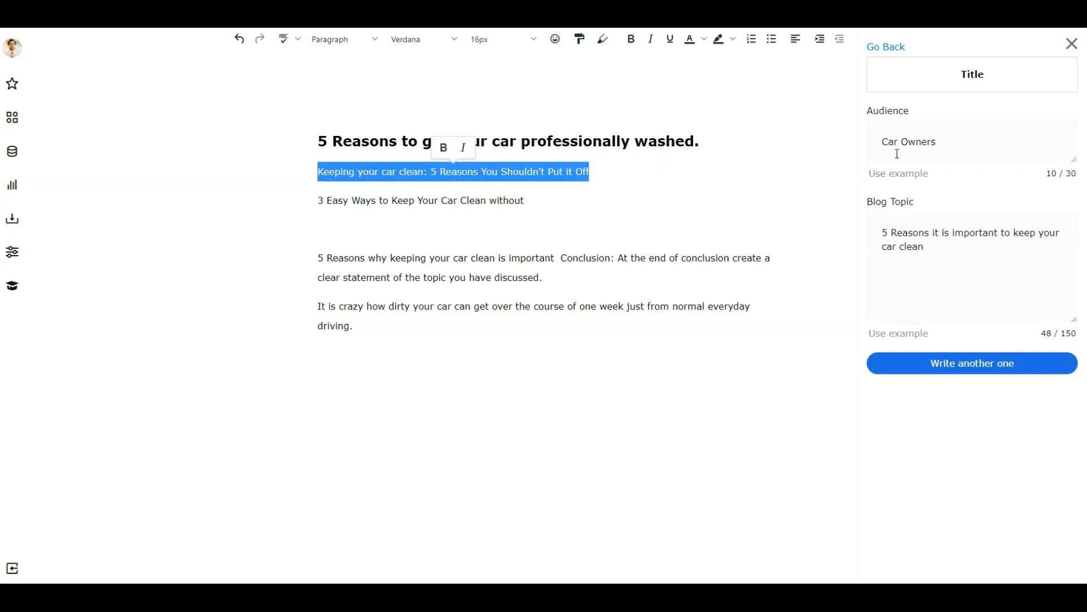
Copy the line "Keeping your car clean: 5 Reasons You Shouldn't Put it Off" into a new line above the main heading.
click(602, 175)
drag(602, 175, 302, 165)
click(376, 441)
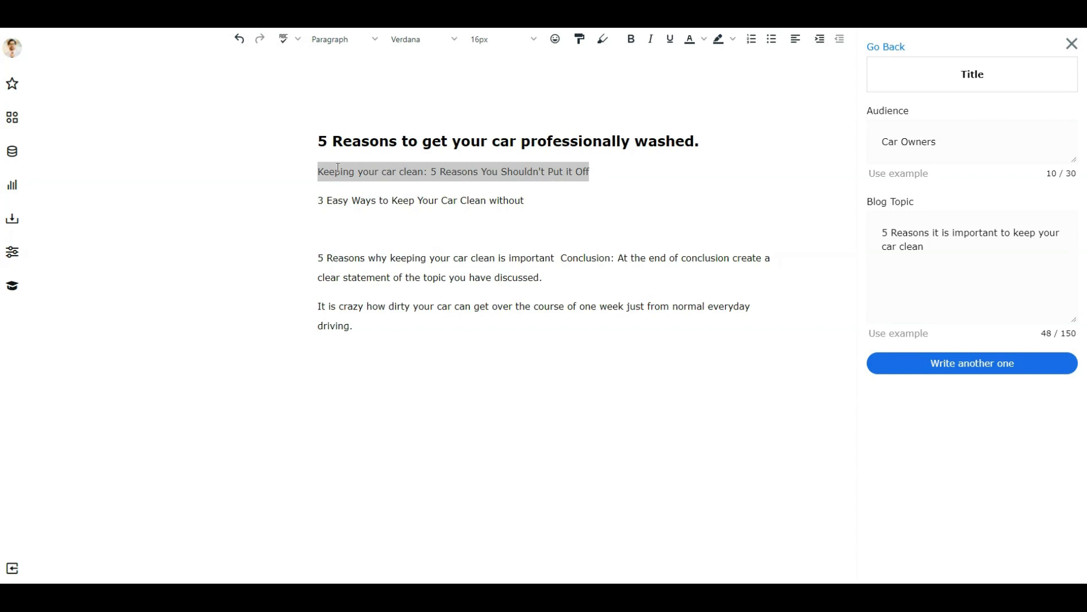
click(319, 141)
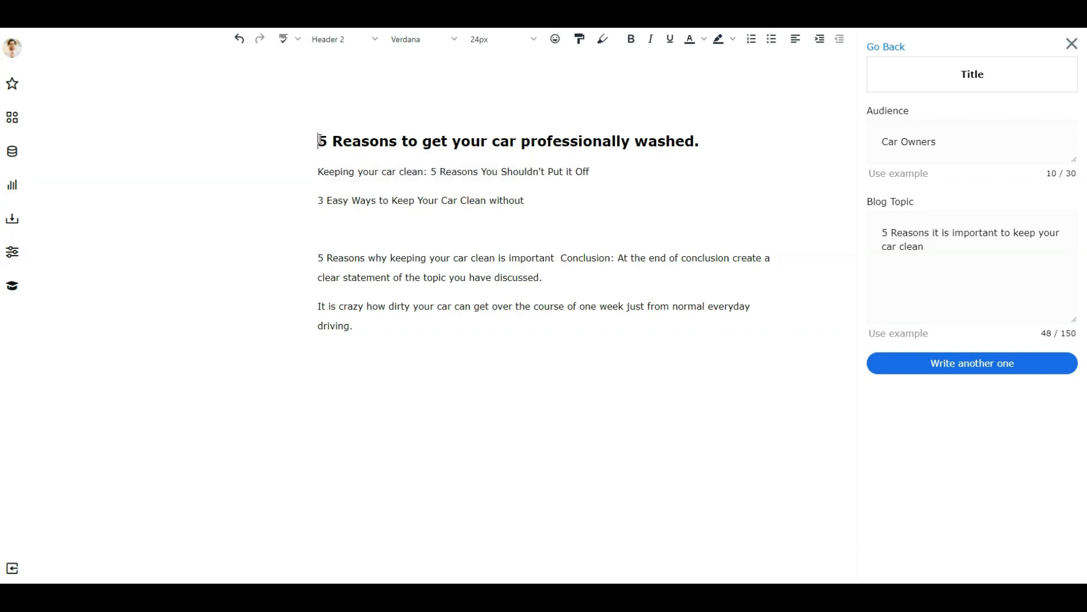
key(Return)
key(Up)
key(ctrl+v)
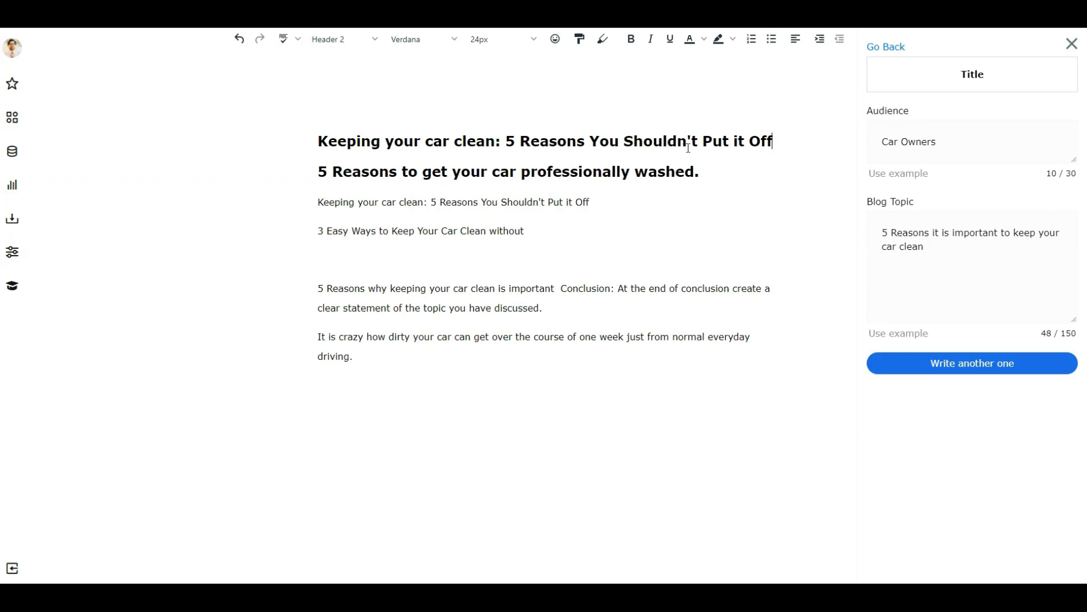
Change the pasted title line above the main heading to the Paragraph style.
double_click(457, 145)
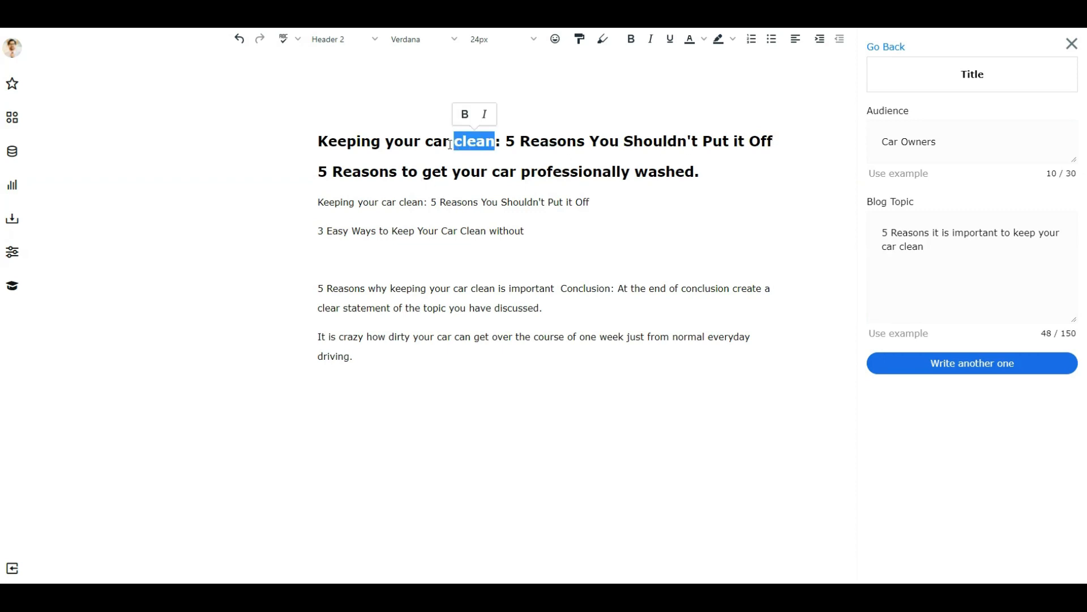
drag(317, 142, 817, 145)
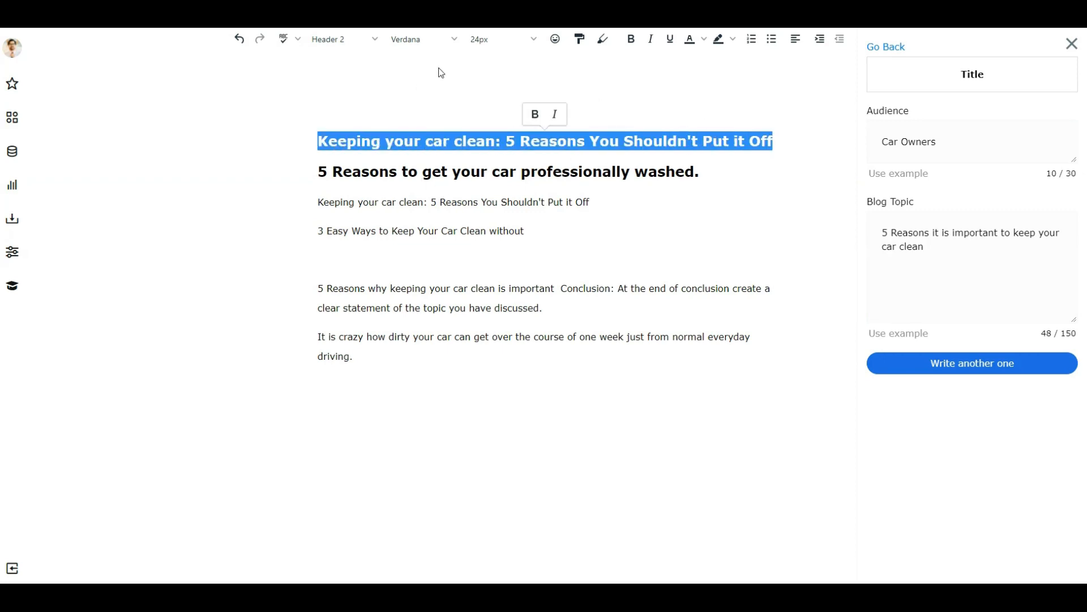
click(355, 42)
click(343, 81)
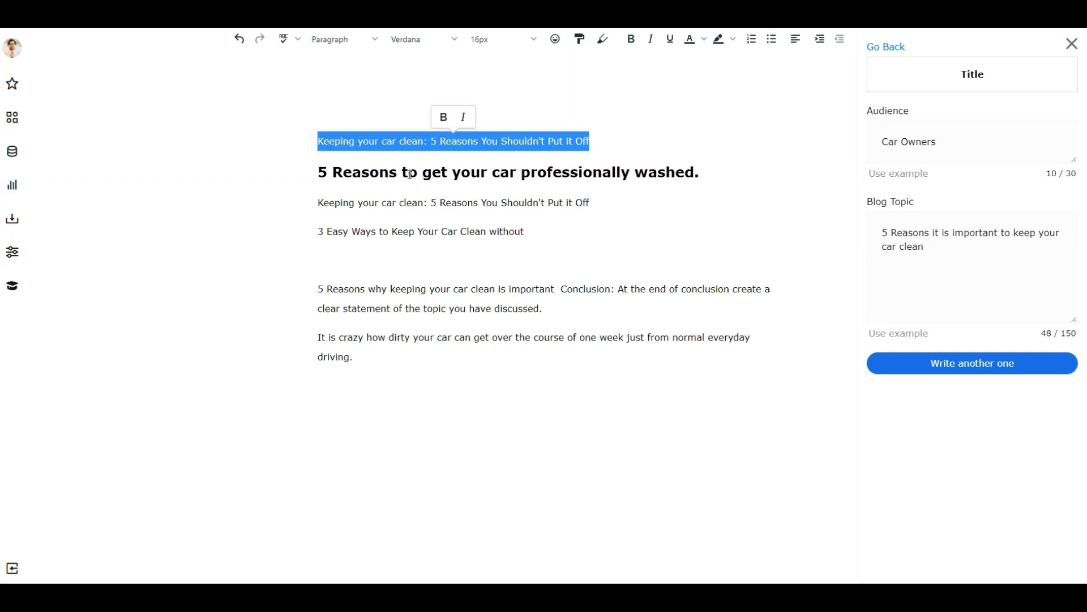
click(354, 170)
Add a "--" line beneath the top title and delete the leftover title ideas and conclusion text under the main heading.
click(618, 141)
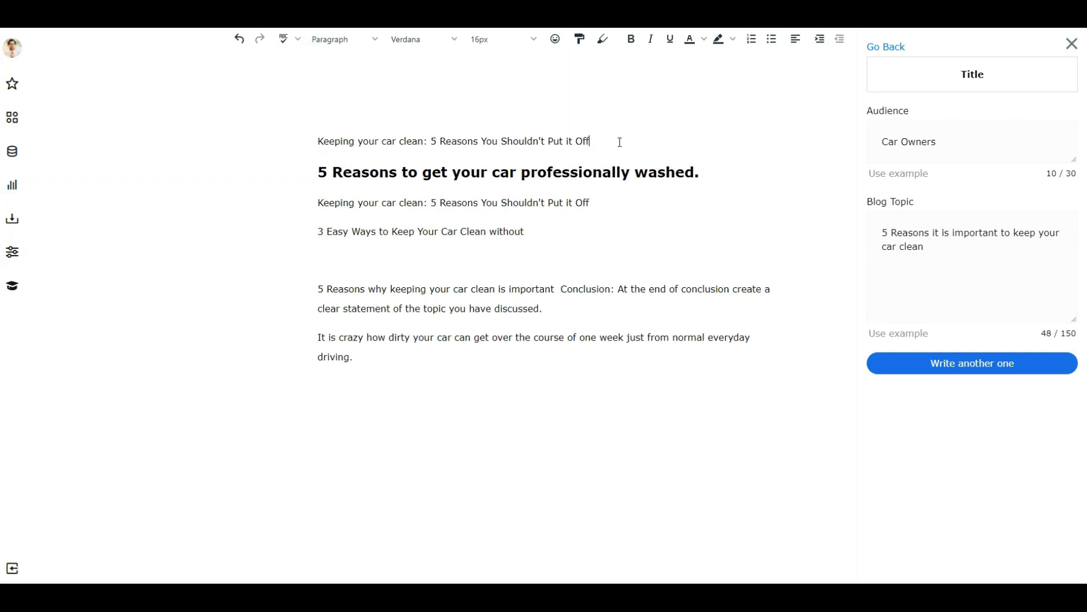
key(Return)
text(--)
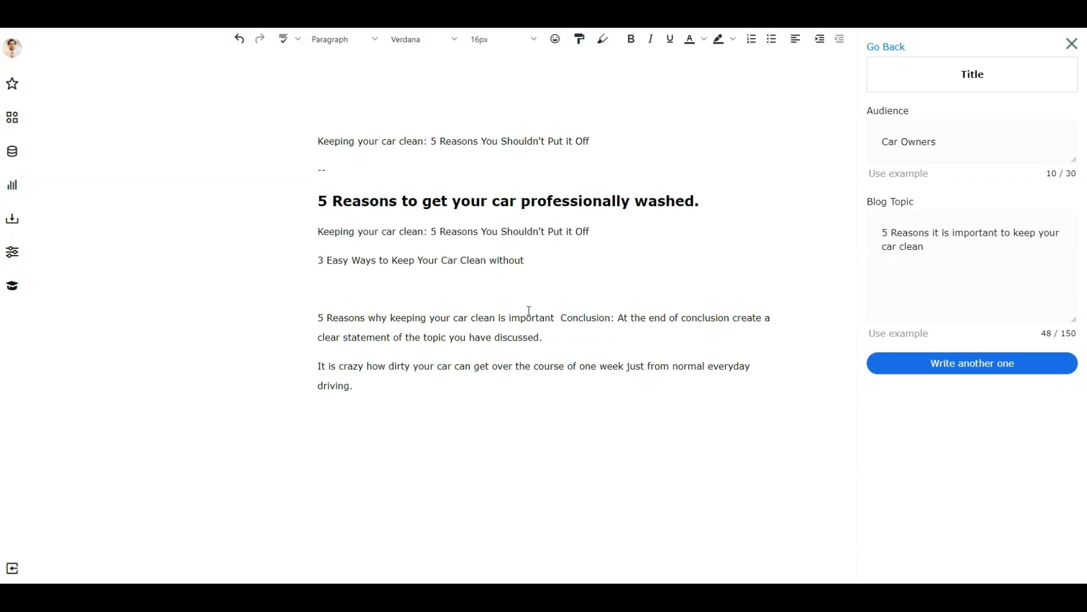
drag(553, 344, 310, 229)
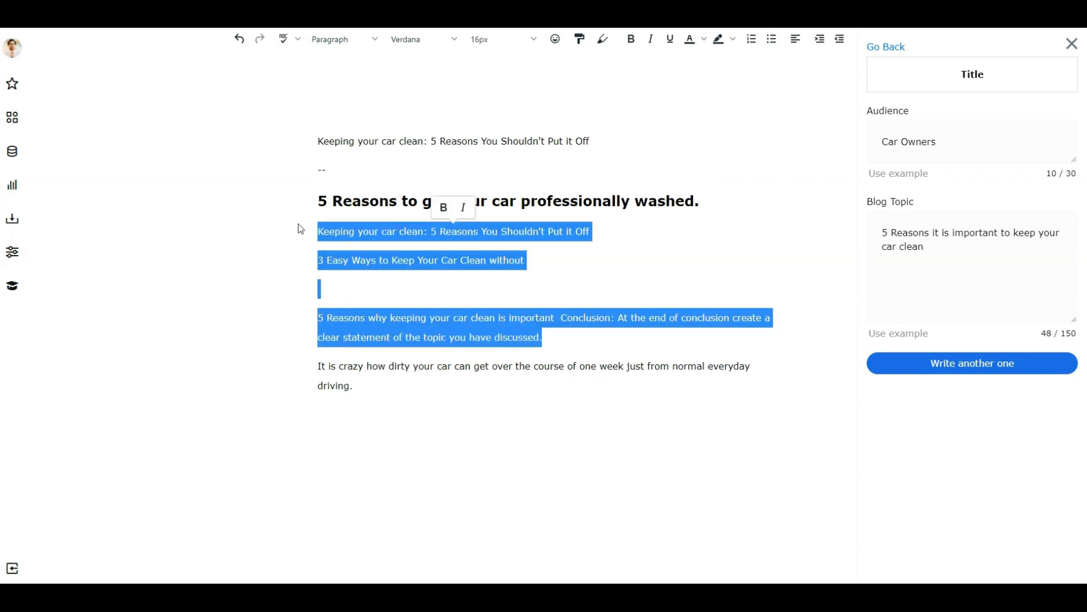
key(BackSpace)
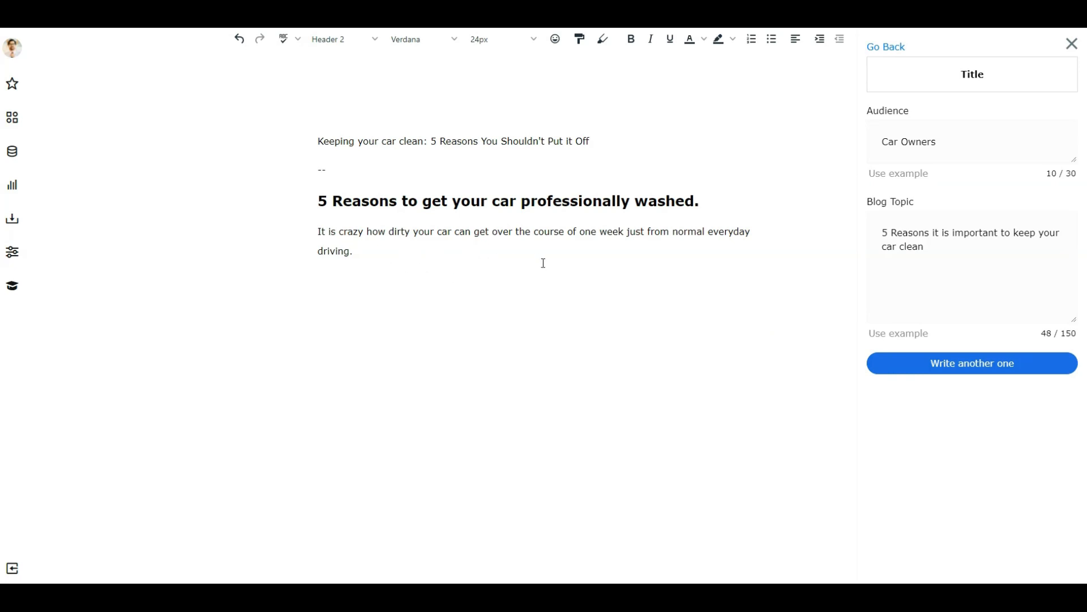
Extend the introduction with "I am going to share with you 5 reasons you should get your car professionally washed on a regular basis.".
click(414, 252)
text(I am going to sh)
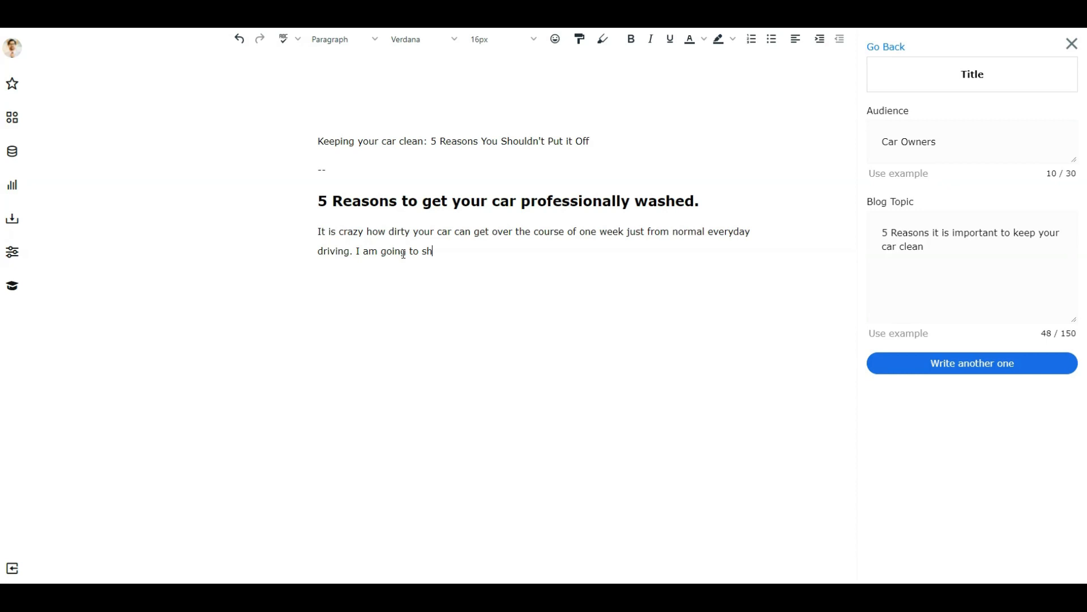
text(are with you 5 reasons you sh)
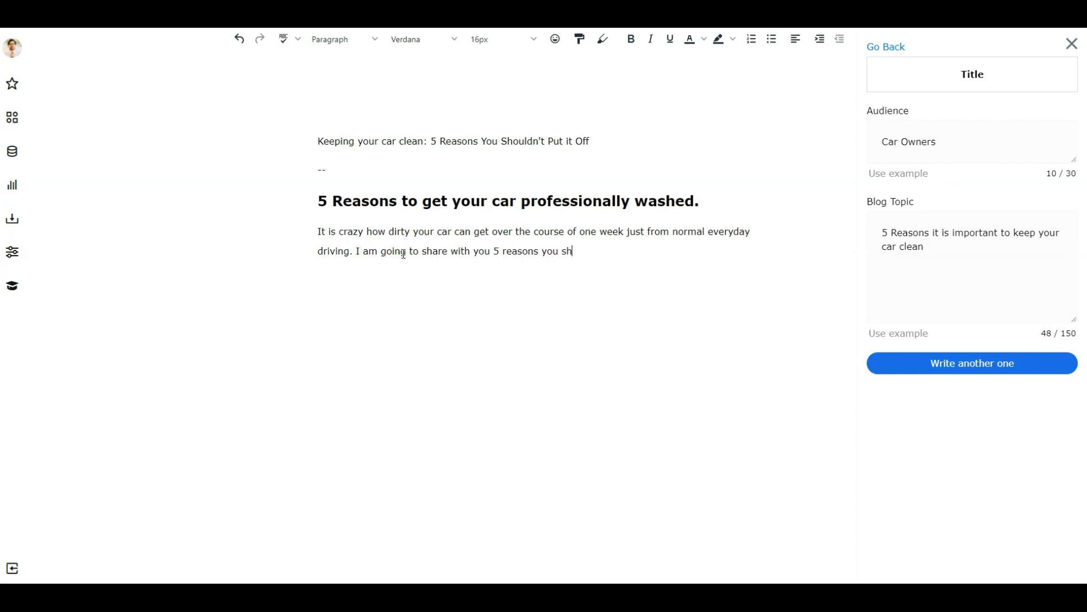
text(ould getr you)
key(BackSpace)
key(BackSpace)
key(BackSpace)
key(BackSpace)
text(your car profe)
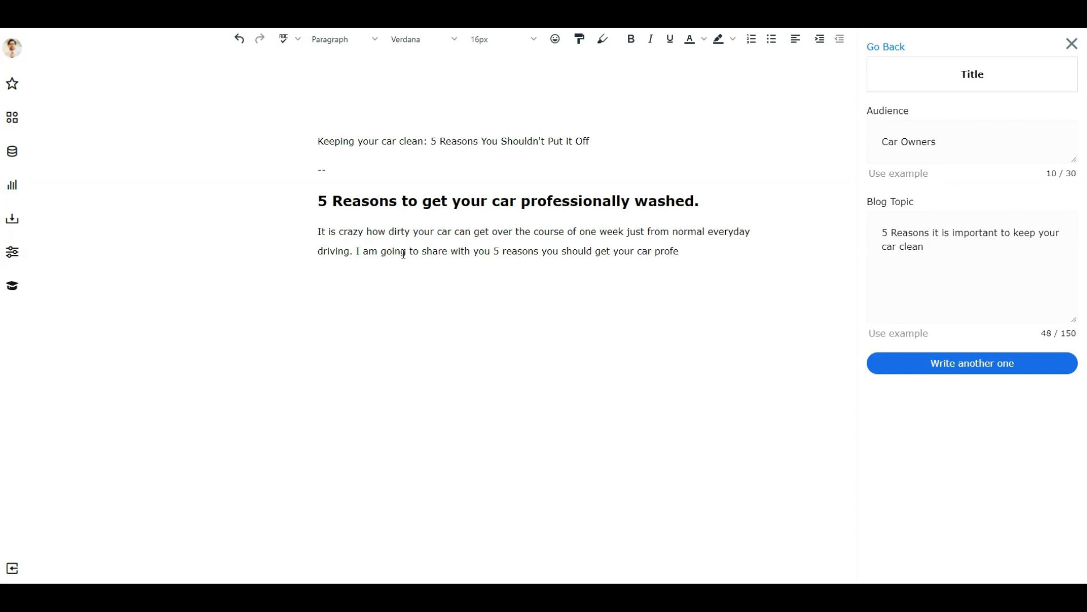
text(sssionally washed on a regular ba)
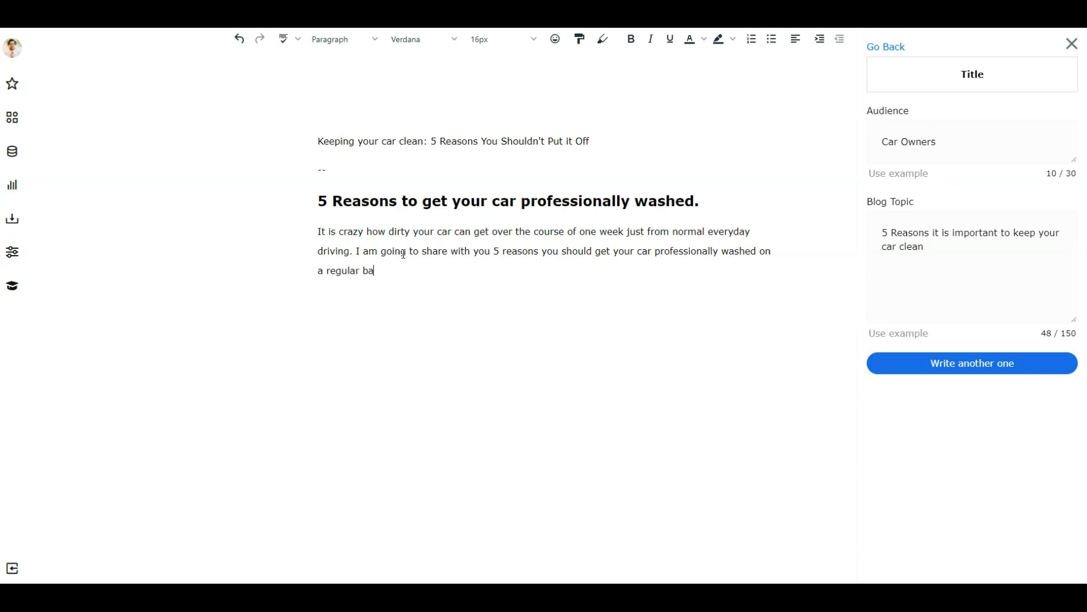
text(sis.)
Add the point "Economy - It will prolong the life of your car" below the introduction and make "Economy" bold.
text(eCH)
key(BackSpace)
key(BackSpace)
text(A)
key(BackSpace)
key(BackSpace)
text(Economy)
text(- P)
key(BackSpace)
text(It will prolon)
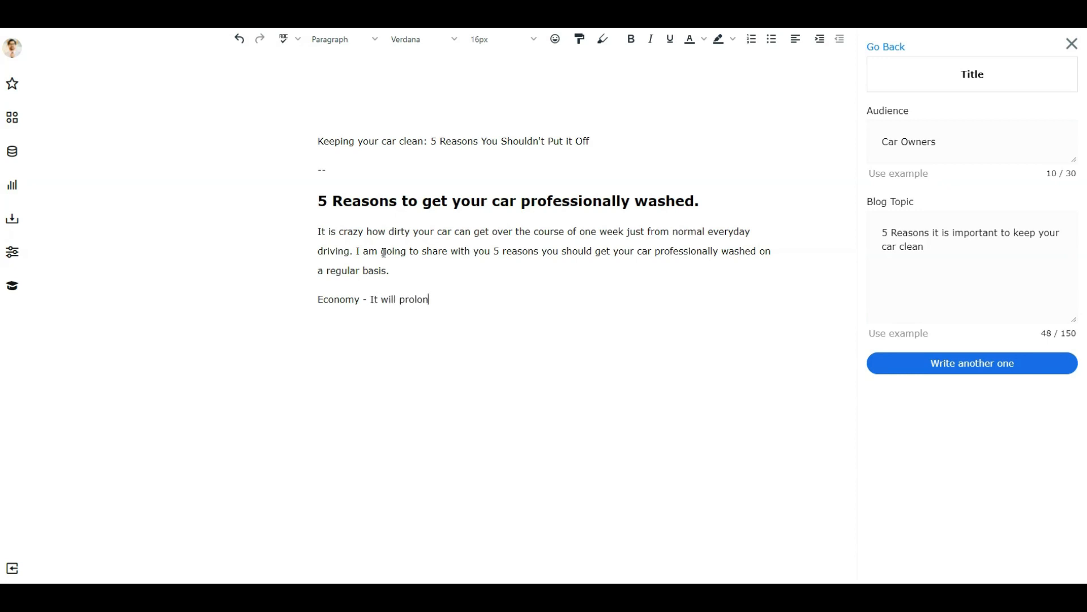
text(g the life of your car)
drag(359, 299, 320, 303)
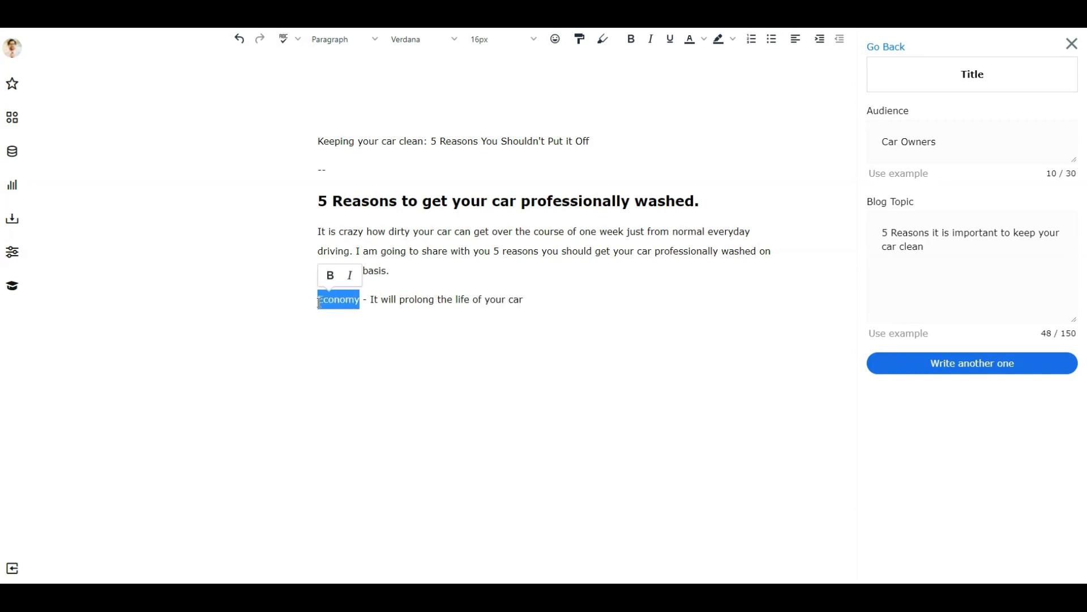
key(ctrl+b)
click(365, 323)
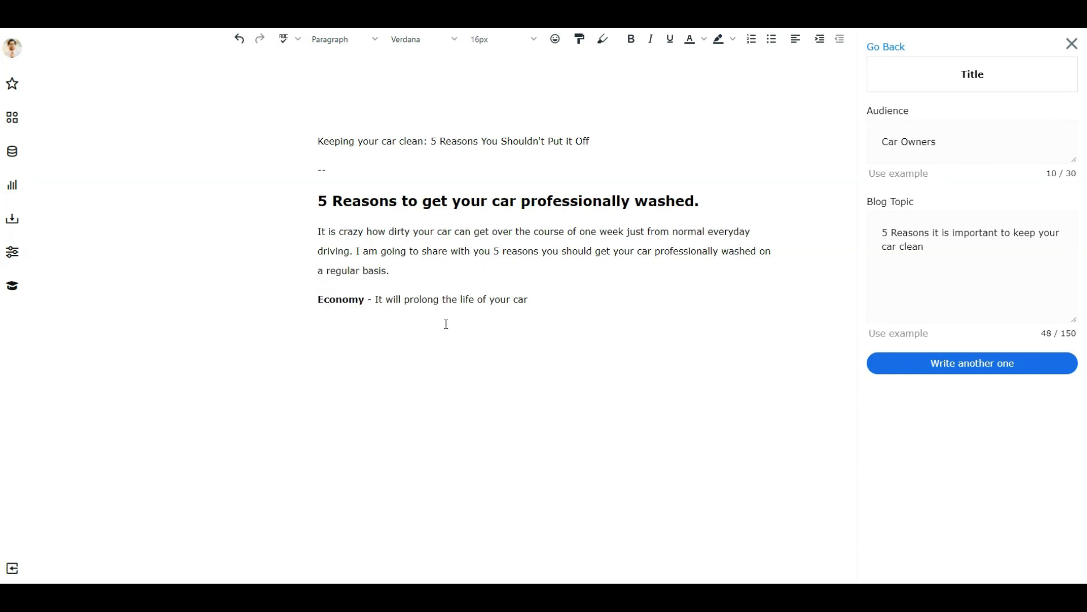
Add the point "Safety - You will be more visible and less likey to have an accident" below the Economy point.
click(536, 304)
key(Return)
text(Safety - You will be more visib)
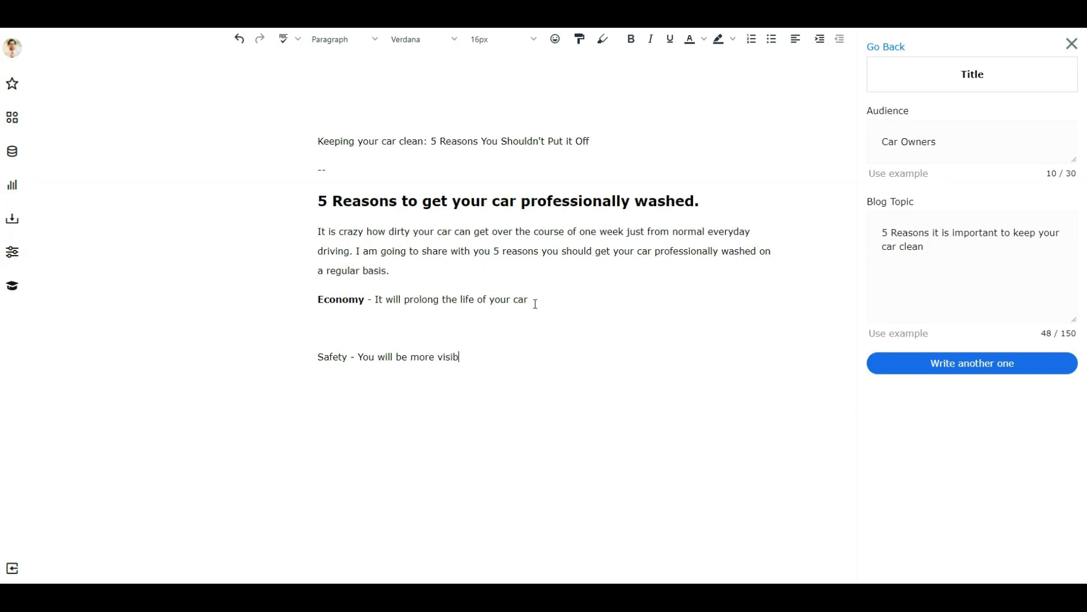
text(le and less likey to have an accident)
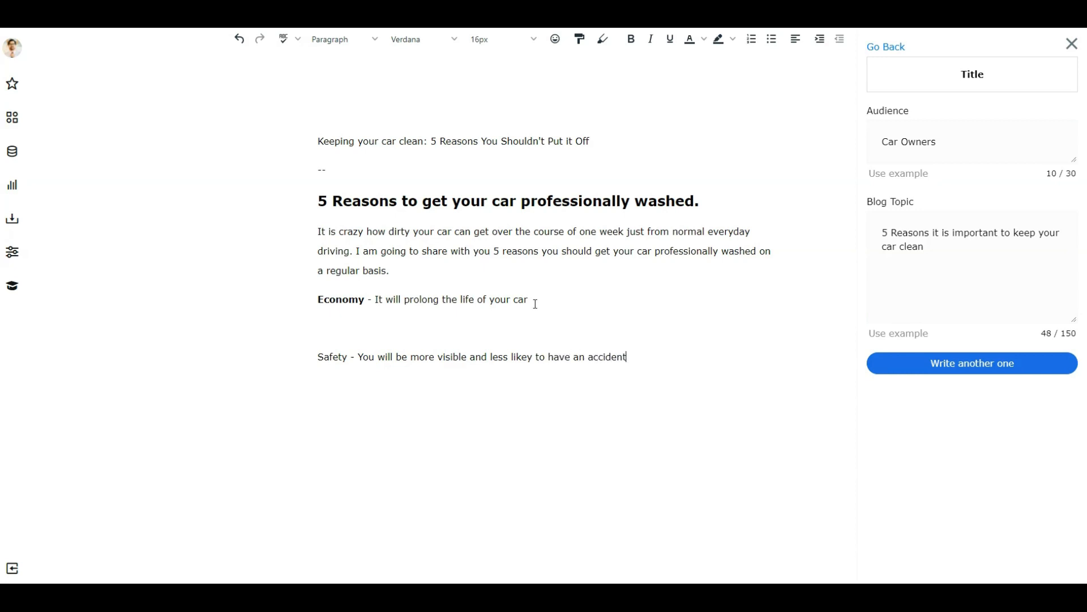
Add the point "Happiness - A clean car makes you and your passengers happier." below the Safety point.
key(Return)
text(3)
key(BackSpace)
text(C)
key(BackSpace)
text(Cle)
key(BackSpace)
key(BackSpace)
key(BackSpace)
text(a)
key(BackSpace)
text(Happiness - C)
key(BackSpace)
text(A cal)
key(BackSpace)
key(BackSpace)
text(lean car makes you and )
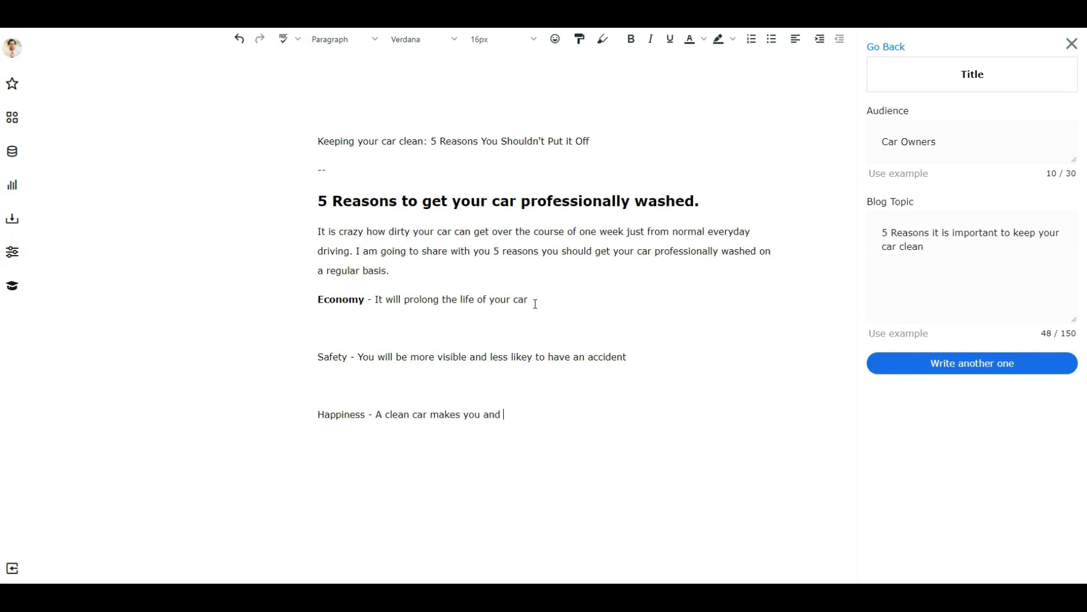
text(your passengers happier)
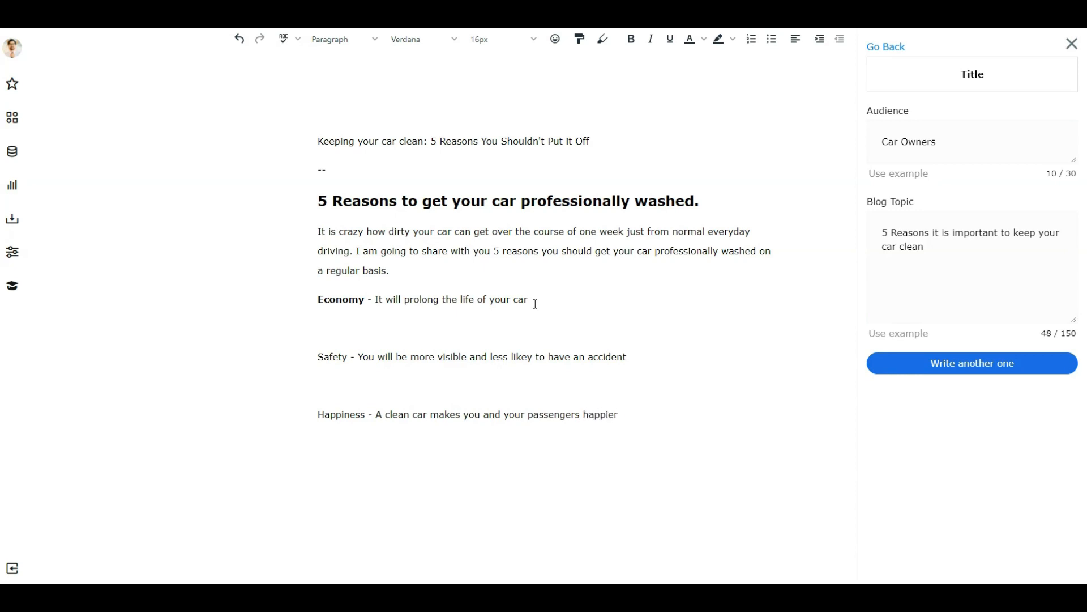
text(.)
Add the last two points, "Wax - Prevent damage to your car" and "Looks Fantastic.", below the Happiness point.
key(Return)
text(Wax - Prevent damage to your car and)
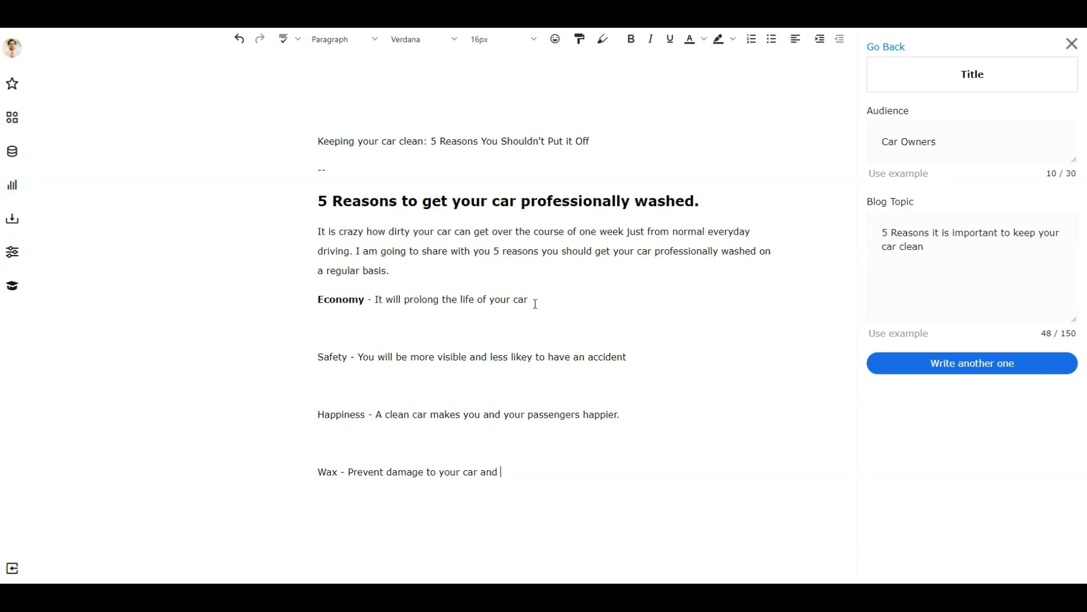
key(BackSpace)
key(BackSpace)
key(BackSpace)
key(BackSpace)
key(BackSpace)
text(Looks Fantastic)
Make "Safety", "Happiness", "Wax" and "Looks Fantastic." bold at the start of their points.
drag(349, 368, 317, 362)
key(ctrl+b)
drag(365, 417, 321, 419)
key(ctrl+b)
drag(339, 470, 324, 474)
key(ctrl+b)
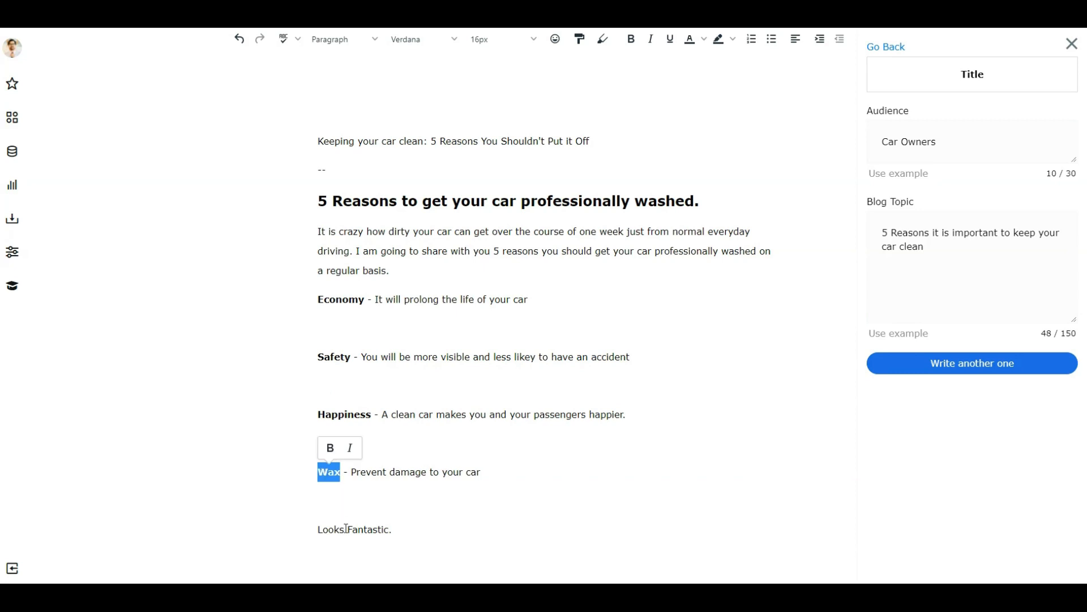
drag(400, 535, 318, 537)
key(ctrl+b)
click(411, 516)
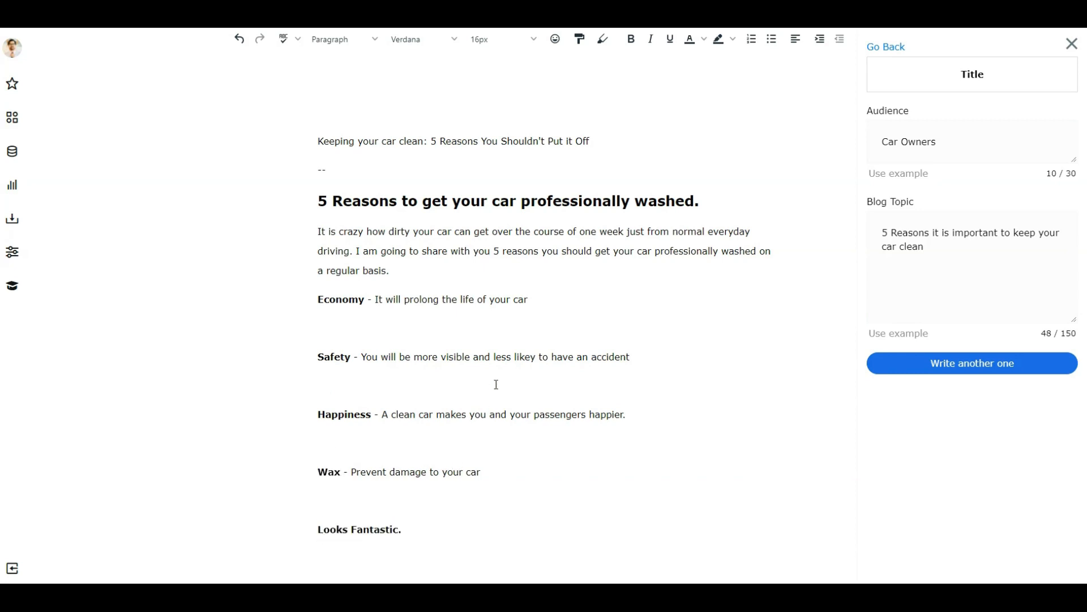
Return to the AI writing template list and look through its categories, from Ads to Emails.
scroll(442, 379, down, 1)
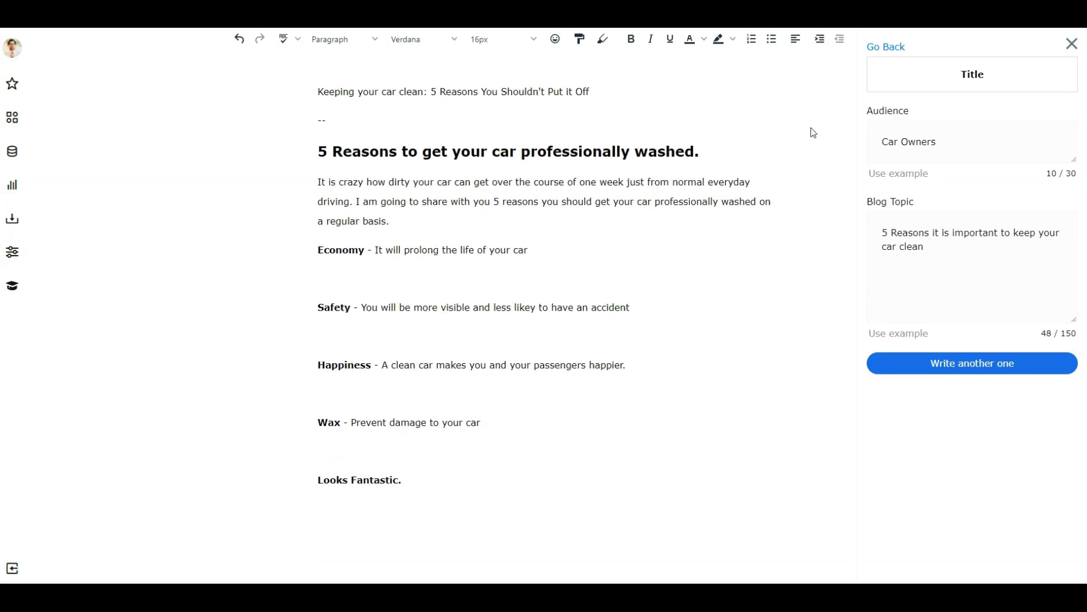
click(889, 46)
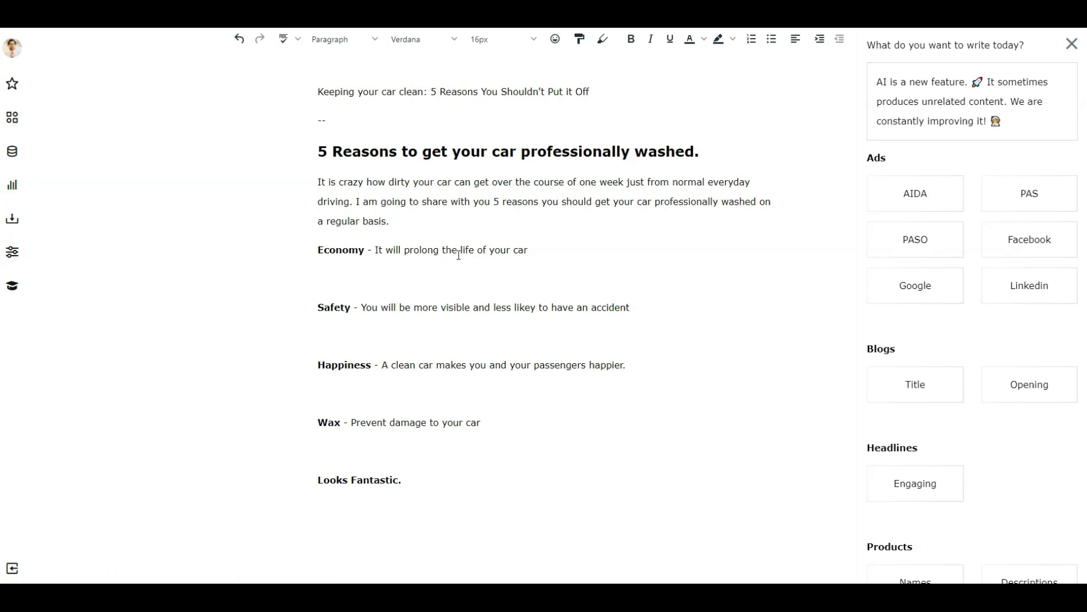
scroll(991, 396, down, 1)
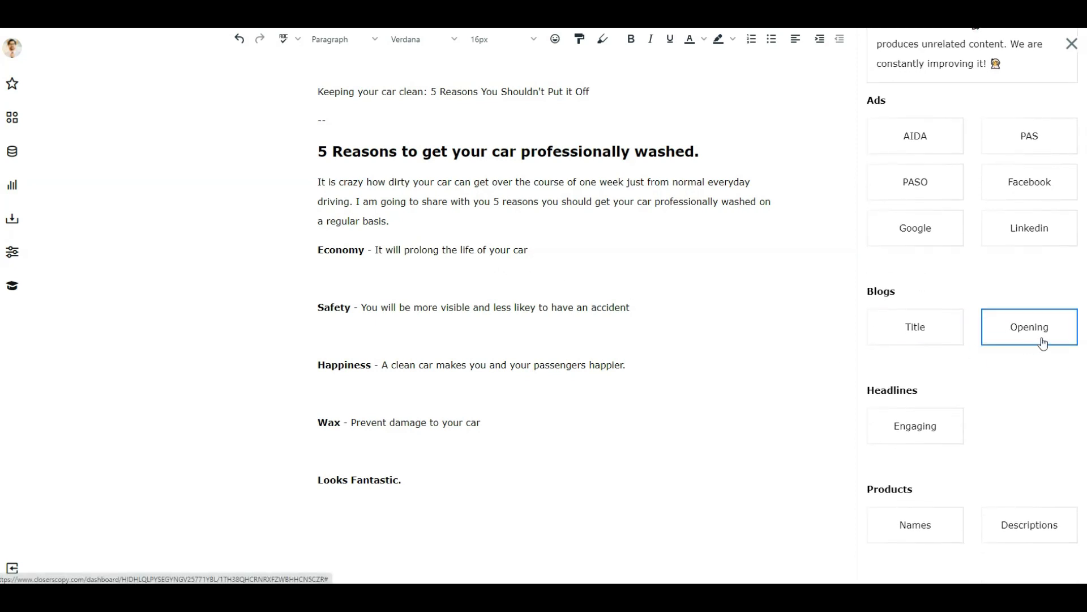
scroll(1040, 341, down, 1)
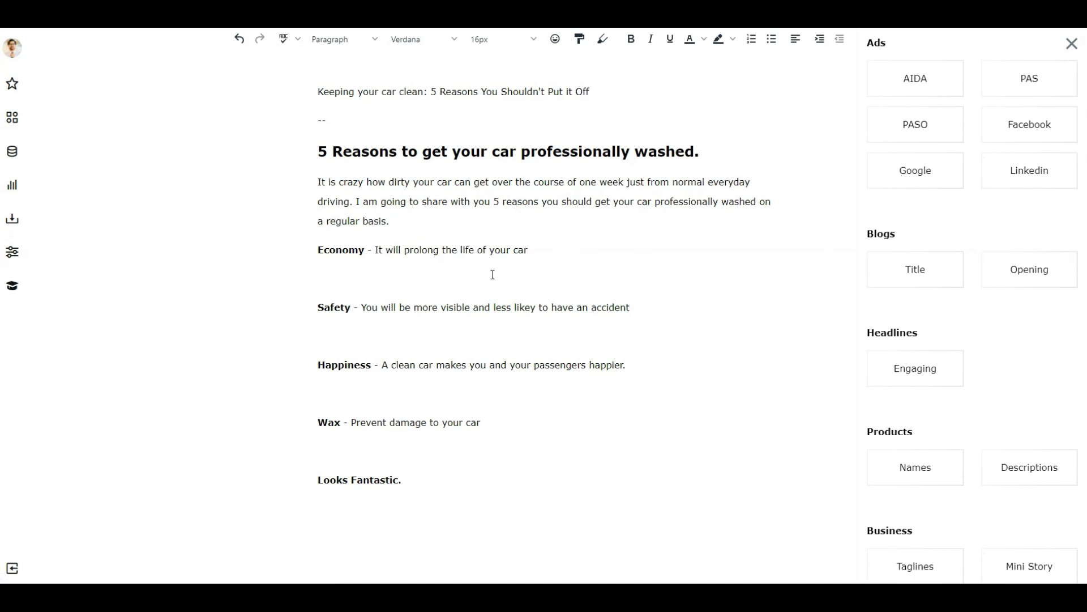
scroll(963, 279, down, 2)
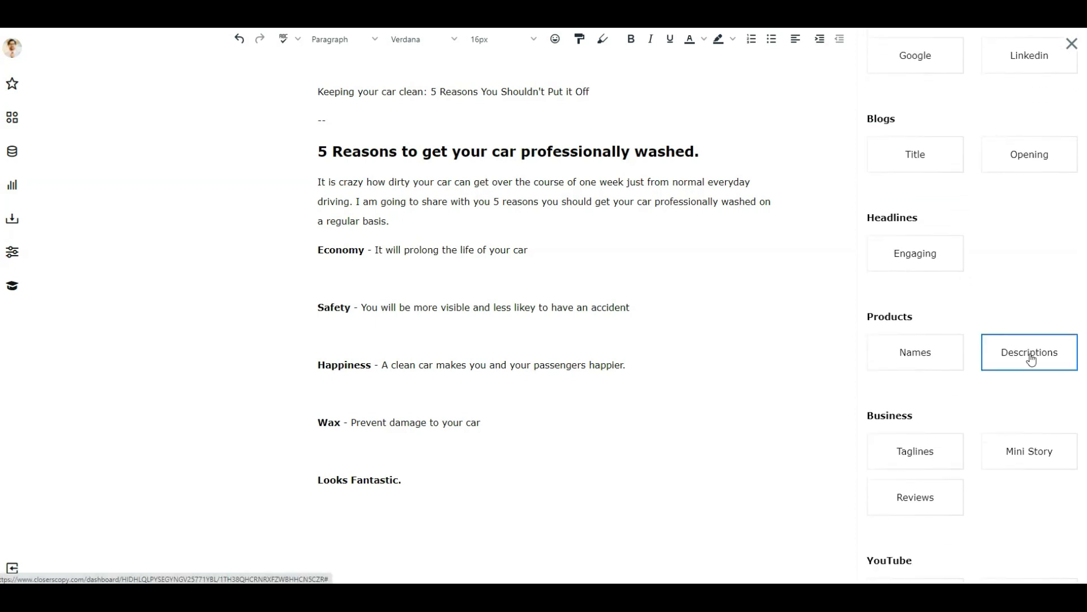
drag(921, 319, 866, 318)
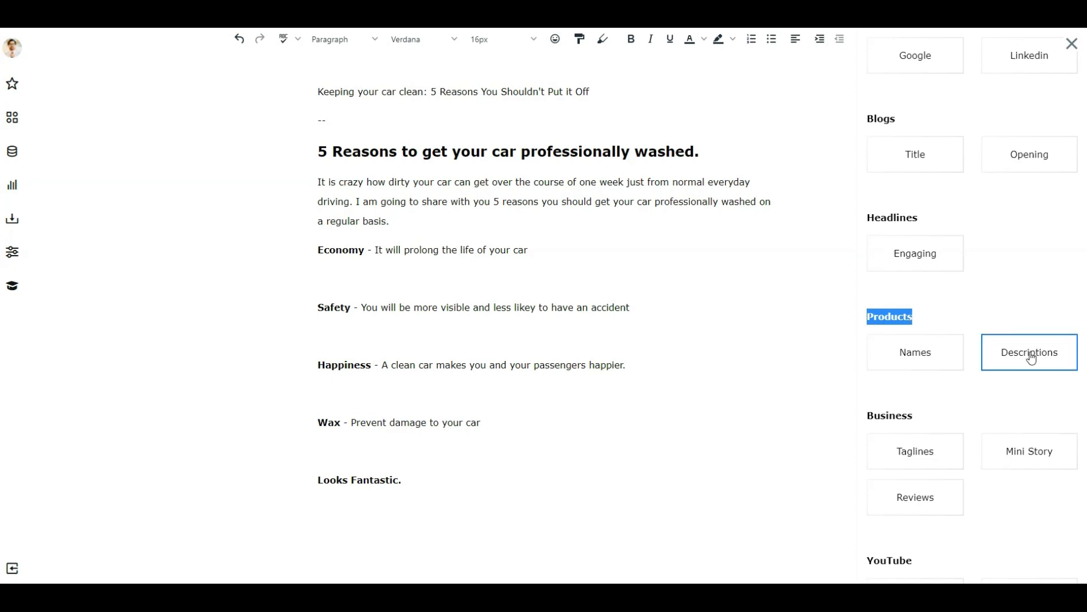
scroll(978, 362, down, 3)
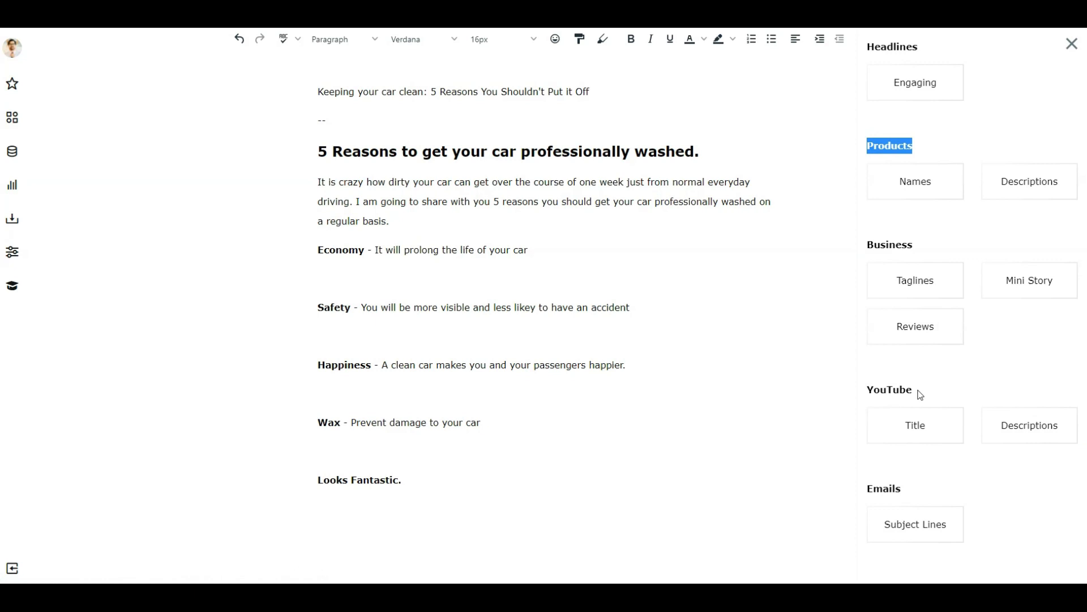
scroll(971, 380, up, 6)
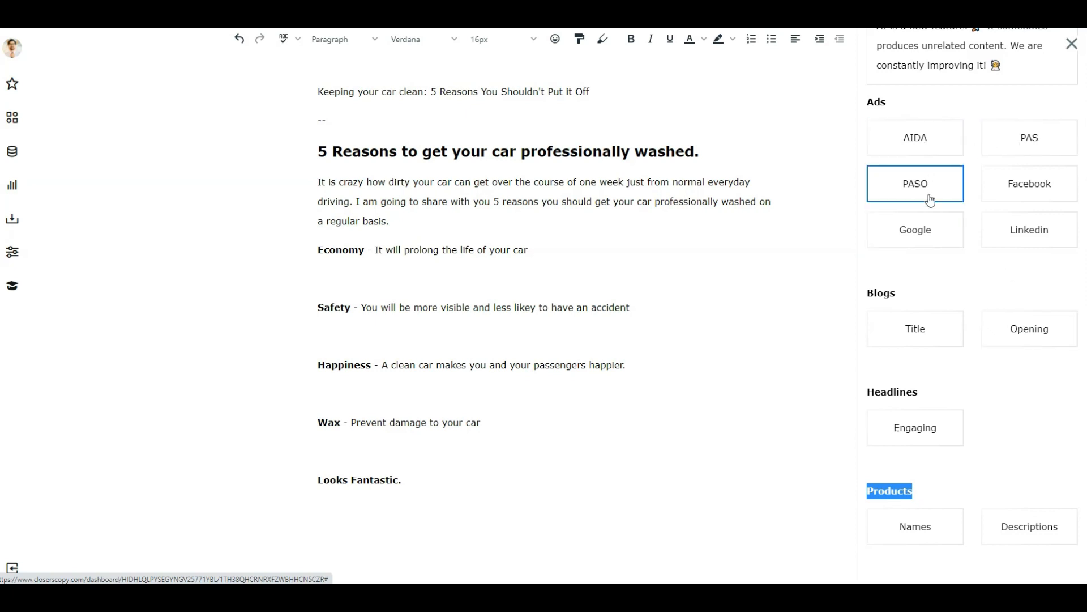
Insert an empty line beneath the Economy point and open the blog Opening template.
click(549, 252)
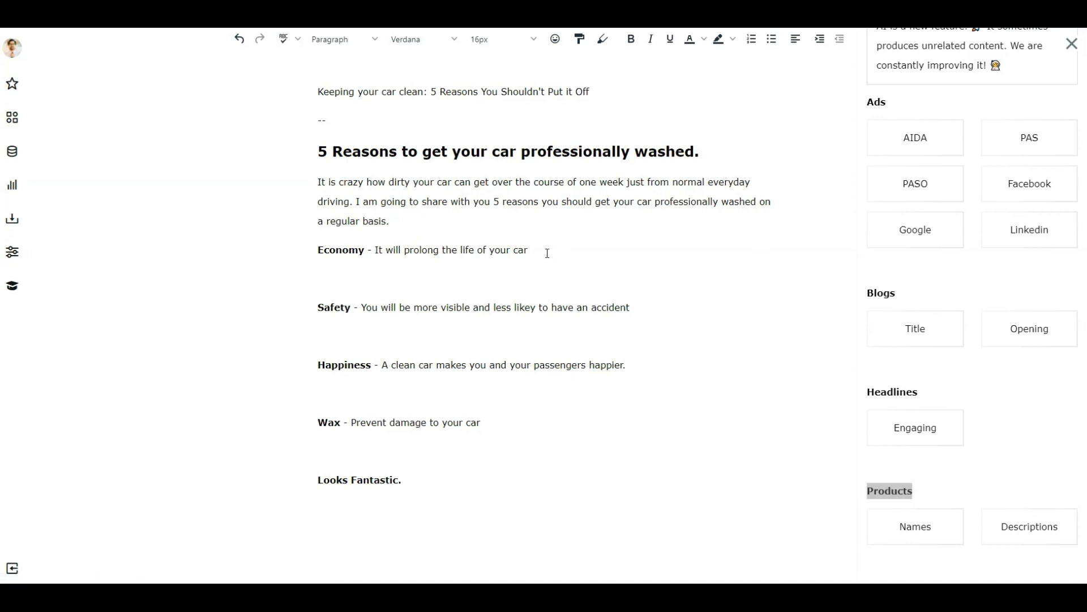
key(Return)
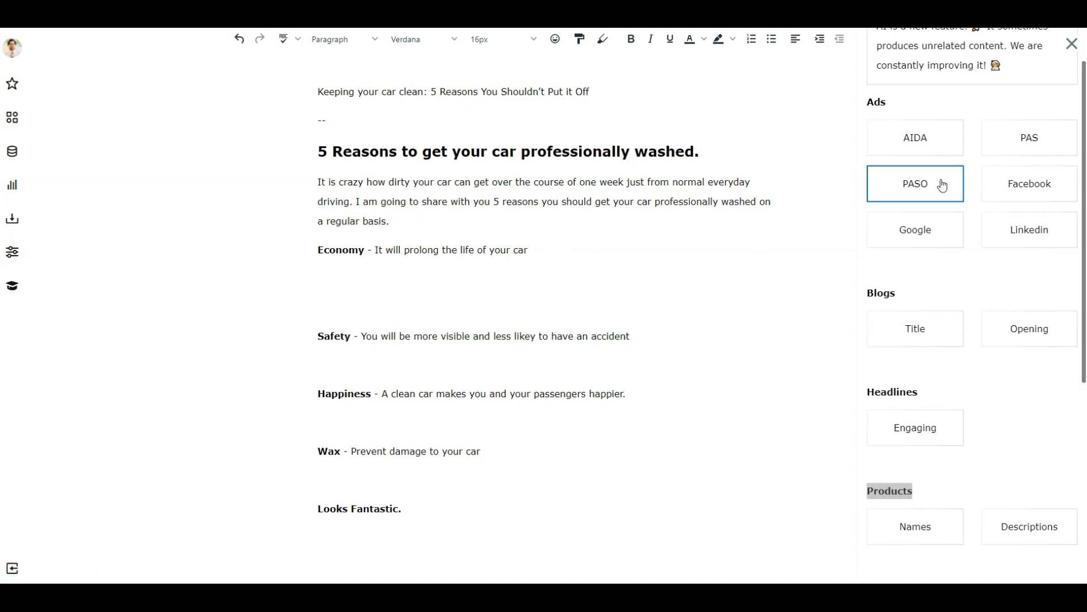
click(1037, 330)
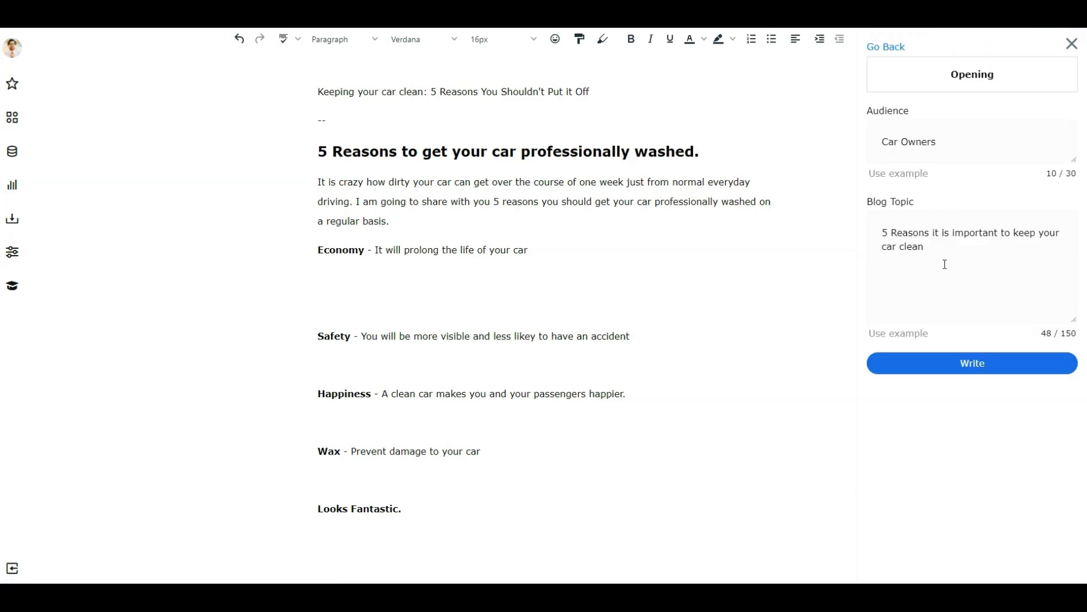
Replace the blog topic with "A car wash will prolong the life of your car" and generate the opening text under Economy.
drag(944, 260, 874, 222)
key(BackSpace)
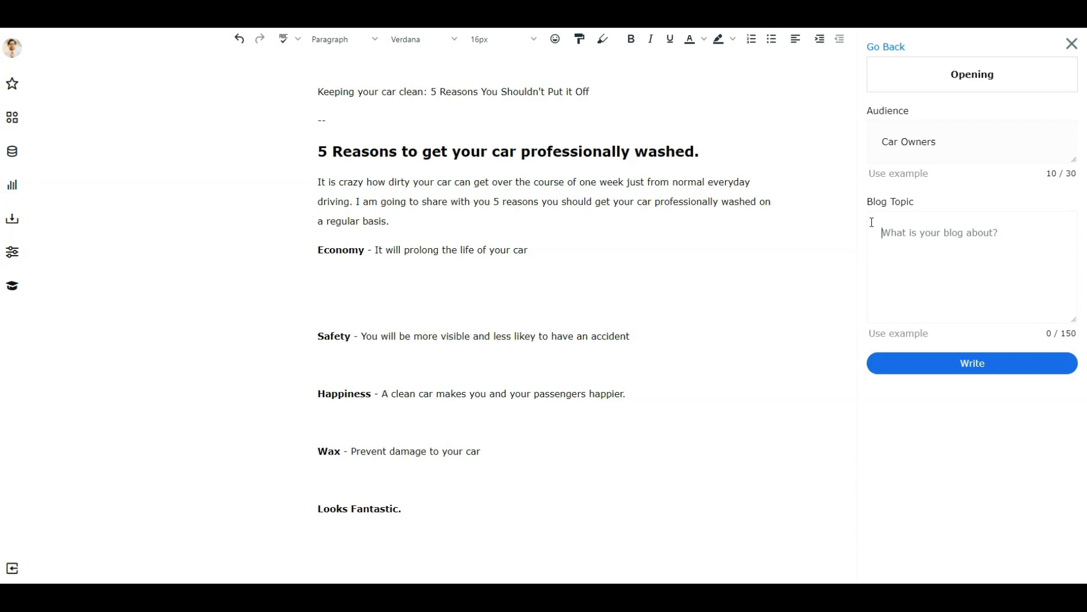
text(Car O)
text(w)
key(BackSpace)
key(BackSpace)
key(BackSpace)
key(BackSpace)
key(BackSpace)
text(A car wash will)
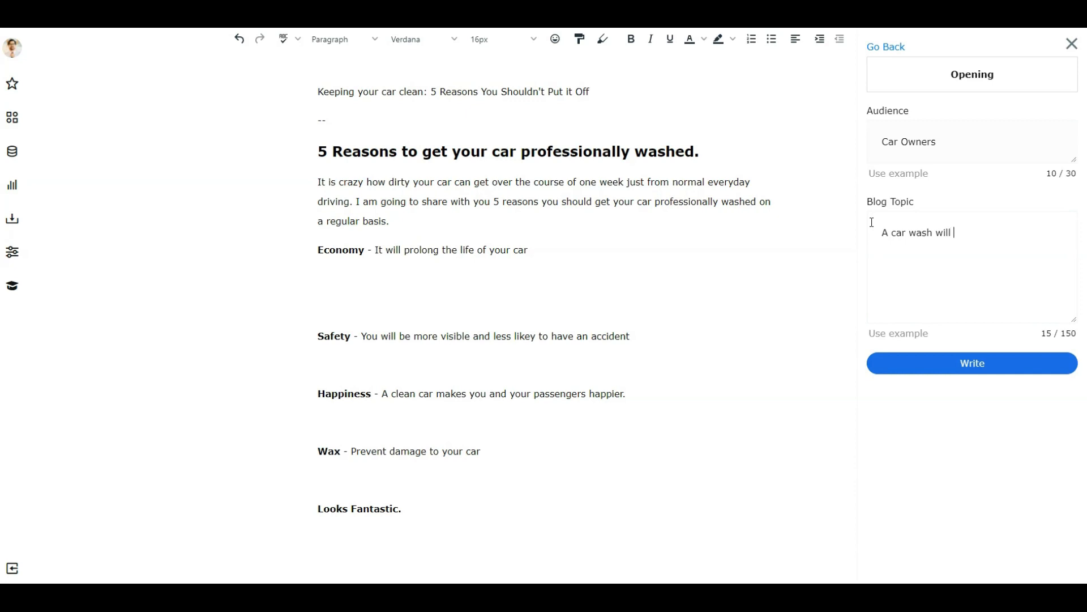
text( prolong the life of your car)
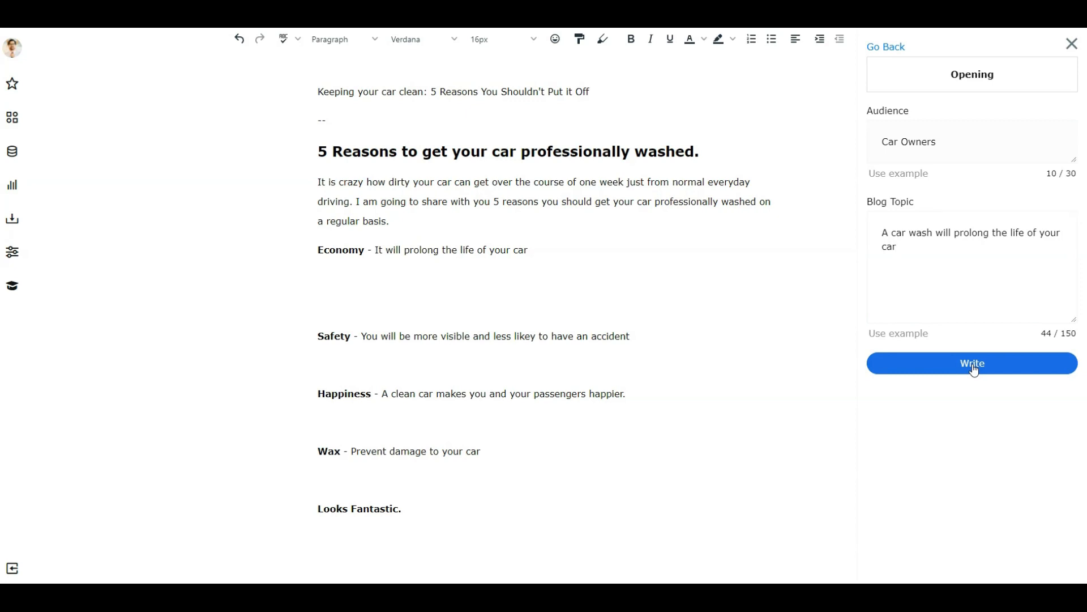
click(949, 367)
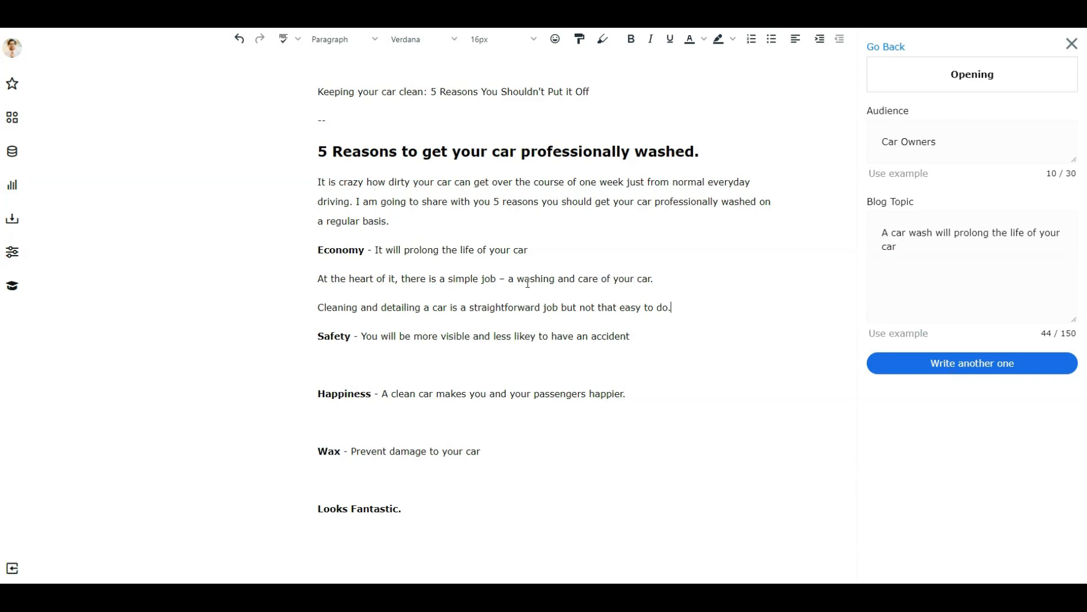
Add two empty lines between the generated Economy text and the Safety point.
scroll(509, 283, down, 1)
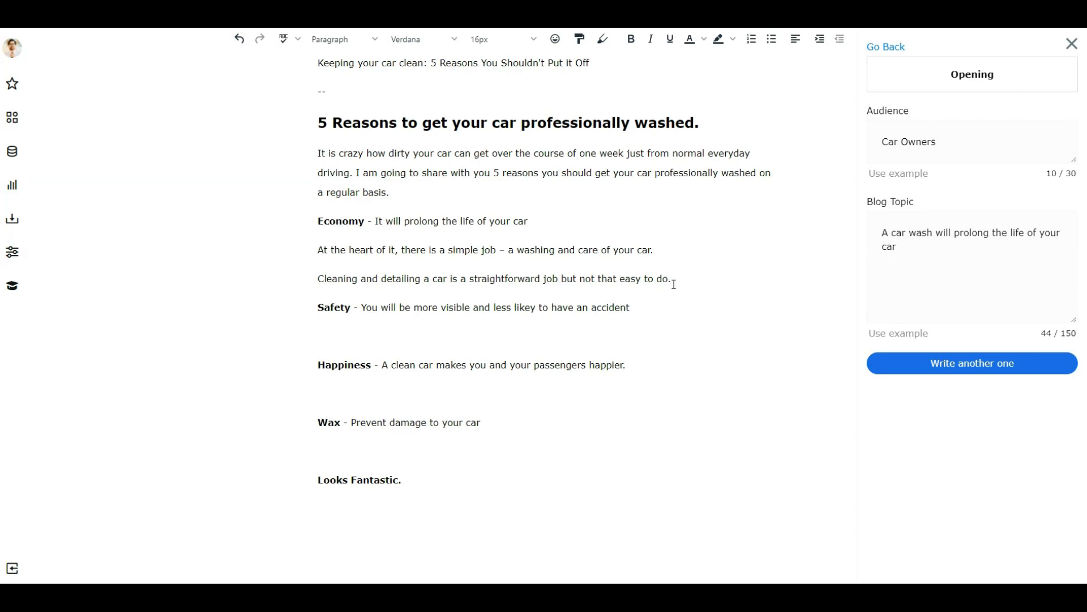
key(Return)
key(Return)
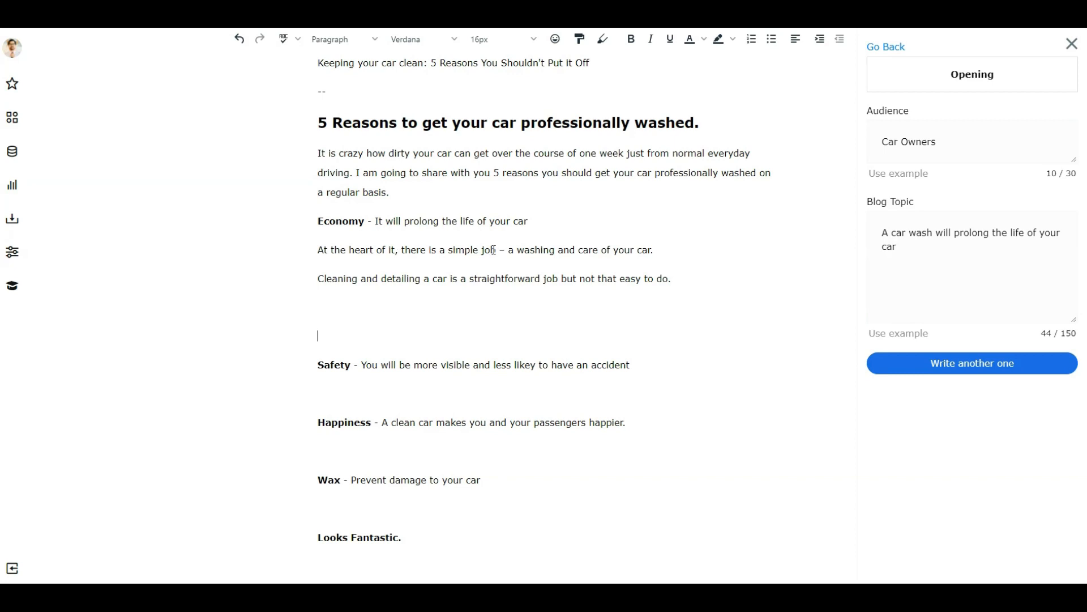
Replace the end of the first generated Economy sentence, from the dash onward, with ", clean out the car".
drag(500, 250, 665, 251)
key(BackSpace)
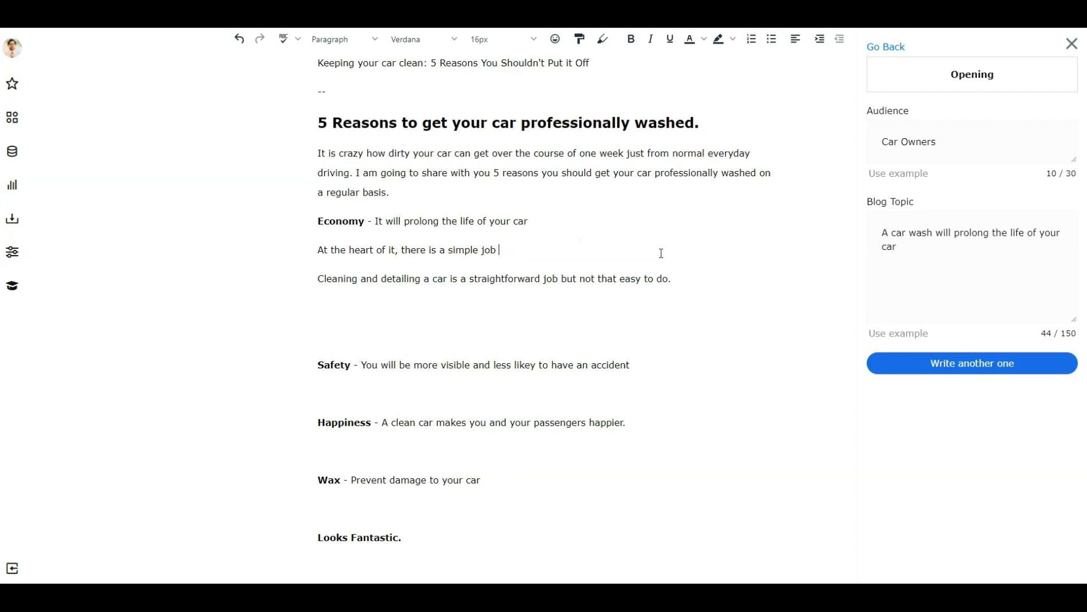
text(,)
text( clean out the car)
Continue the first Economy paragraph with "We all feel the need to clean our car when it gets dirty whether that is on the outside or the inside.".
text(. We all feel)
text(the need to clean our car when it gets dirt)
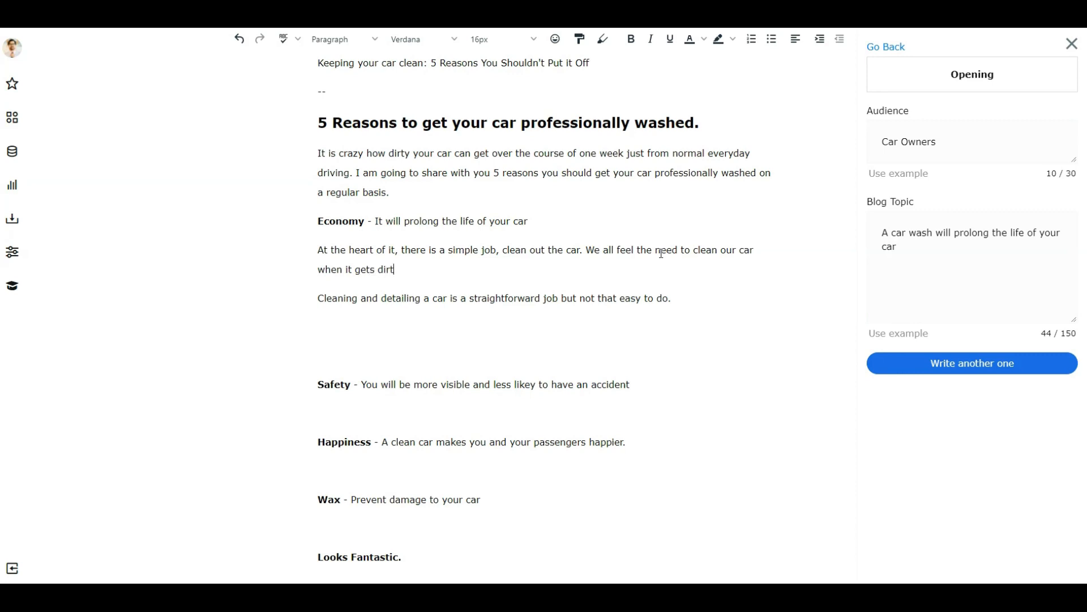
text(y wheteh)
key(BackSpace)
key(BackSpace)
text(her that is on the outs)
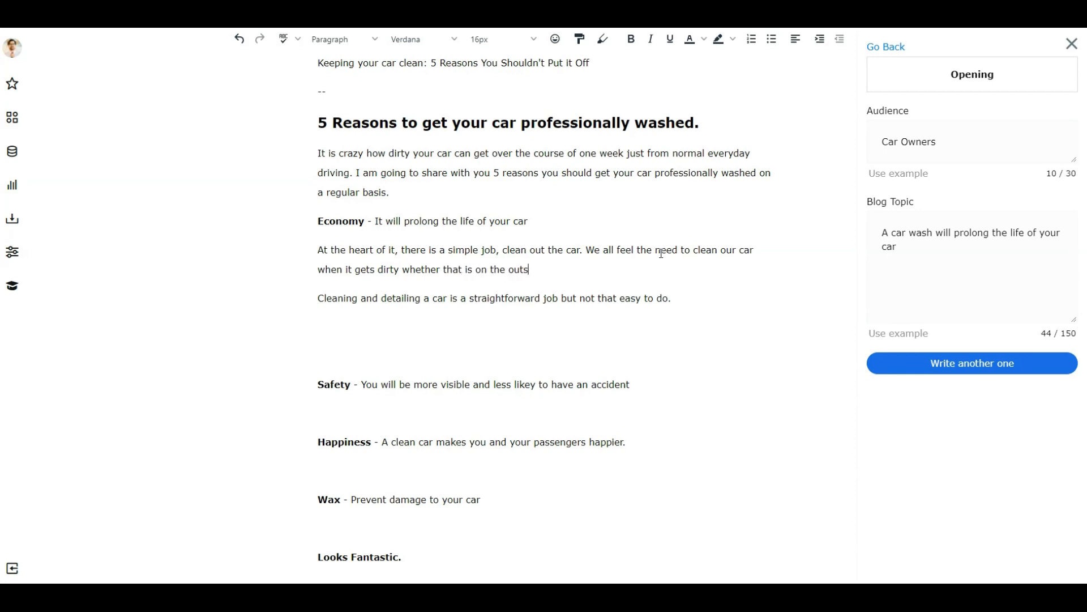
text(ide or the inside. However, being )
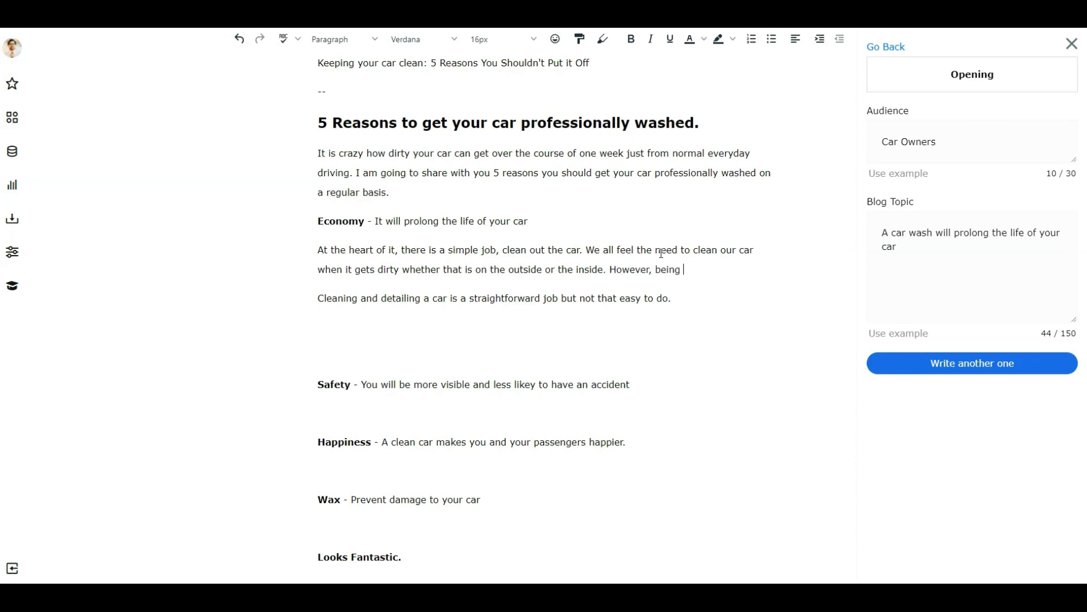
Finish the first Economy paragraph with "However, being busy can often lead us to putting it off.".
text(busy can often)
text(lead)
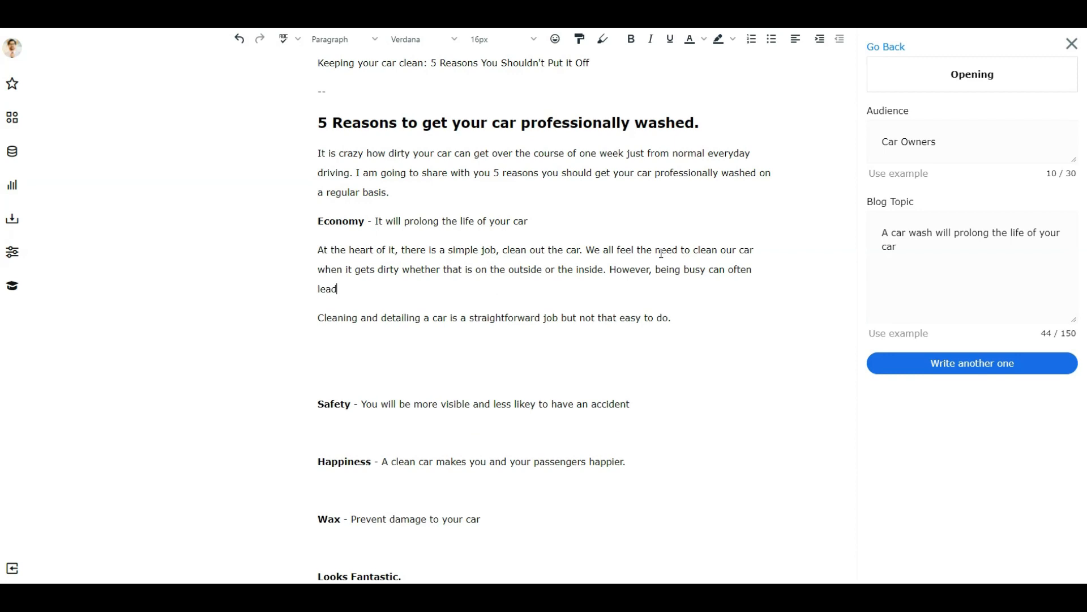
text( us to putting it off.)
Extend the cleaning and detailing sentence with "when it takes time away from your busy day." and add a line below it.
click(671, 320)
text(when it ta)
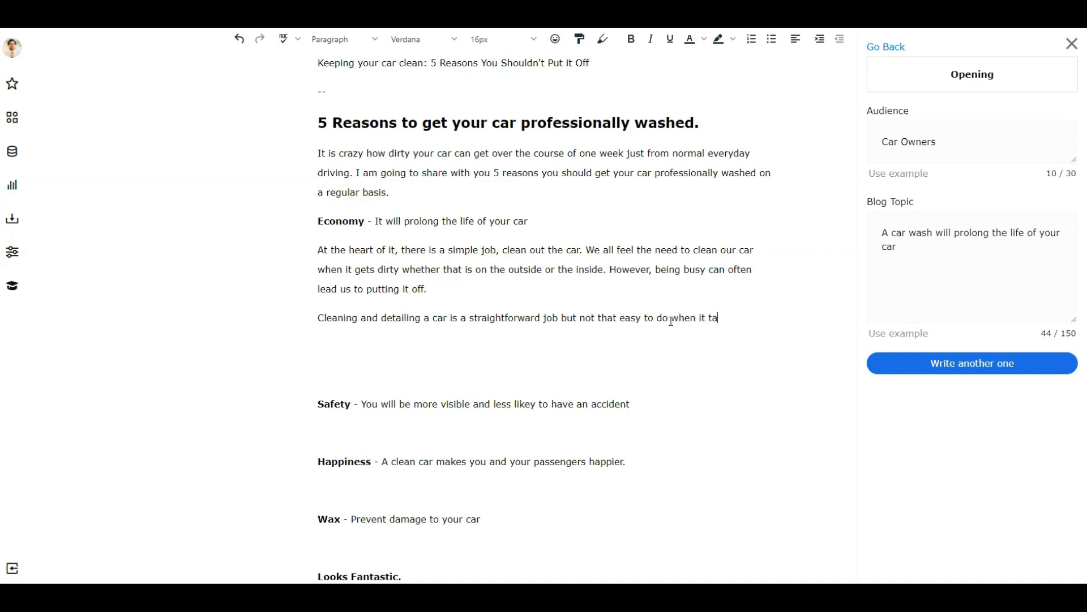
text(kes time away f)
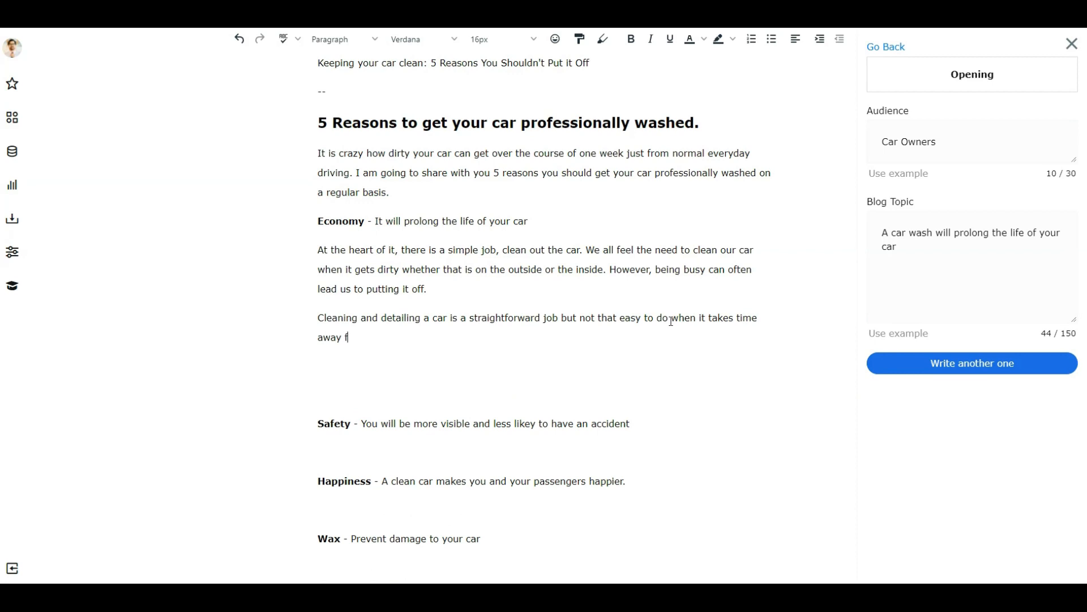
text(rom your busy day)
text(.)
key(Return)
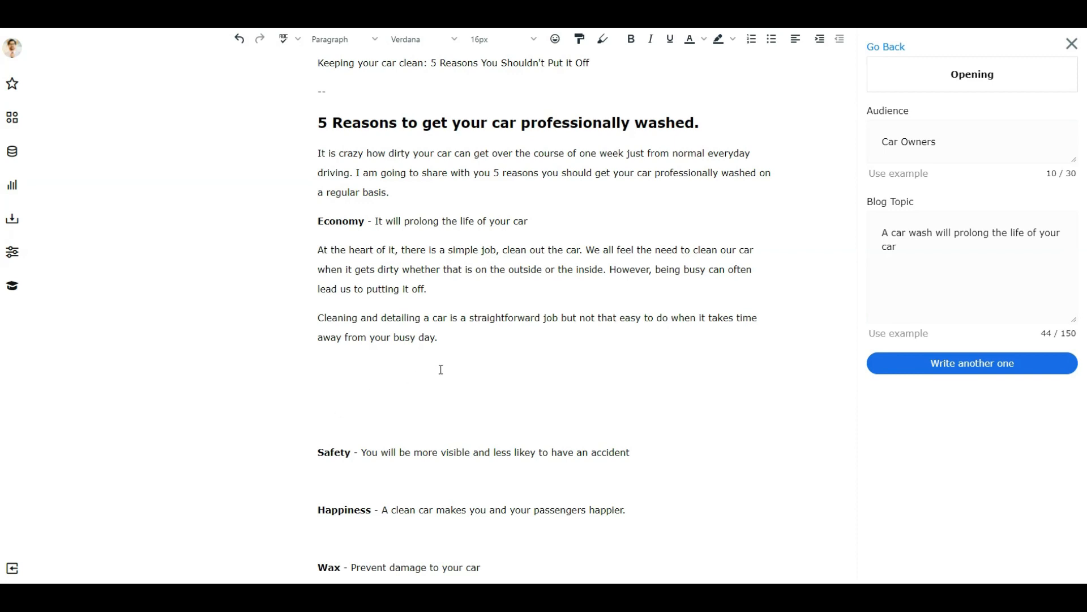
Review the two Economy paragraphs and return to the AI writing template list.
drag(440, 338, 319, 249)
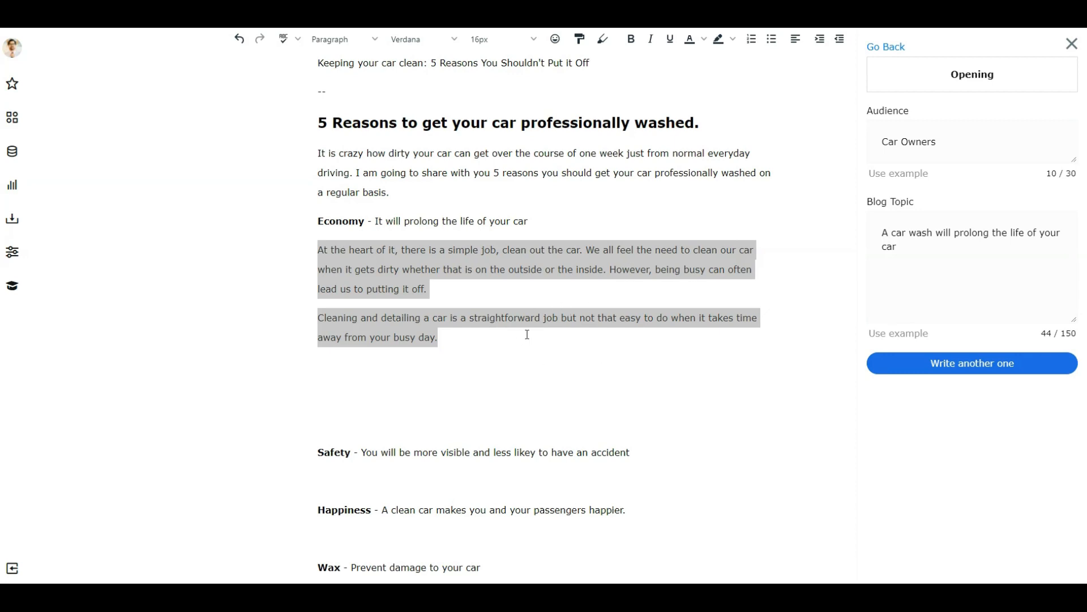
click(624, 337)
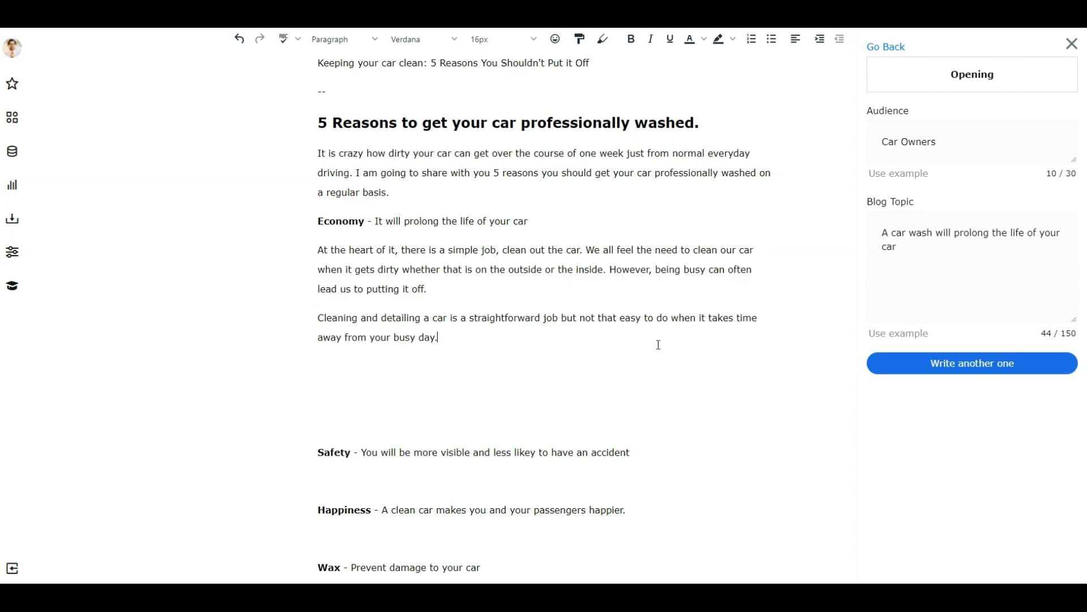
click(887, 47)
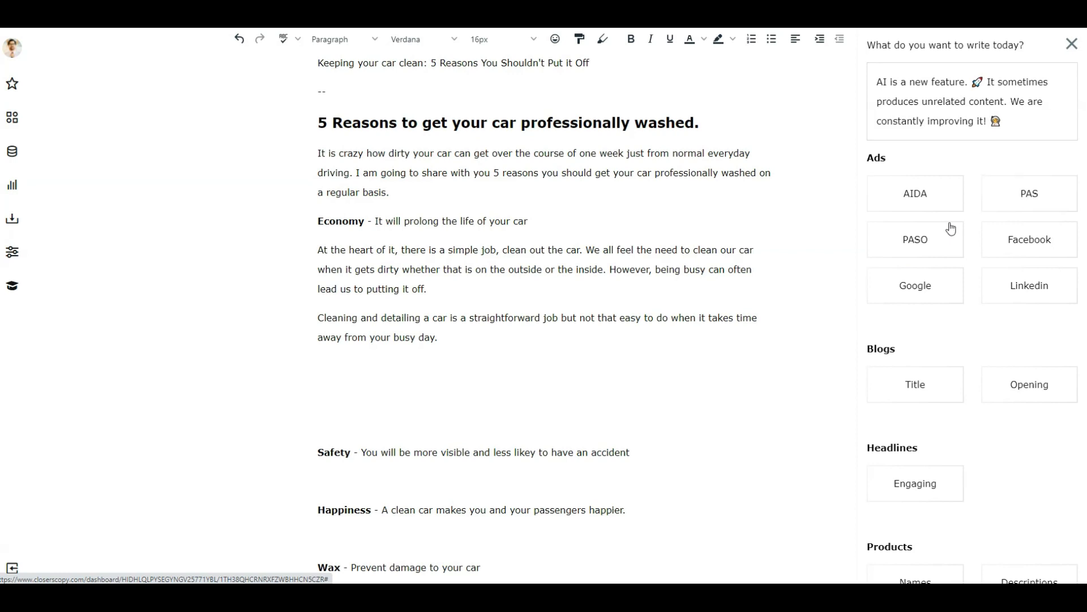
Start a third Economy paragraph reading "When you get your car cleaned it will prolong the life of your car".
click(501, 345)
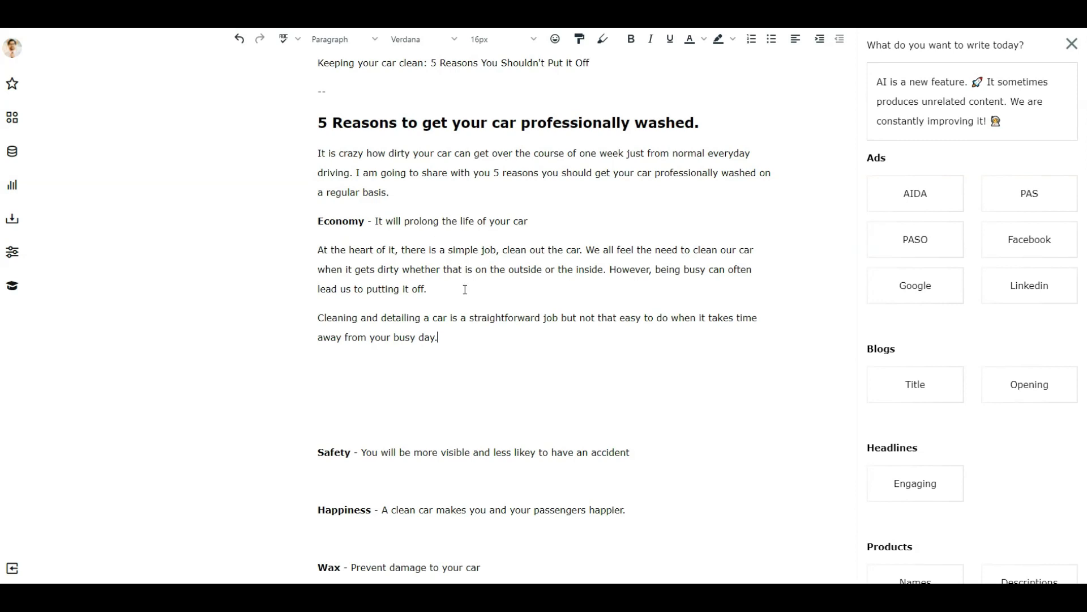
key(Return)
text(When you get your car cleaned)
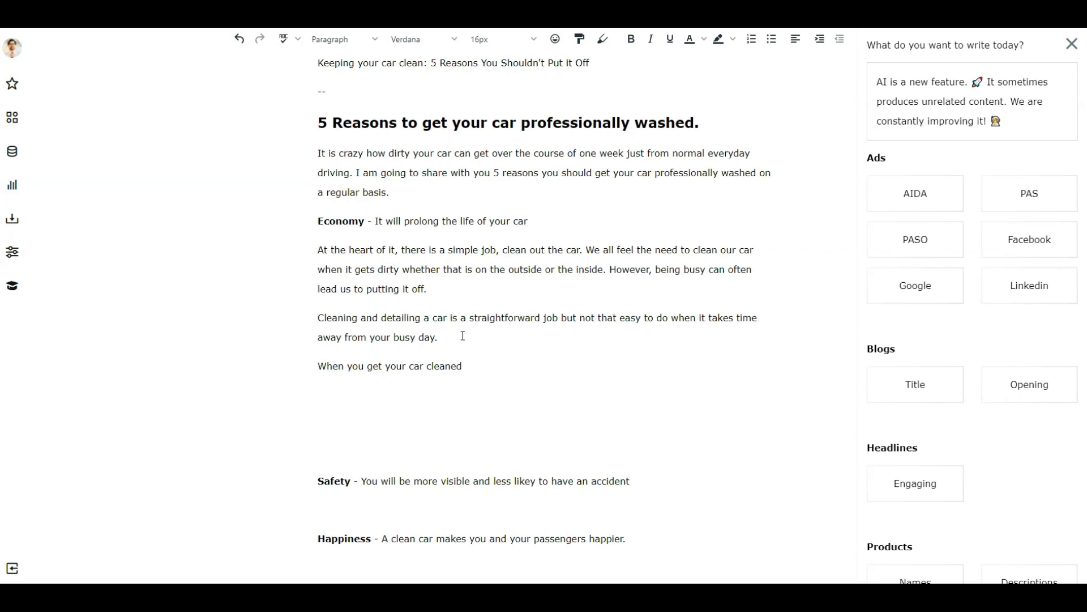
text(it will prolong the life of your car)
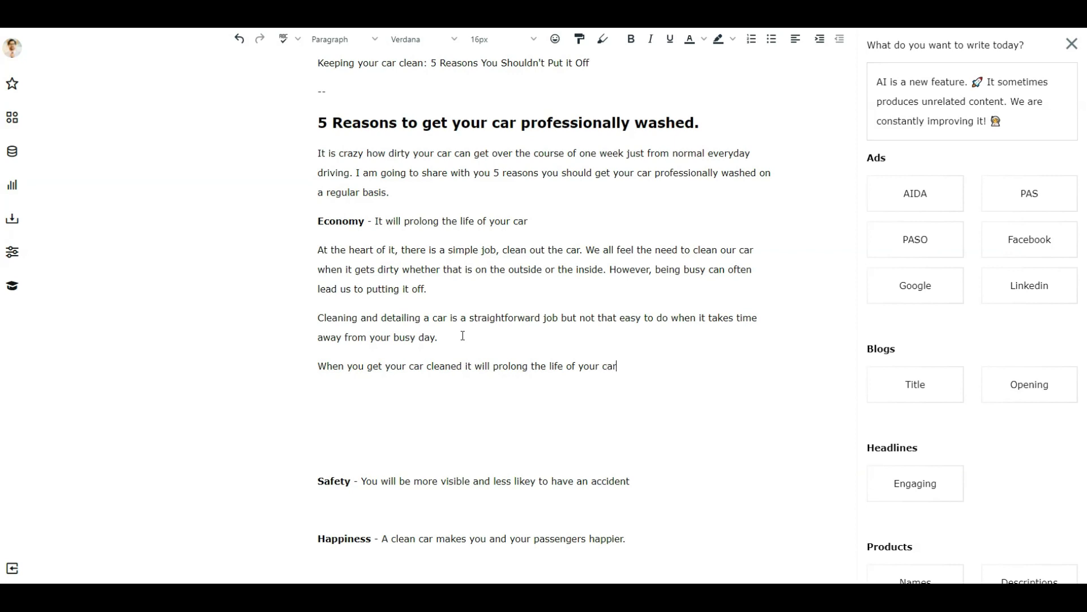
Add the sentence "Keeping dirt off of your paint will leave the paint job lasting longer and looking fresh." followed by a new line.
text(. Keeping dirt off of your )
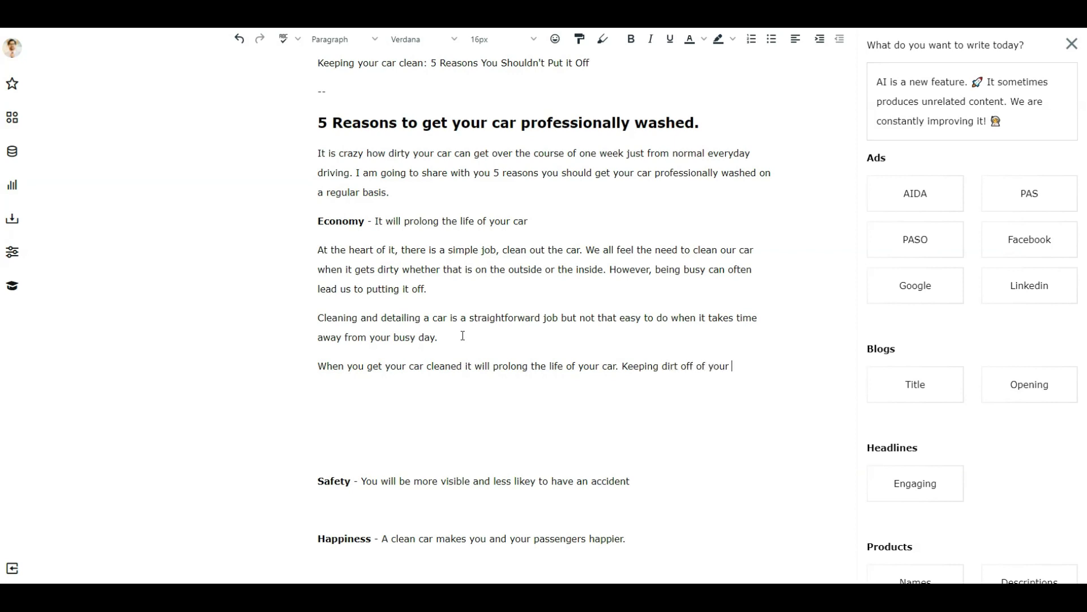
text(paint will leave the )
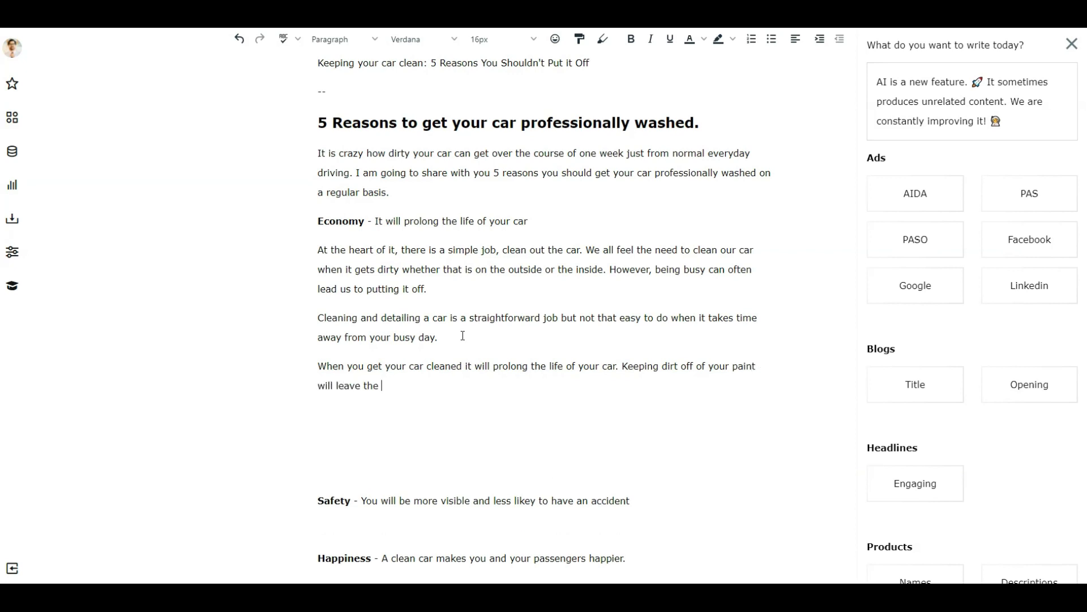
text(paint job lasting longer and )
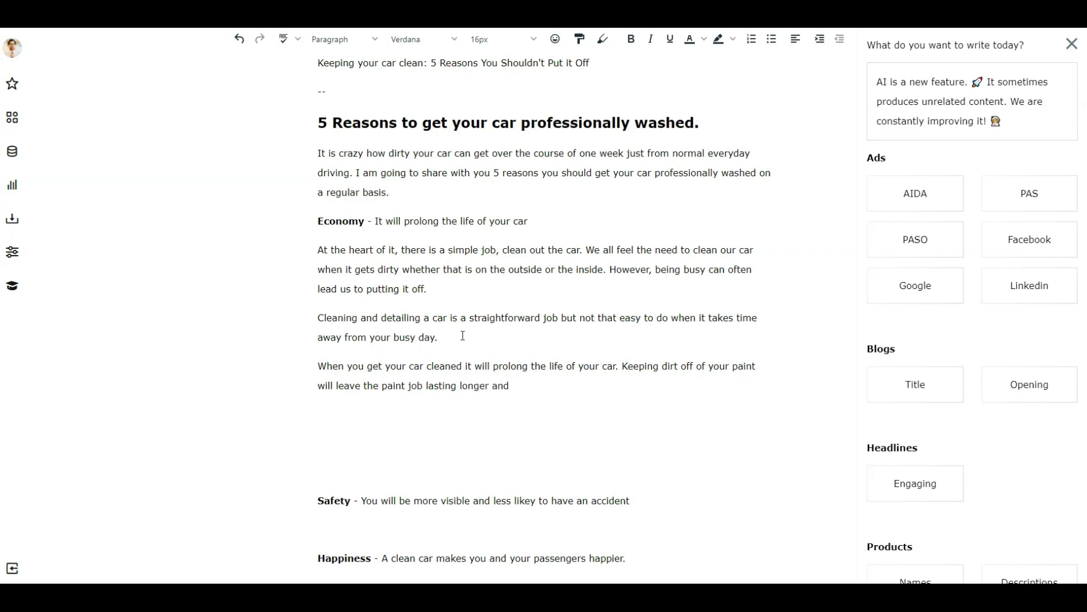
text(looking fresh.)
key(Return)
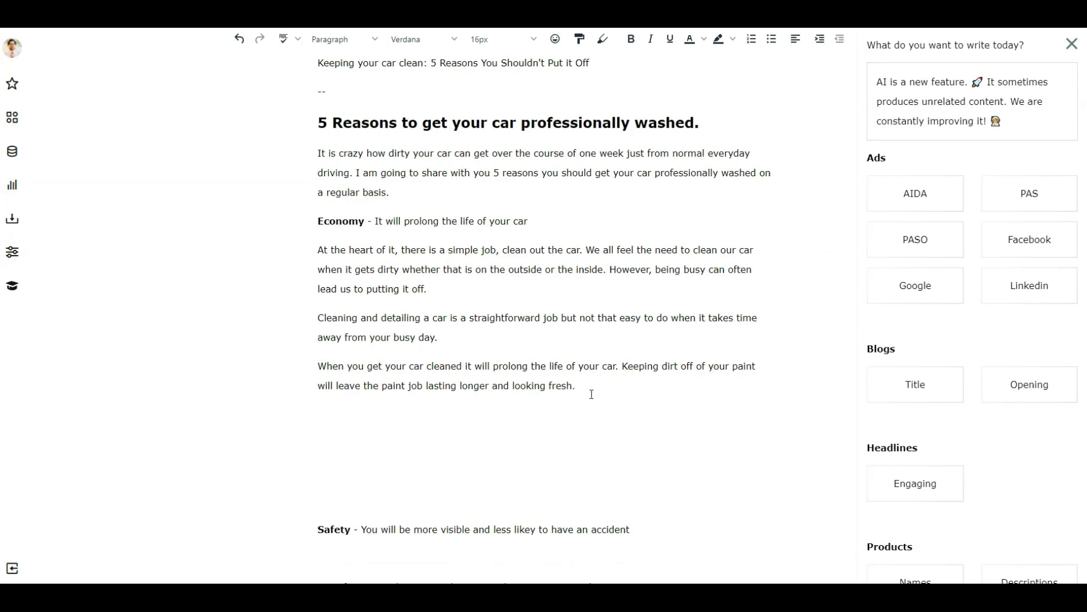
Generate another blog Opening on the topic "Keeping dirt off of your cars paint job will prolong the life of your car".
click(1023, 389)
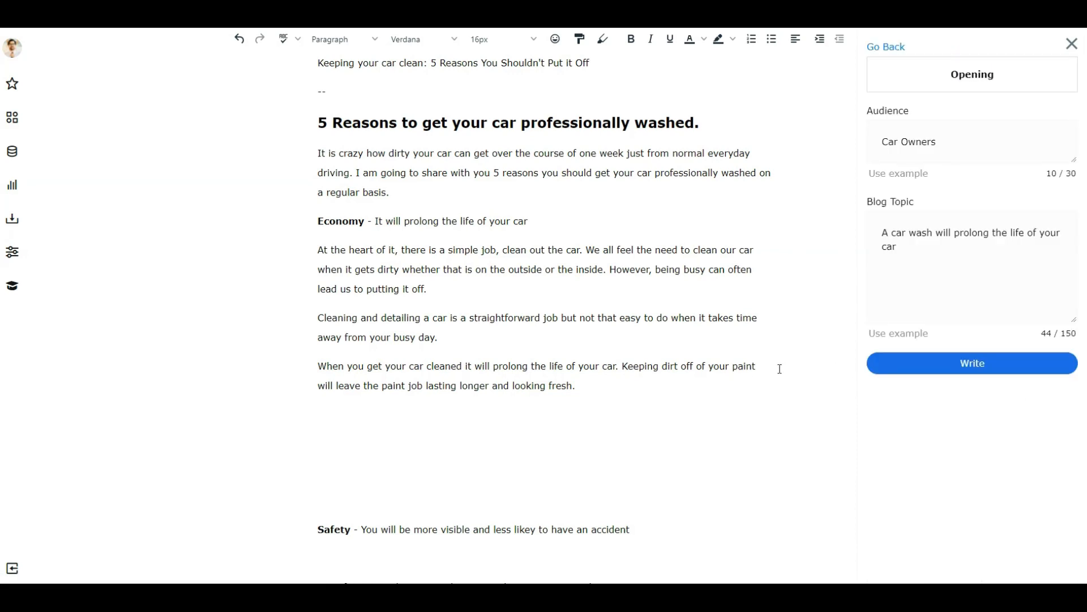
drag(896, 247, 870, 240)
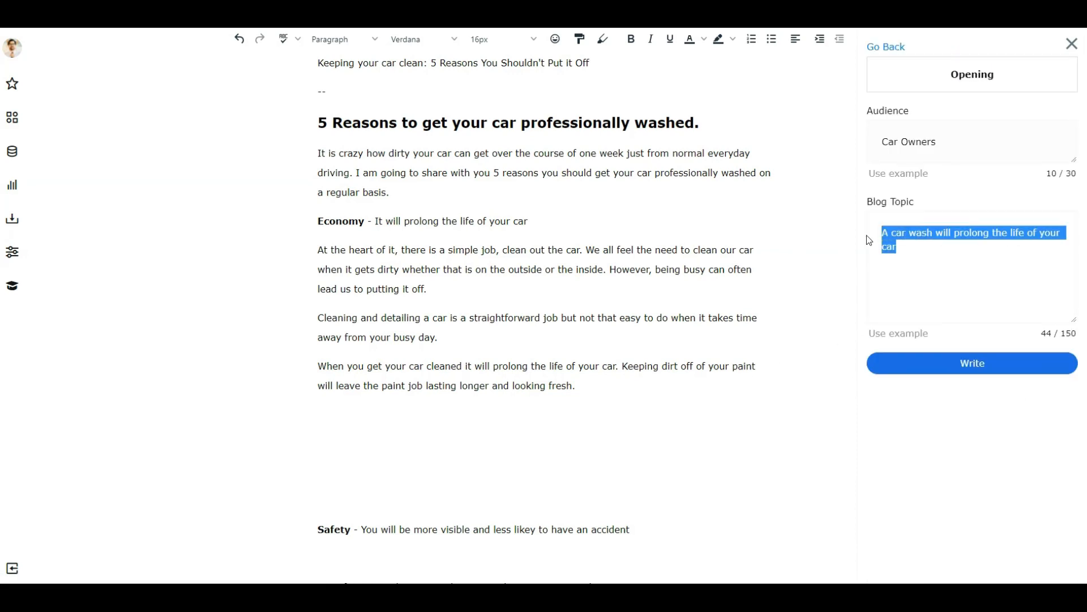
text(Keeping)
key(BackSpace)
text(g dirt off of your )
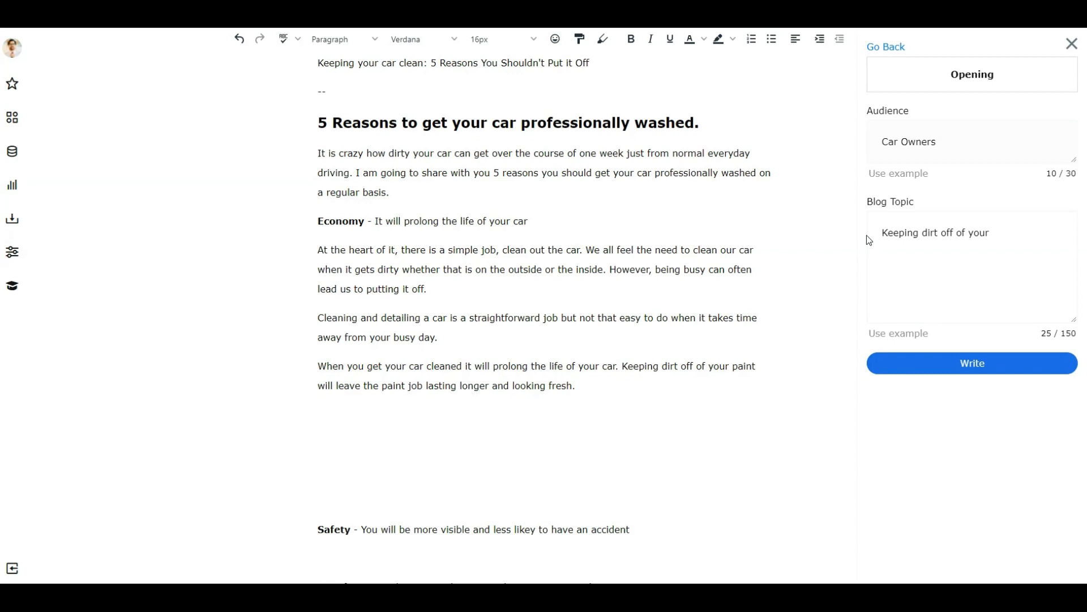
text(cars paint job will prolong the life of your car)
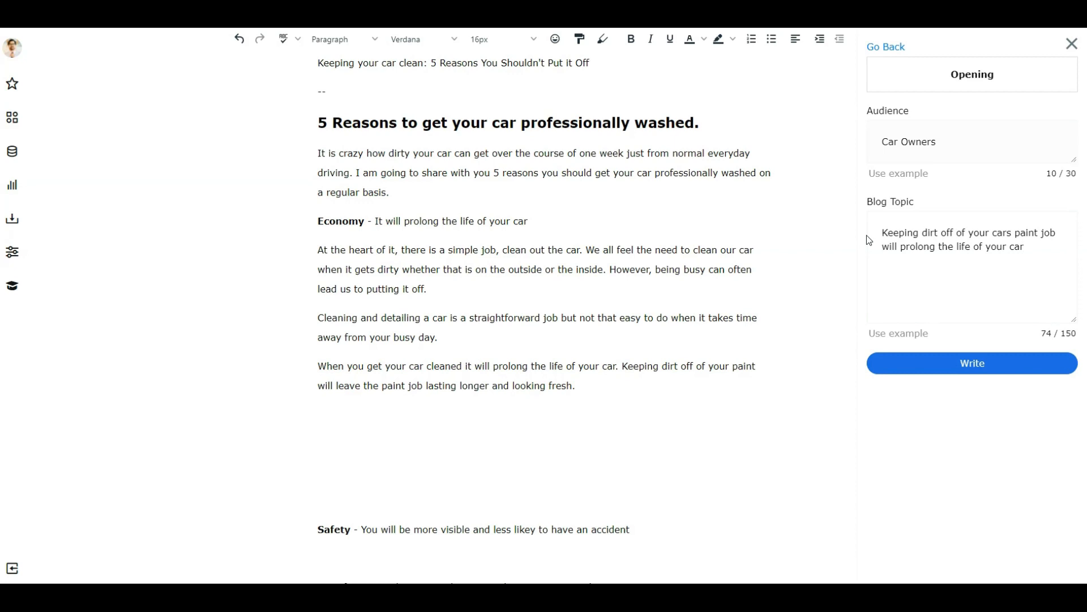
click(973, 363)
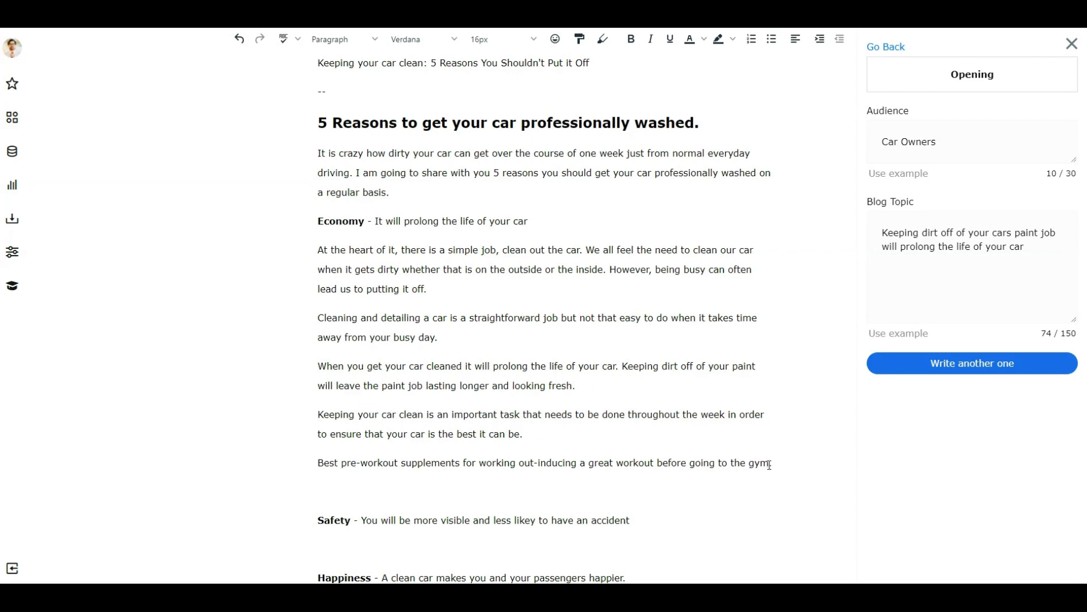
Delete the newly generated pre-workout supplements sentence and the "Keeping your car clean" paragraph from the Economy section.
drag(772, 463, 319, 465)
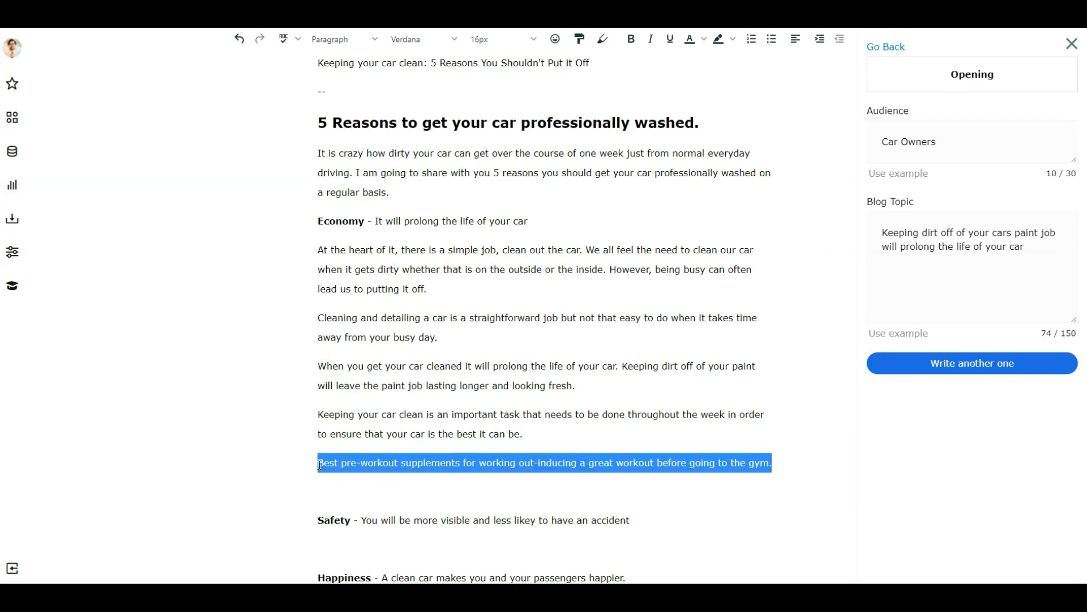
key(BackSpace)
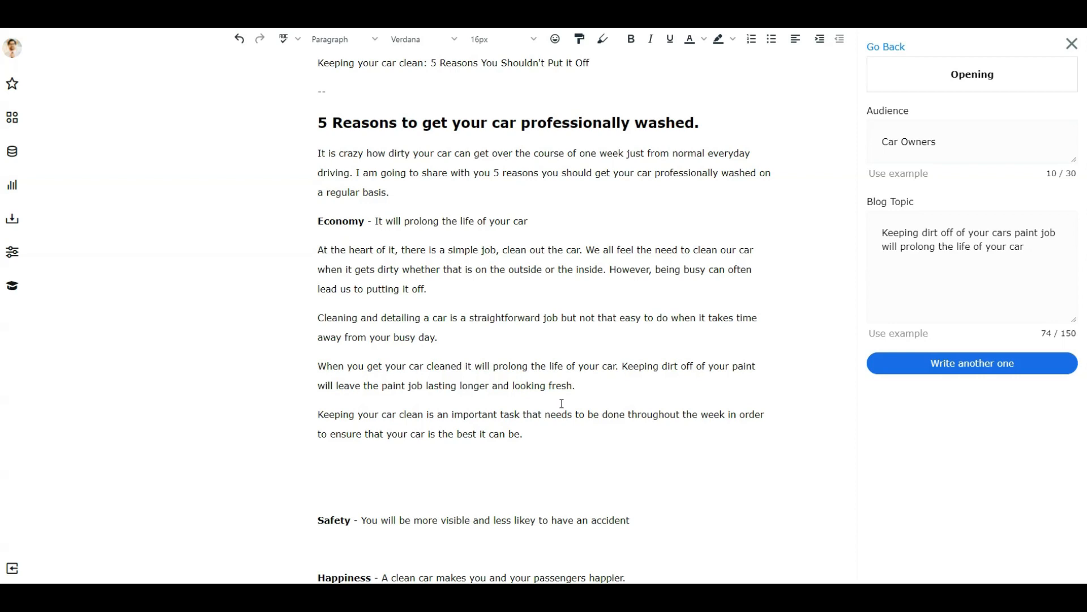
drag(525, 434, 491, 434)
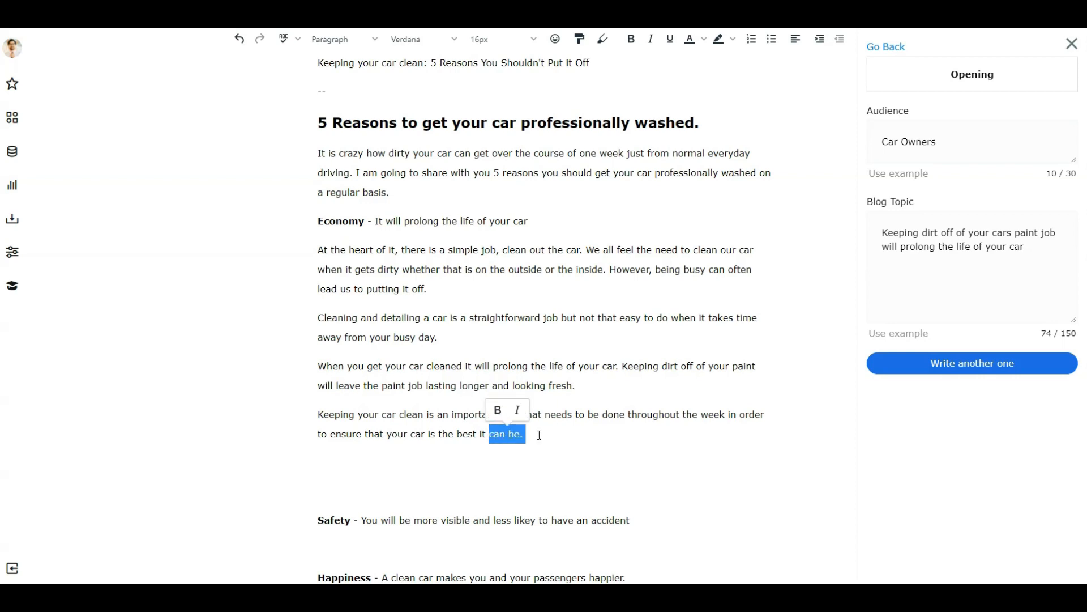
click(539, 435)
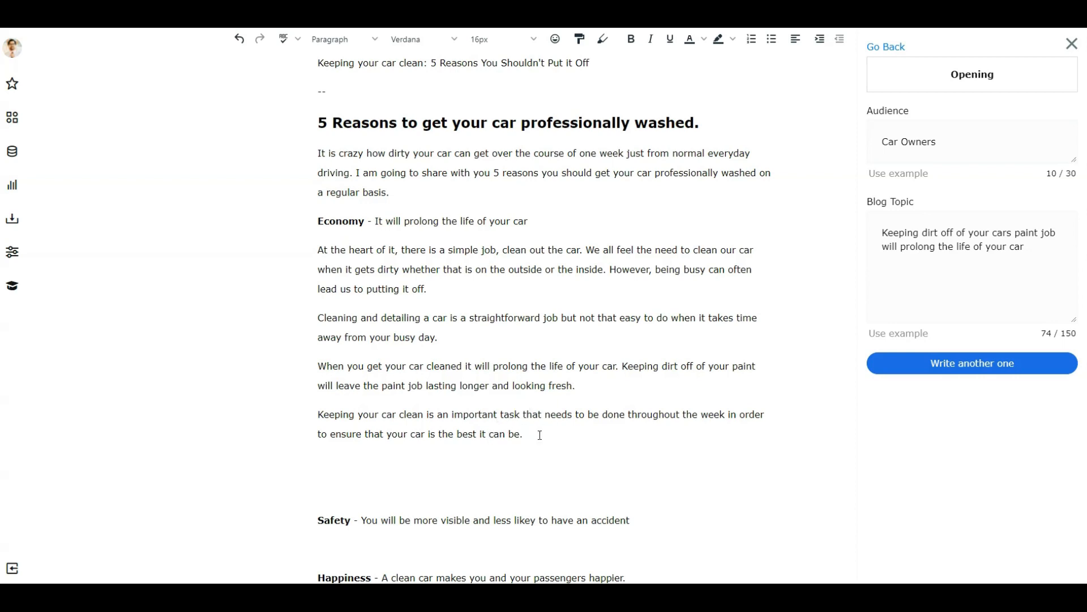
drag(537, 435, 314, 420)
key(BackSpace)
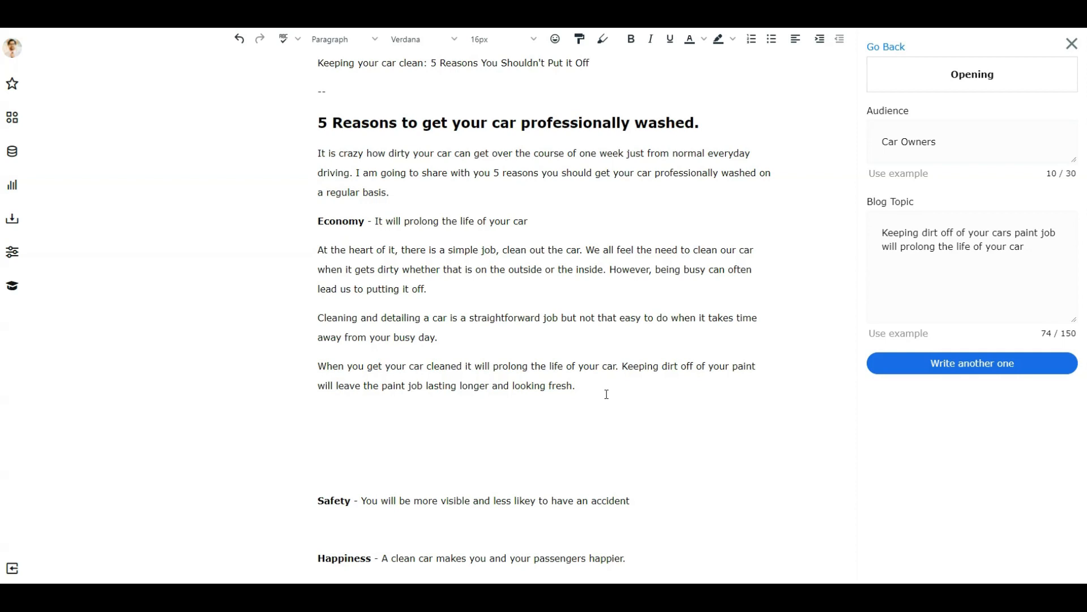
scroll(512, 395, down, 2)
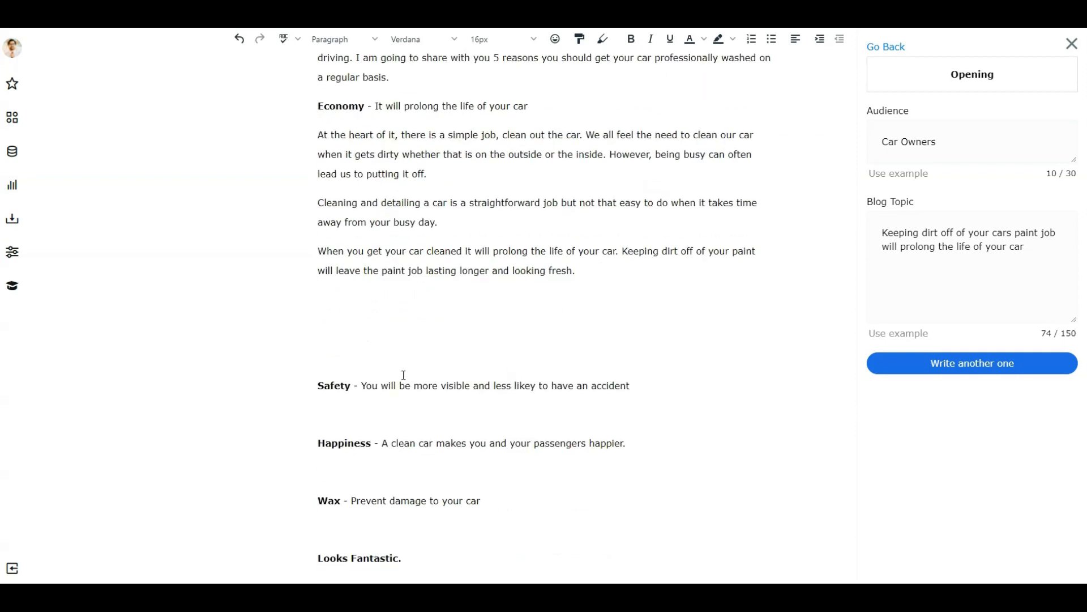
Remove two of the extra blank lines above the Safety heading.
click(341, 359)
key(BackSpace)
key(BackSpace)
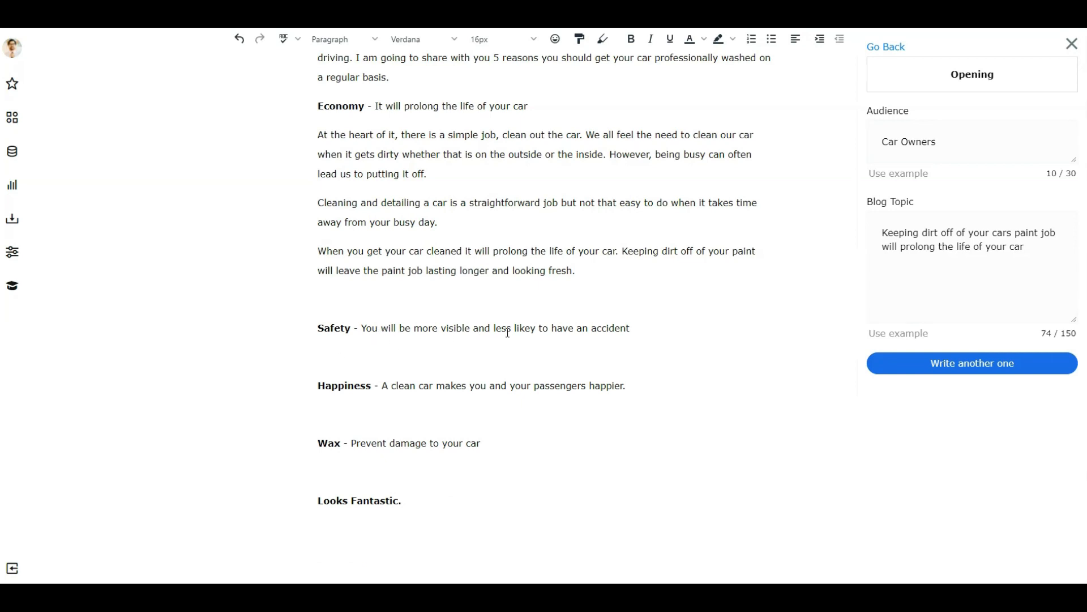
Under the Safety heading, generate an Opening for the audience "Drivers" on the topic "Why keeping your car clean keeps you safer on the road".
click(640, 329)
key(Return)
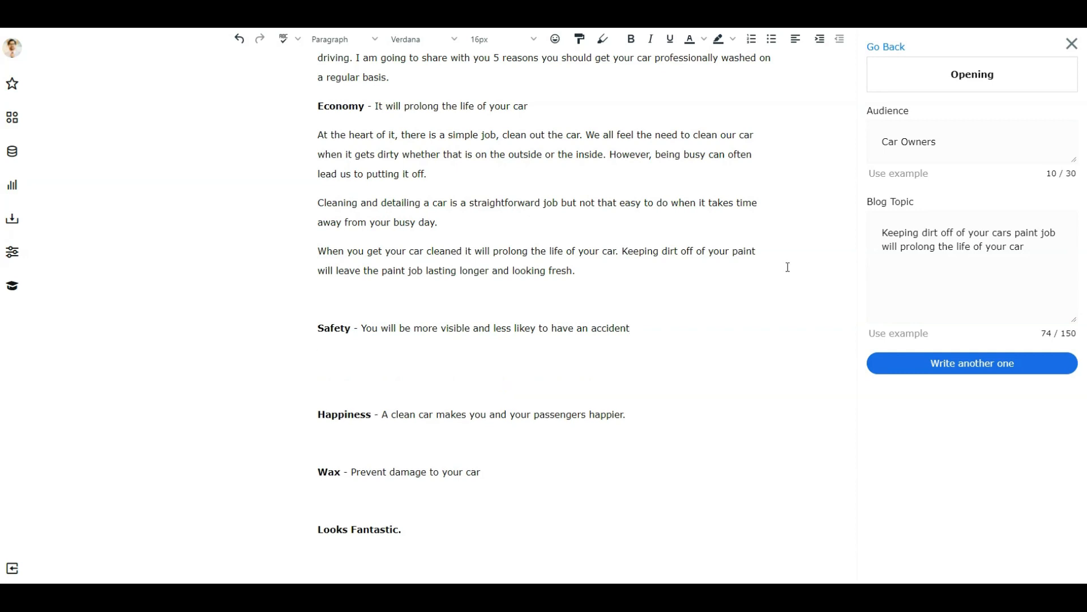
drag(1028, 249, 869, 228)
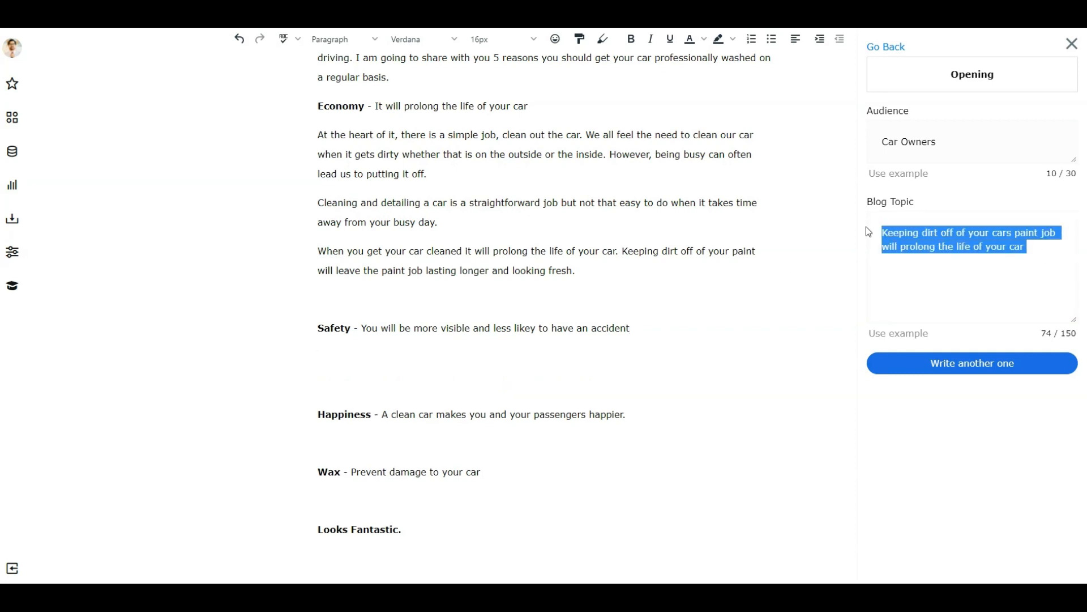
key(BackSpace)
text(W)
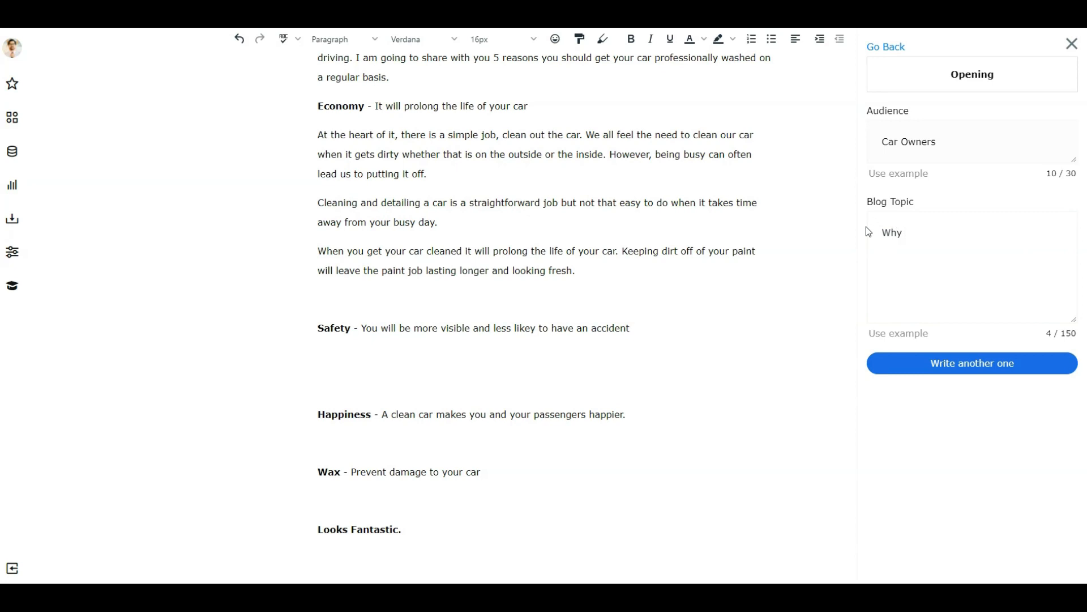
text(hy keeping your car clean)
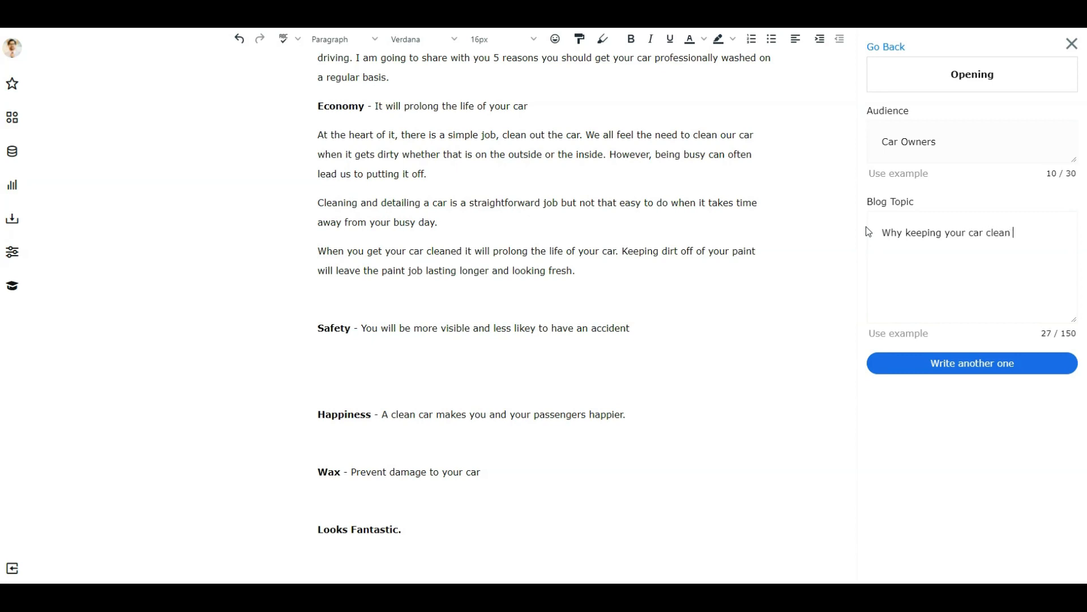
text( keeps you safer on the road)
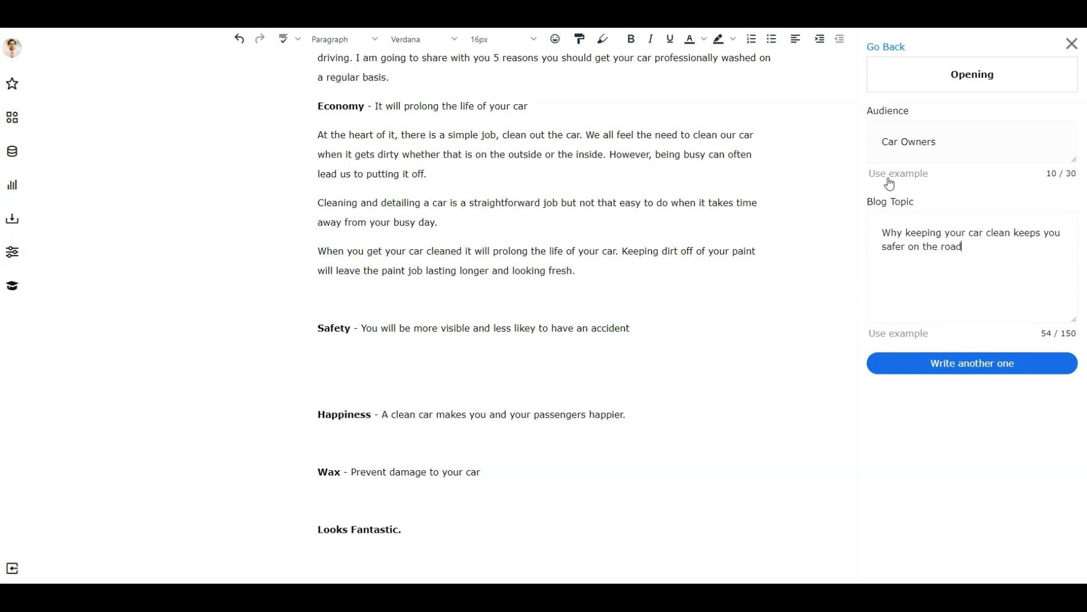
click(937, 141)
drag(937, 142, 857, 141)
text(Drivers)
click(974, 368)
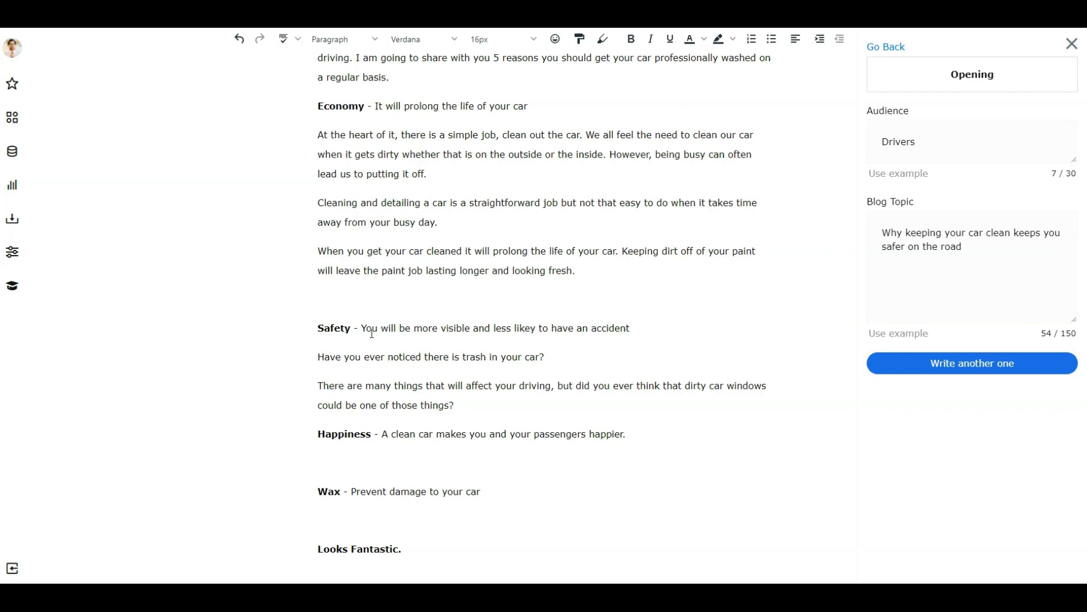
After the trash question in Safety, add "Trash on the floor or objects that fall to the floor can become a distraction and a hazzard.".
drag(362, 328, 664, 334)
click(661, 333)
click(556, 362)
text(Tra)
text(sh on the flo)
text(or ao)
text(or )
text(objects that fall)
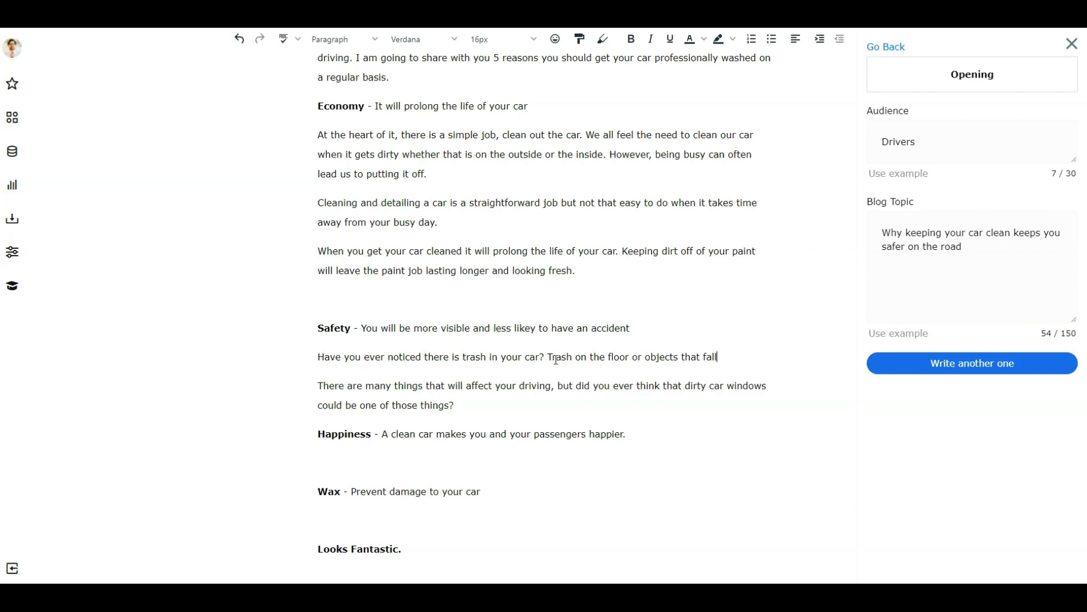
text( to the floor can)
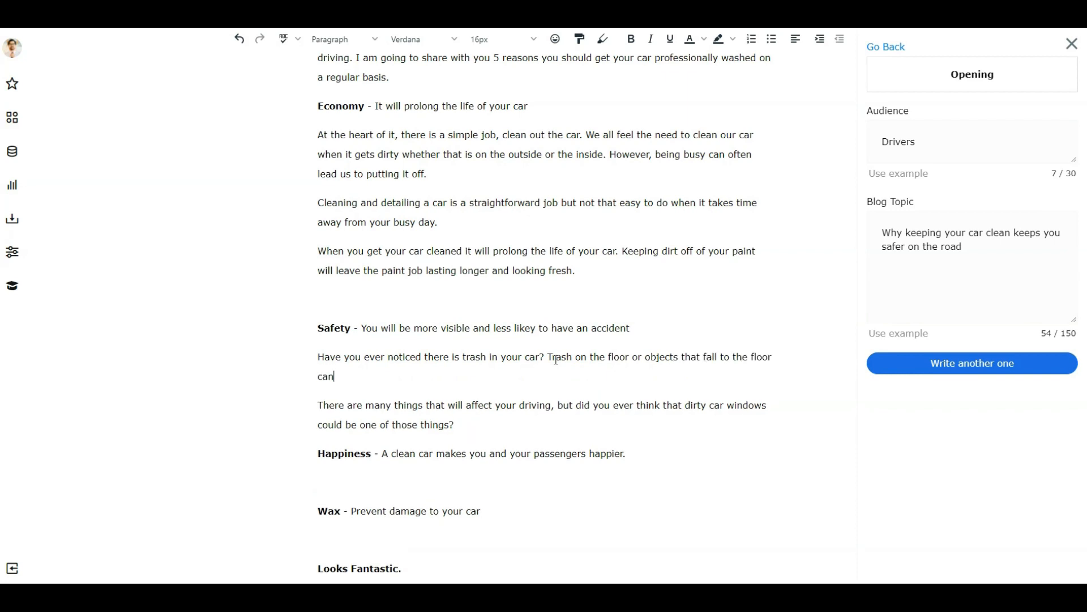
text( become a )
text(distraction and)
text( a hs)
text(zzard.)
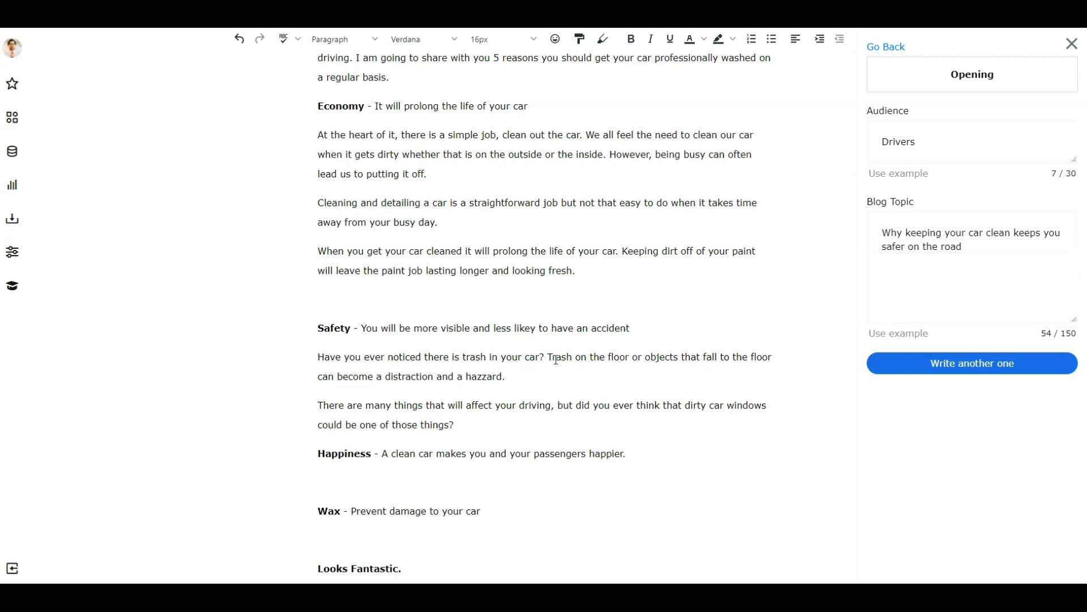
Add "Make sure you never take your eyes off of the road when you are driving to pick up an object or trash." and a new line.
text(Make sure you never take)
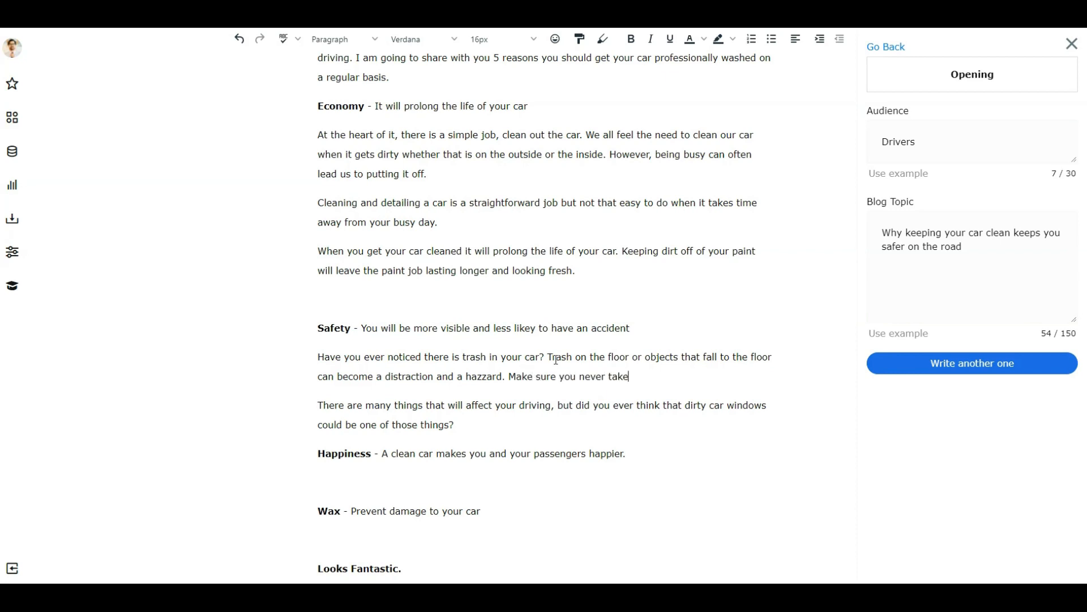
text( your eyes off the)
key(BackSpace)
key(BackSpace)
key(BackSpace)
text(of the roa)
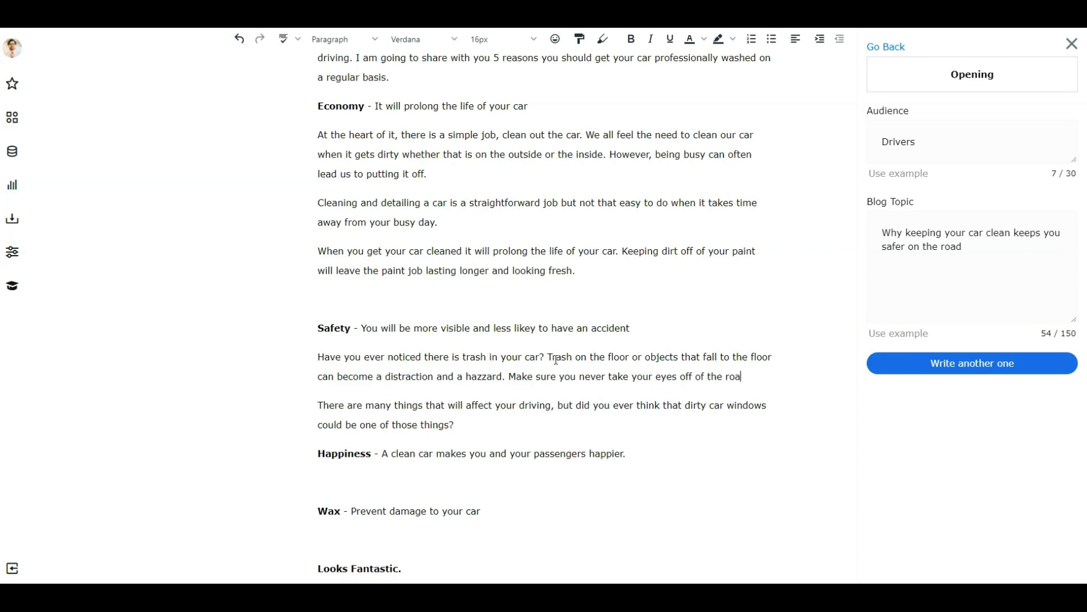
text(d when you are driving )
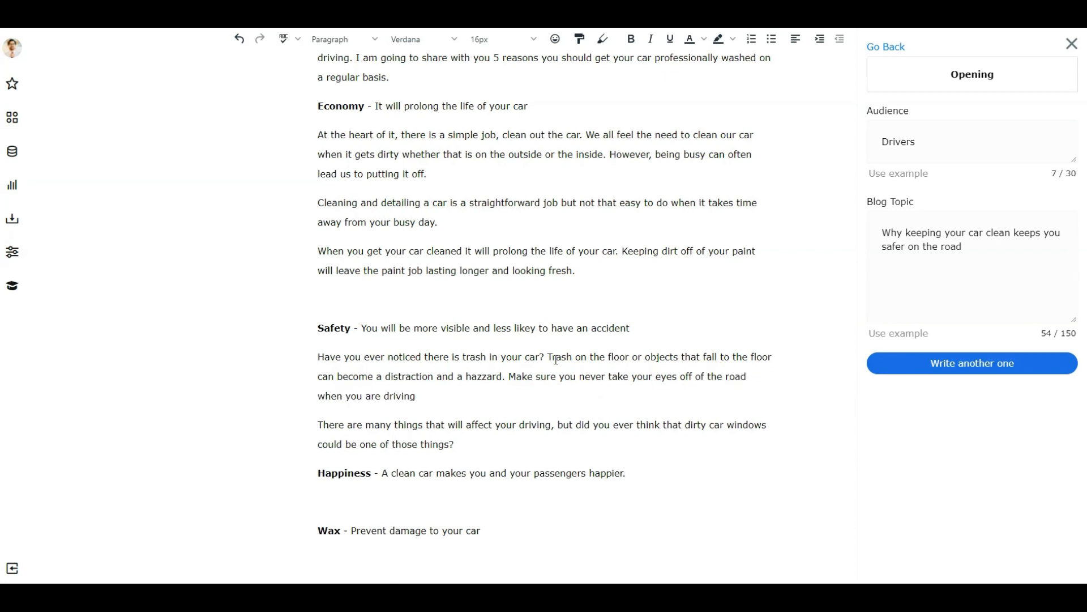
text(to pick up an object or trash)
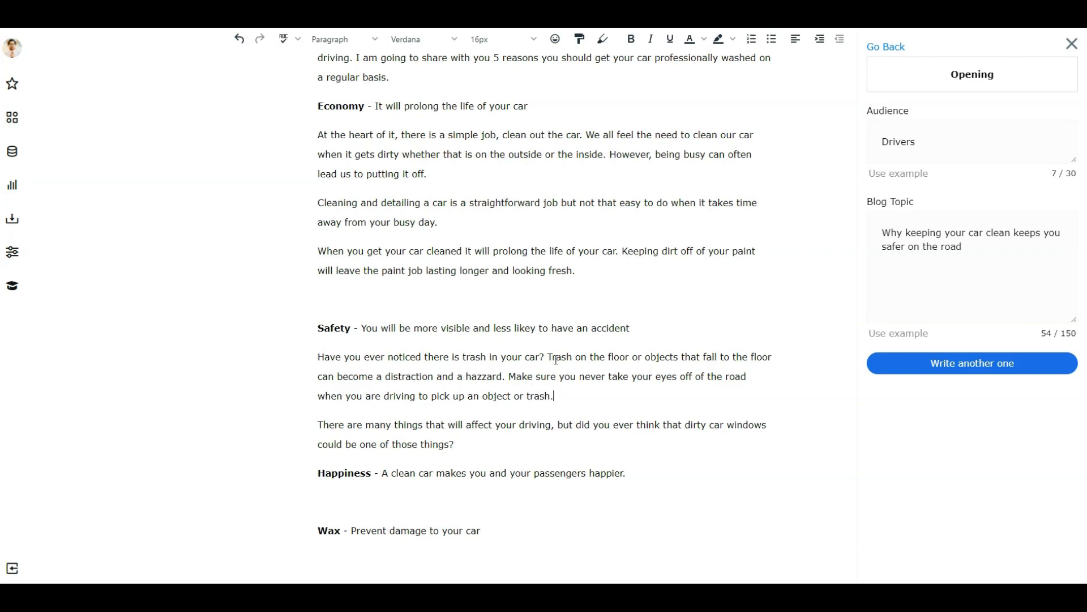
text(.)
key(Return)
text(Sometimes)
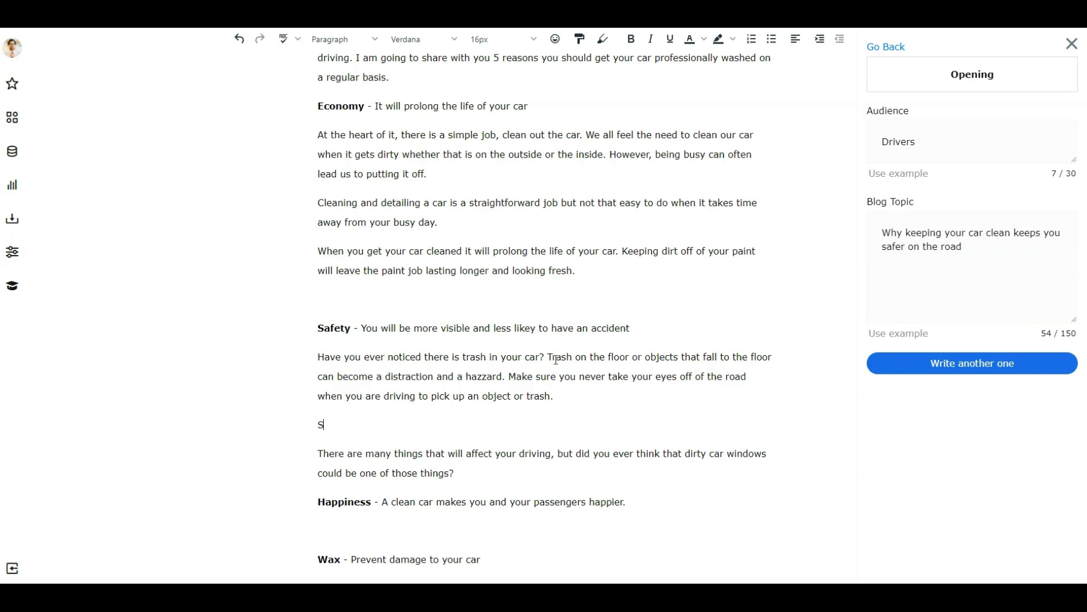
key(BackSpace)
key(BackSpace)
key(BackSpace)
key(BackSpace)
key(BackSpace)
key(BackSpace)
key(BackSpace)
key(BackSpace)
key(BackSpace)
key(BackSpace)
Start the next Safety paragraph with "It is important not to allow trash to build up under the driver seat as it".
text(It is important not to allow trash to )
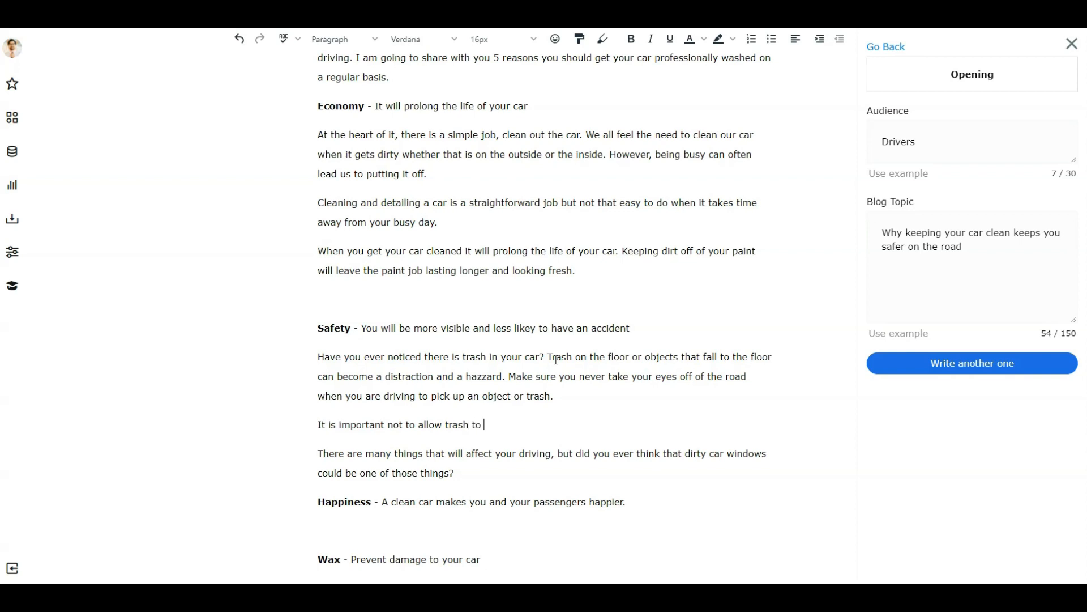
text(build up under the driver seat as i)
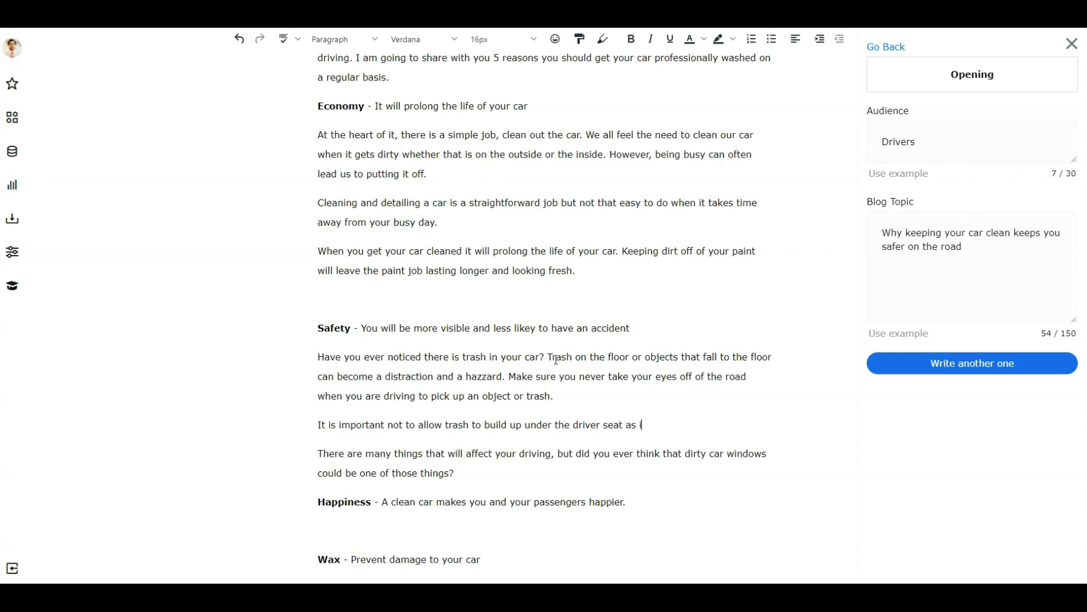
Continue with "could prevent you from being able to press on your brakes and allow you to properly stop behind somebody. So make sure that you driver".
text(t could prevent ou)
key(BackSpace)
key(BackSpace)
key(BackSpace)
text(you from being able to press on your brakes and allow you to propertly stop behind somebody. So make sure that you driver)
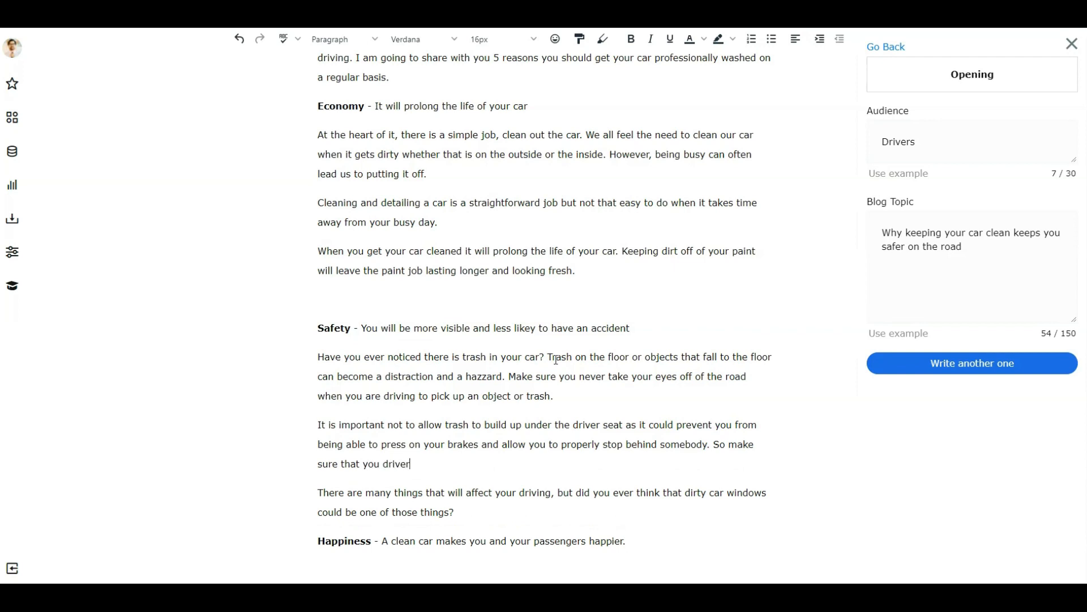
Finish the paragraph with "seat and floorboard is clean before you hit the road!" and add a blank line after it.
text( seat and floorboard is clean be)
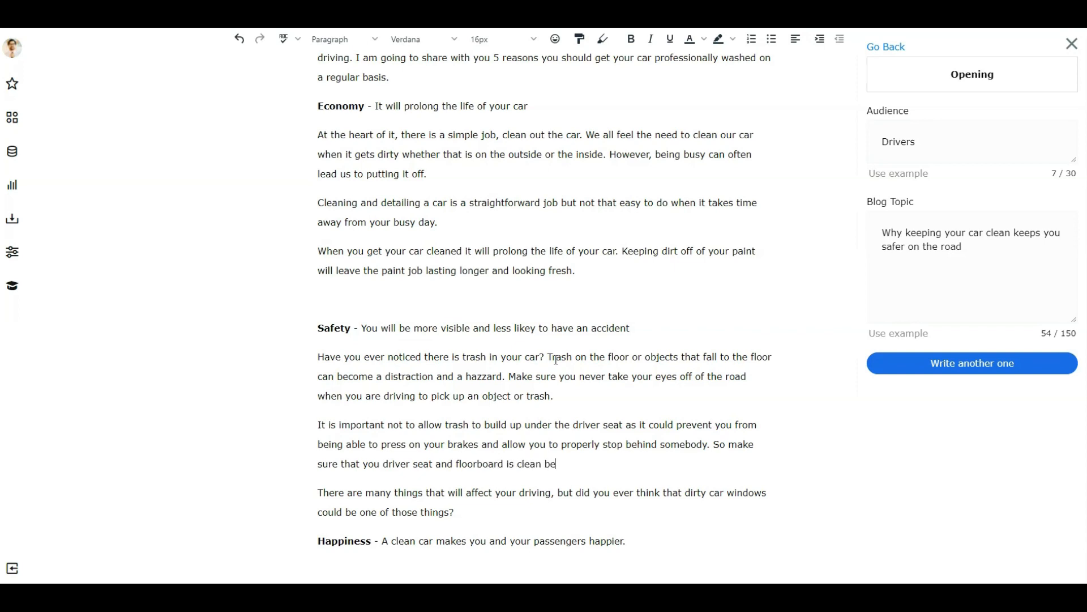
text(fore you hit the road!)
key(Return)
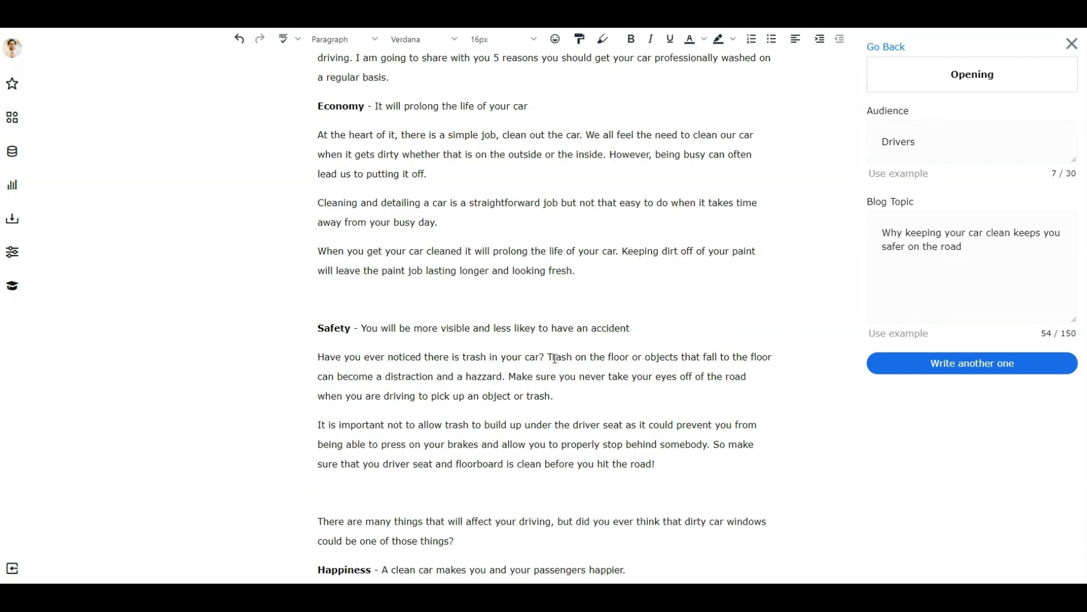
Extend the windows paragraph with "If you windows are dirty, it can prevent you from having clear vision of oncoming traffic. Be sure to keep your windows clean!!!".
scroll(556, 360, down, 2)
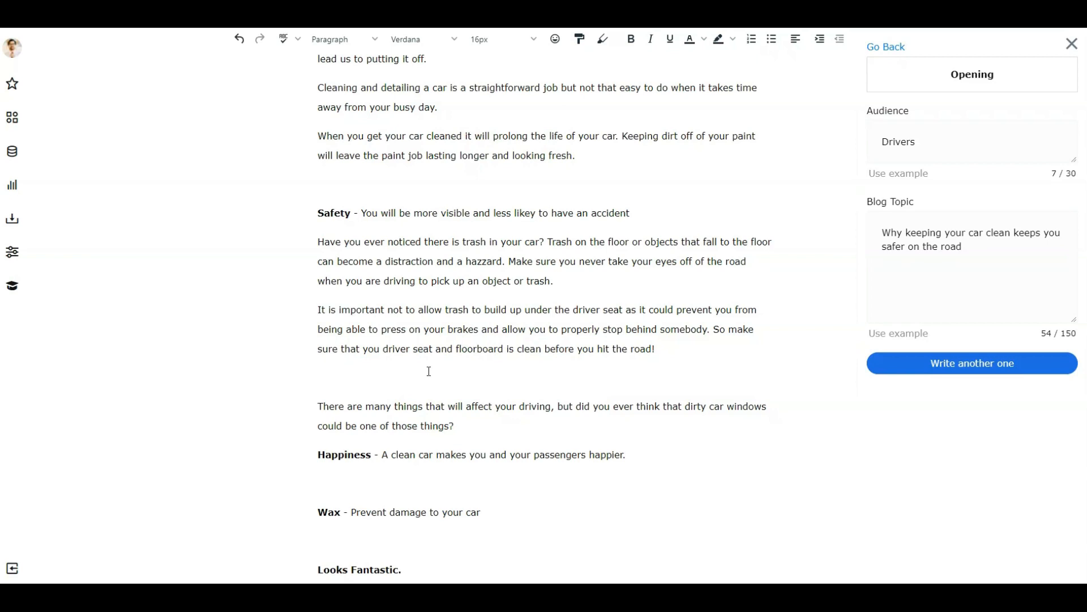
click(460, 425)
text(If you windows are dirty )
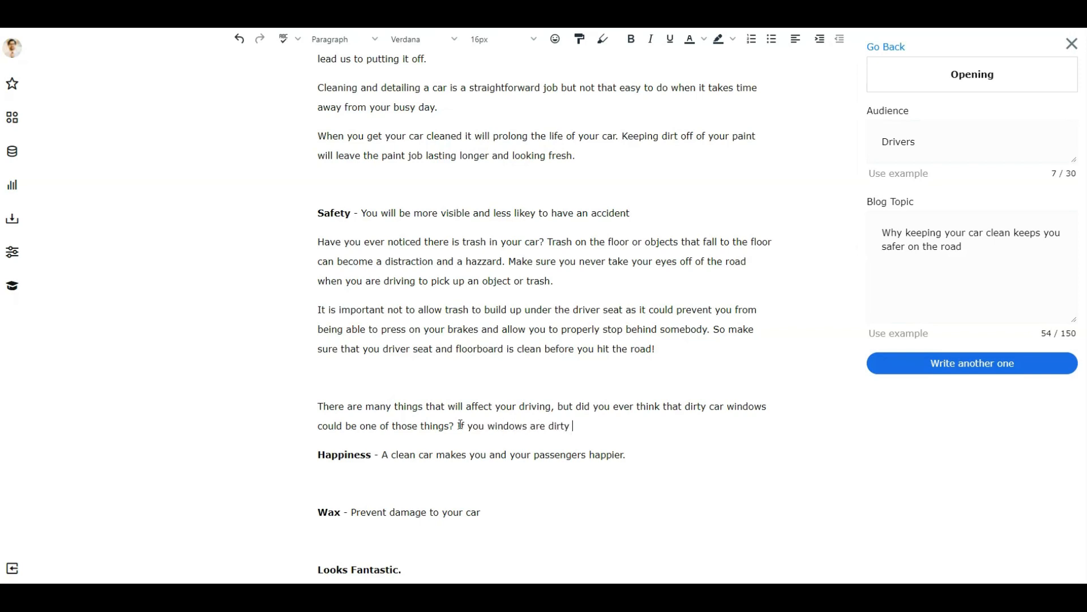
text(, it can prevent you from having clear vision of oncoming traffic. Be sure to )
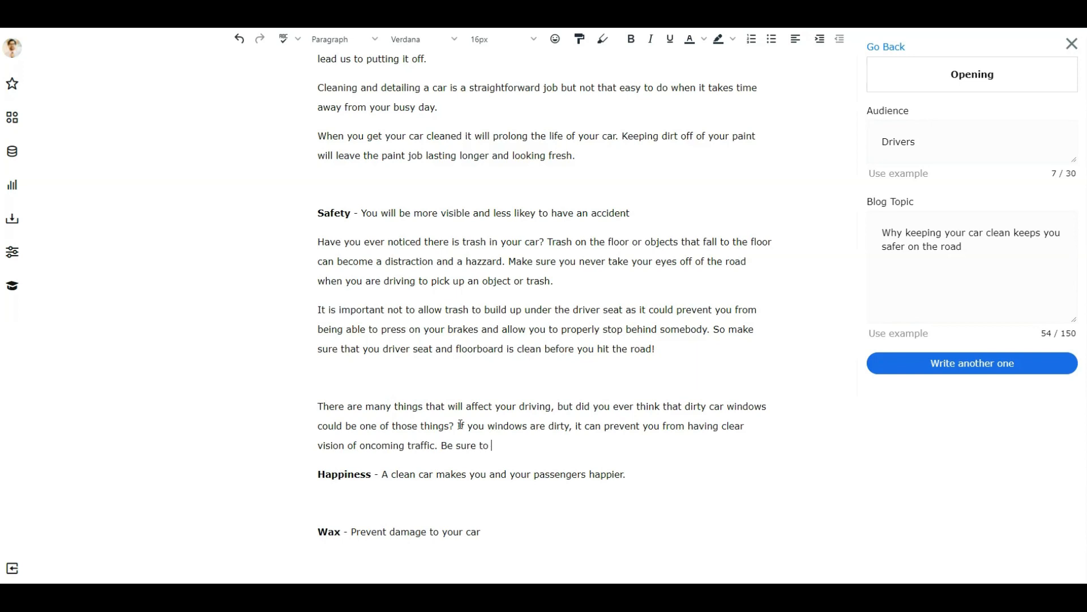
text(keep your windows clean!!!)
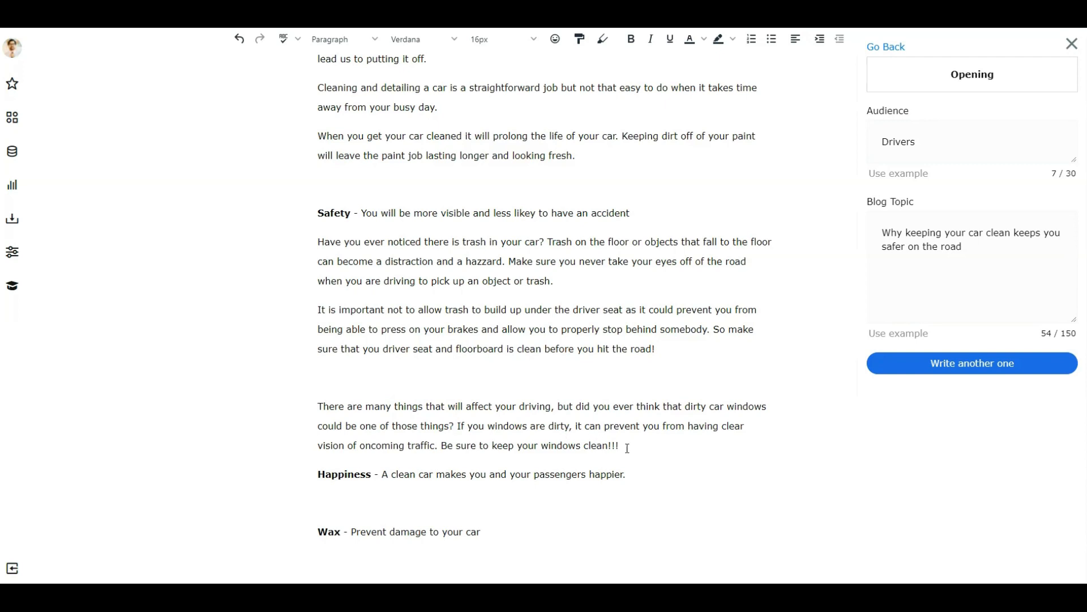
Add a blank line above Happiness, and under that heading generate an Opening on the topic "Why keeping your car clean makes you happier".
key(Return)
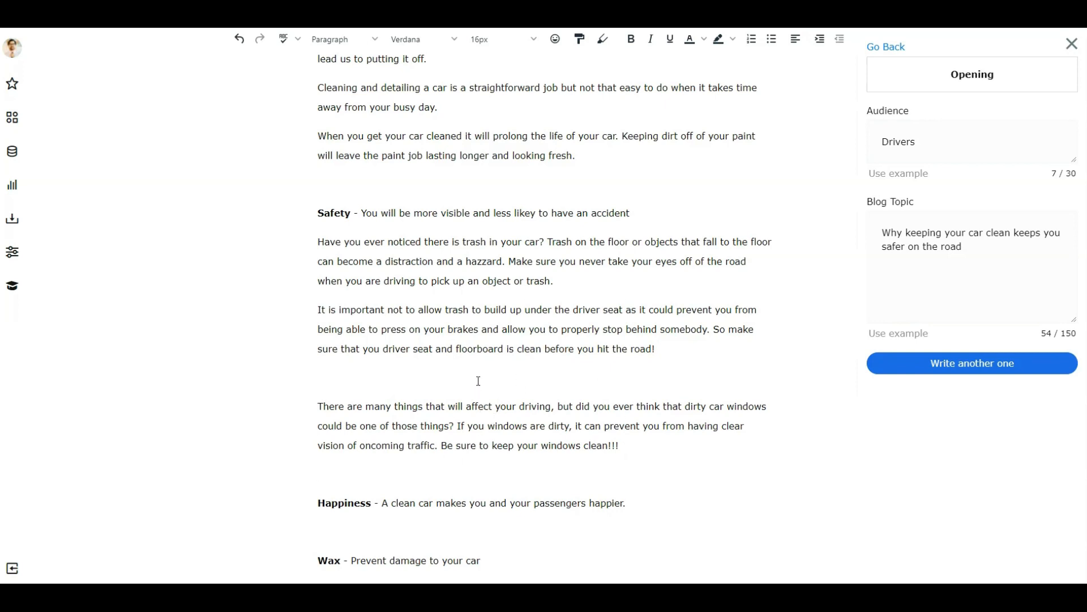
scroll(459, 248, down, 3)
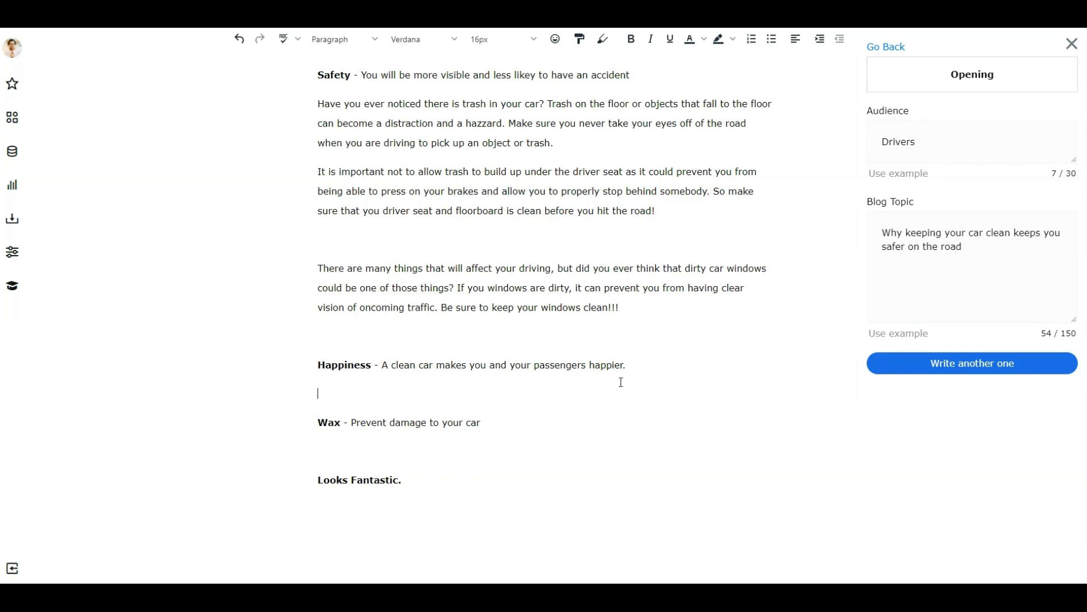
drag(963, 246, 1012, 236)
text(makes you happier)
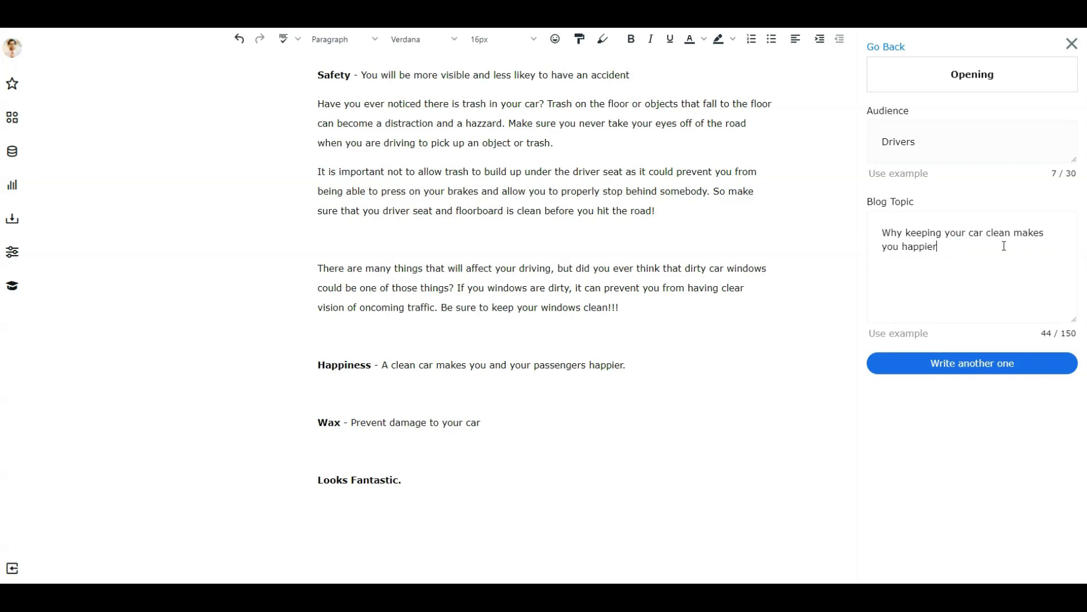
click(975, 368)
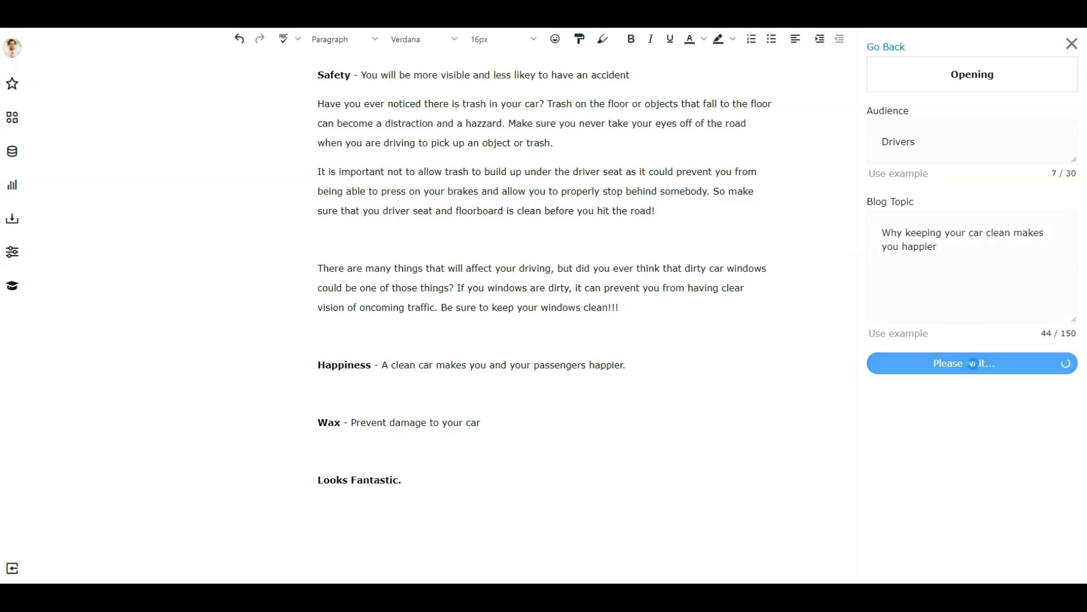
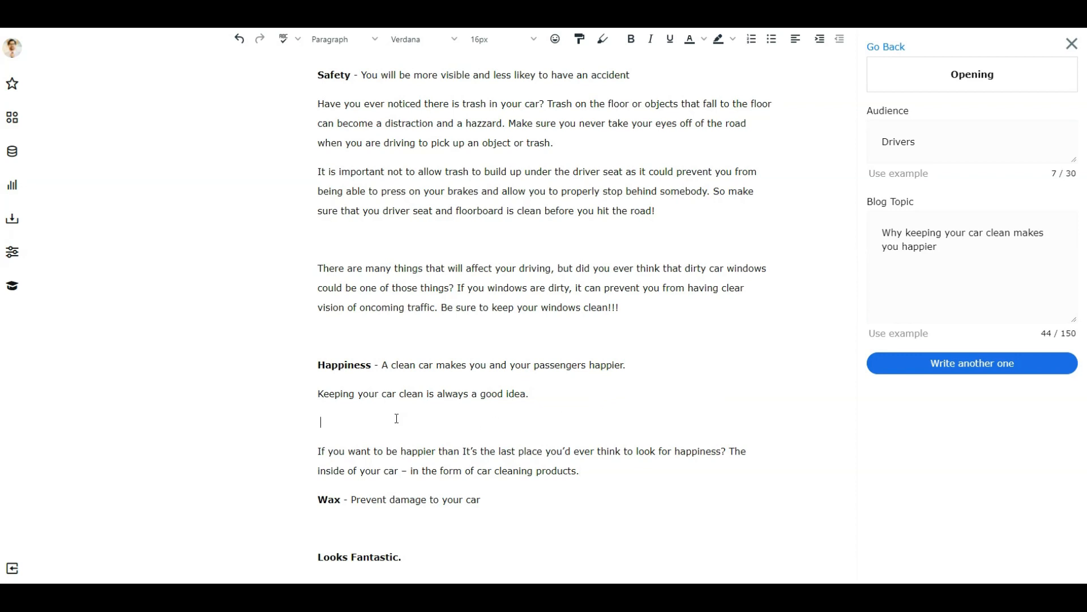
Delete the car cleaning products sentence from the generated Happiness text and join the remaining sentences into one paragraph.
key(BackSpace)
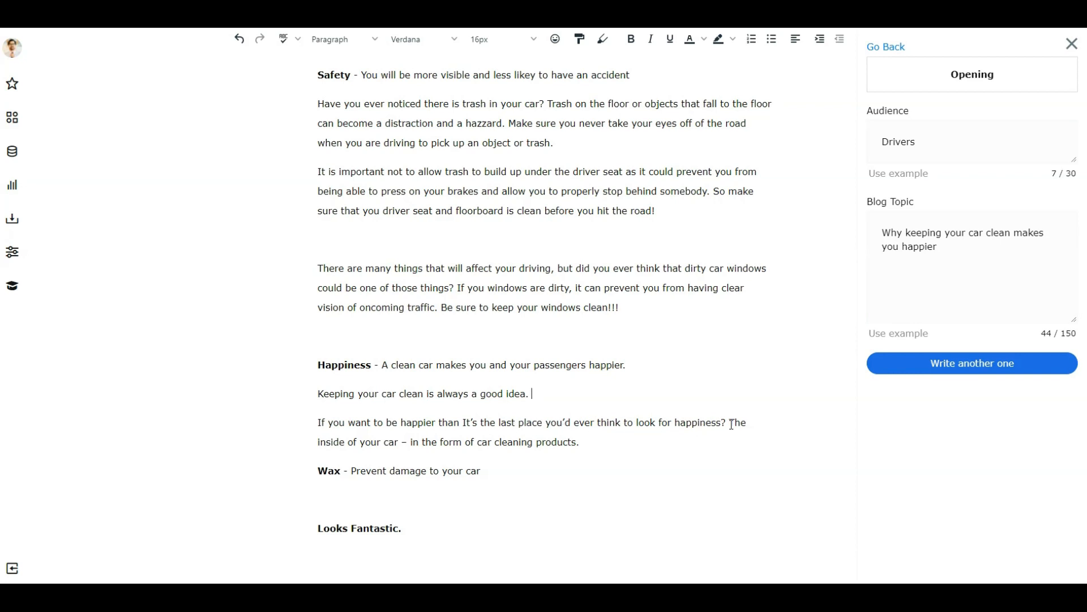
drag(731, 424, 755, 434)
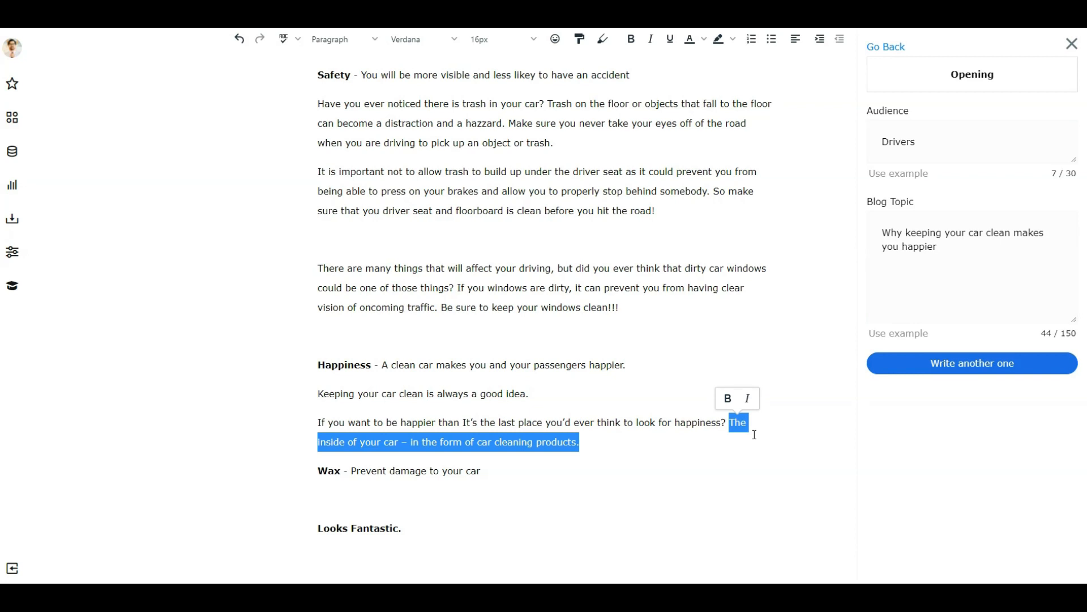
key(BackSpace)
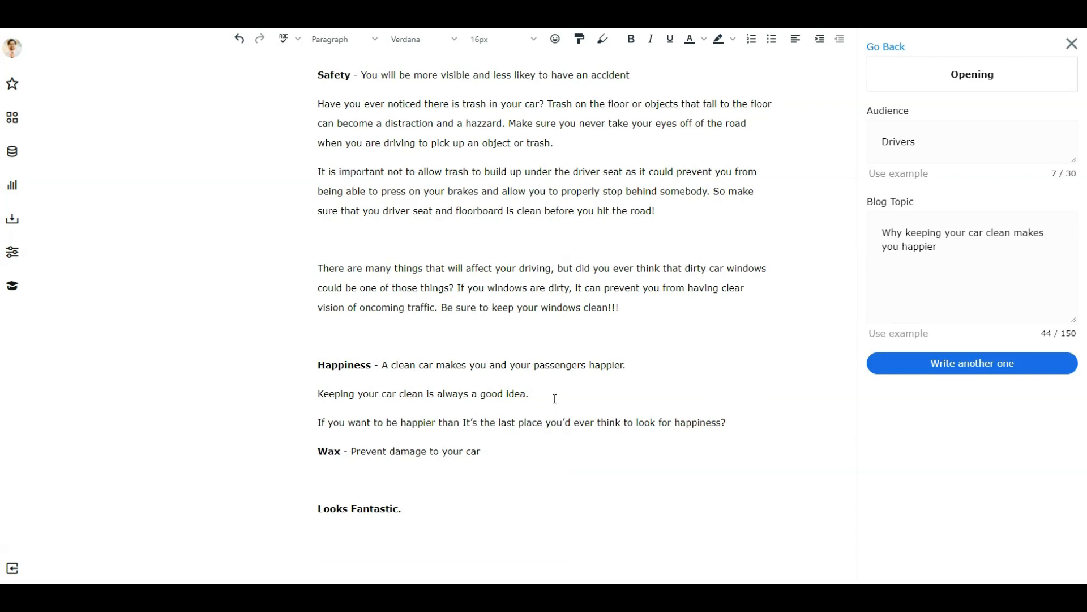
click(317, 423)
key(BackSpace)
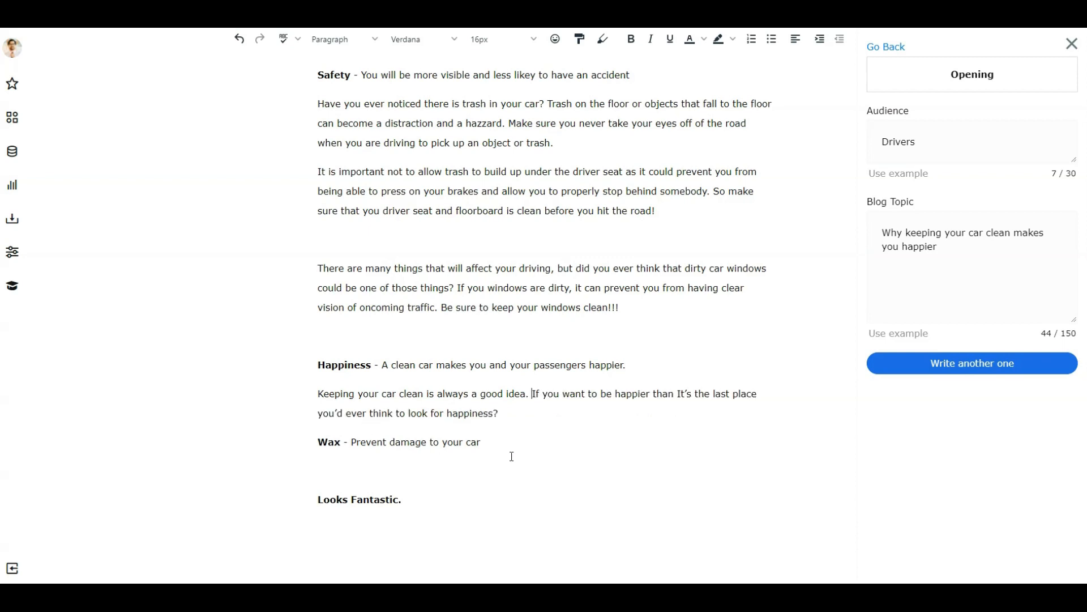
Reword "than It's the last place" in the Happiness paragraph as "then it may be the last place".
click(670, 395)
key(BackSpace)
text(e)
key(BackSpace)
key(BackSpace)
key(BackSpace)
key(BackSpace)
text(It may b)
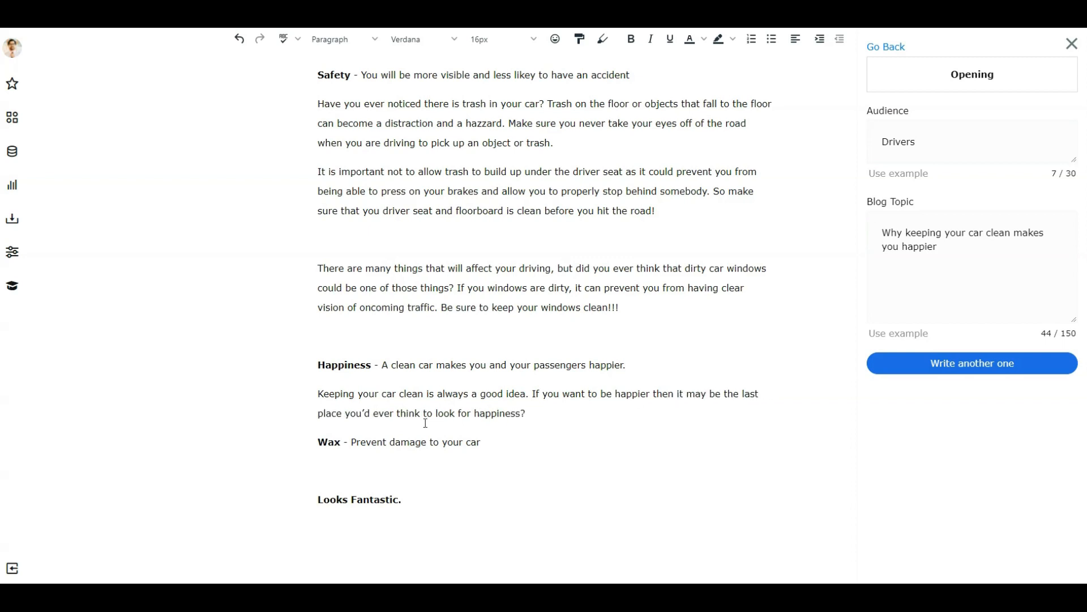
Replace "for happiness?" in the Happiness paragraph with "but it sure does make driving a whole lot easier and gives you less distraction. You can also feel confident".
drag(459, 414, 545, 414)
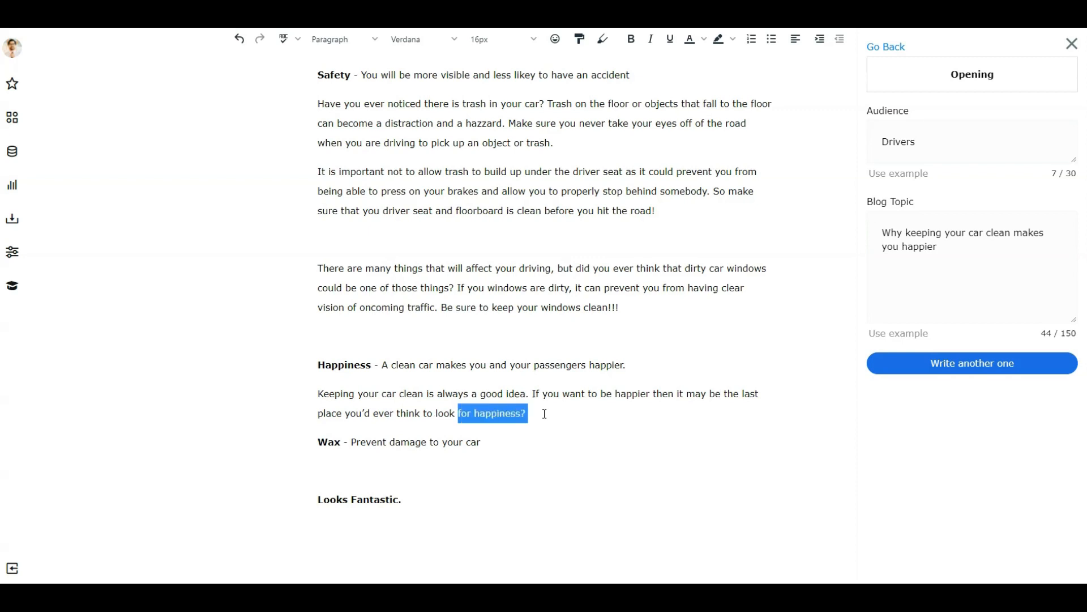
key(BackSpace)
text(but it)
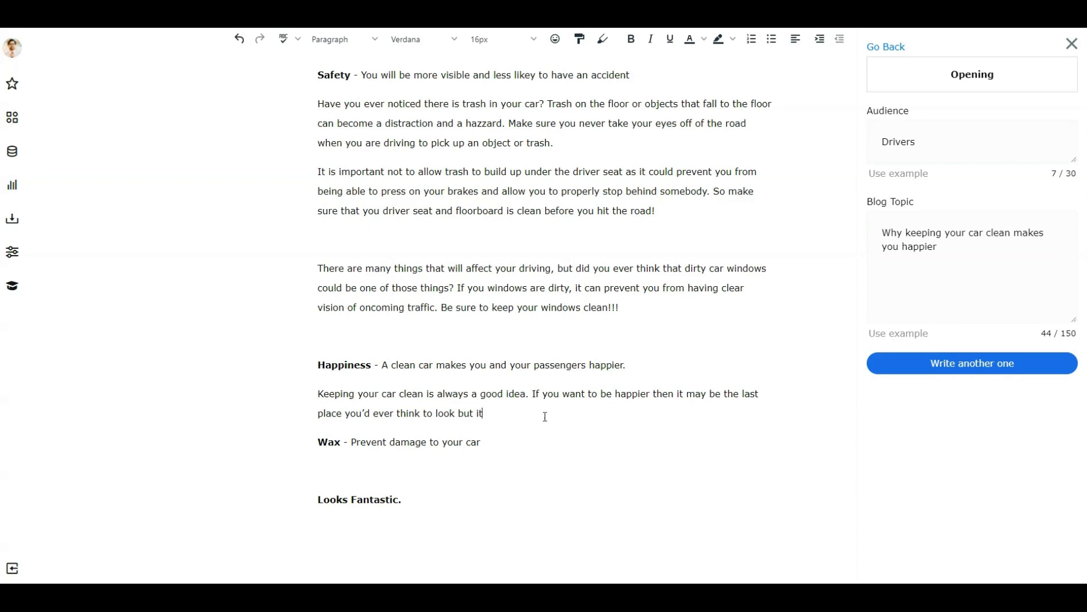
text( sure does make driving a whole lot)
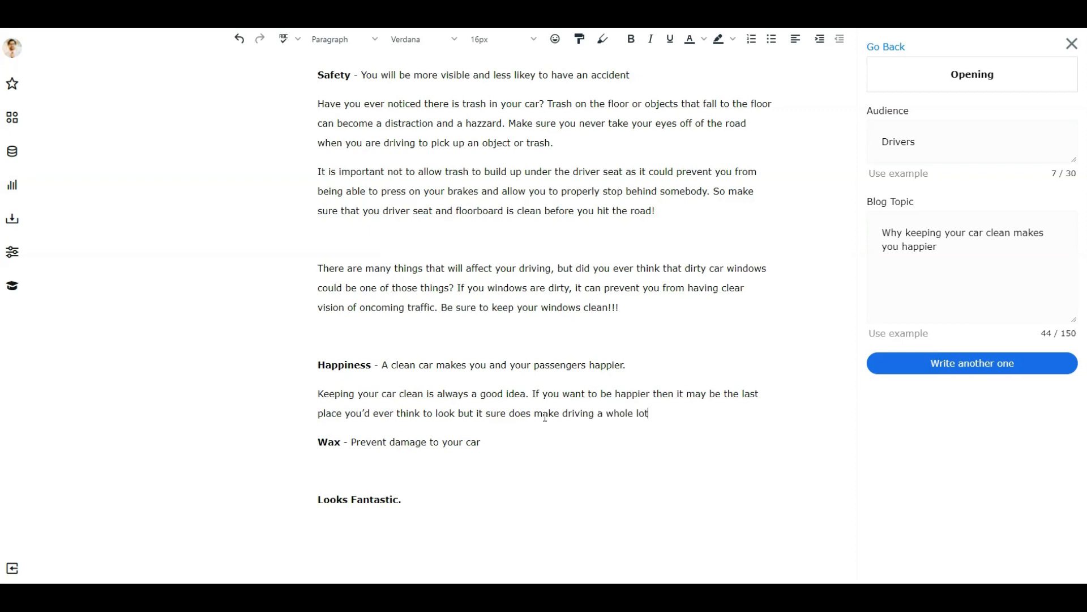
text( easier and gives you less distr)
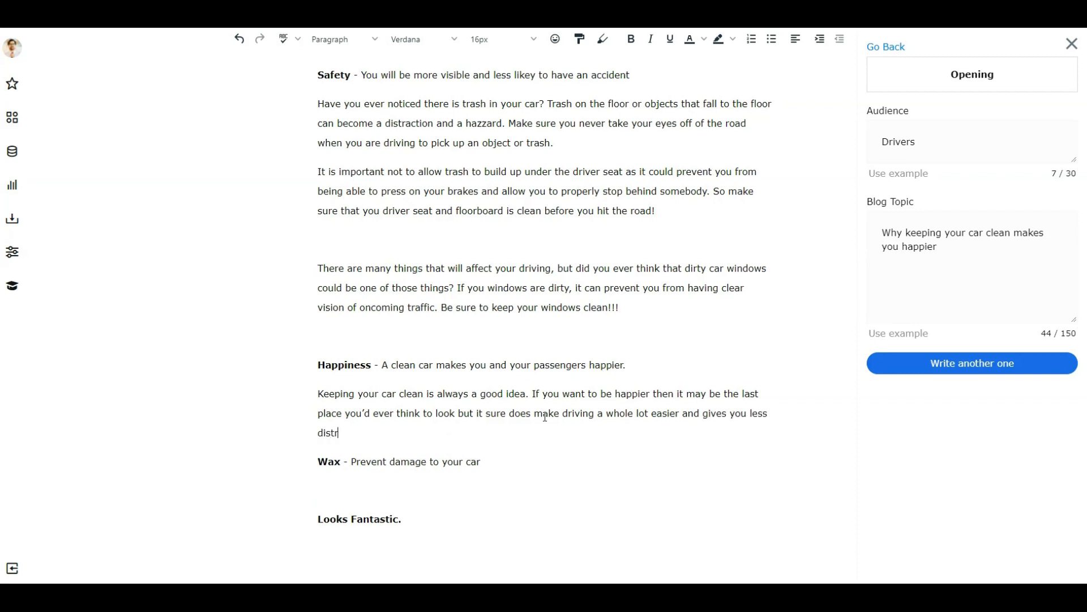
text(action. You can also feel confident )
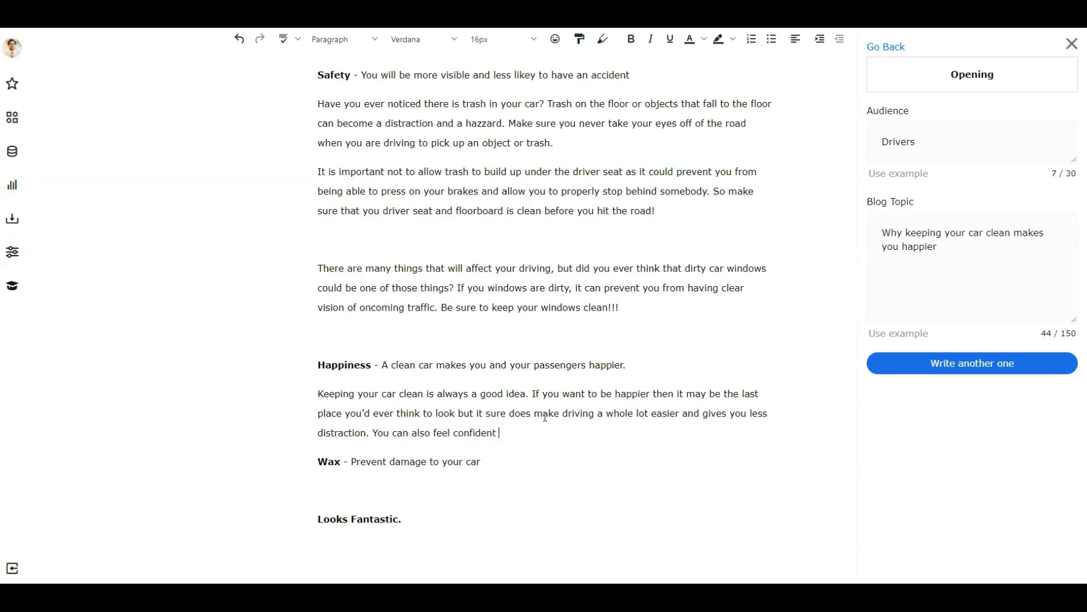
Finish the Happiness paragraph about picking up friends or family who need a ride, and passengers feeling more comfortable in a clean car than a trash-filled one.
text(in picking up friends or family when)
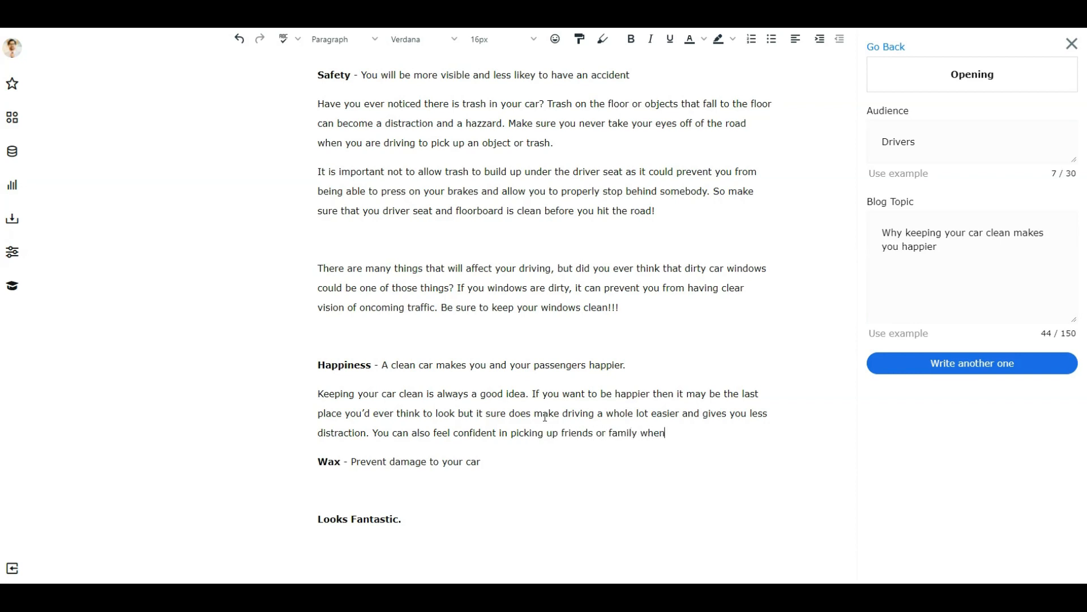
text( you need to, or they as)
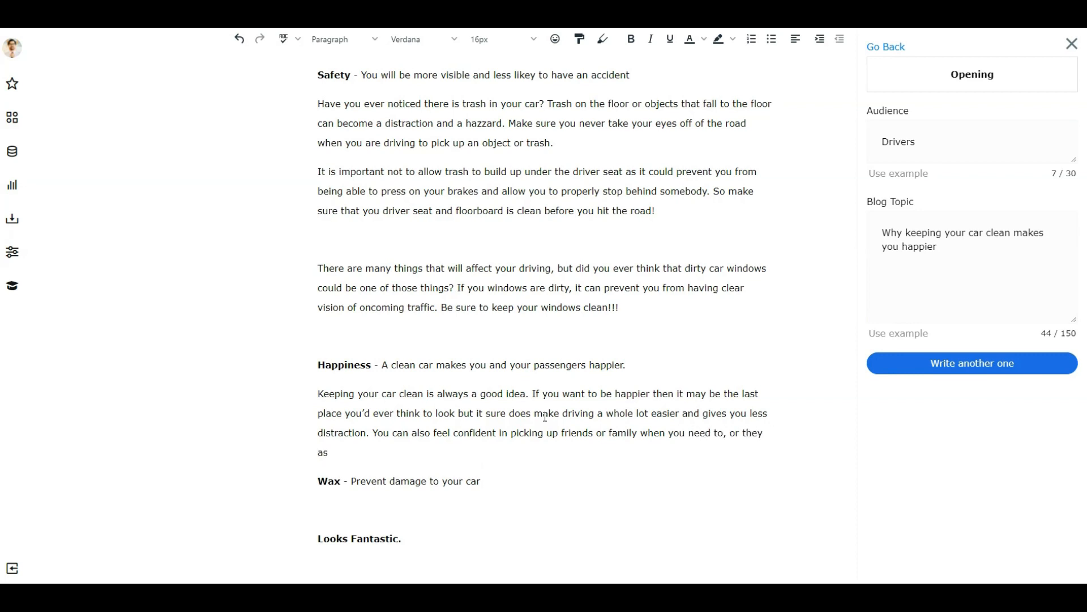
text(asking for a ride. Your passengers will feel much more confortable in a clean car than in a dirty car)
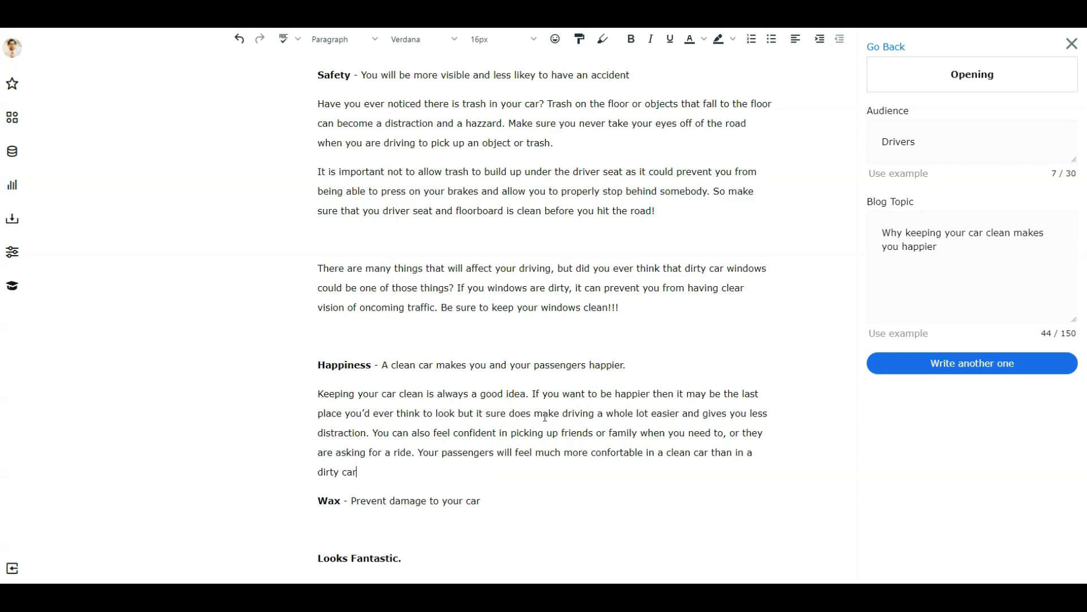
text( with trash all over the place.)
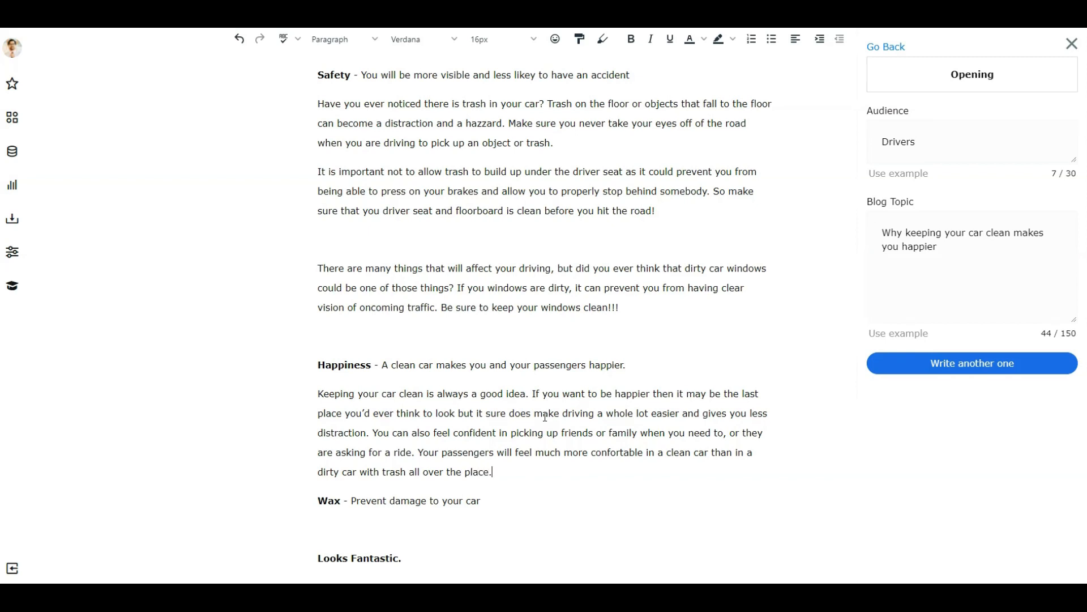
Under the Wax heading, generate an Opening for the audience "Car Drivers" on the topic "Why waxing your car prevents damage".
scroll(547, 407, down, 2)
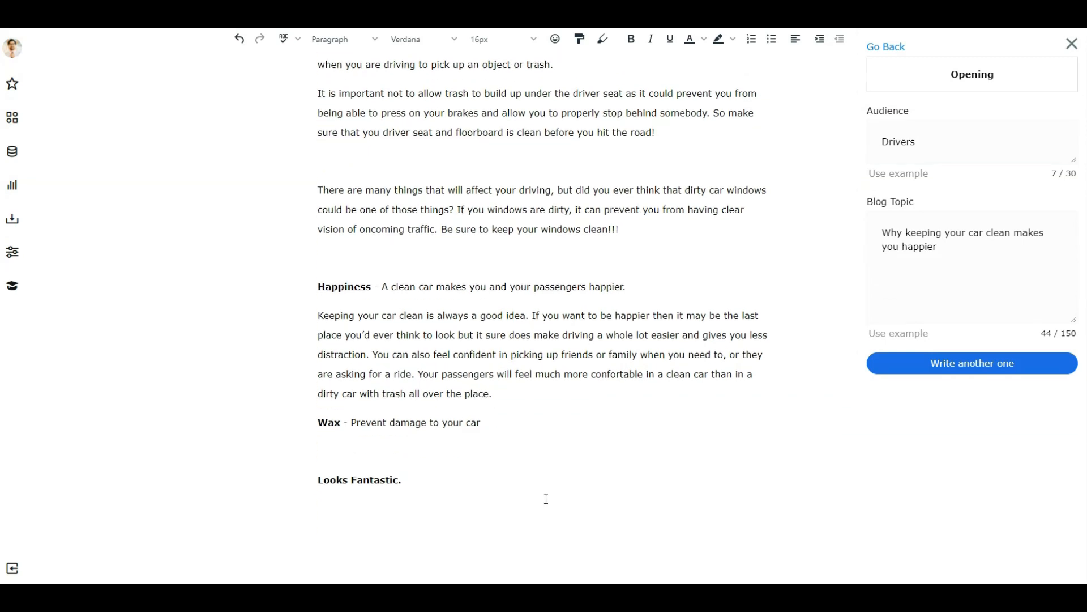
click(386, 442)
drag(966, 247, 907, 234)
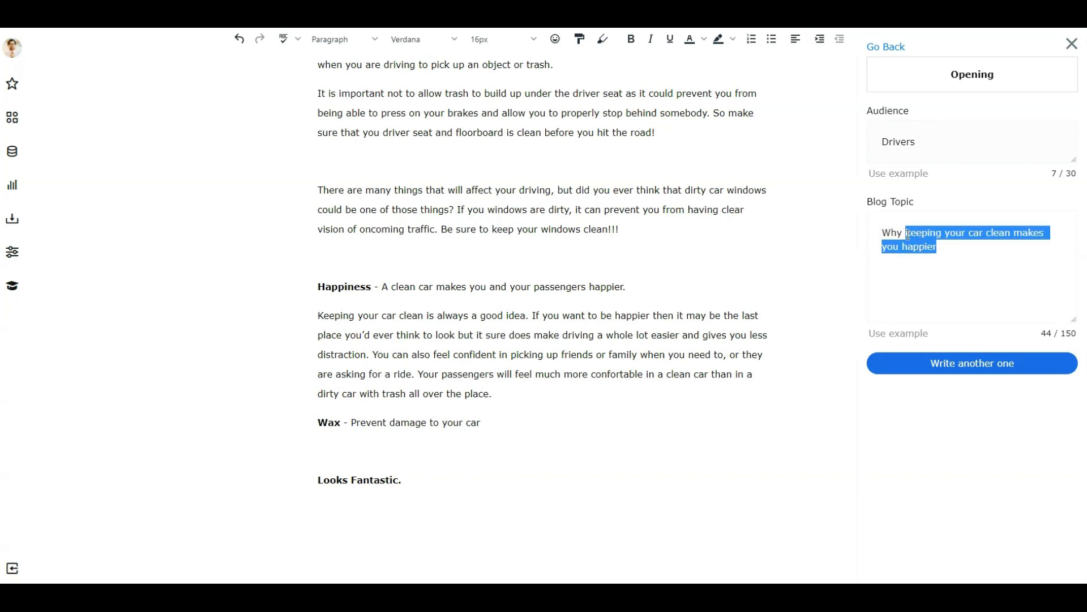
text(waxing your car )
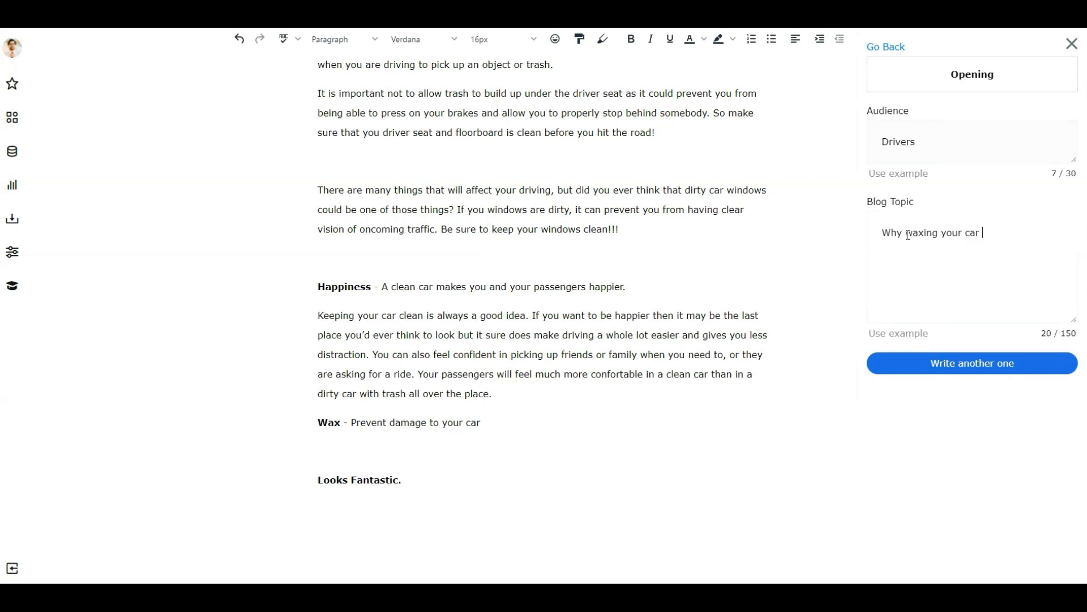
text(prevents damage)
drag(913, 146, 885, 141)
text(Car)
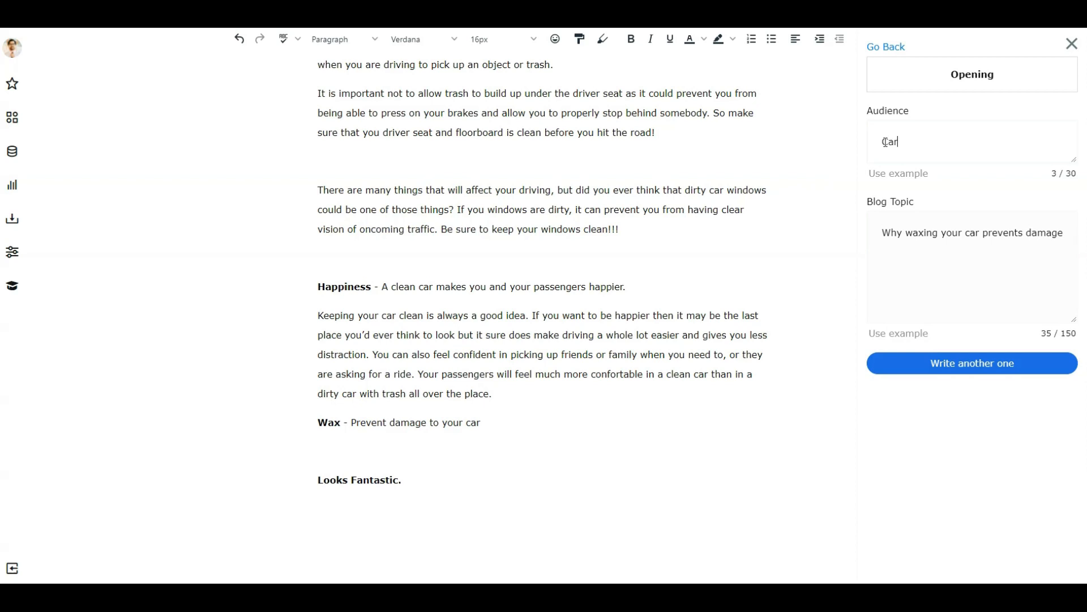
text( Drivers)
click(963, 365)
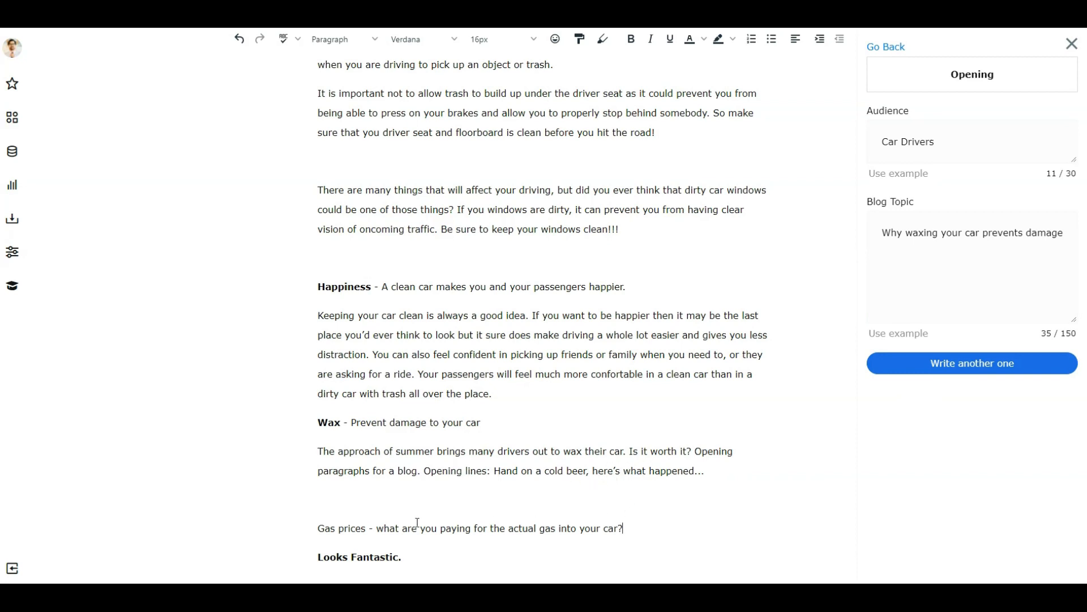
Delete everything after "Is it worth it?" from the generated Wax text, including the opening lines and gas prices sentences.
drag(624, 528, 319, 475)
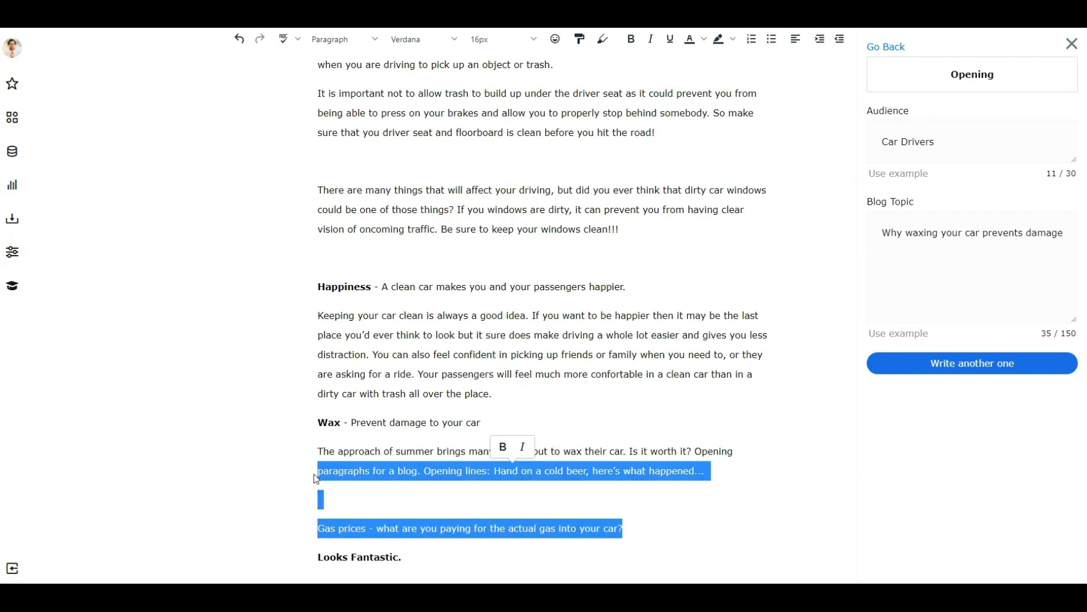
key(BackSpace)
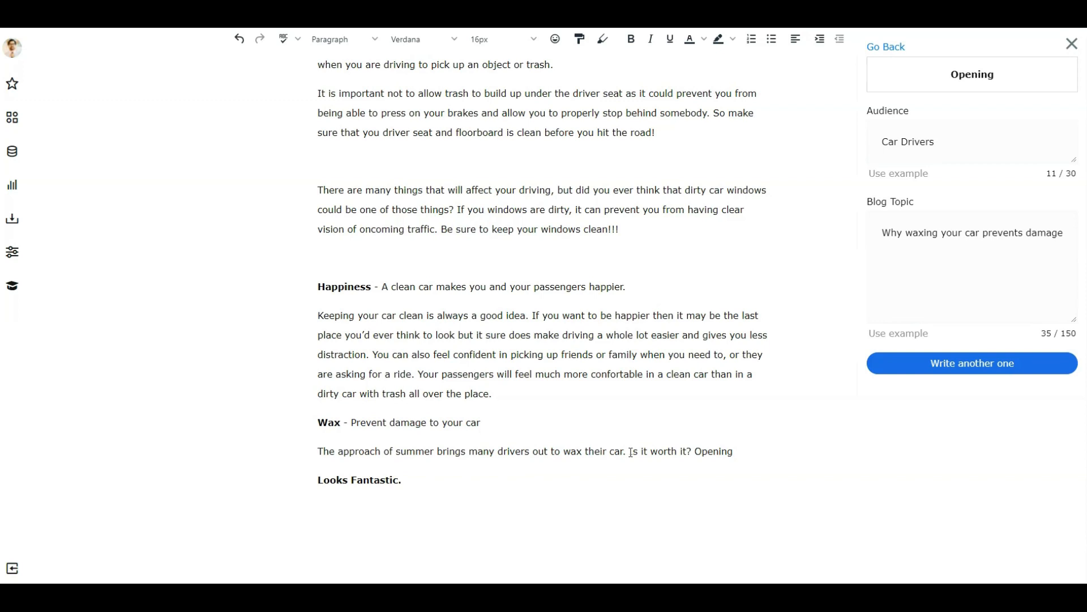
drag(631, 451, 695, 453)
click(739, 449)
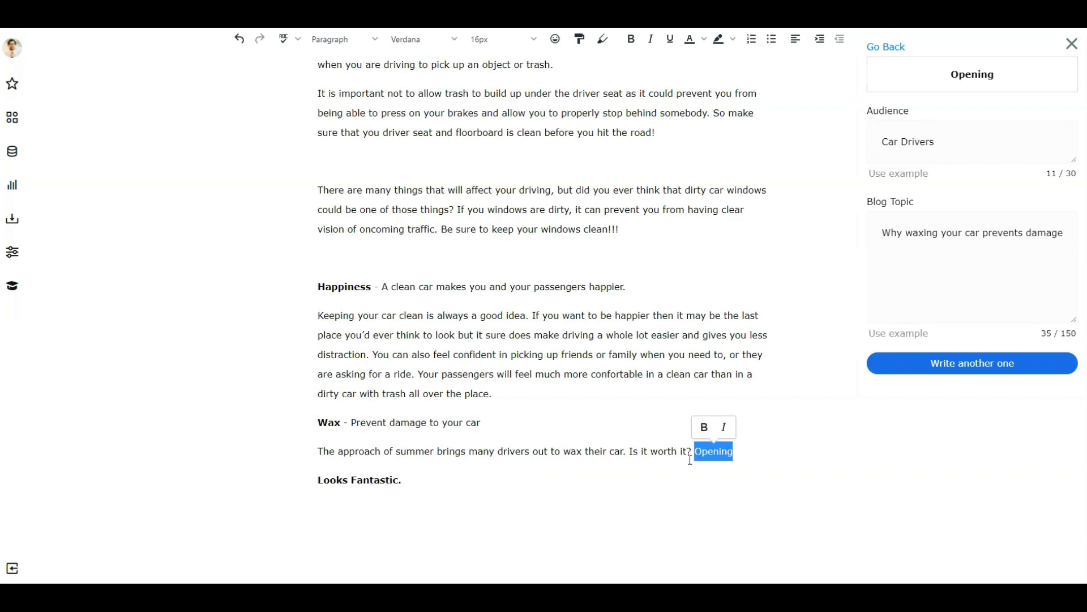
key(BackSpace)
Continue the Wax paragraph with "Waxing your car is something you may not always think about. However, it prolongs the".
text(Waxing your car is )
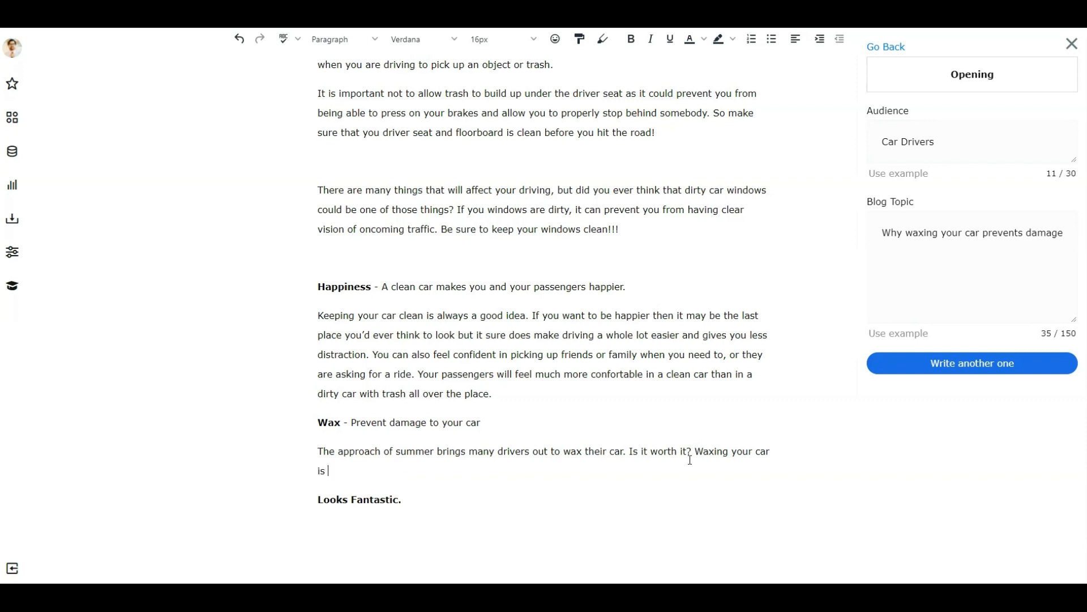
text(sometimes looked)
key(BackSpace)
key(BackSpace)
key(BackSpace)
key(BackSpace)
key(BackSpace)
key(BackSpace)
key(BackSpace)
key(BackSpace)
key(BackSpace)
key(BackSpace)
key(BackSpace)
key(BackSpace)
key(BackSpace)
key(BackSpace)
key(BackSpace)
key(BackSpace)
key(BackSpace)
key(BackSpace)
text(omething you may not always thi)
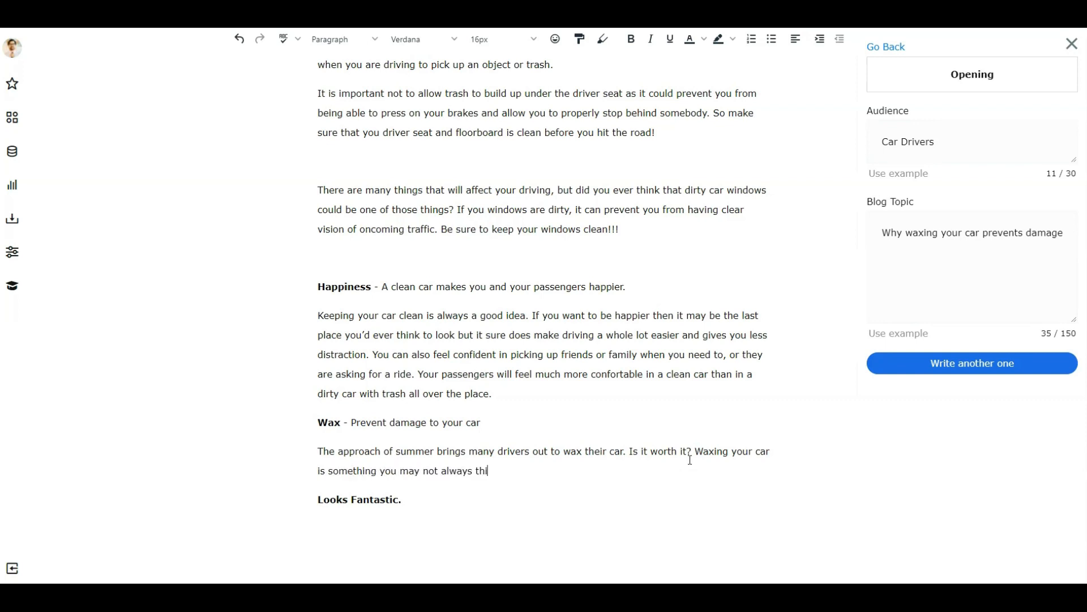
text(nk about. However, it prolongs the )
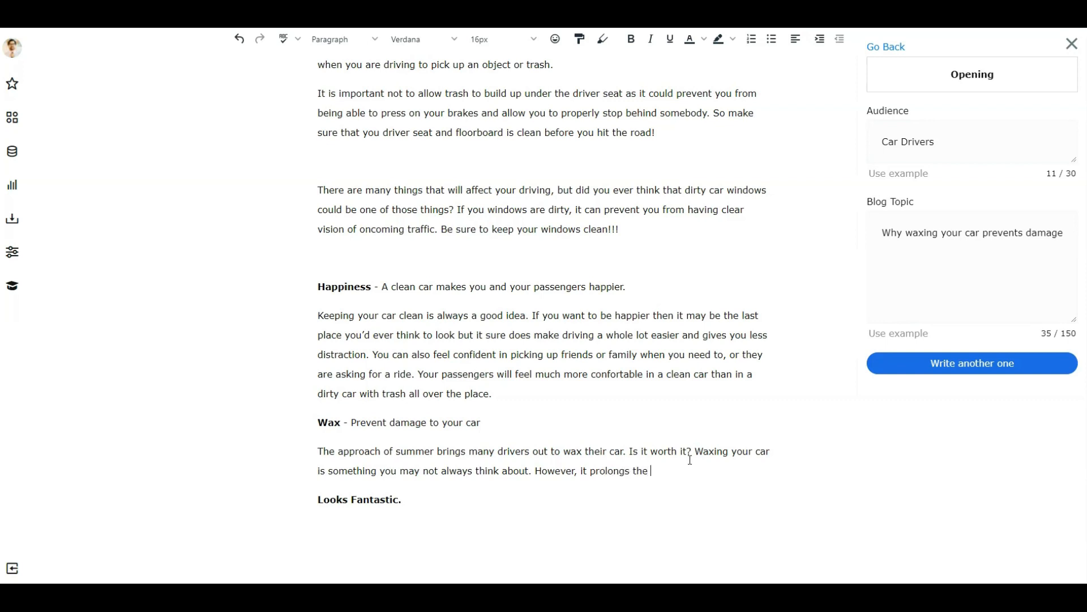
Extend the unfinished Wax sentence with "life of the paint job and prevents new damage from happening and can seal scratches".
text(life of the paint job. and)
key(BackSpace)
key(BackSpace)
key(BackSpace)
key(BackSpace)
key(BackSpace)
key(BackSpace)
text(and prevents)
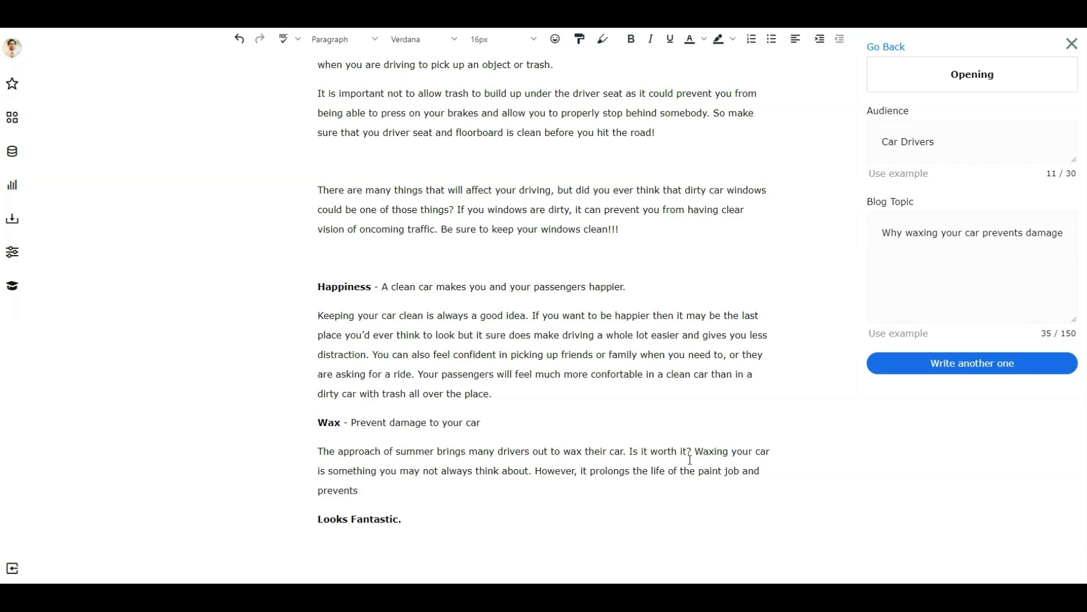
text( new damage from happeing)
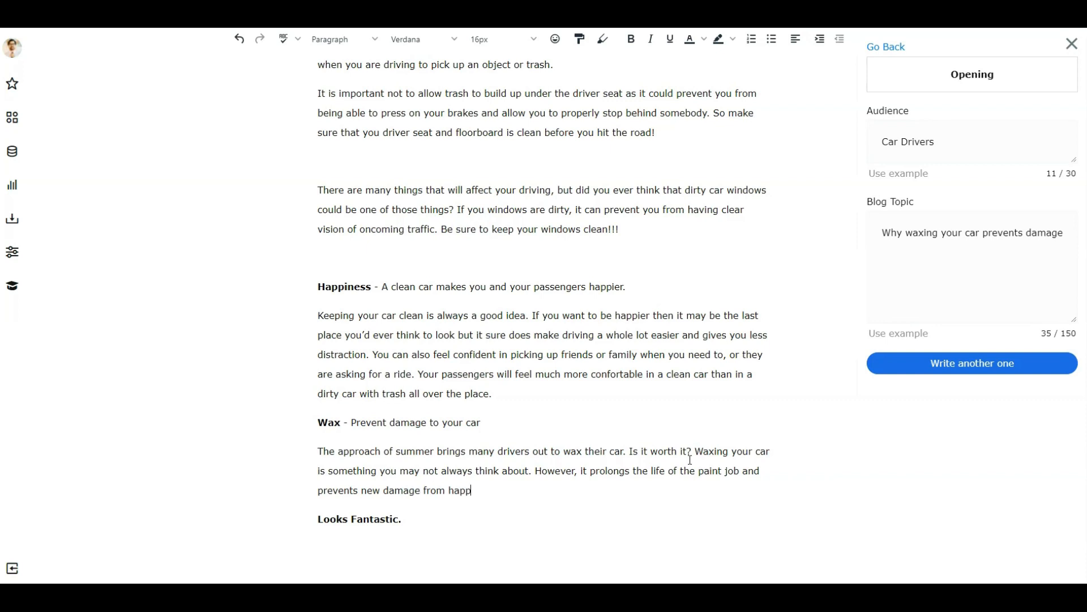
key(BackSpace)
key(BackSpace)
key(BackSpace)
text(ning and can seal scratches )
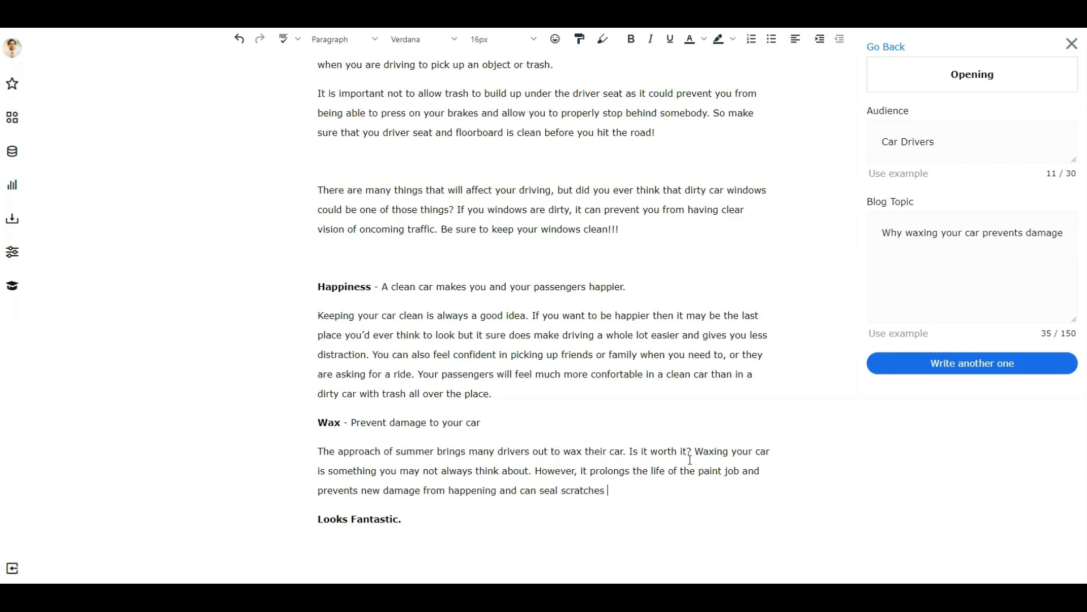
End the Wax paragraph with "and help prevent new scratches from appearing.".
text(and help prevent new scrate)
key(BackSpace)
text(ches fro)
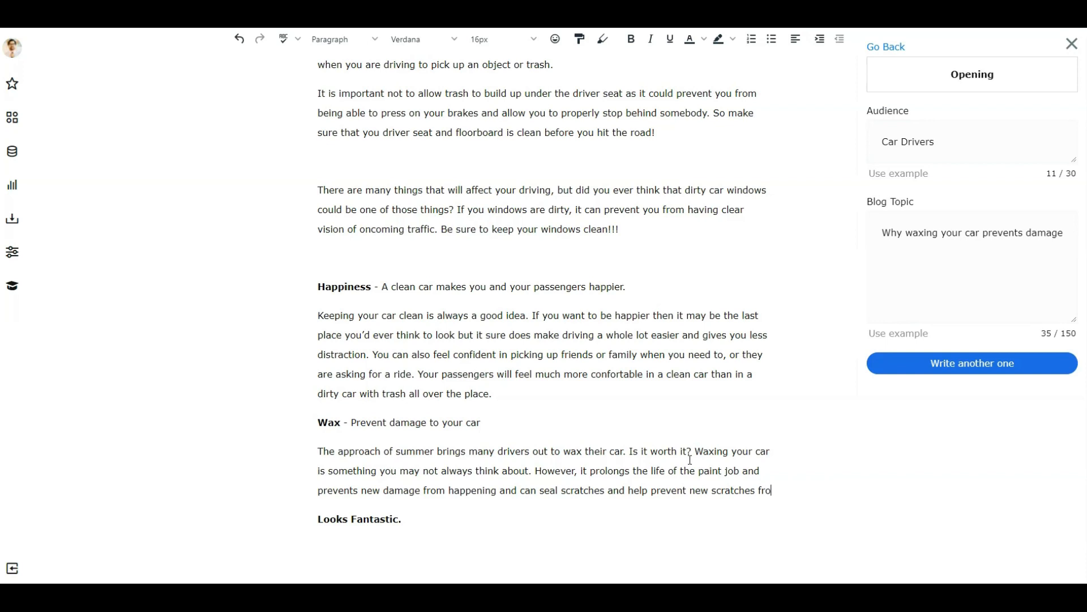
text(m appearing.)
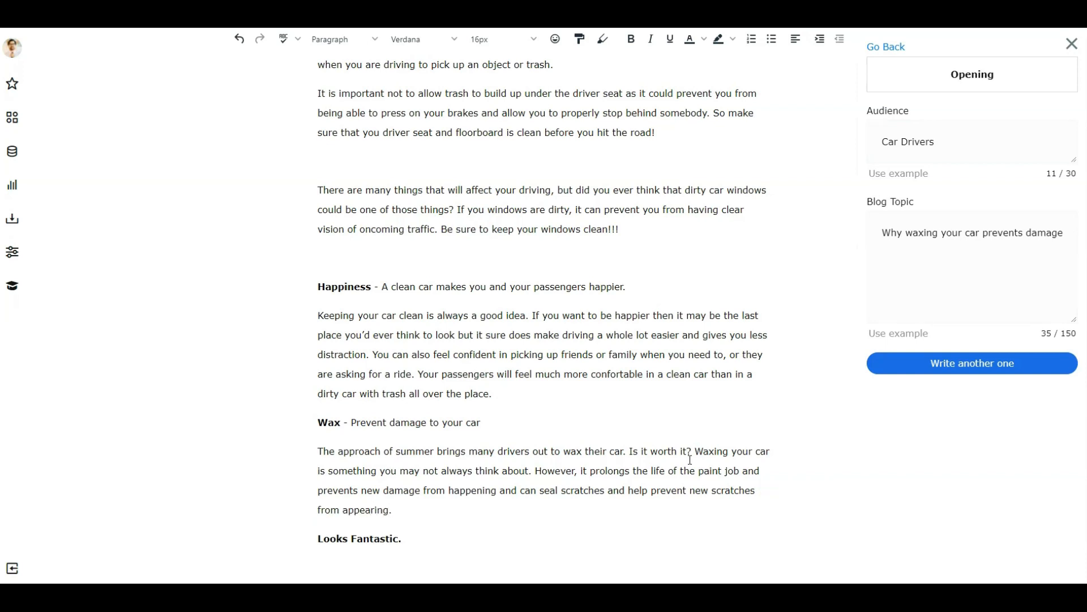
Under Looks Fantastic, generate PAS ad text with the product description "Why cleaning your car makes it look fantastic".
scroll(433, 475, down, 1)
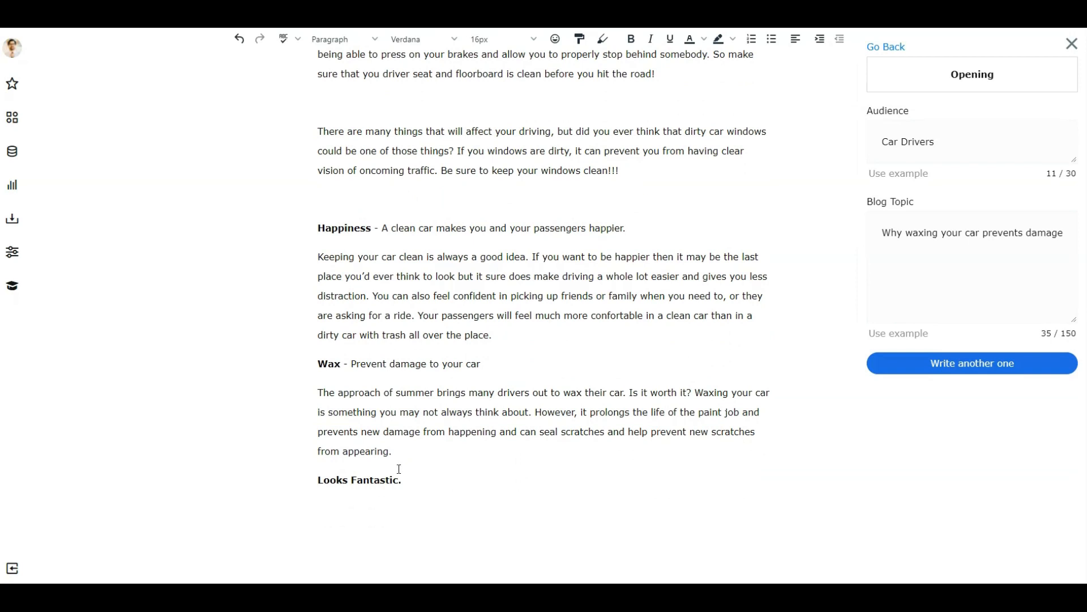
click(884, 49)
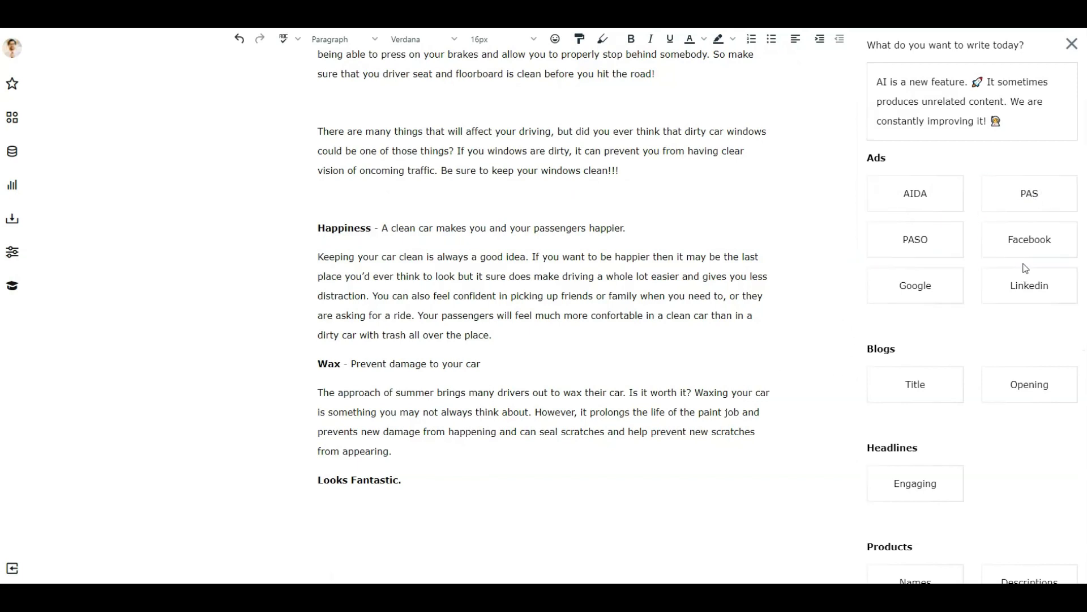
scroll(997, 348, down, 2)
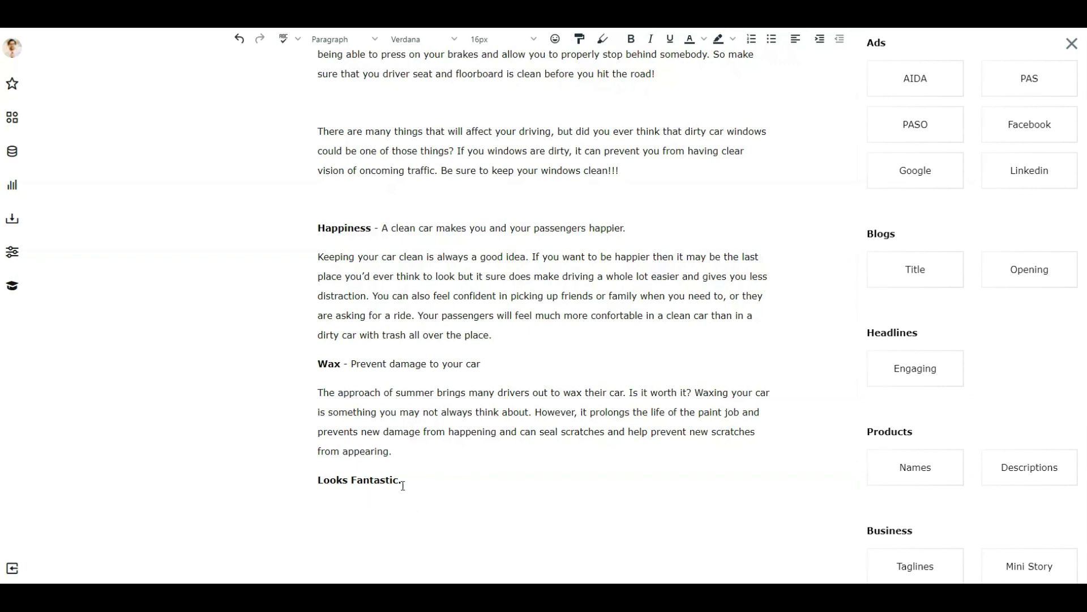
scroll(1005, 198, up, 2)
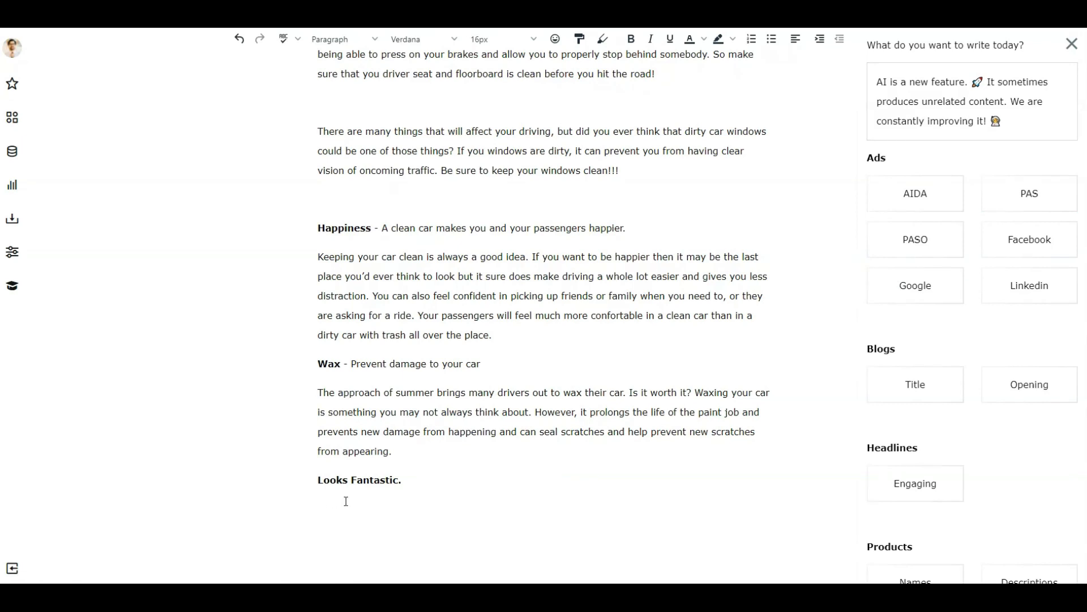
click(1028, 194)
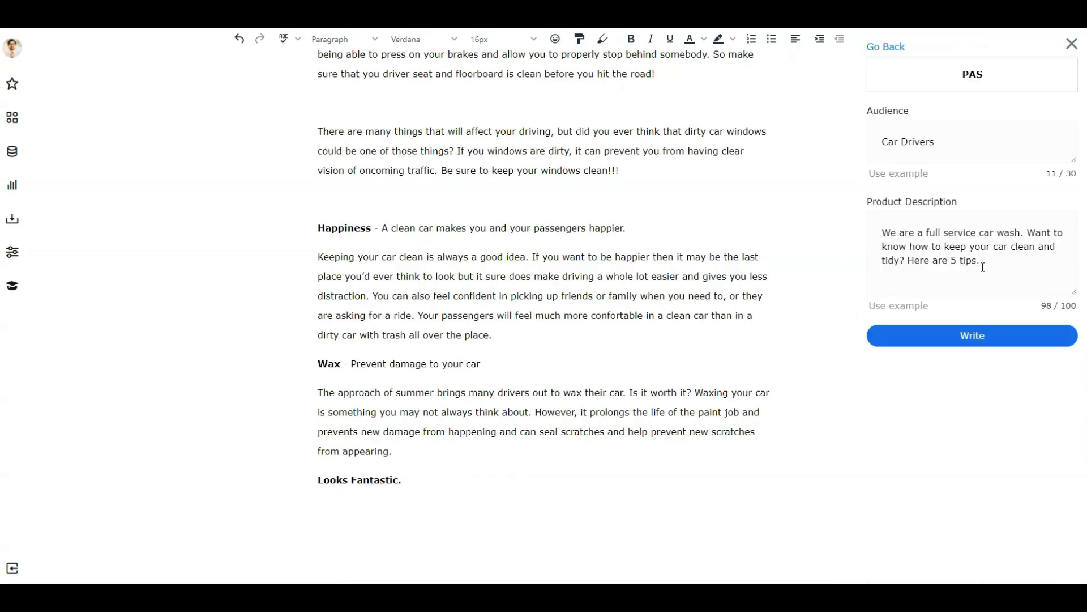
drag(990, 264, 866, 229)
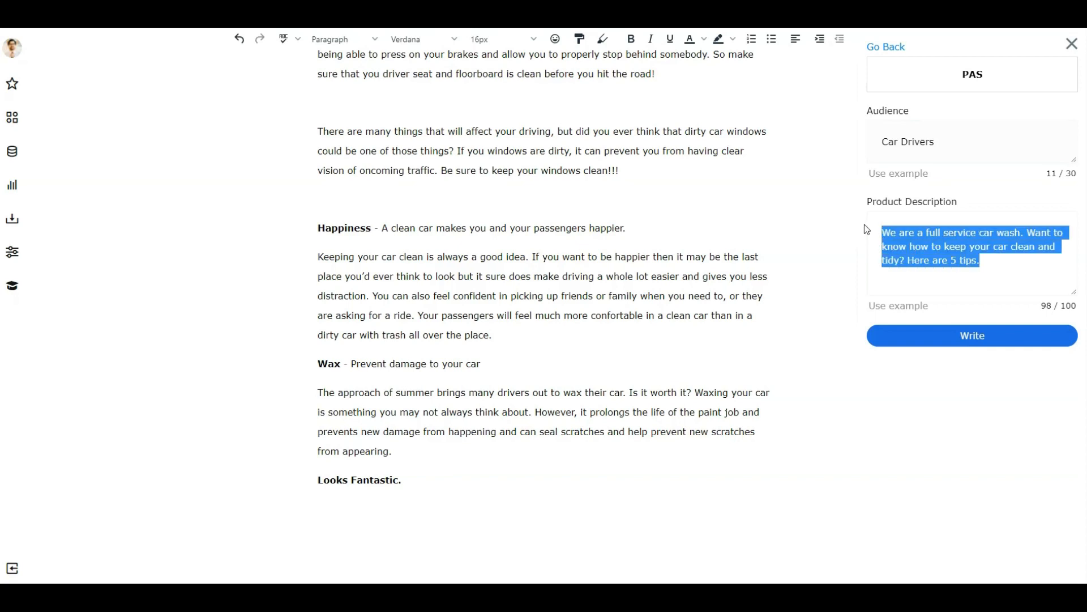
key(BackSpace)
text(Why cle)
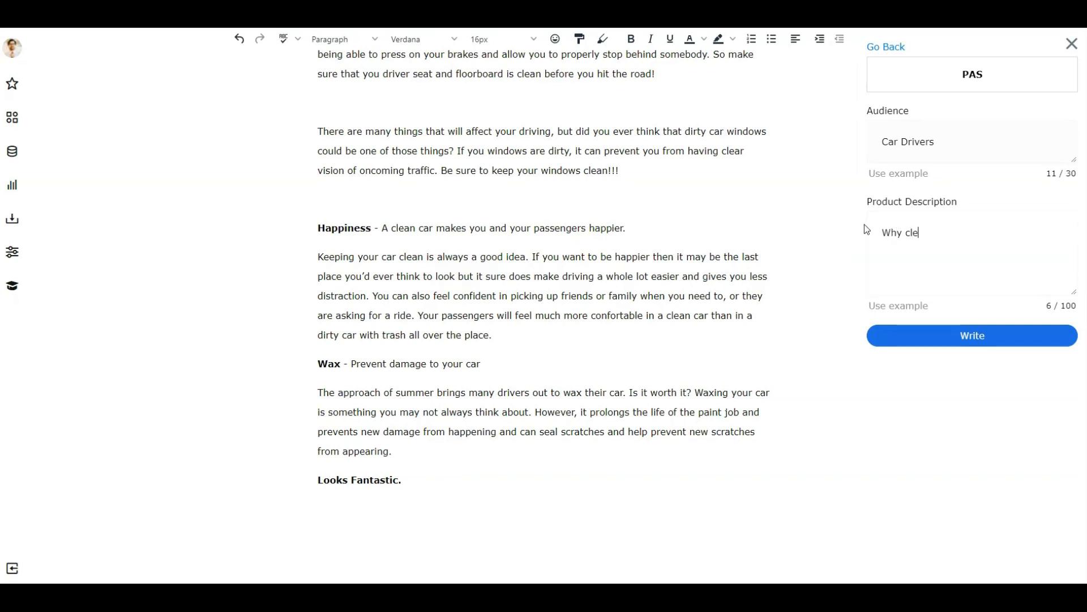
text(aning your car makes it look fat)
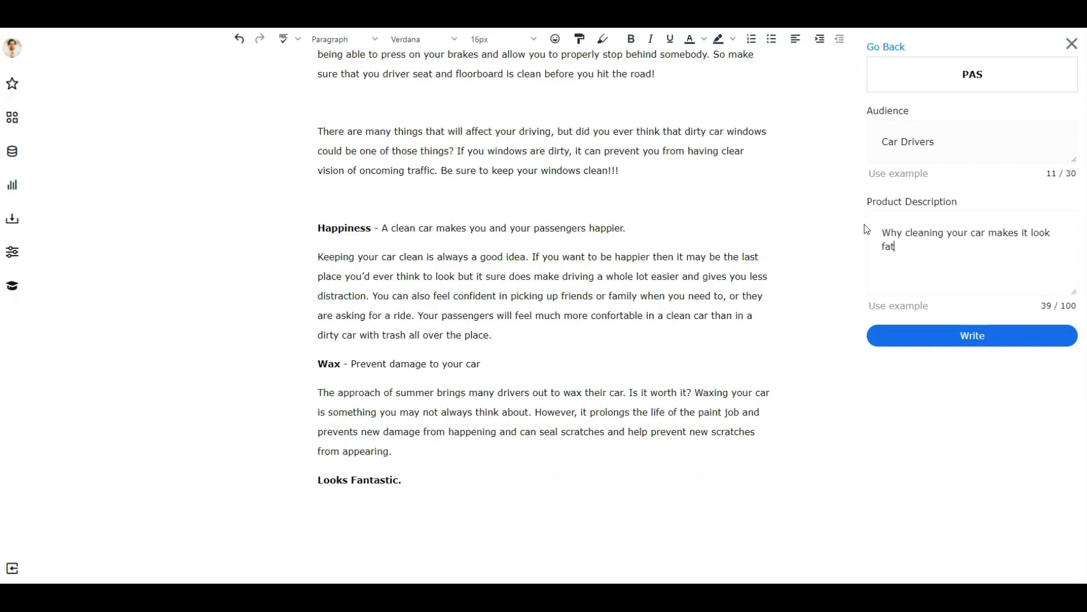
key(BackSpace)
text(ntastic)
click(963, 339)
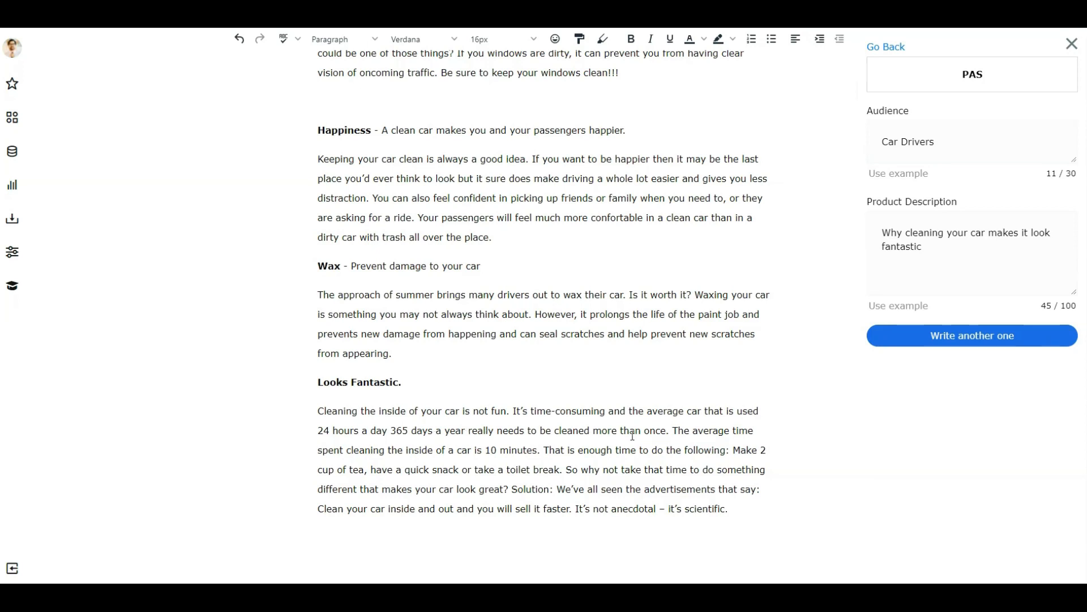
In the Looks Fantastic paragraph, change the daily usage to 8 hours and add "every other week" after "more than once".
double_click(330, 430)
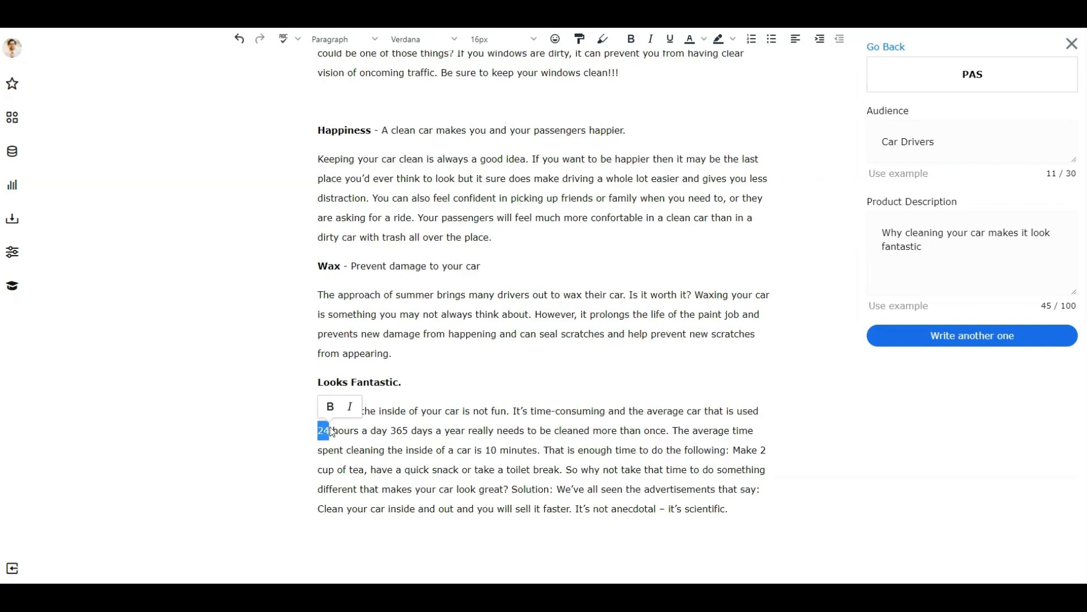
text(8)
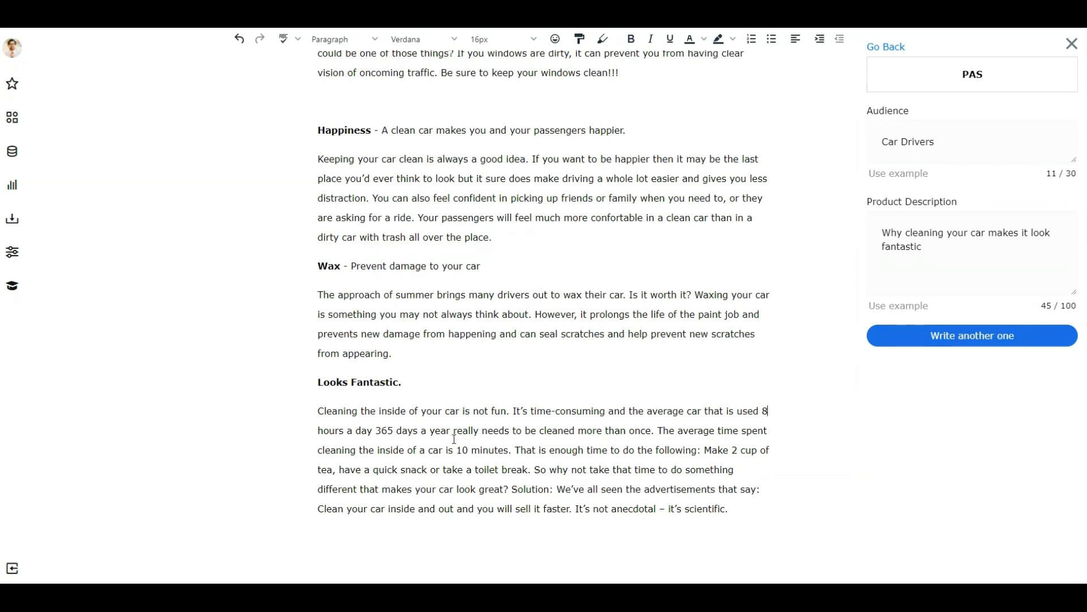
click(653, 431)
text(e)
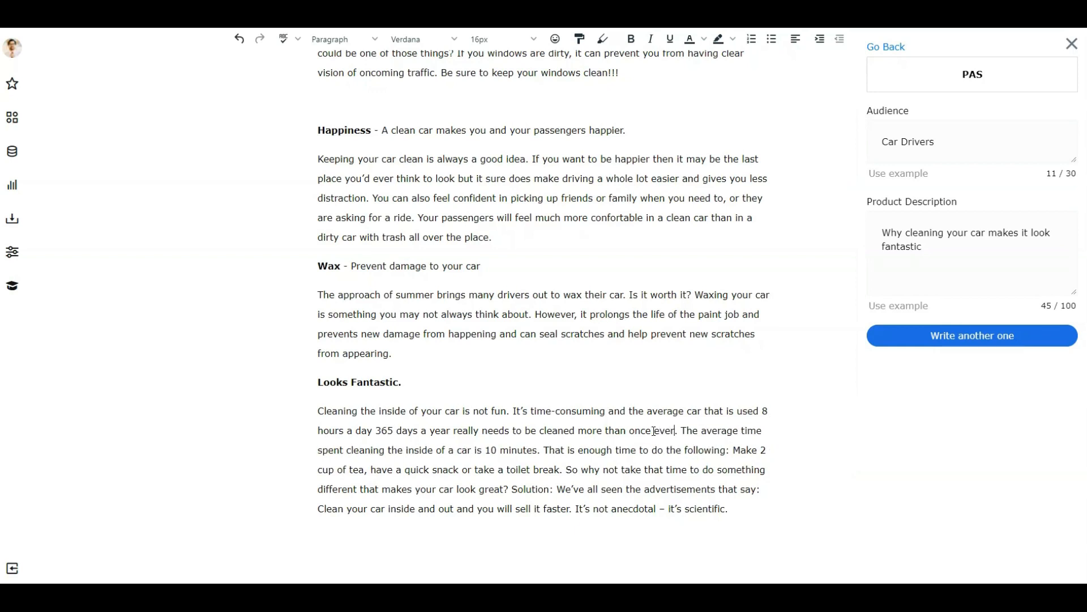
text(very other week)
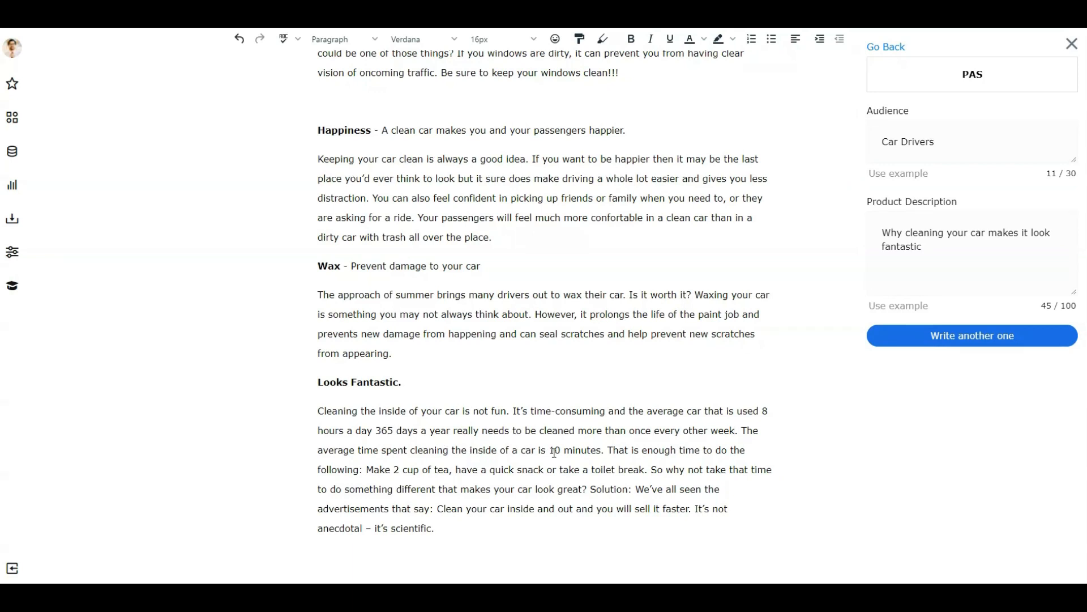
Correct "2 cup of tea" to "2 cups of tea" and delete the text after "advertisements that say:" in the Looks Fantastic paragraph.
click(419, 470)
text(s)
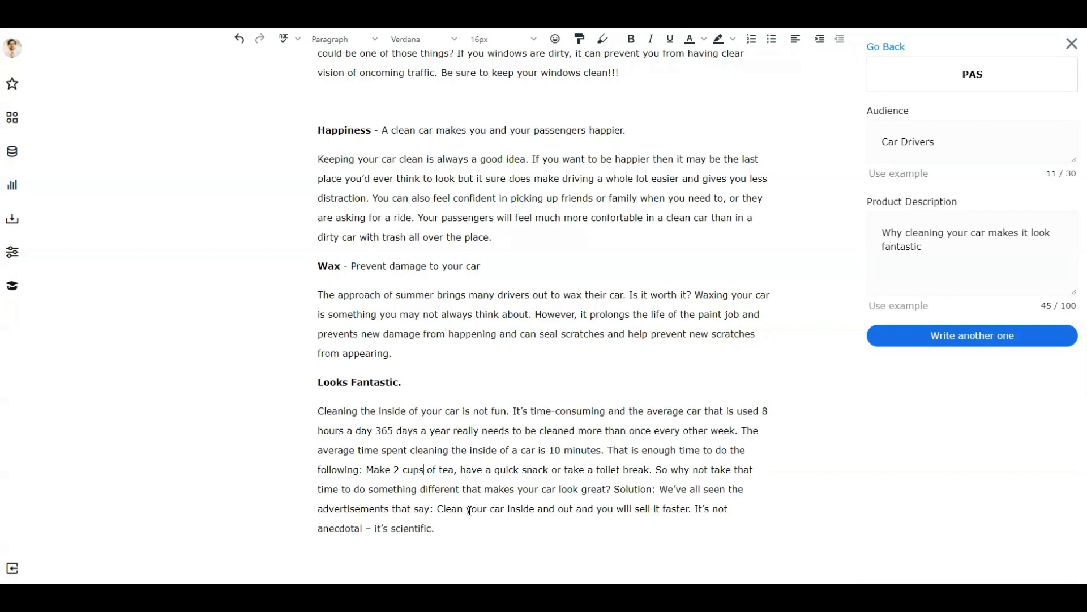
scroll(465, 489, down, 1)
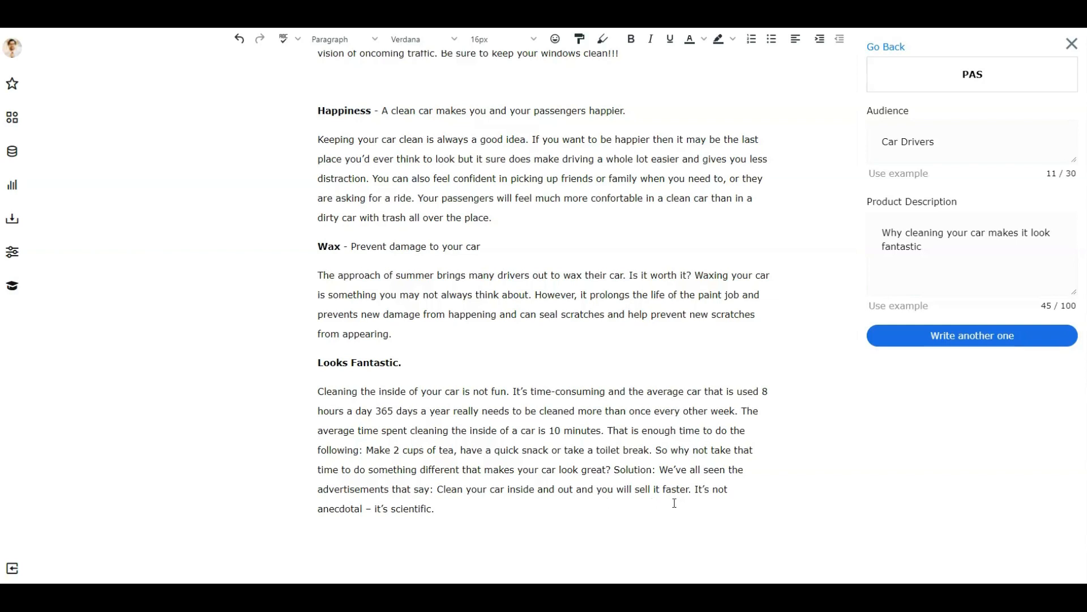
drag(451, 510, 429, 496)
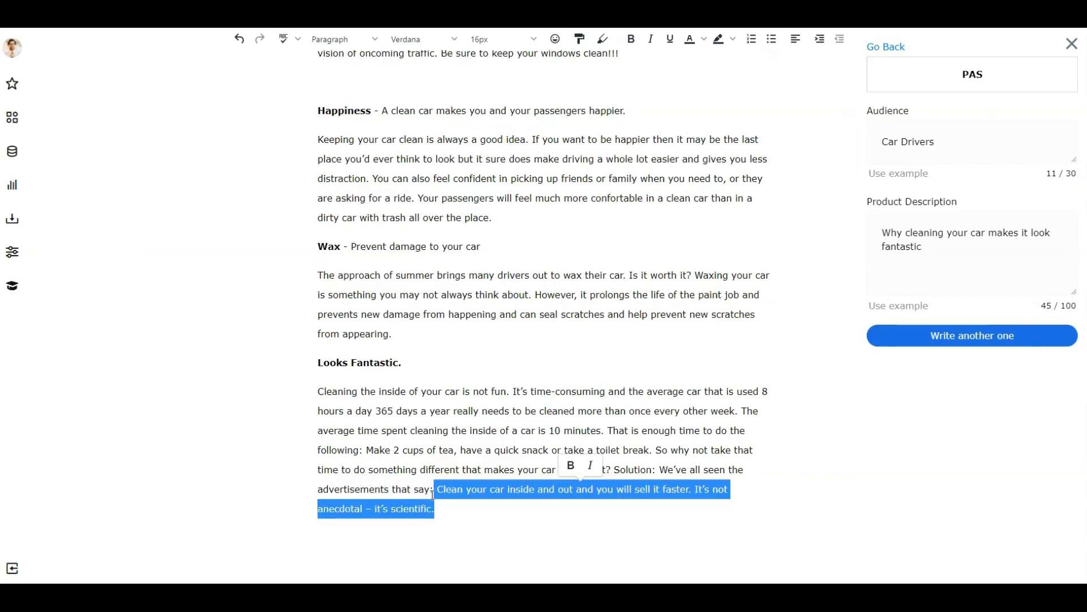
key(BackSpace)
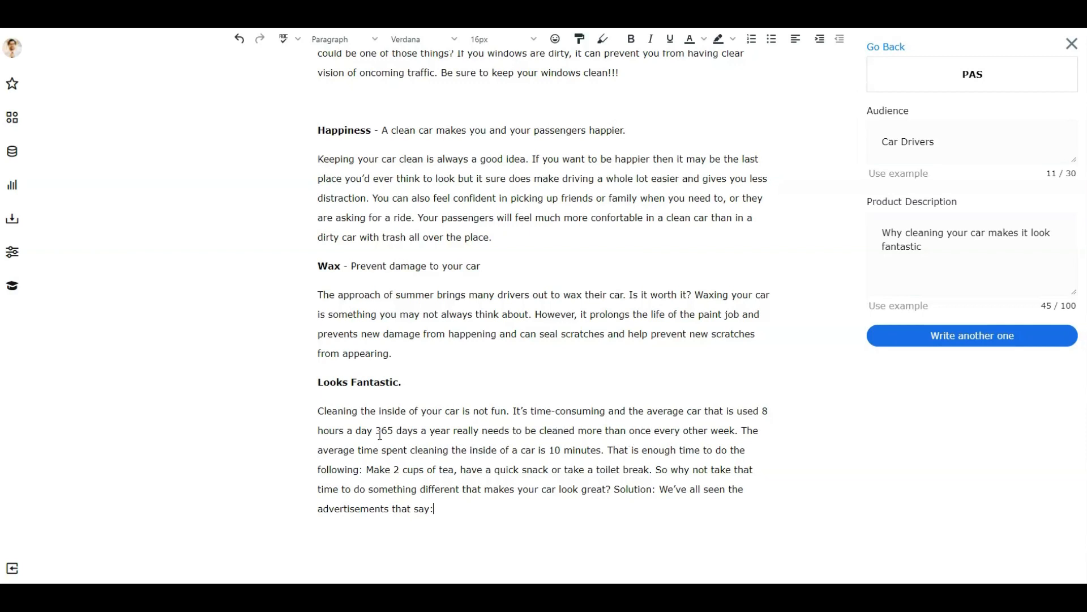
Replace "365 days a year" in the Looks Fantastic paragraph with "for 5 days a week".
drag(376, 431, 395, 431)
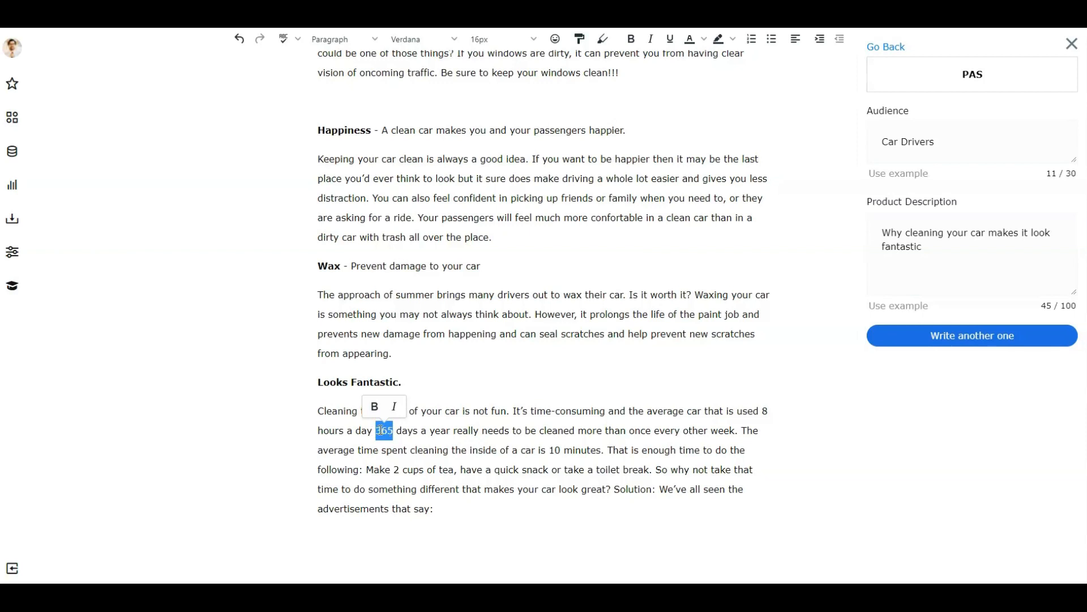
text(for 5 dya)
key(BackSpace)
key(BackSpace)
text(ays a week)
drag(520, 435, 463, 436)
key(BackSpace)
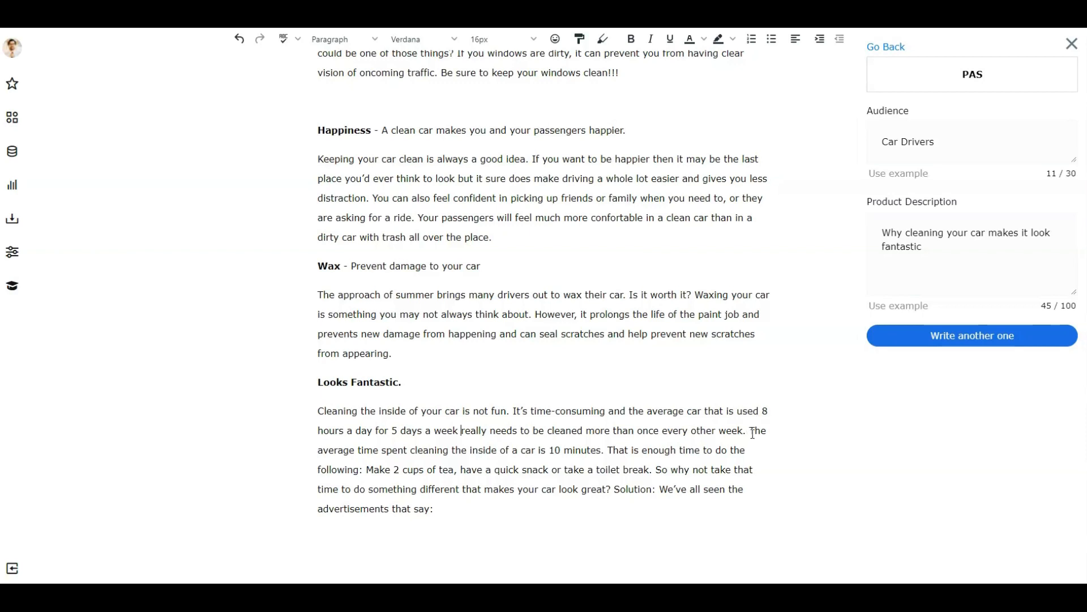
Before "The average time", insert a new paragraph starting "Keeping your car clean as we learned above helps you do many".
key(Return)
key(Return)
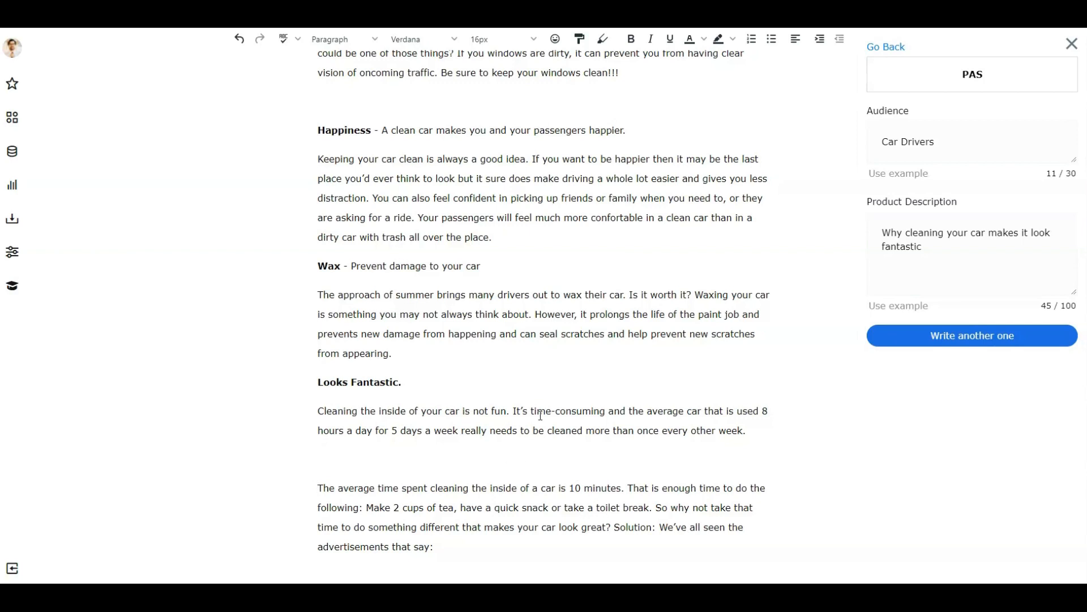
click(473, 449)
text(Keeping your car clean as wel)
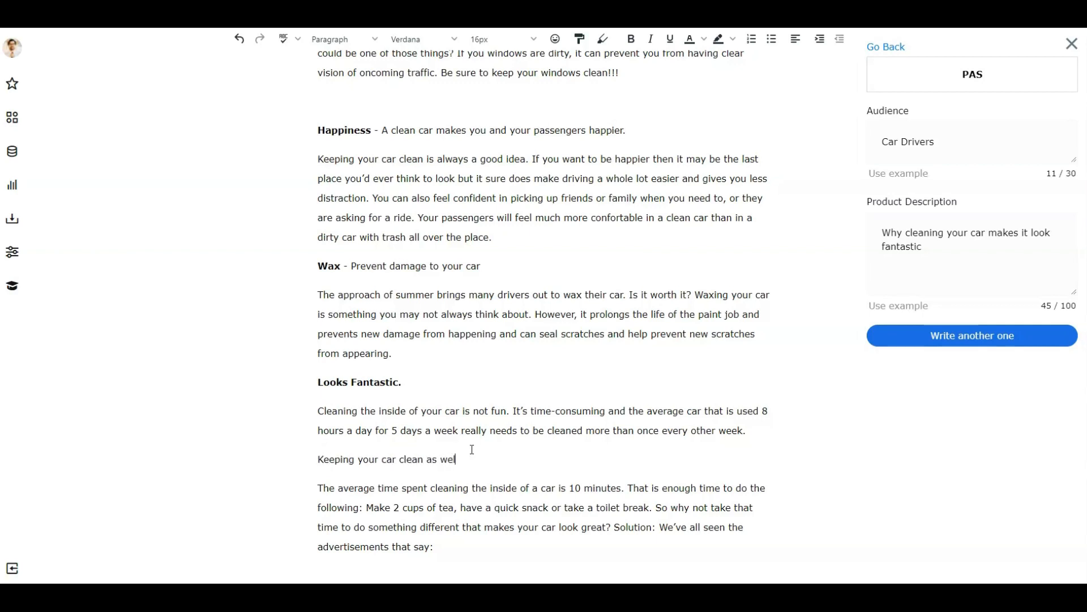
key(BackSpace)
text(learned above helps you do many )
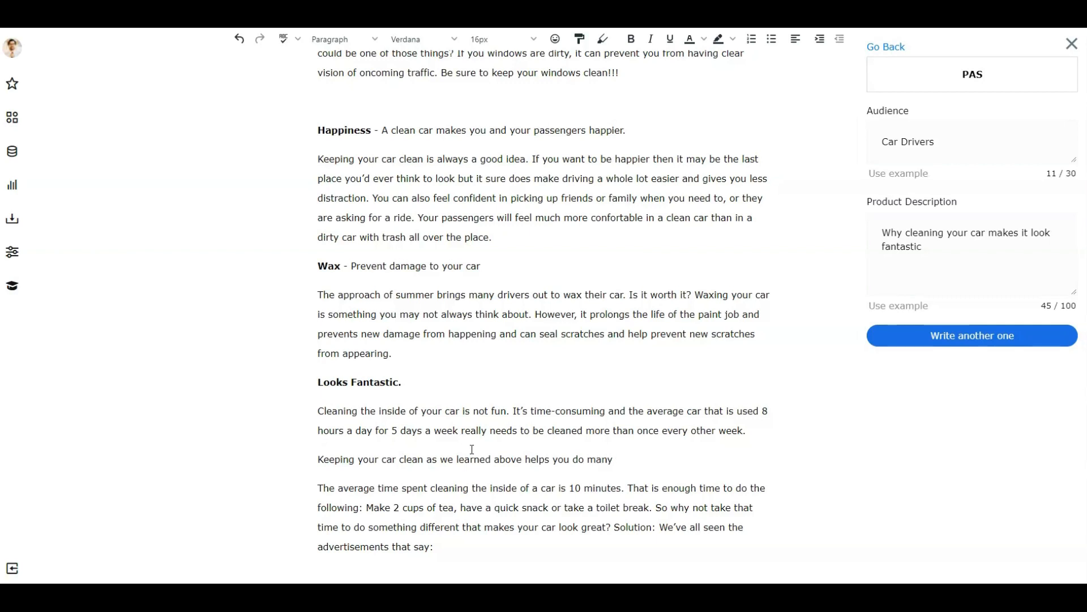
Continue the new paragraph with "things and it keeps your car looking fantastic! If you want people to".
text(things and it keeps your car )
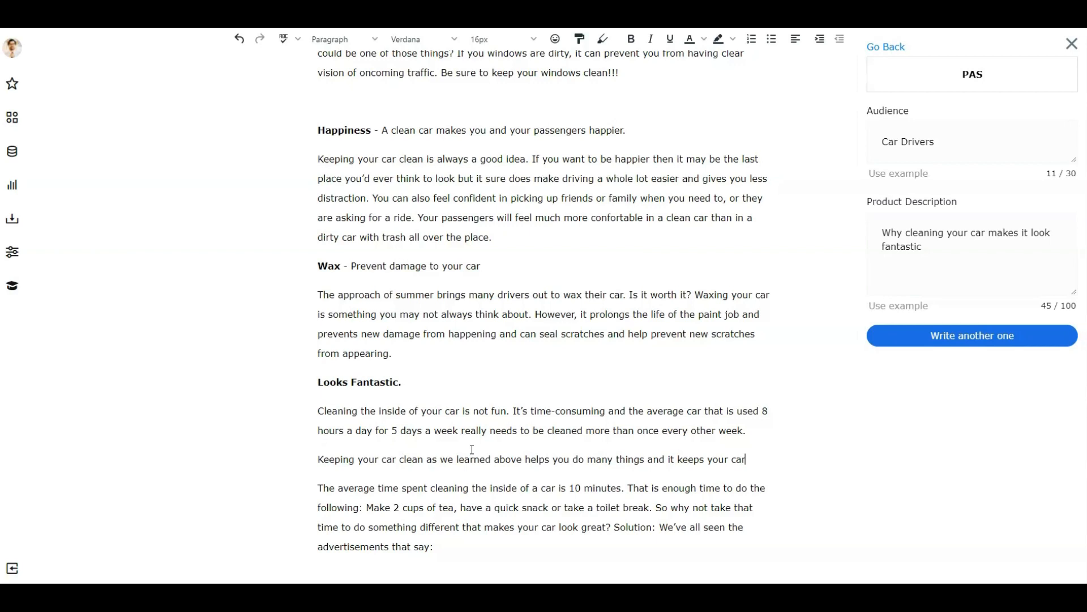
text(looking fant)
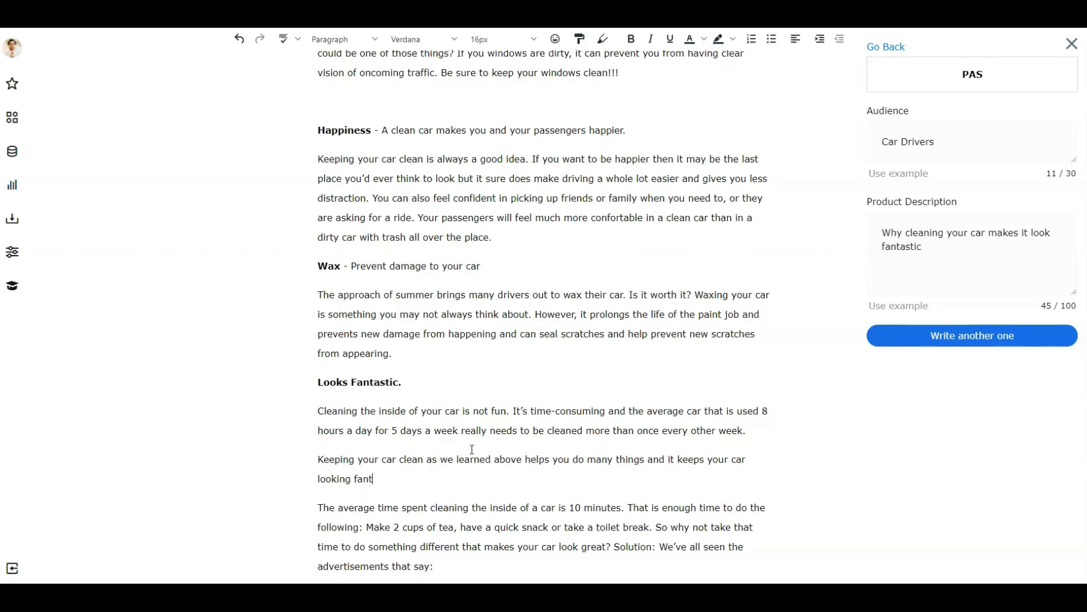
text(astic! If you want e)
key(BackSpace)
text(people to )
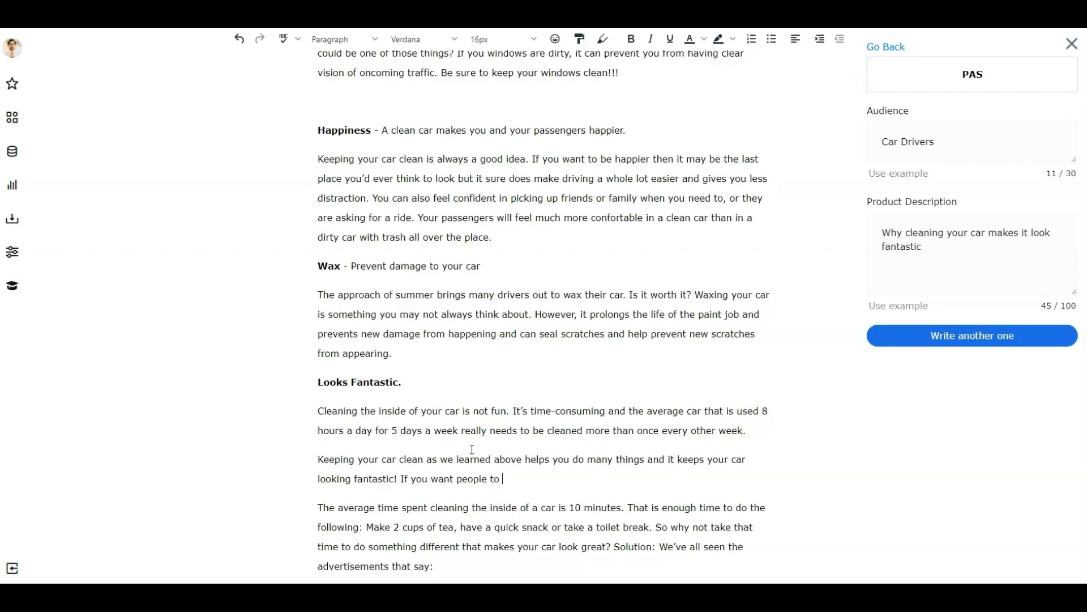
Finish the paragraph with "notice your car and how well it looks. Spend a little time giving it some love and cleaning.".
text(notice your car and how wek)
key(BackSpace)
text(ll it looks)
text(. Spend a )
text(little time giving i)
text(t some lo)
text(ve and cle)
text(aning.)
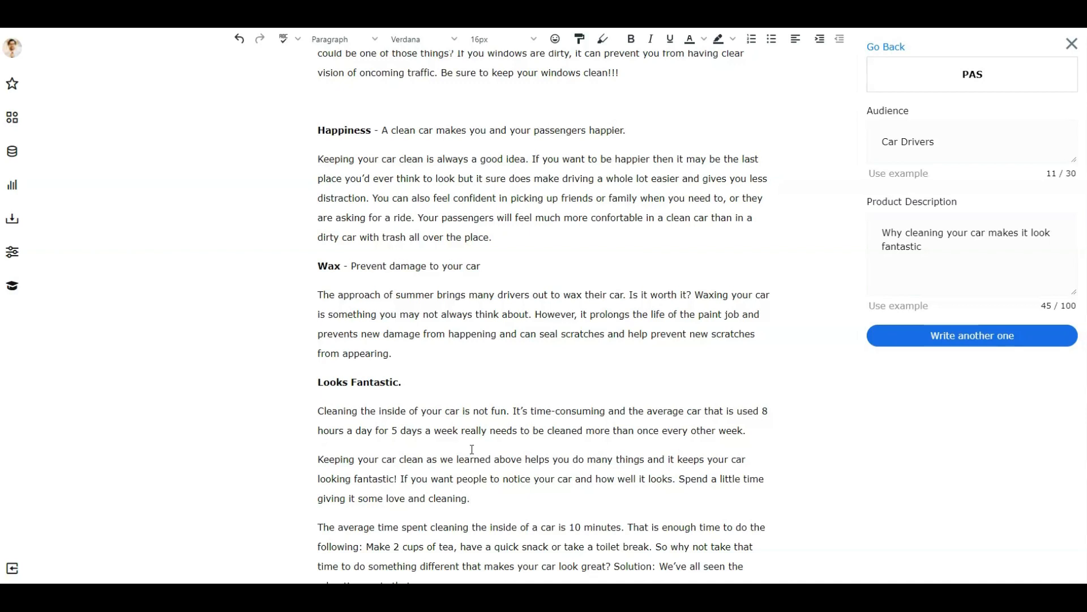
Delete the leftover generated paragraph that starts with "The average time spent cleaning the inside of a car".
scroll(473, 449, down, 2)
drag(440, 508, 312, 457)
key(BackSpace)
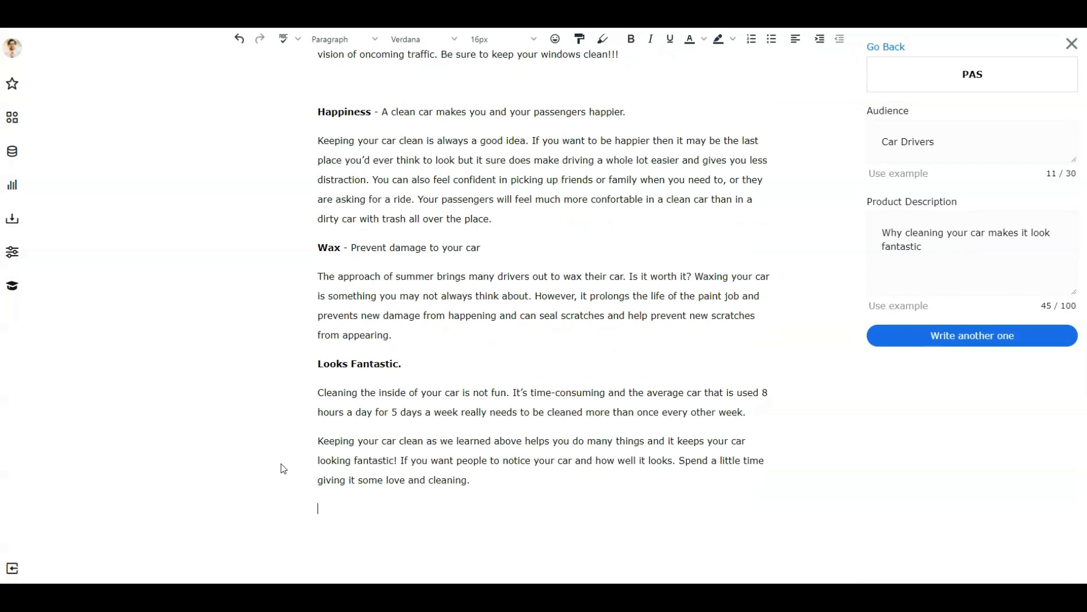
Remove the "Keeping your car clean: 5 Reasons You Shouldn't Put it Off" line, the dashes and the empty line above the main heading.
scroll(433, 427, up, 20)
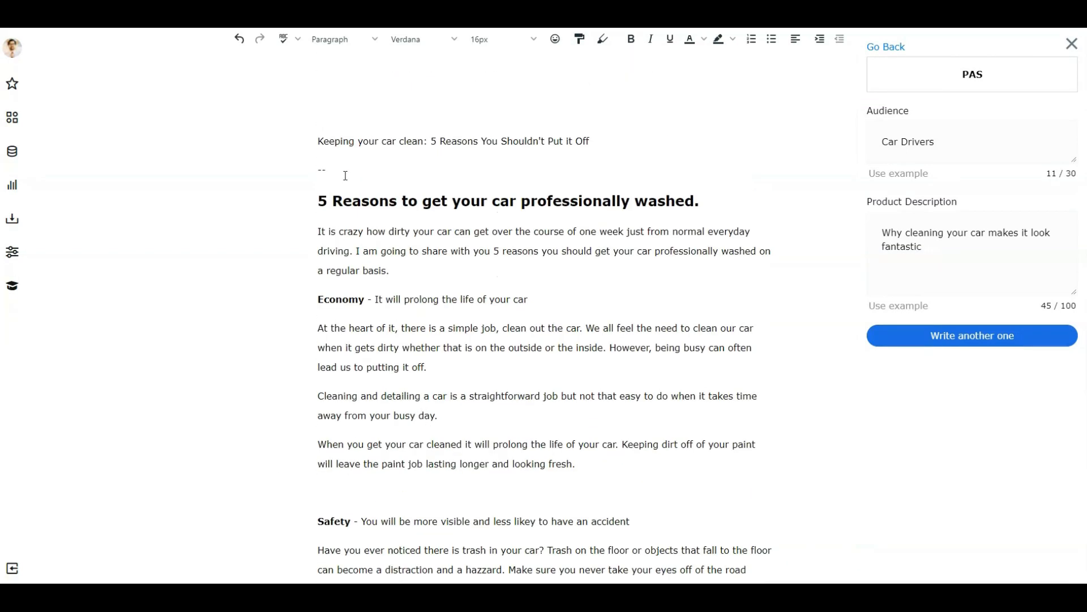
drag(327, 170, 312, 141)
key(BackSpace)
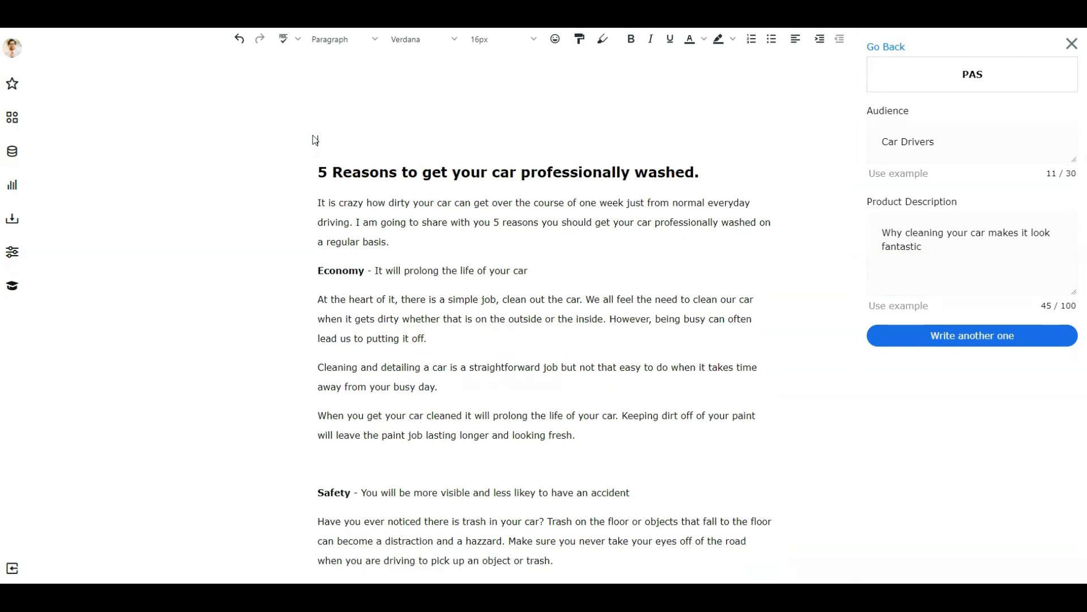
click(323, 172)
key(BackSpace)
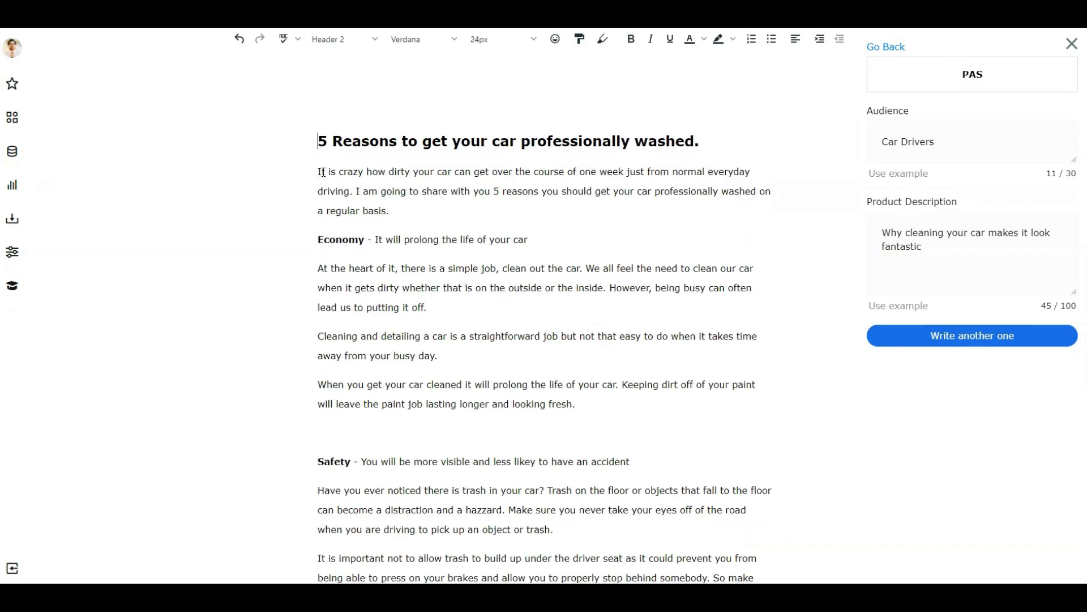
After the last paragraph, add a "--" line and start "If you would like your car professionally cleaned by the pros at Car Wash City".
scroll(370, 323, down, 6)
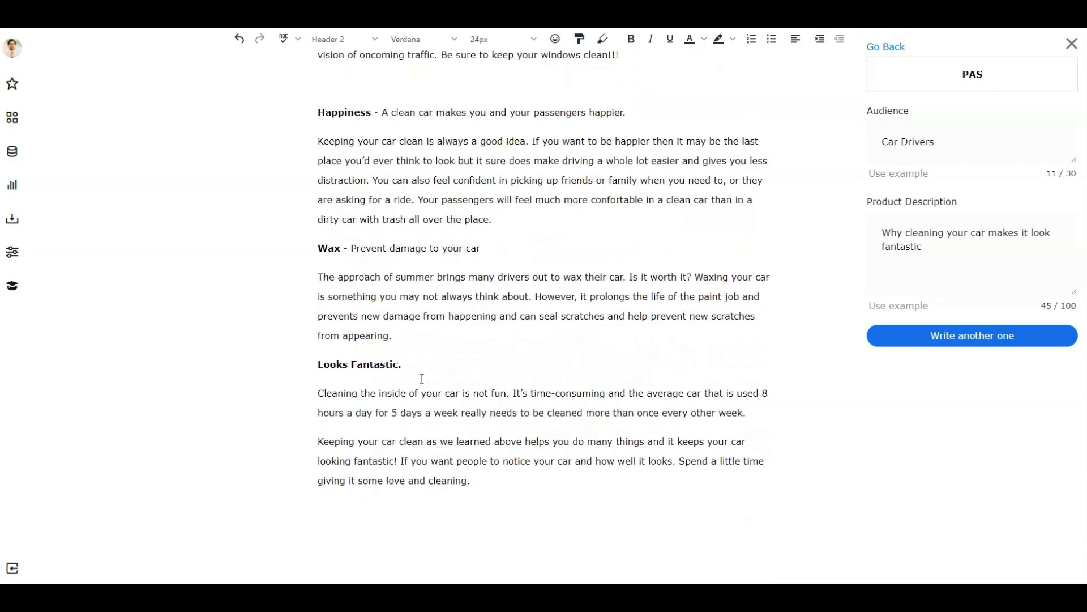
click(500, 490)
key(Return)
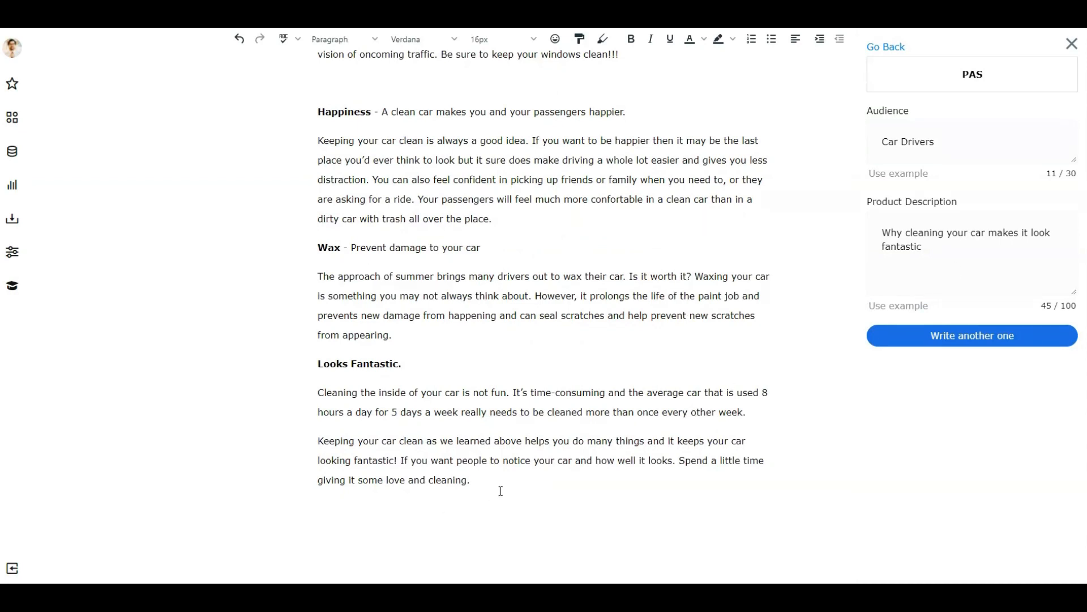
text(--)
key(Return)
text(If you would like your ca)
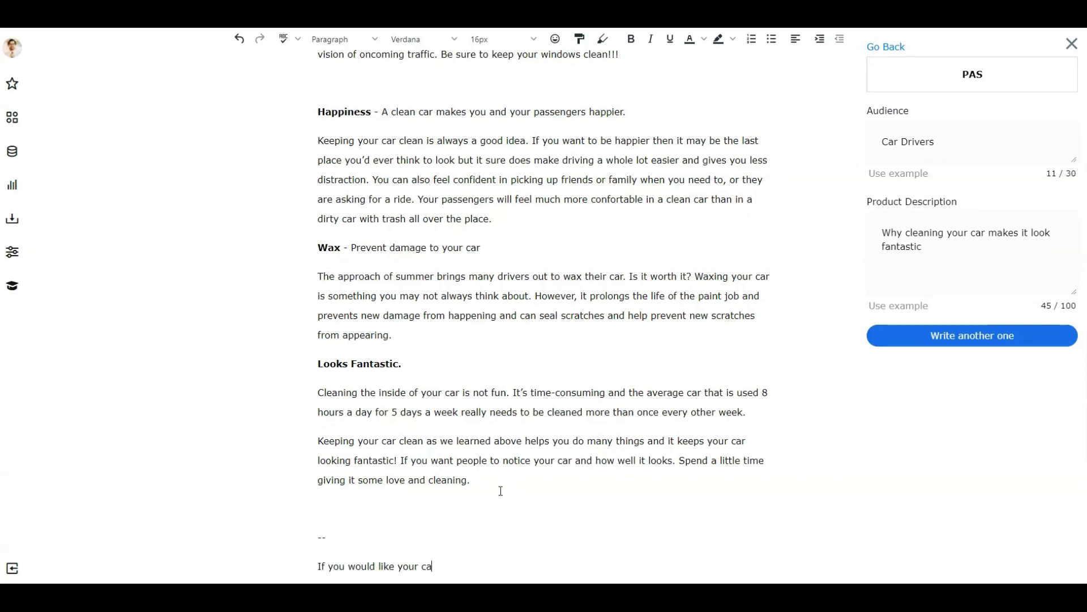
text(r professionally cleaned )
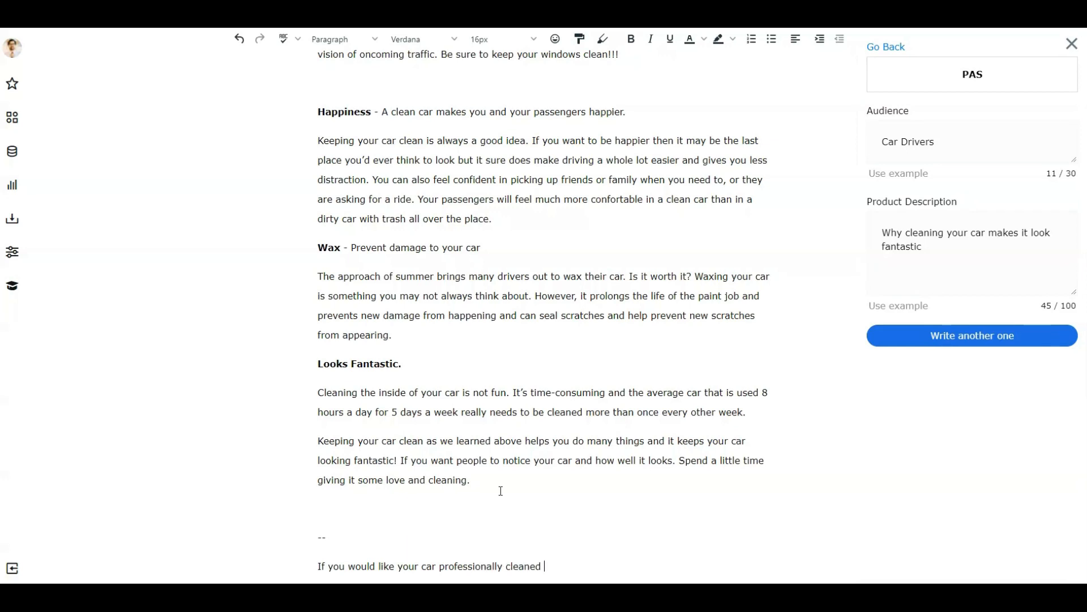
text(by the pros at Car Wash City)
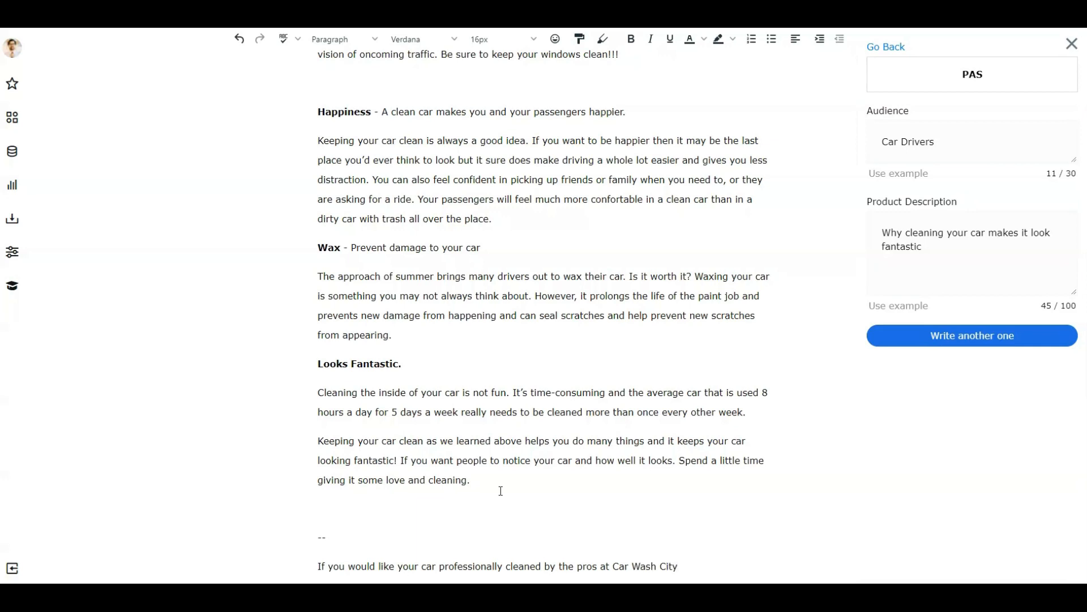
Continue the closing offer with "then drop your email below and we will send you out a coupon by email for a 50%".
text( then drop your email bel)
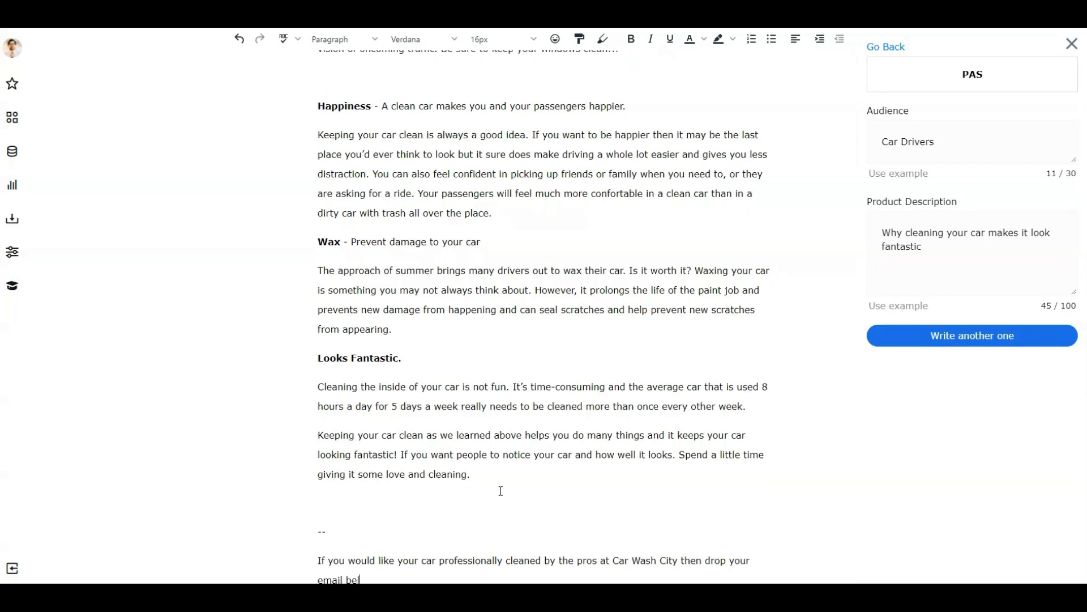
text(ow and we will send you out a )
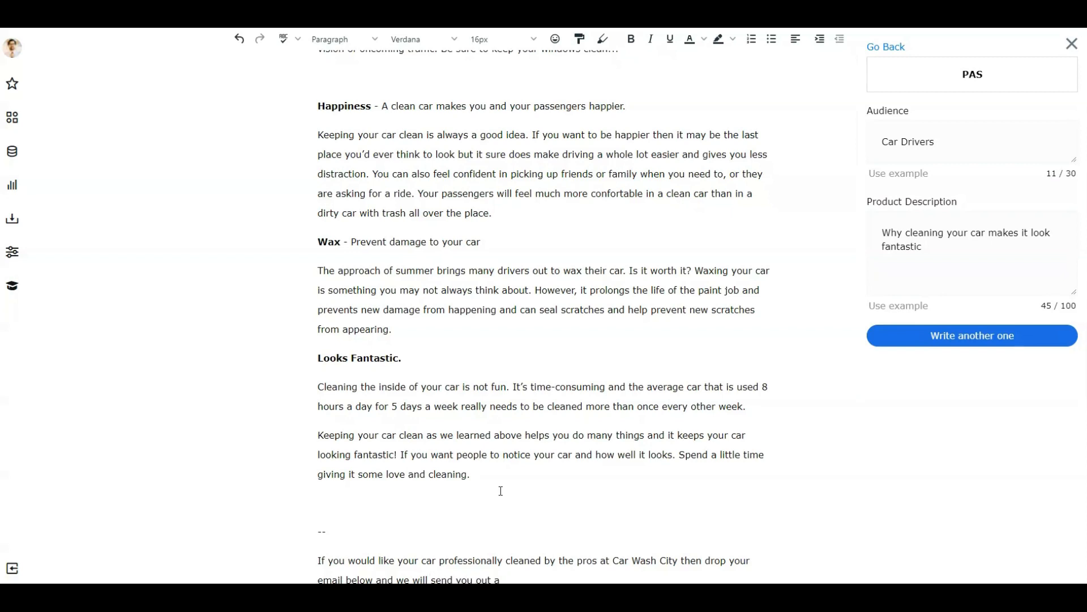
text(coupon by emailf or)
key(BackSpace)
text(50%)
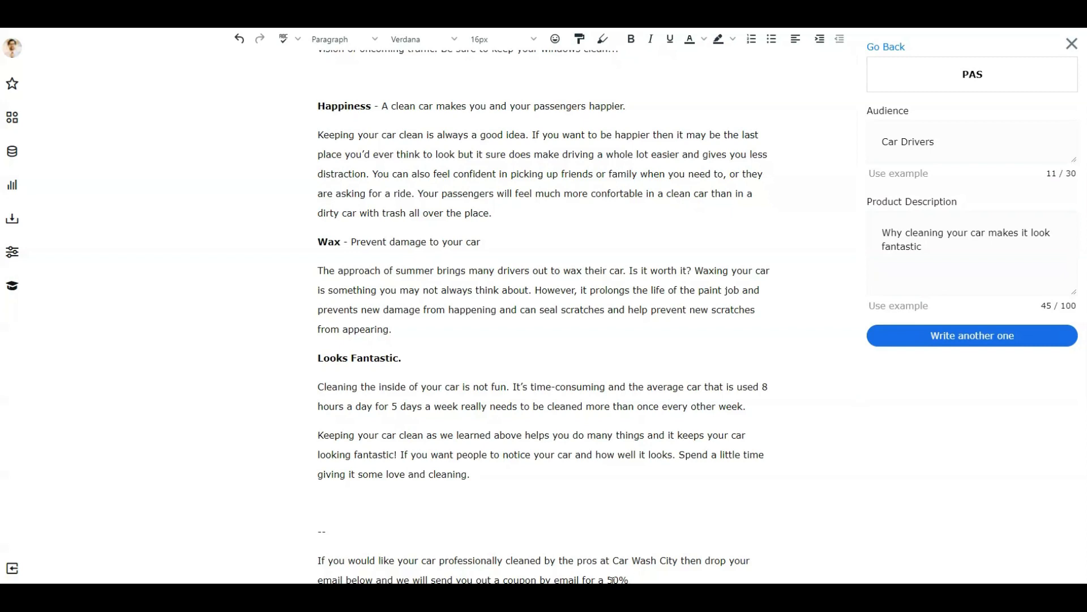
Remove the "a" before "50%" and end the closing offer with "your first wash with us.".
click(607, 578)
key(BackSpace)
key(BackSpace)
click(632, 578)
scroll(631, 577, down, 1)
text(yo)
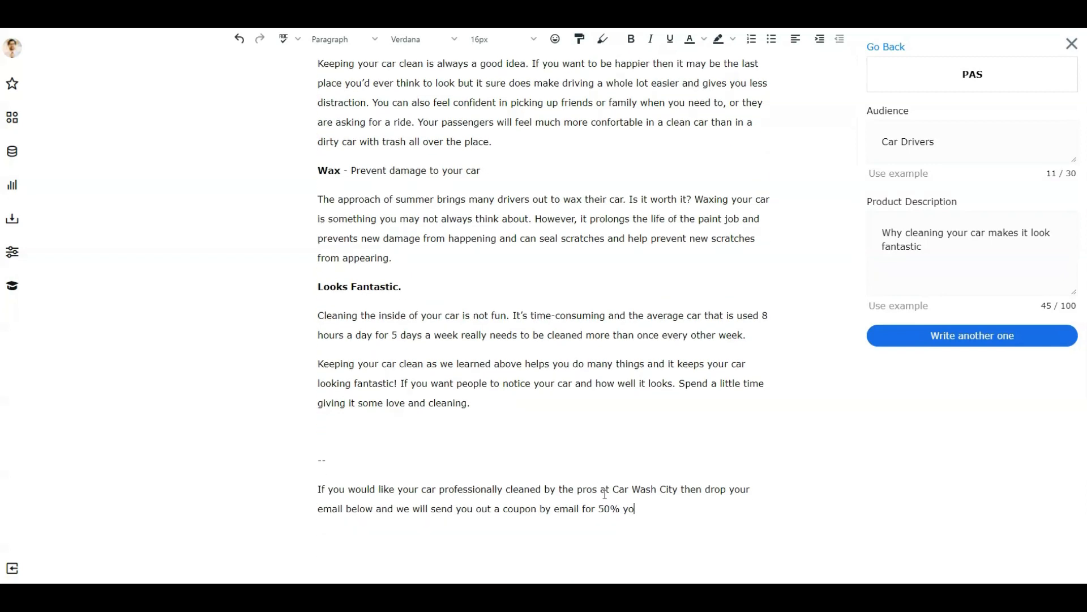
text(ur first wash with us.)
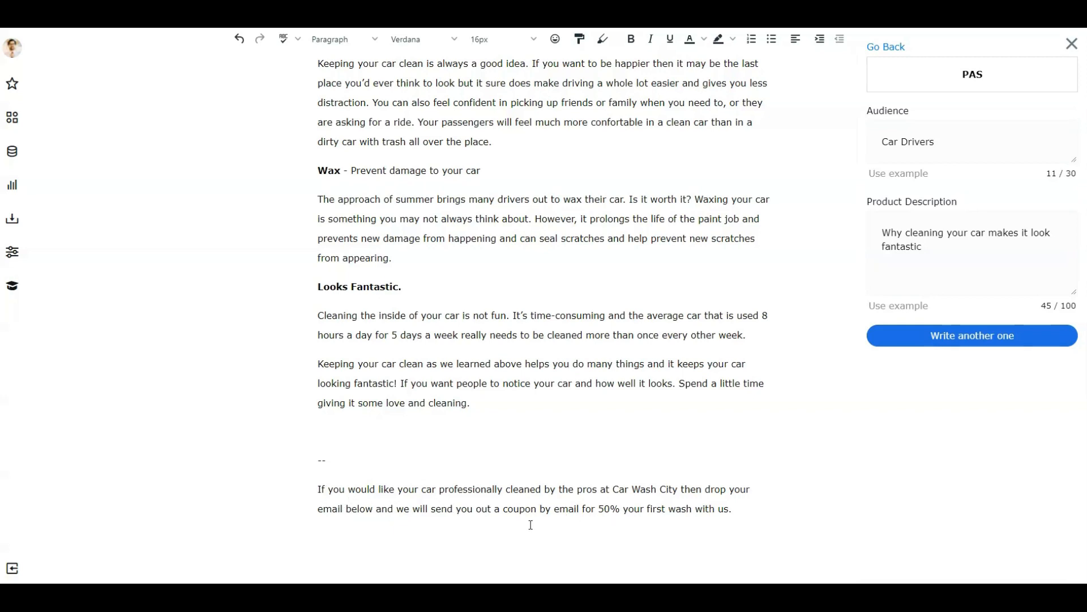
Close the PAS generator and review the whole blog post from the heading to the closing offer.
scroll(531, 525, up, 10)
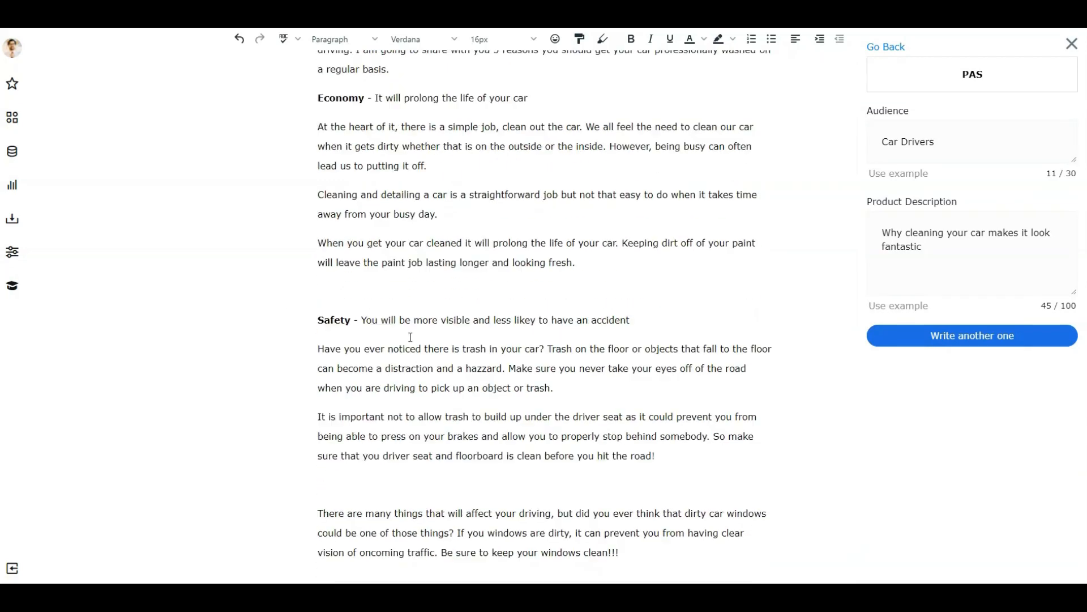
scroll(431, 388, up, 3)
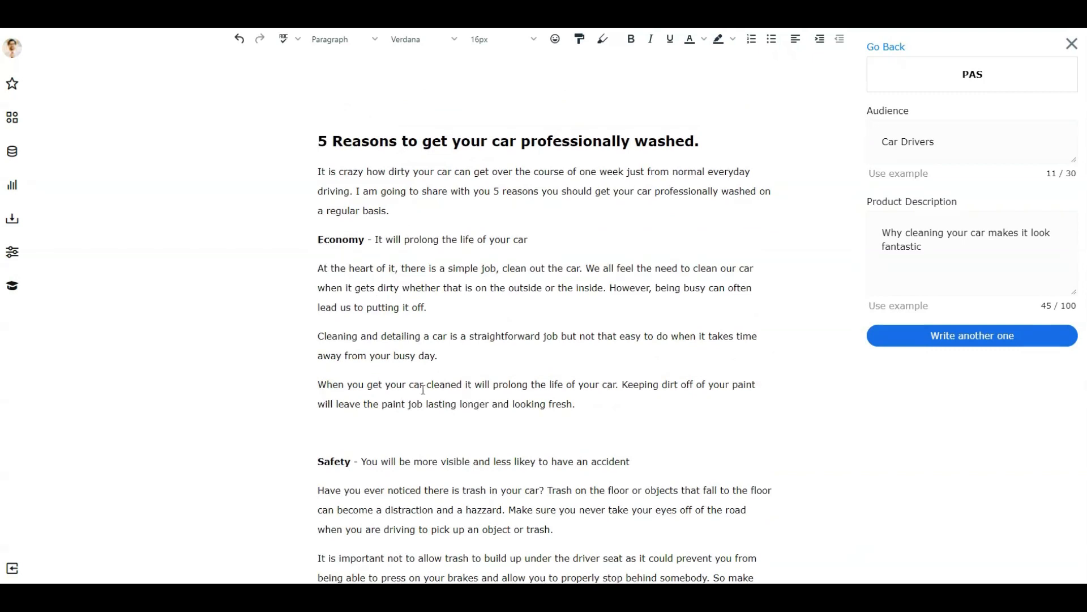
click(1076, 54)
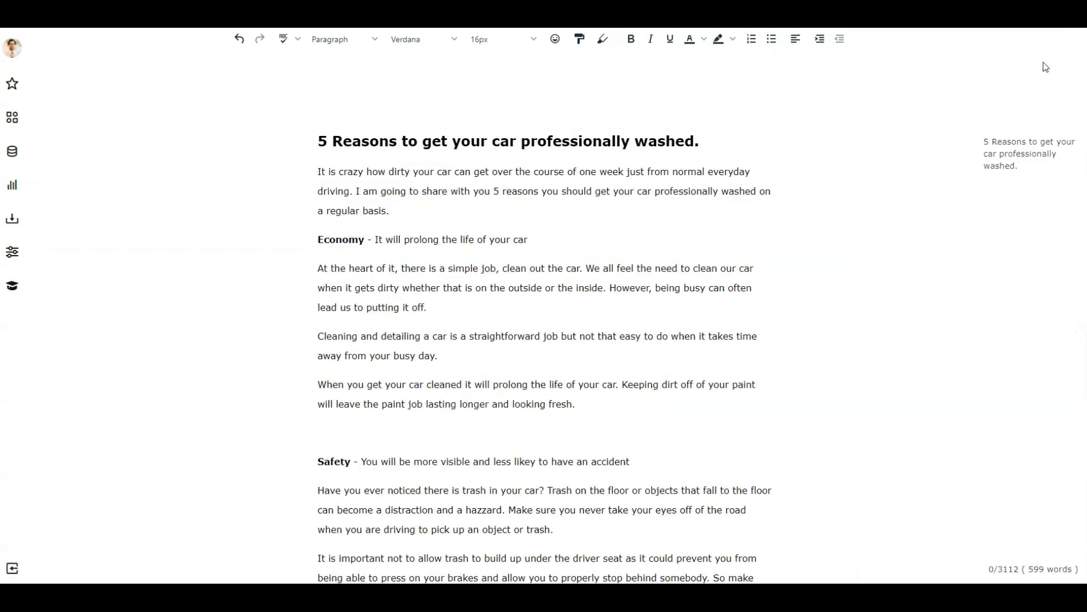
scroll(758, 215, down, 11)
scroll(736, 223, up, 12)
scroll(512, 286, down, 9)
scroll(508, 293, down, 4)
scroll(508, 300, up, 13)
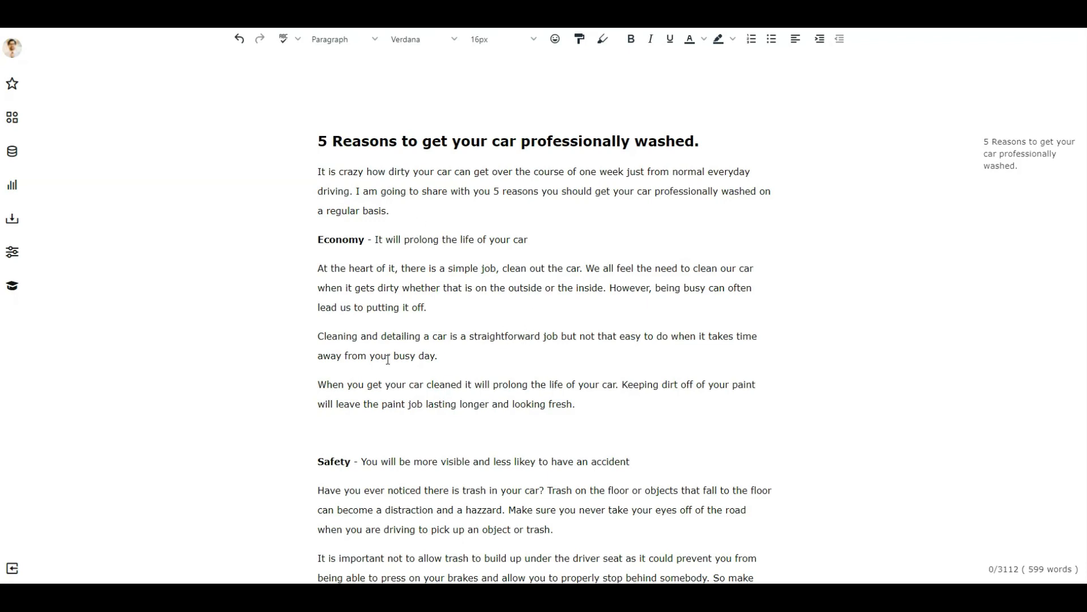
Leave the blog post, open the Ad document of the 5 - May project, and choose the PASO ad generator.
click(13, 570)
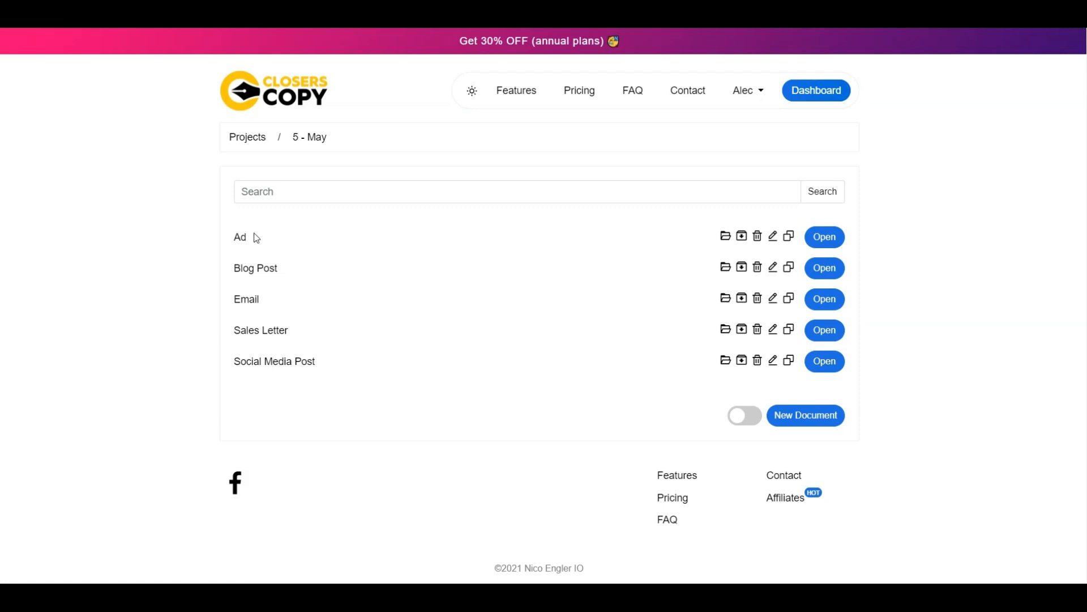
click(822, 239)
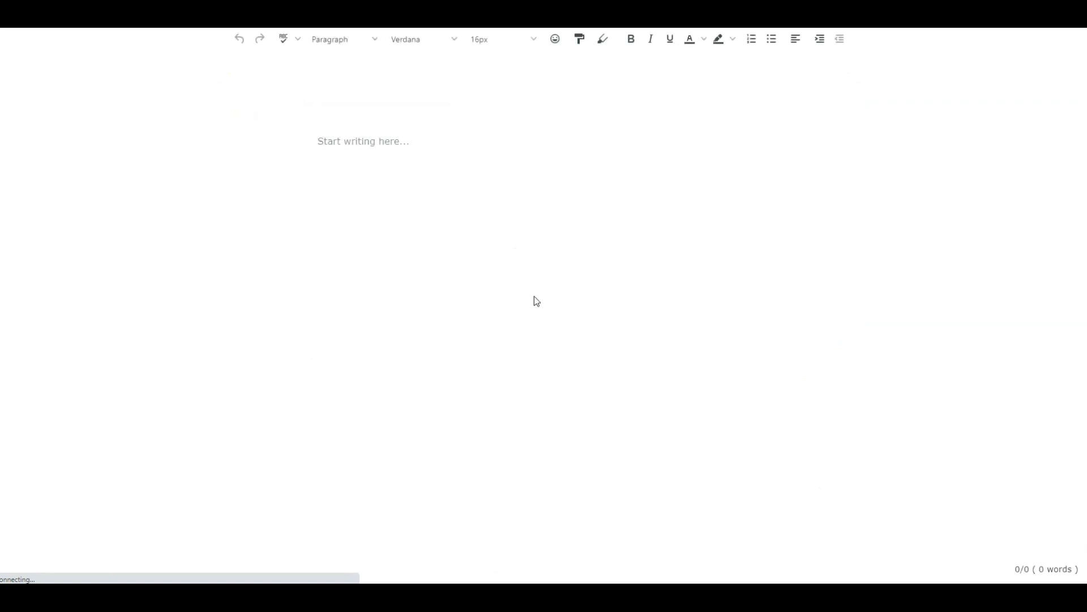
click(362, 141)
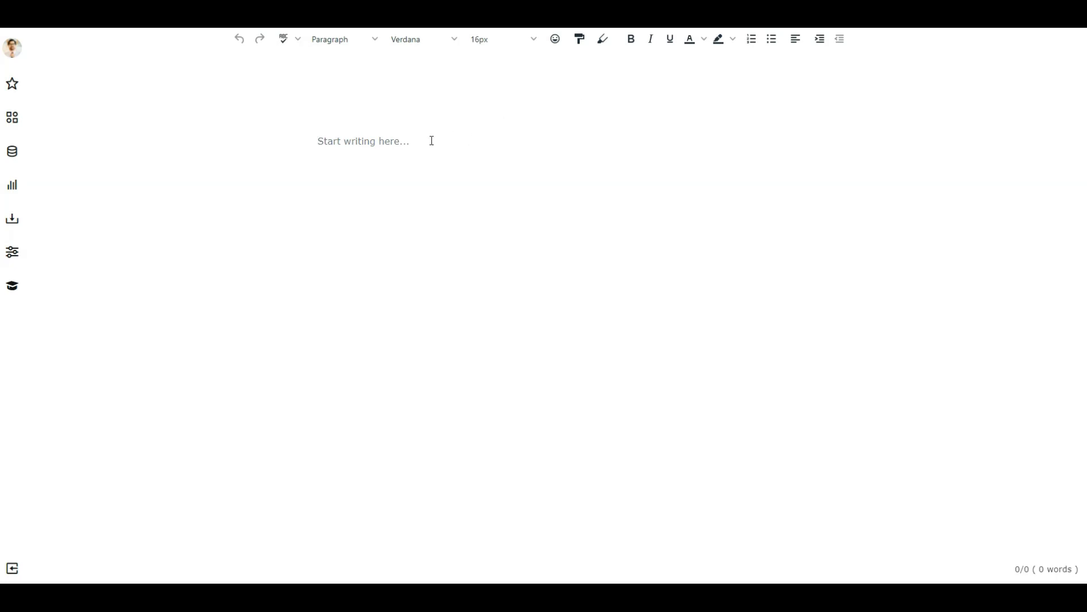
click(12, 118)
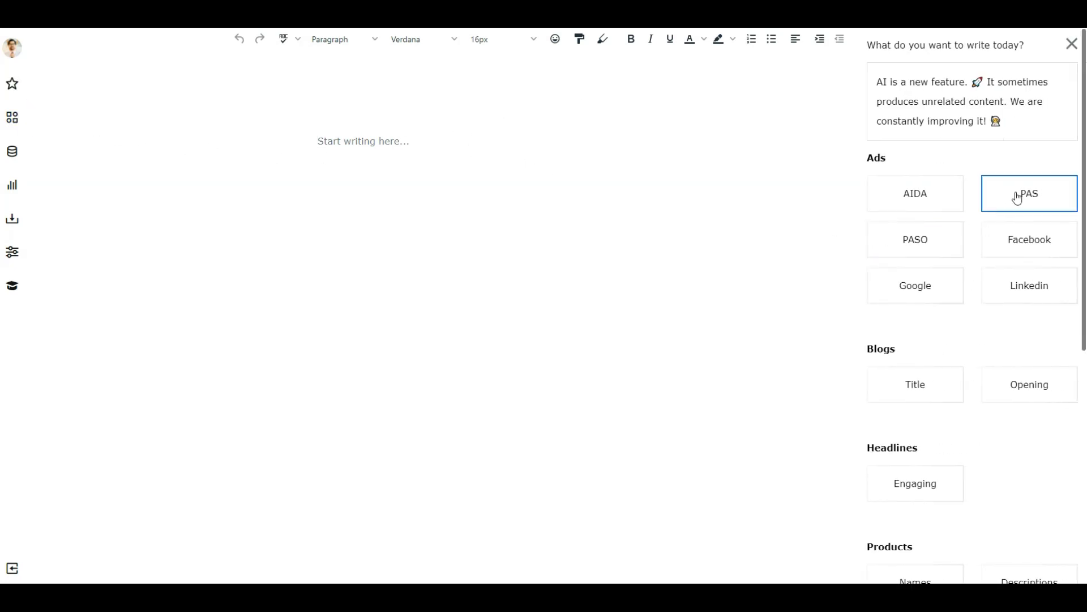
click(923, 243)
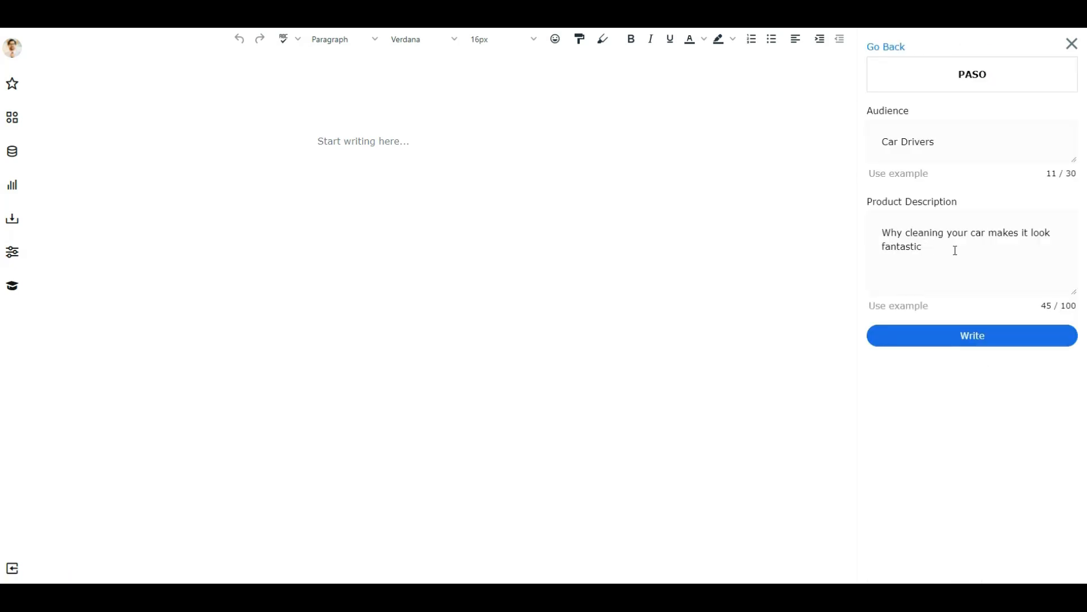
Extend the PASO product description with "and we want to give you 50% off your first car wash.".
drag(940, 246, 881, 231)
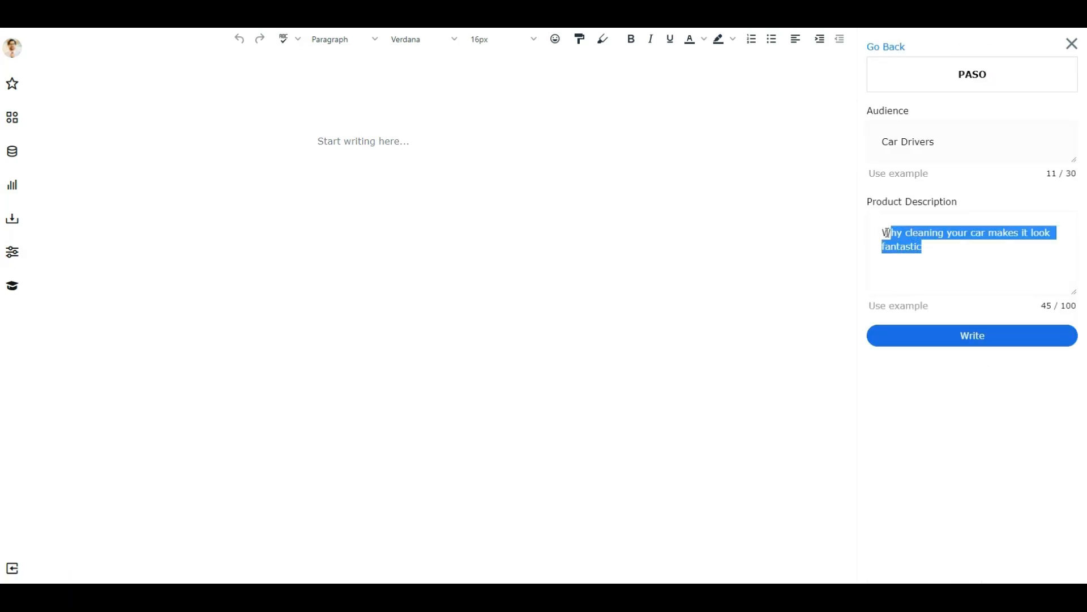
click(966, 249)
drag(942, 247, 895, 246)
click(933, 249)
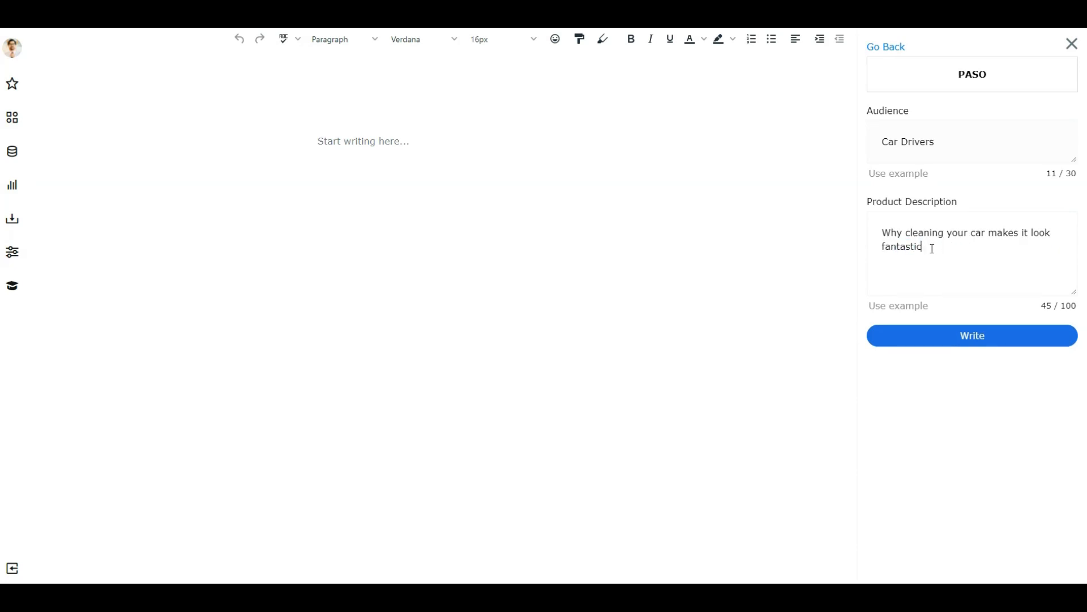
text(AND WE)
key(BackSpace)
key(BackSpace)
key(BackSpace)
key(BackSpace)
key(BackSpace)
key(BackSpace)
text(and we want to give yu)
key(BackSpace)
text(ou 50% off your first )
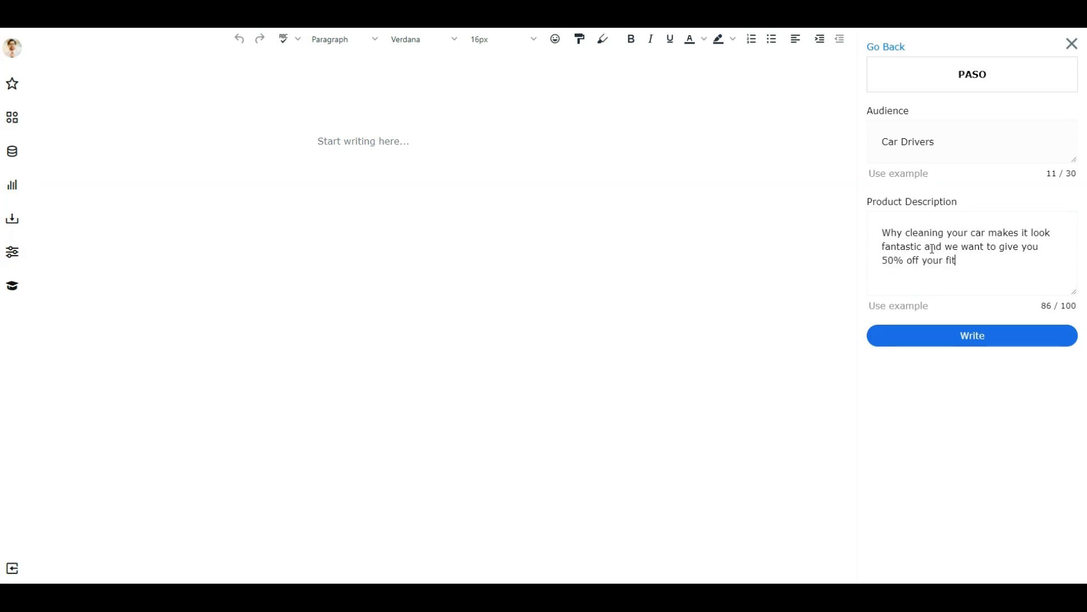
text(car wash)
Generate a PASO ad from the description and delete the generated text from the document.
click(977, 338)
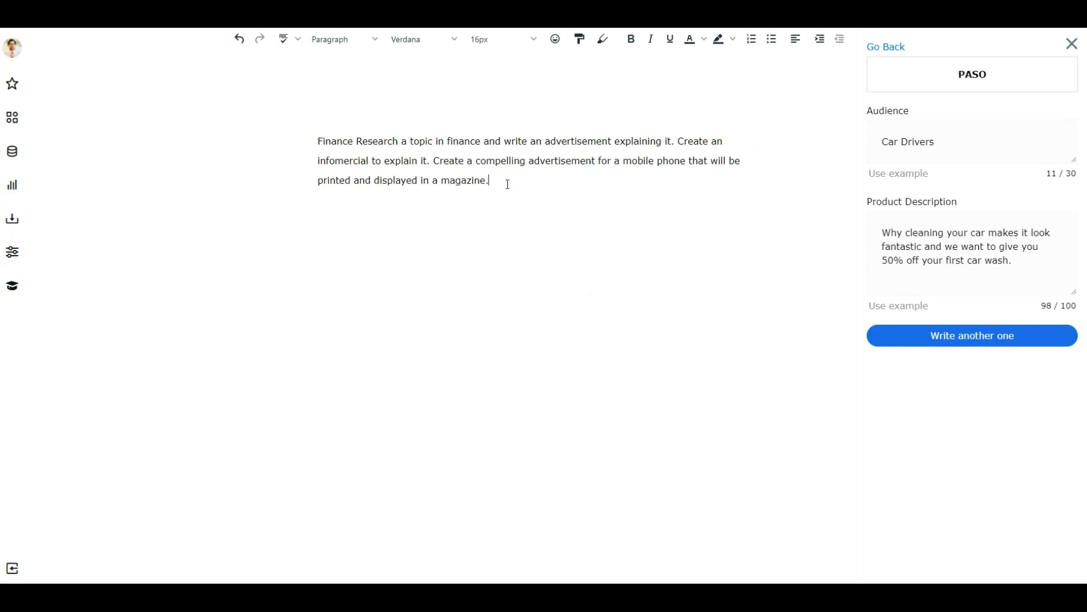
drag(512, 182, 279, 117)
key(BackSpace)
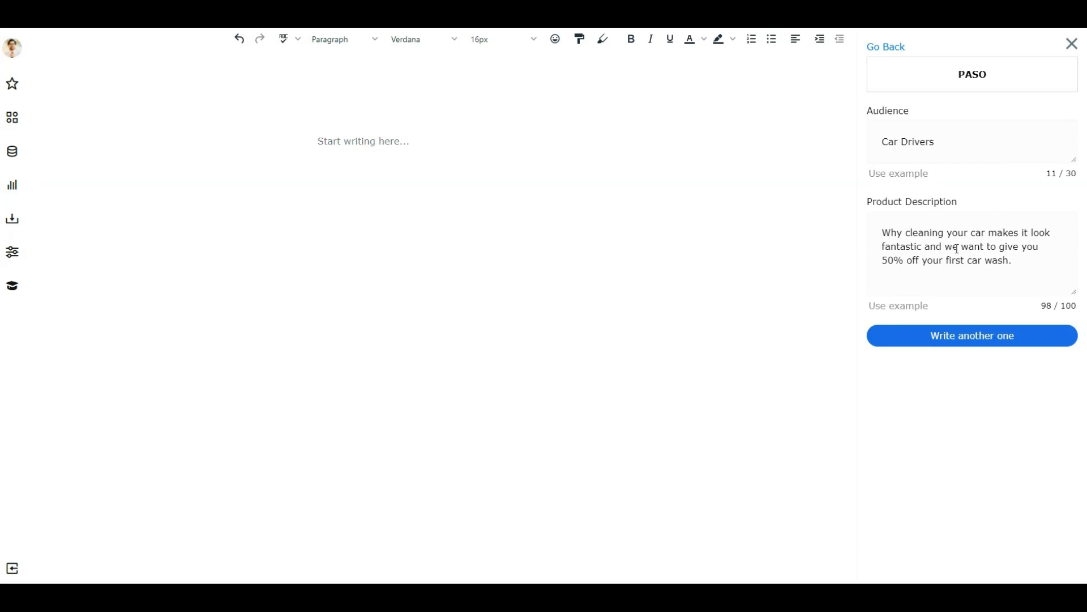
Change the product description to "Here at Car wash city we want to give you 50% off your first car wash with us." and generate another ad.
drag(946, 247, 882, 232)
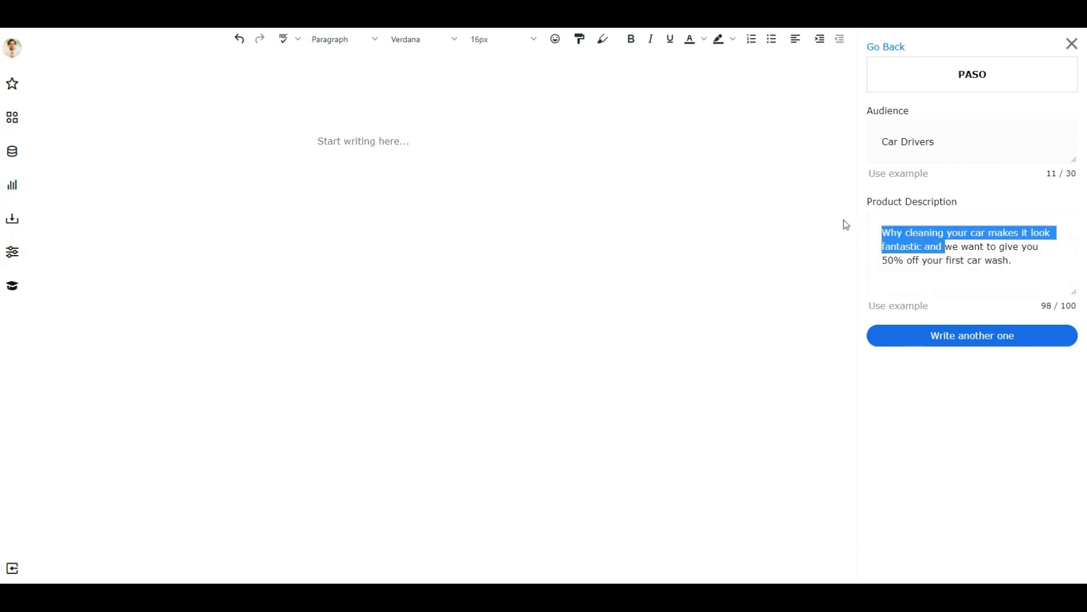
text(Here at C)
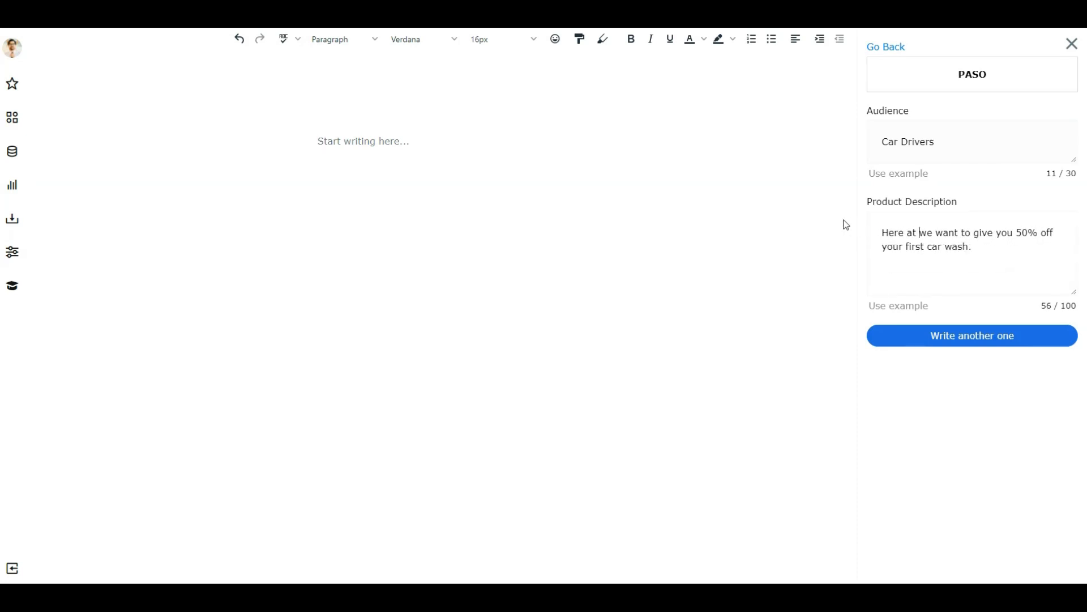
text(ar wash cl)
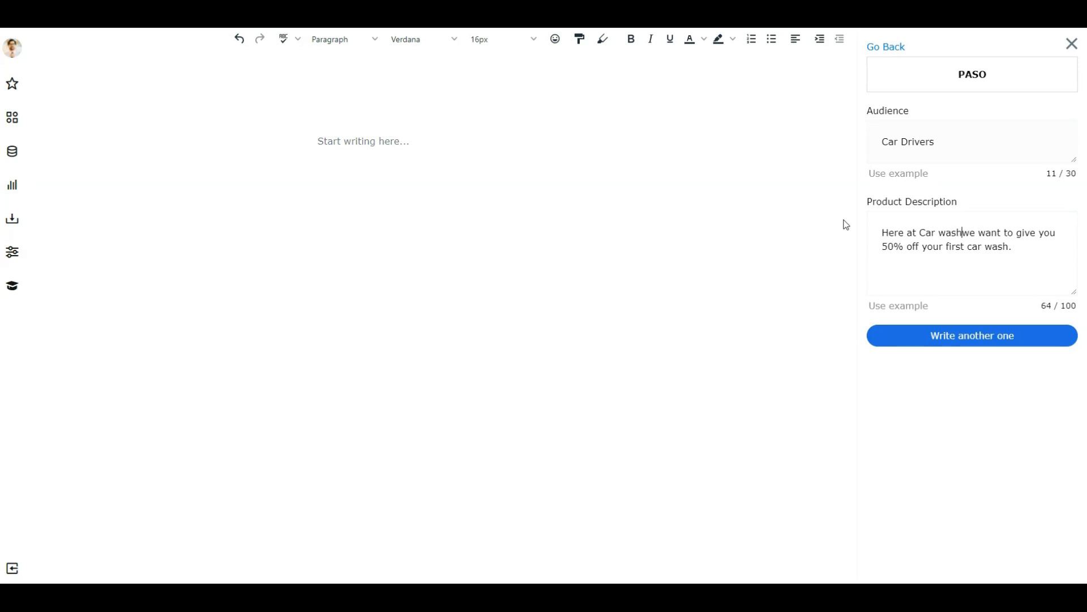
text(ity )
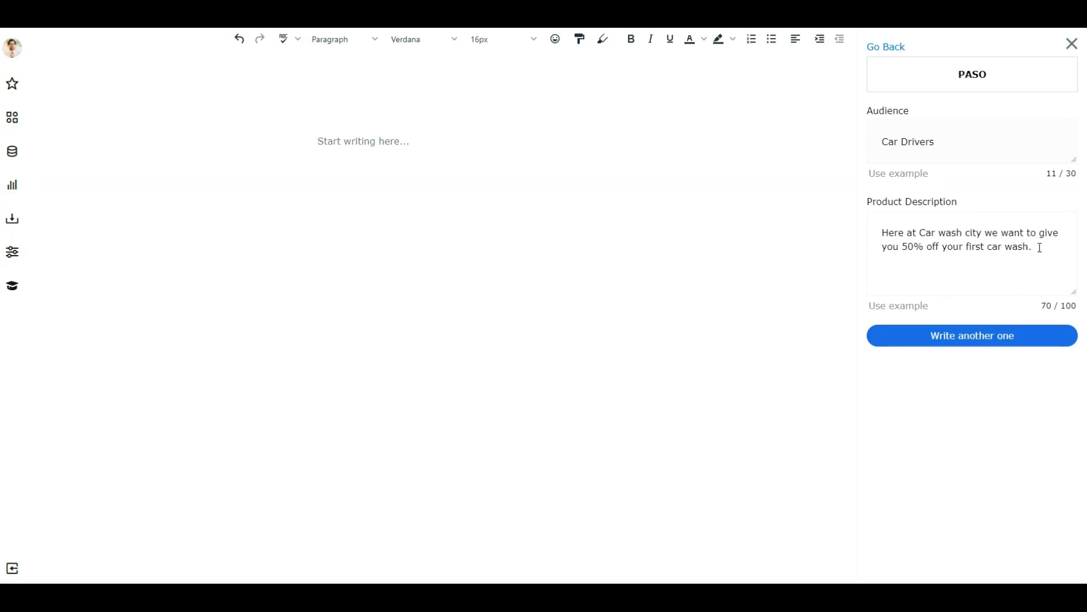
text( with us.)
click(990, 336)
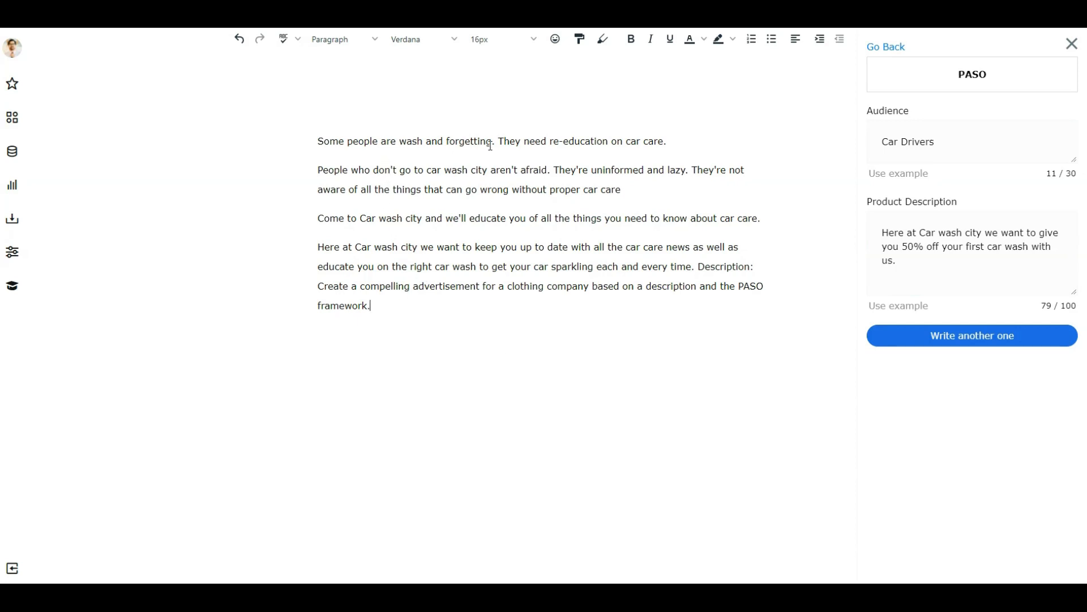
Delete the ad's opening line and the second paragraph's text up to "They're not aware of all the things".
drag(669, 142, 267, 140)
key(BackSpace)
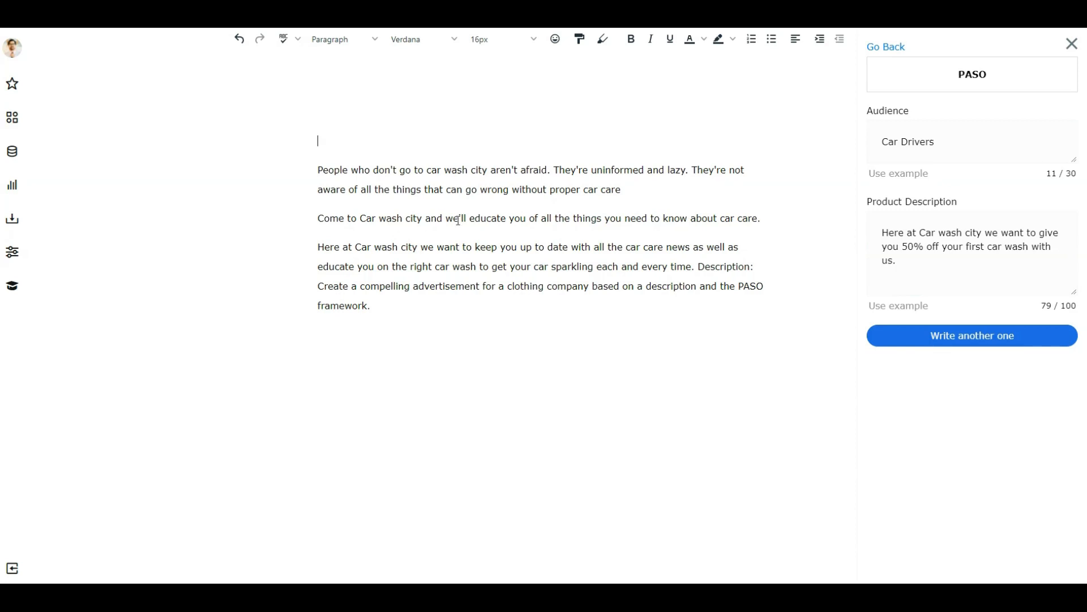
drag(627, 192, 311, 178)
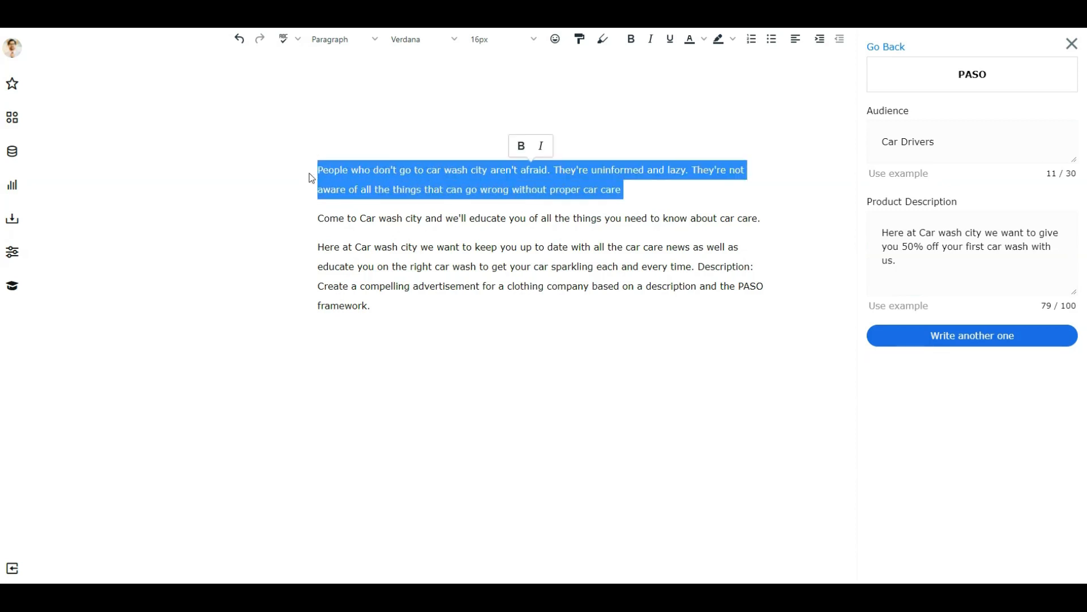
click(399, 169)
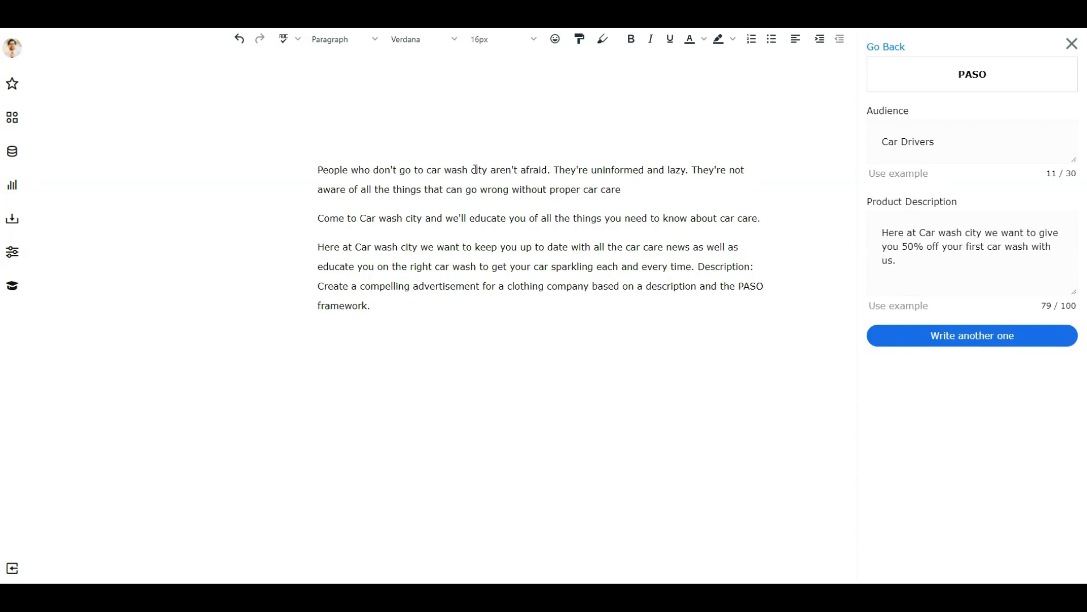
drag(491, 170, 542, 170)
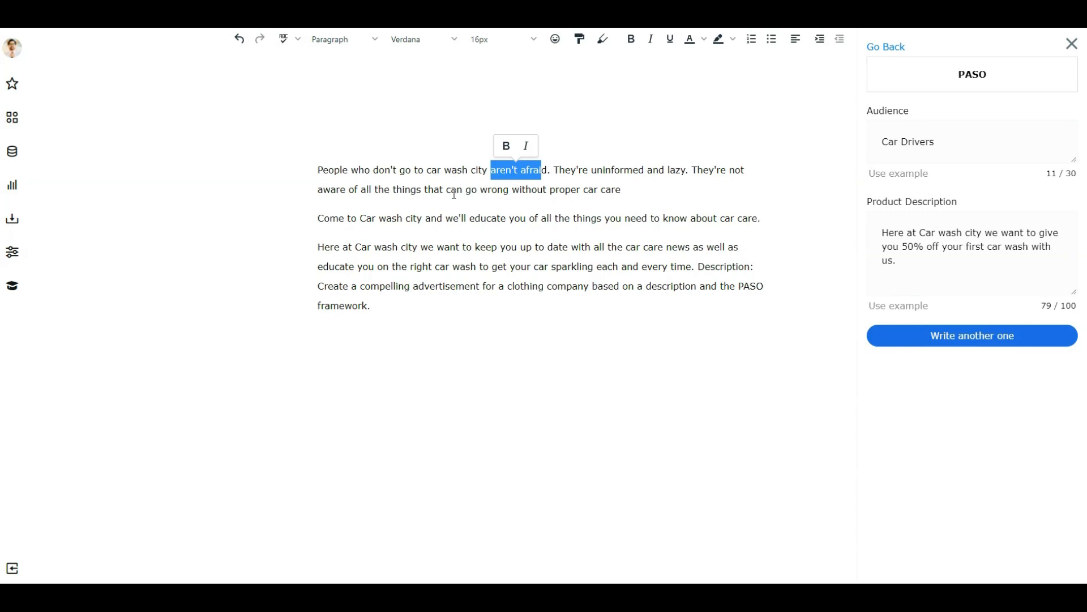
drag(692, 170, 286, 177)
key(BackSpace)
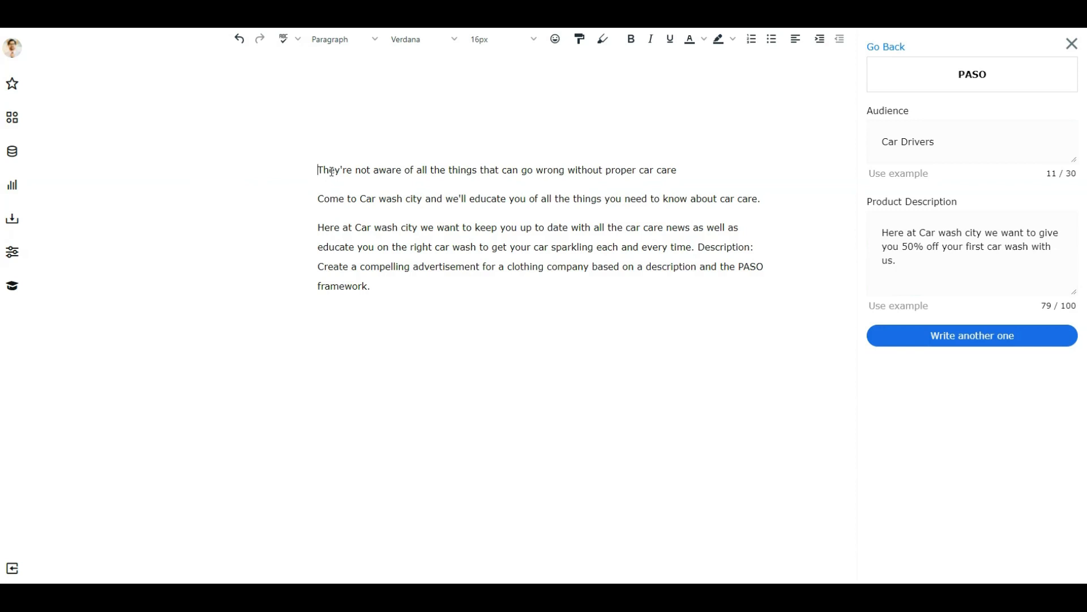
Replace "They're" at the start of the first remaining paragraph with "Most people are".
drag(353, 170, 297, 164)
text(mO)
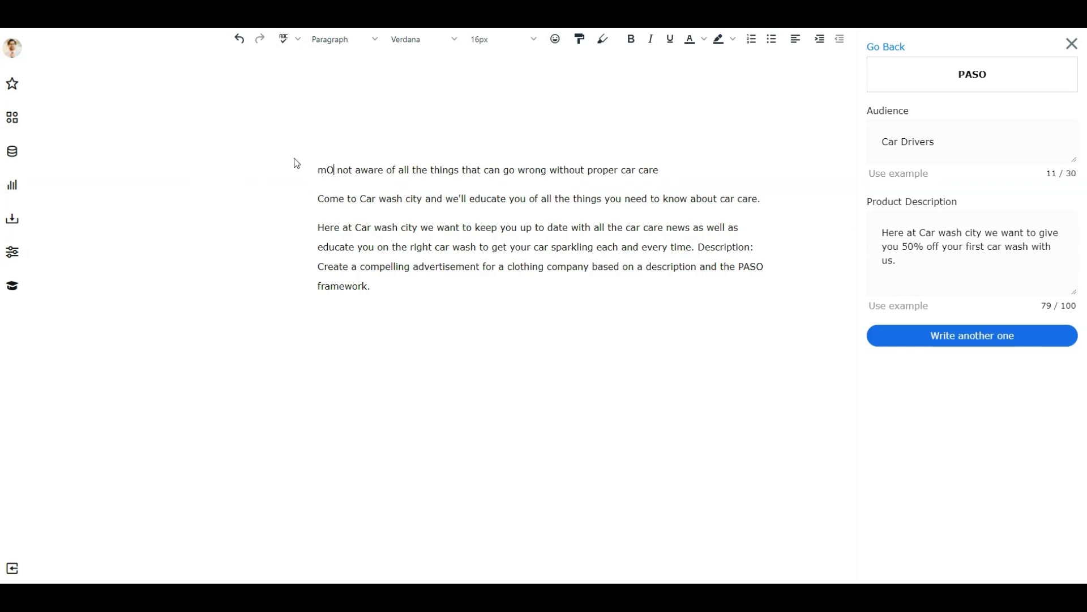
key(BackSpace)
key(BackSpace)
text(Most people are)
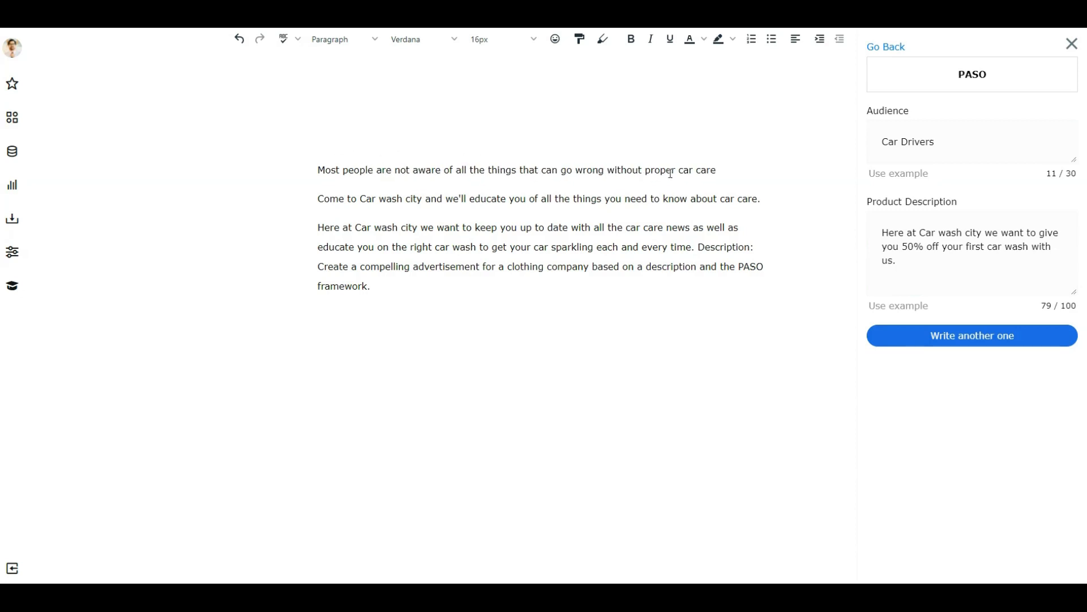
Change "car care" to "car wash care" in the first and third paragraphs and to "car washing care" in the second.
click(696, 170)
text(wash)
click(738, 199)
text(wash)
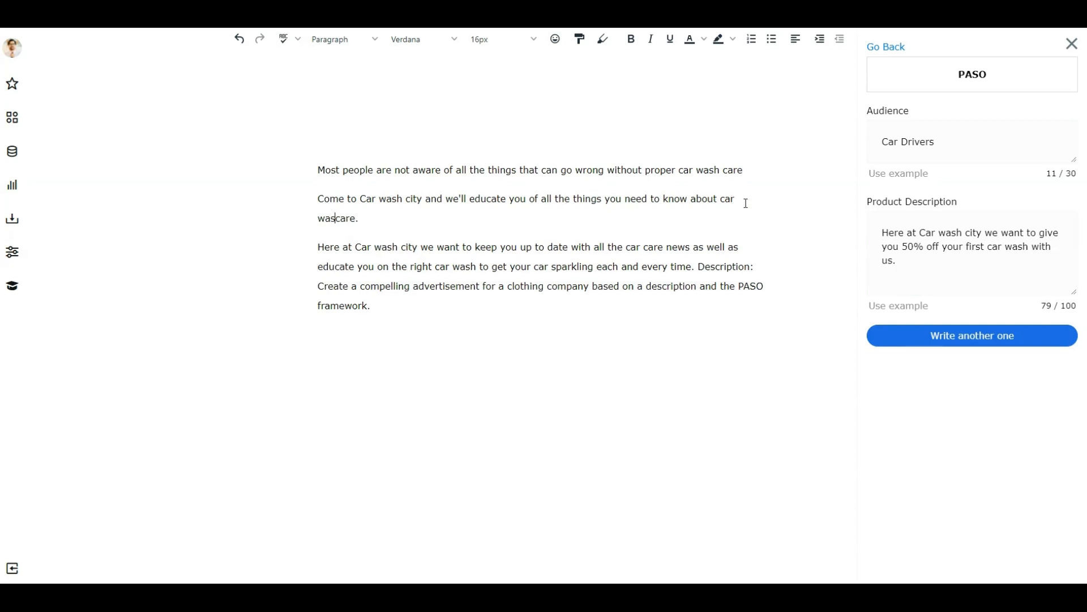
text(ing)
text(w)
text(ash)
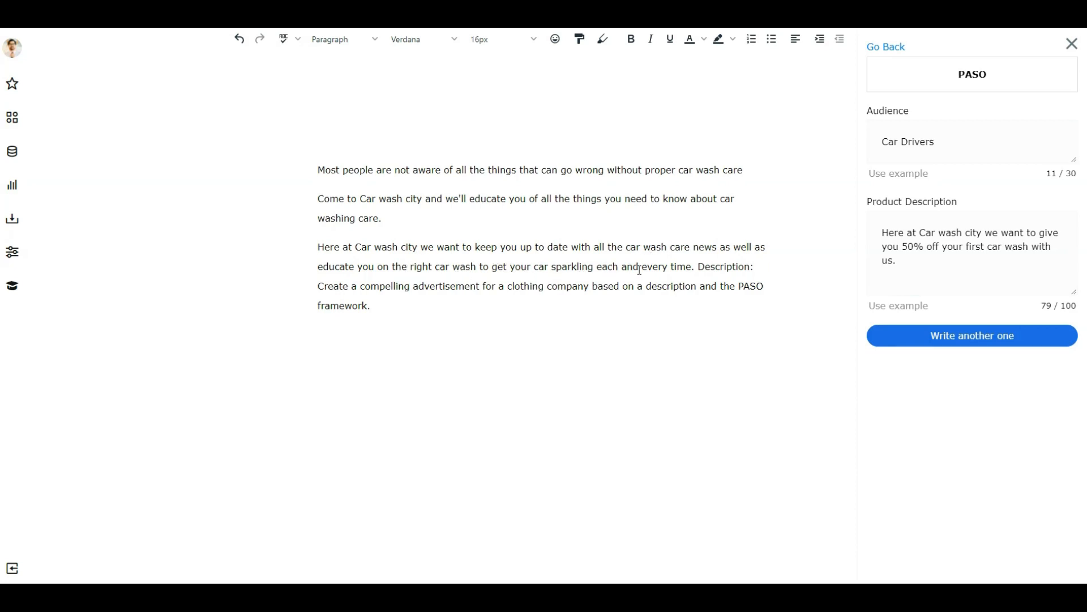
End the third paragraph's "each and every time" sentence with "inside and out." and delete the leftover "Description:" text.
click(693, 270)
text(inside and out.)
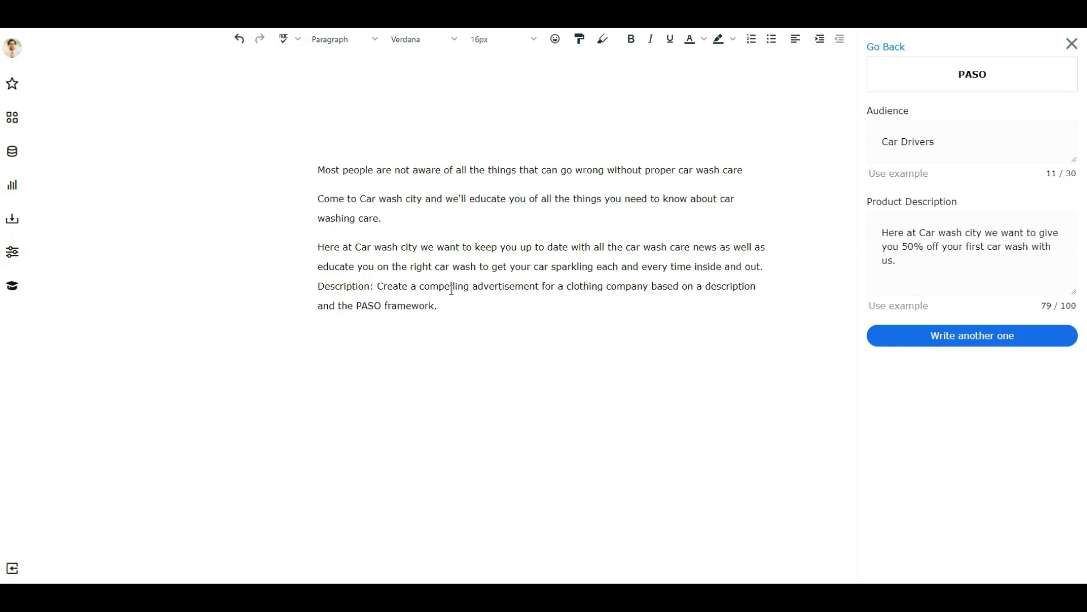
drag(492, 308, 306, 289)
key(BackSpace)
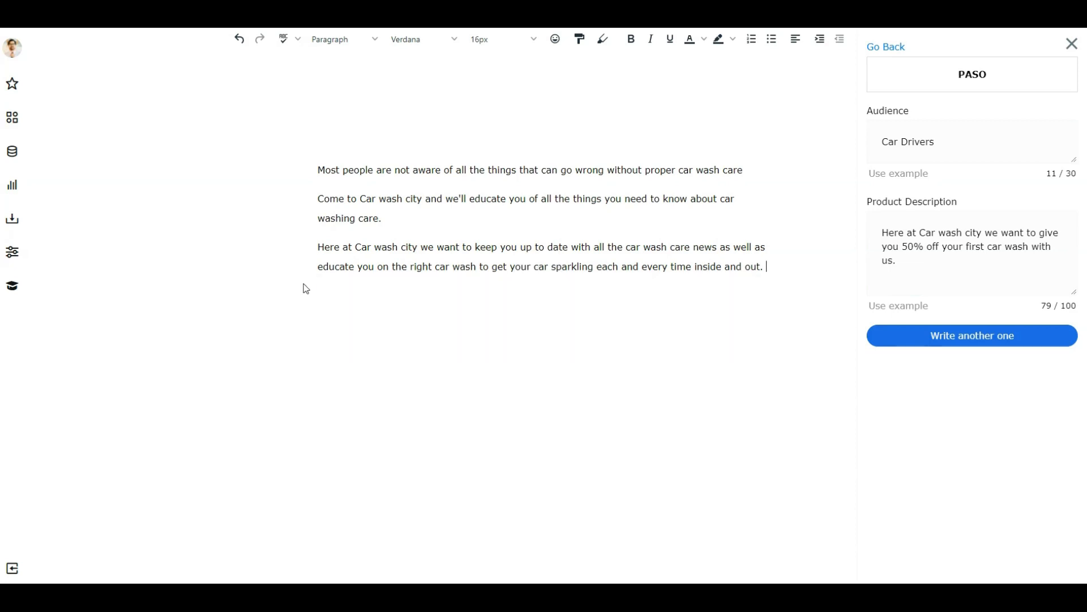
Add the closing paragraph "Click the button below, fill out the form and we will send you a 50% off coupon for your first wash with us.".
text(F)
key(BackSpace)
text(Click the button below and)
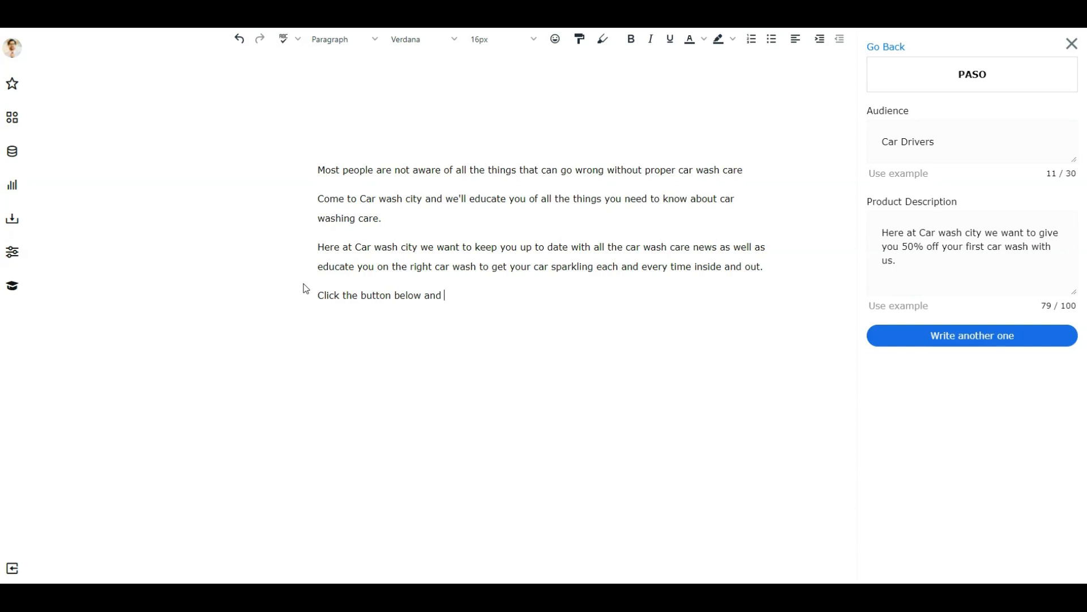
key(BackSpace)
key(BackSpace)
key(BackSpace)
key(BackSpace)
text(, fill out the form and we)
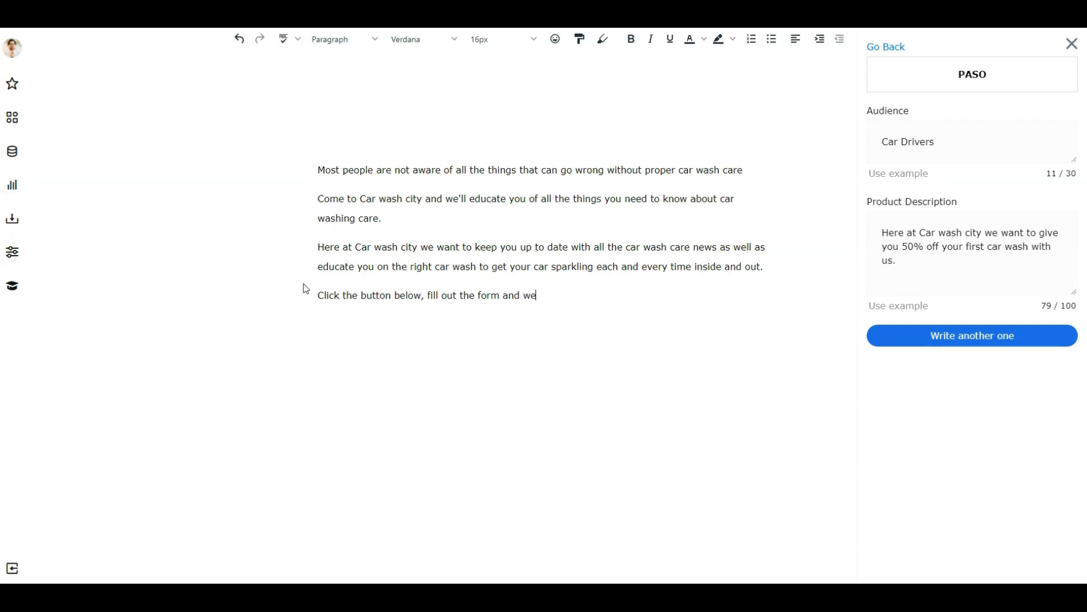
text( will send you a 50% off coupon)
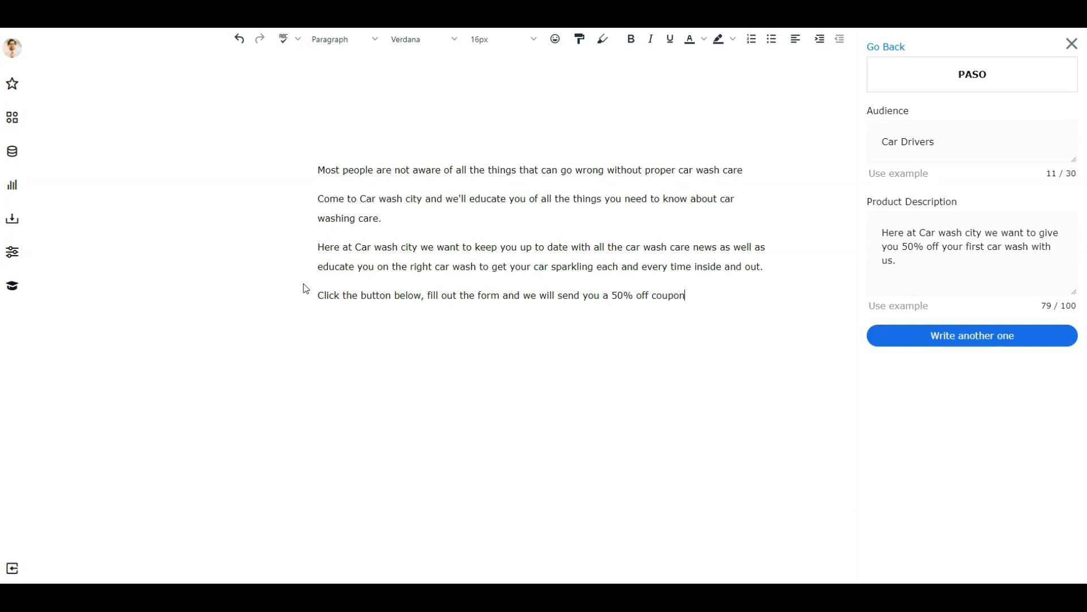
text( for your first wash with us.)
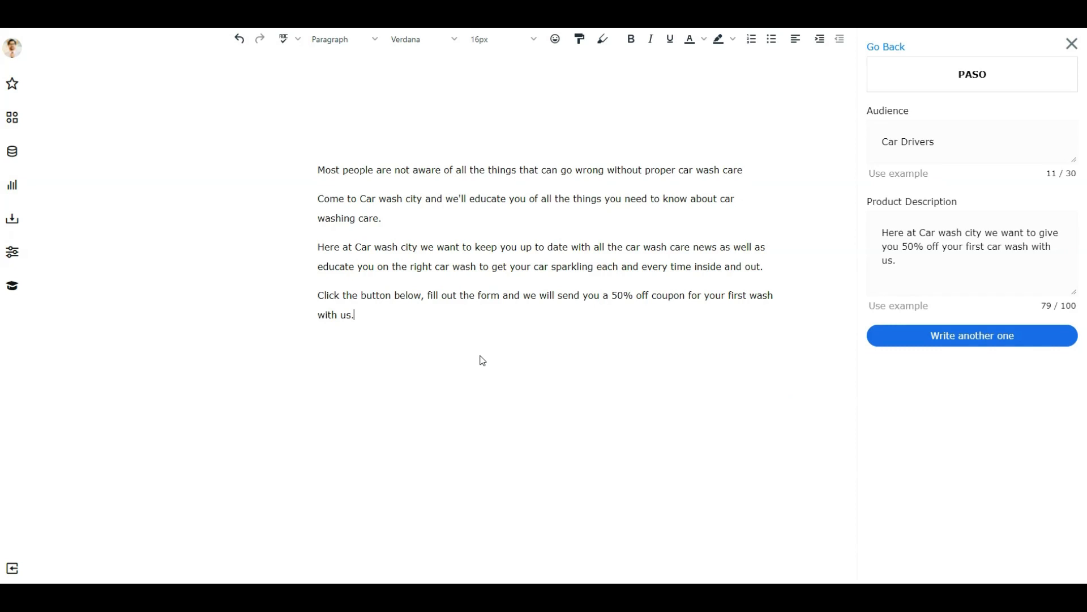
Leave the ad, open the Email document, and bring up the list of Emails frameworks.
click(12, 568)
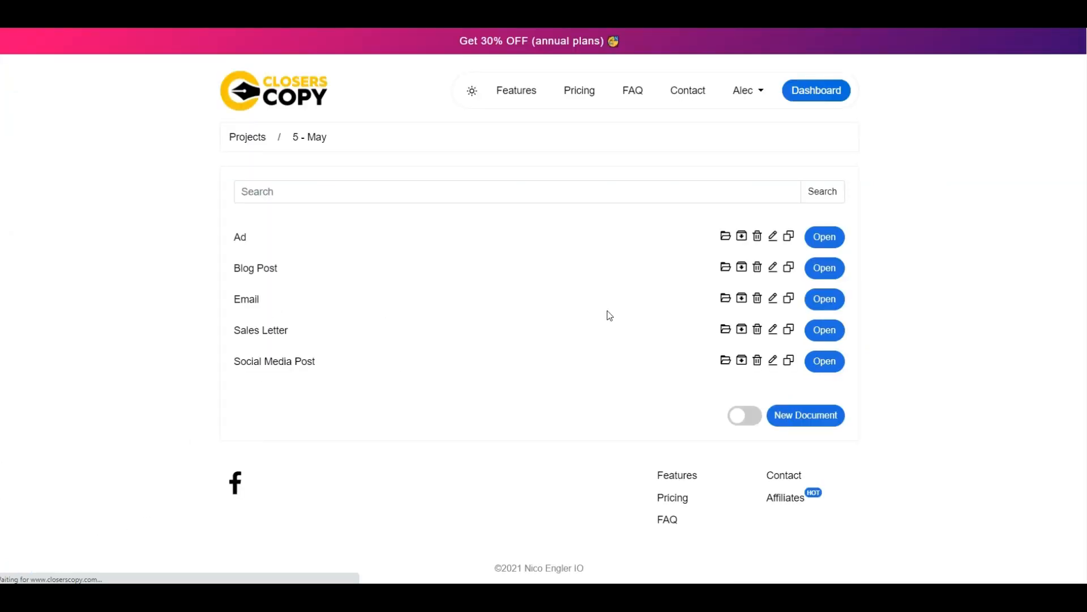
click(825, 305)
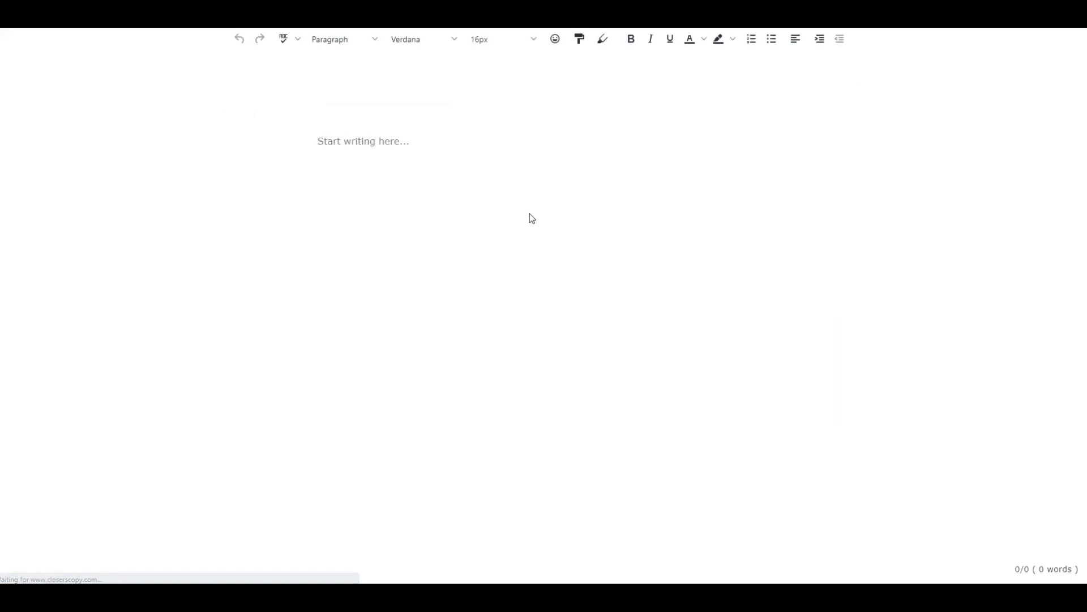
click(369, 146)
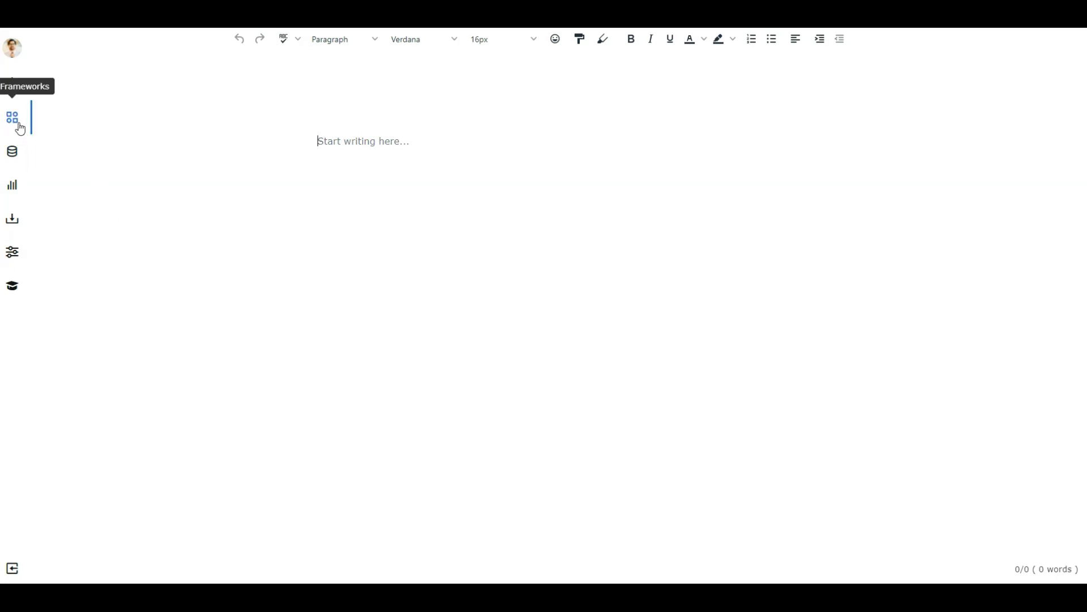
click(16, 150)
click(27, 183)
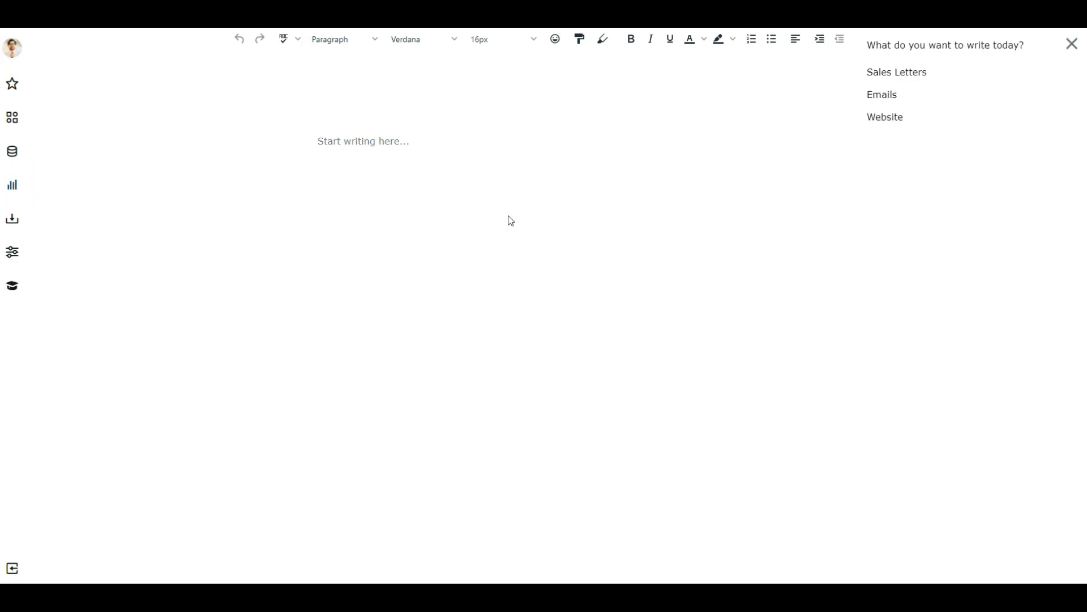
click(882, 100)
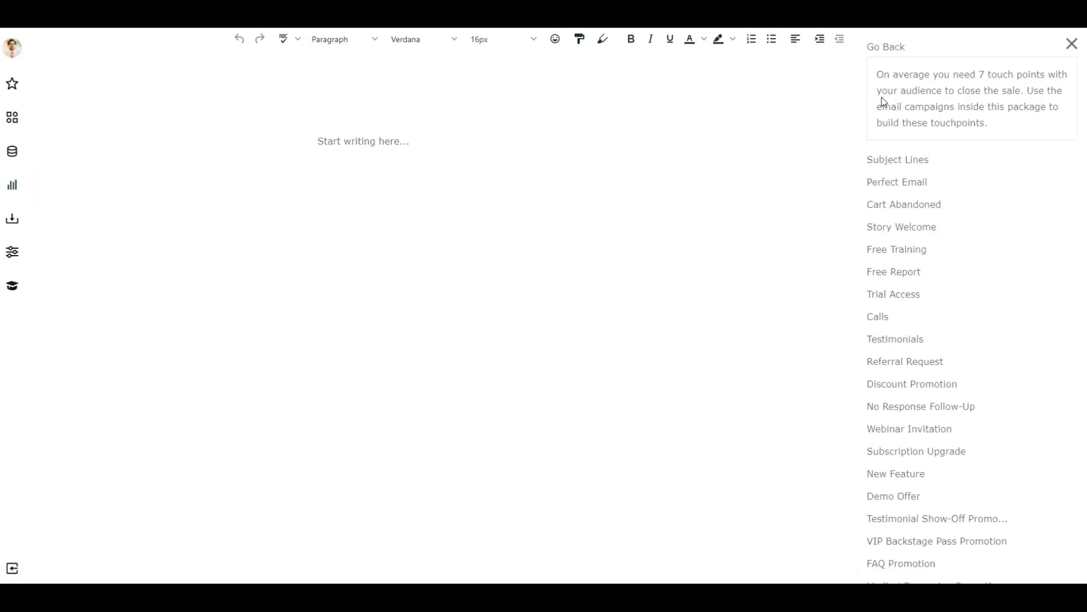
Open the Discount Promotion framework among the email frameworks and add its Discount Promotion body text to the document.
click(917, 230)
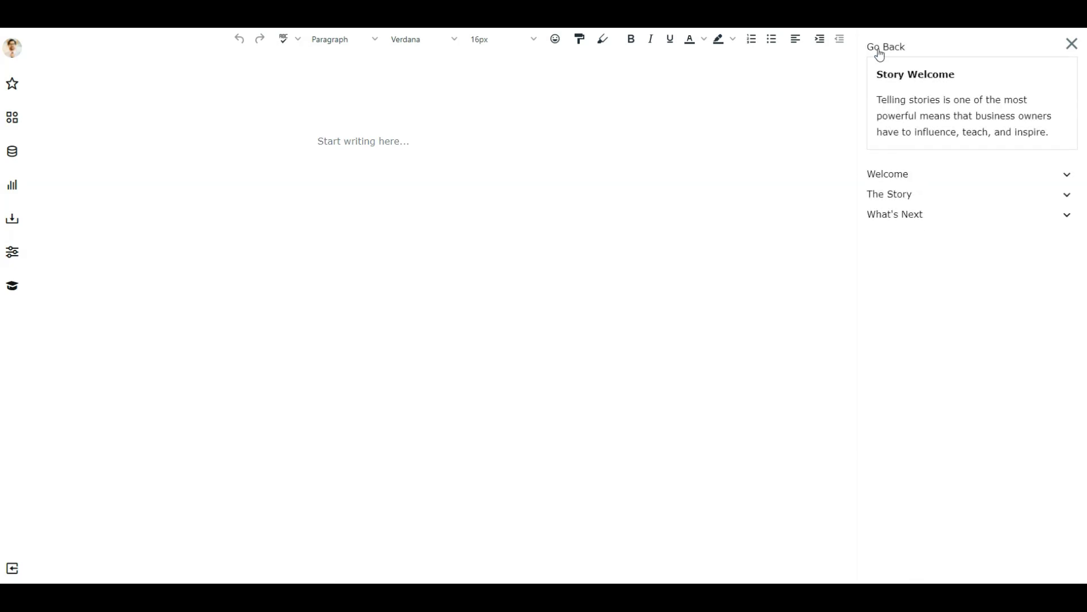
click(881, 49)
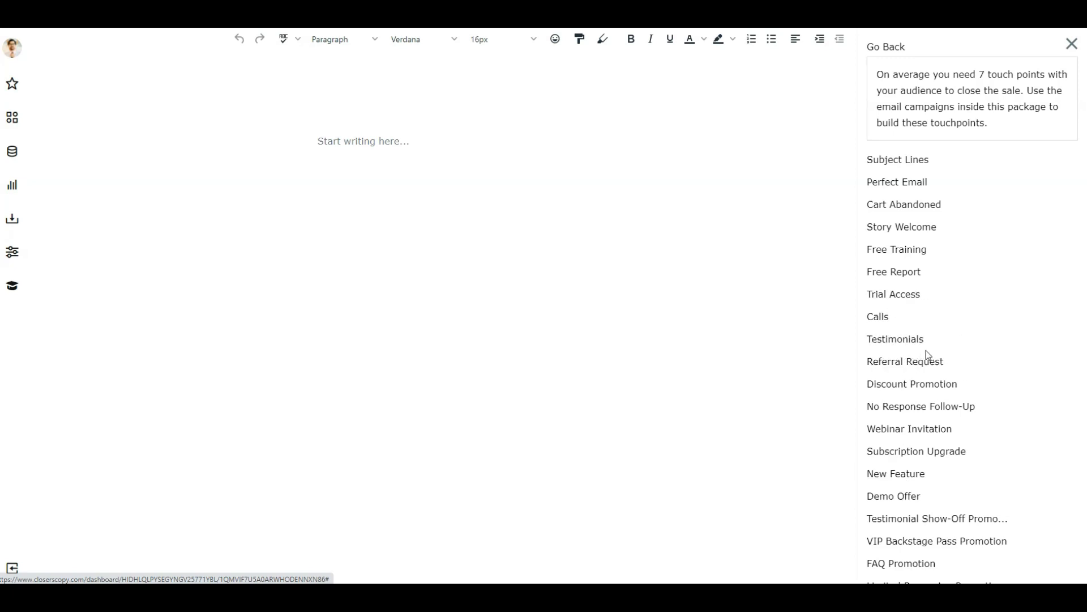
scroll(926, 356, down, 1)
scroll(926, 352, down, 2)
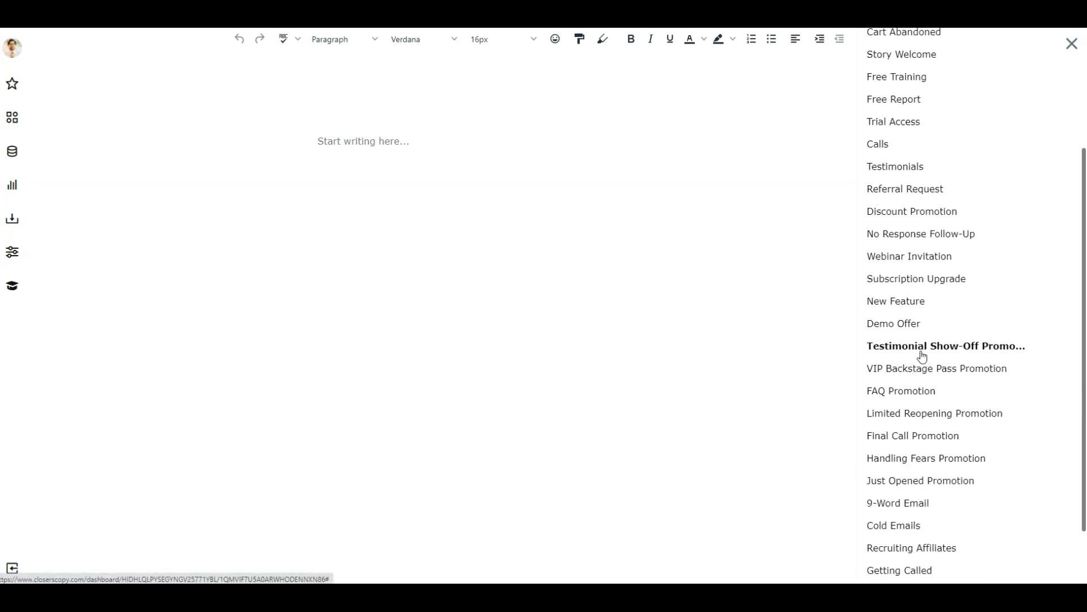
scroll(923, 354, up, 2)
scroll(921, 355, up, 1)
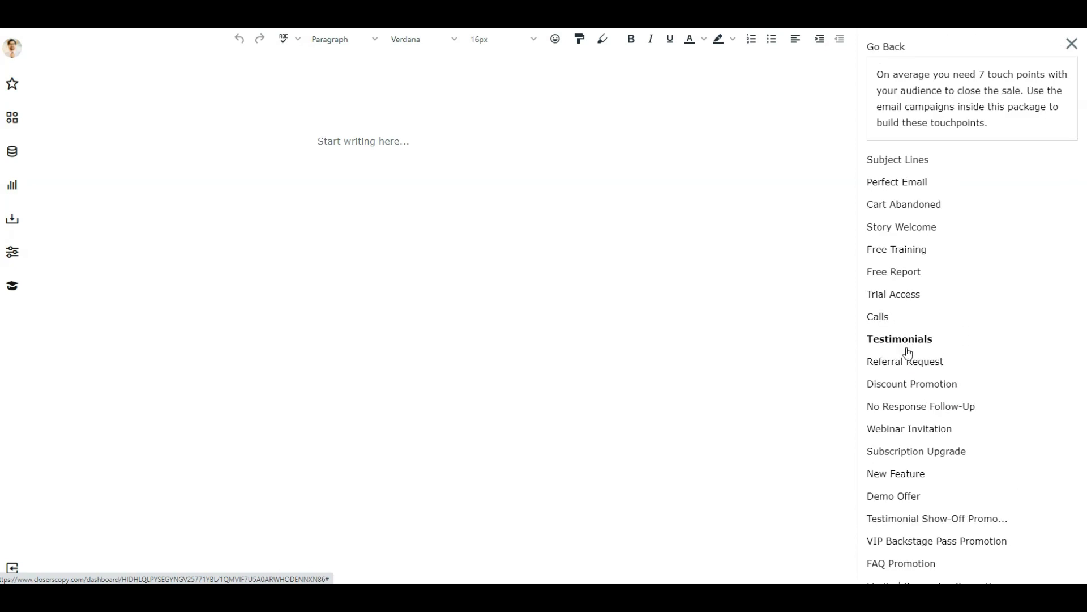
click(908, 386)
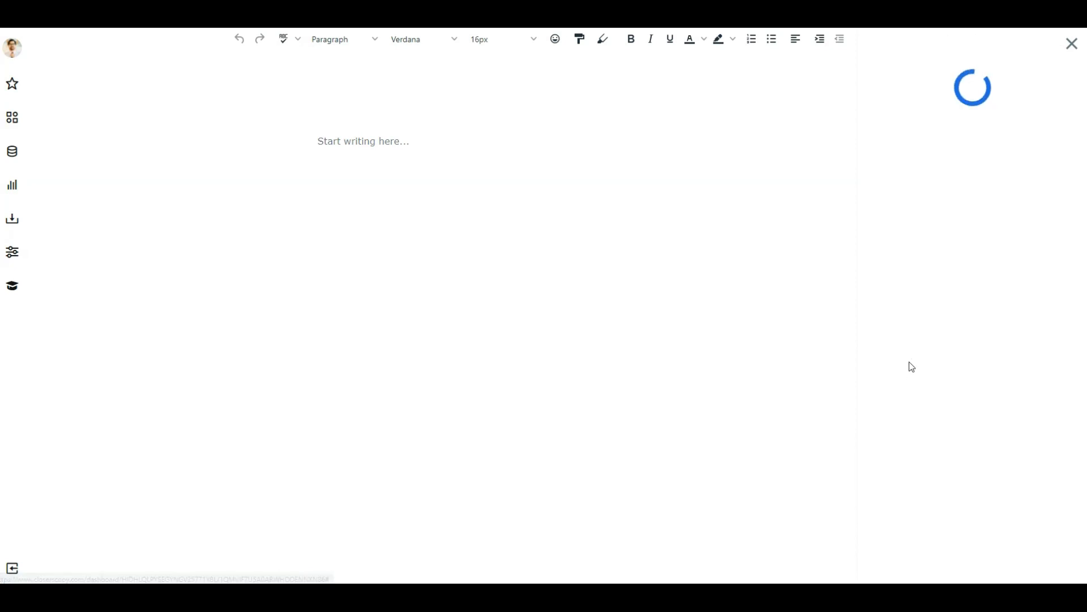
click(949, 185)
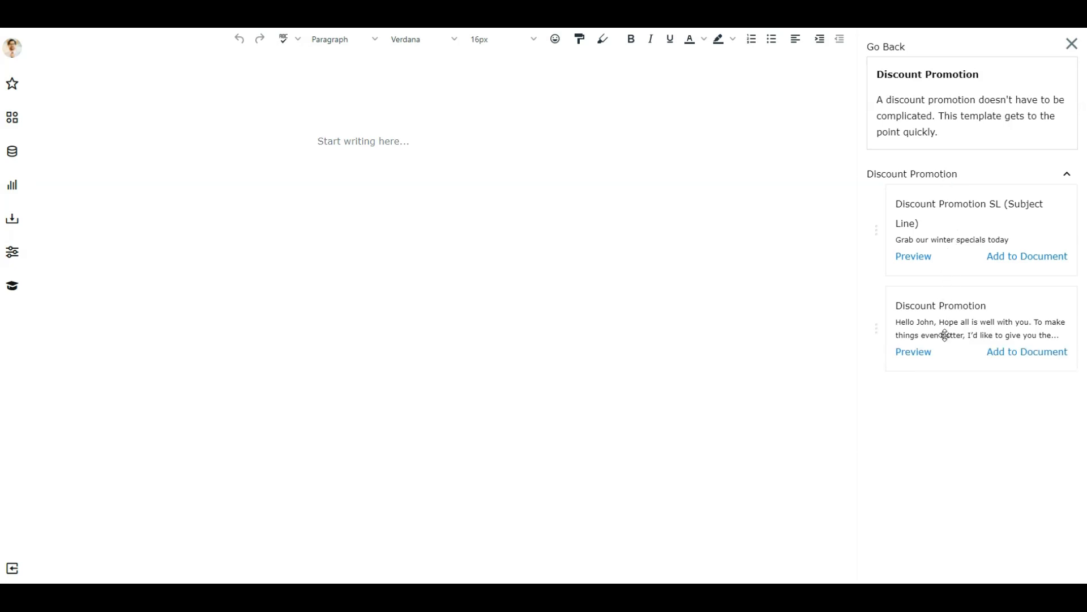
click(1001, 360)
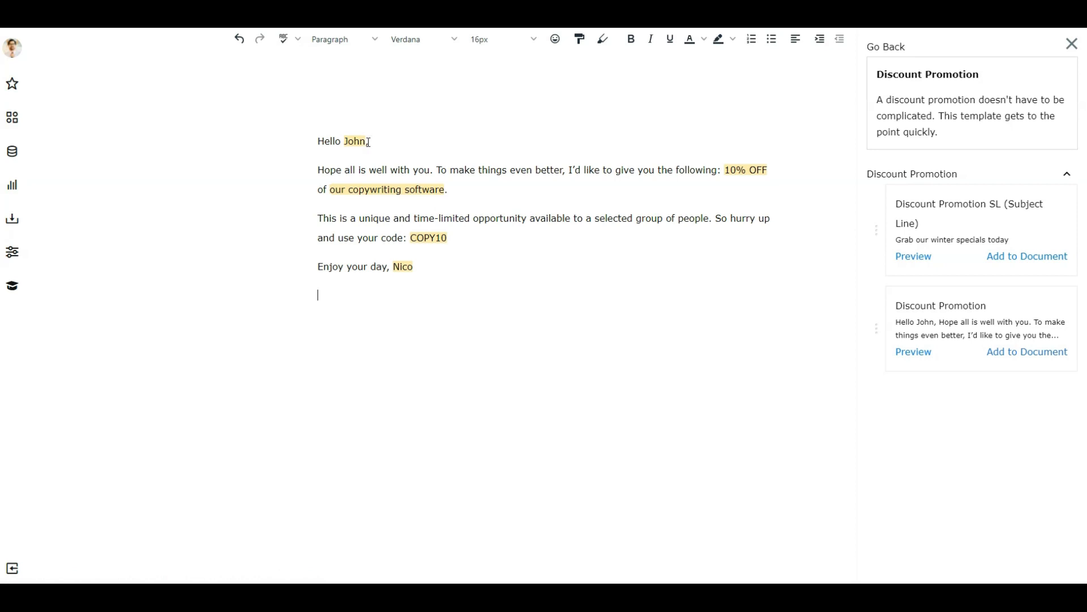
Replace the sample name in the greeting with the placeholder "(First_Name)".
drag(367, 142, 346, 148)
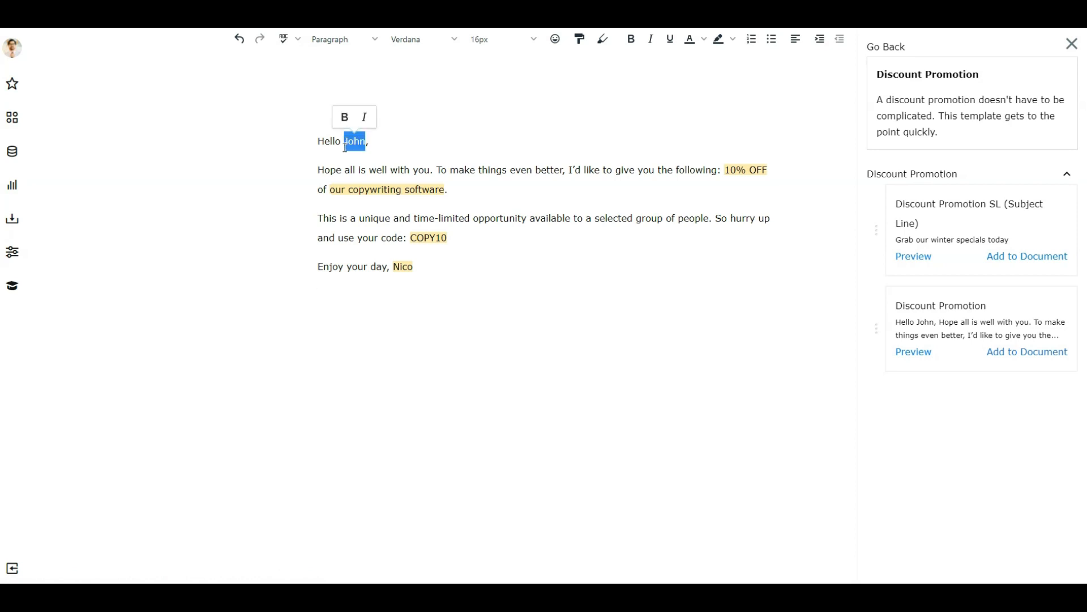
text({Nmae)
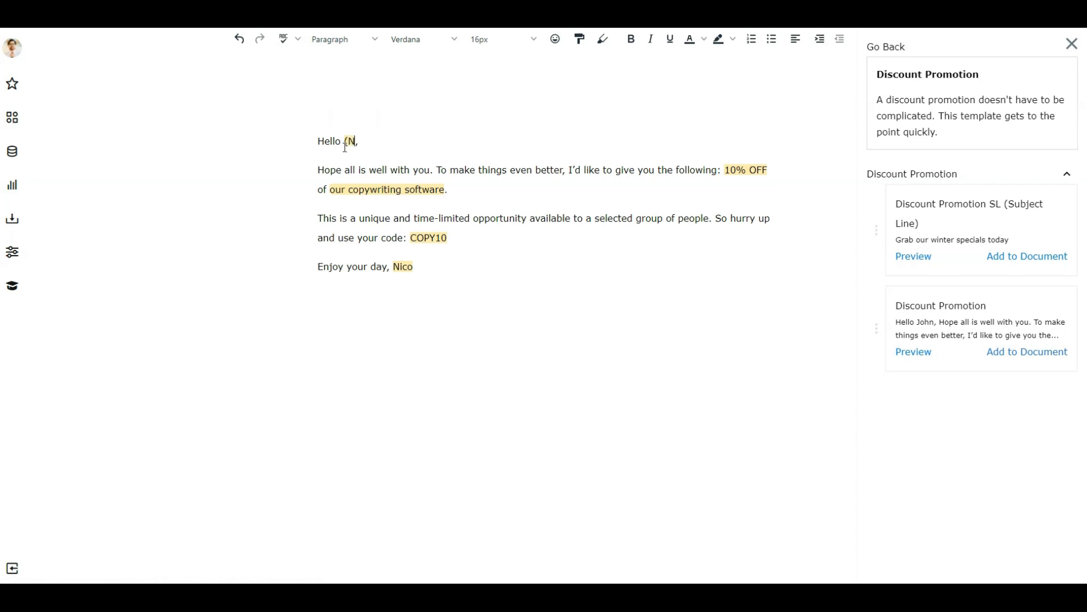
key(BackSpace)
key(BackSpace)
key(BackSpace)
text(ame})
click(350, 141)
text(First_)
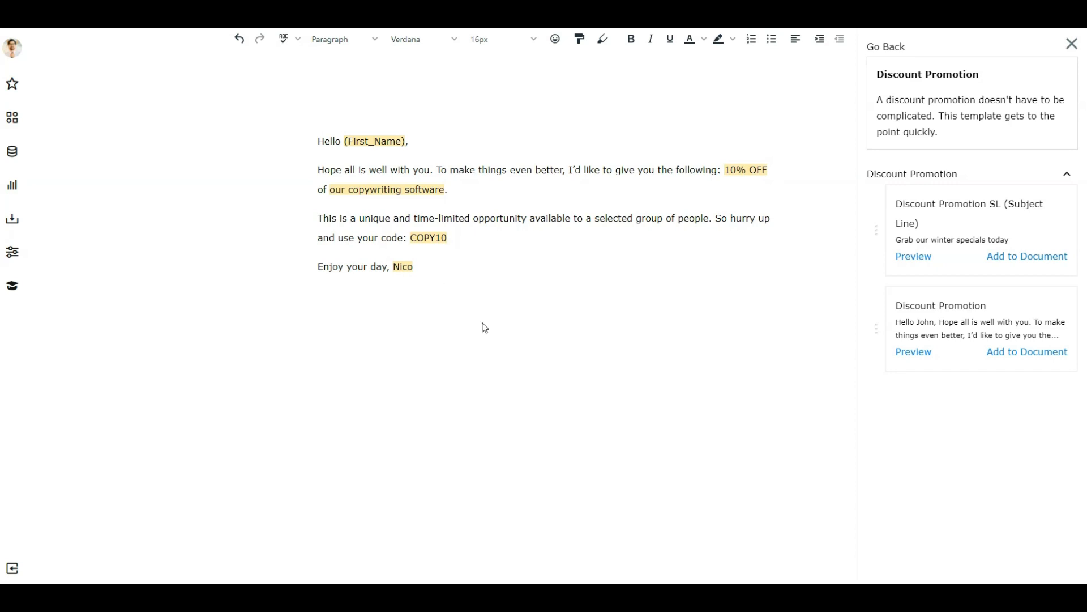
Set "Hope all is well with you." apart and continue it with "Here is your 50% off coupon for your first wash with us at Car Wash City!".
click(440, 171)
key(Return)
key(Return)
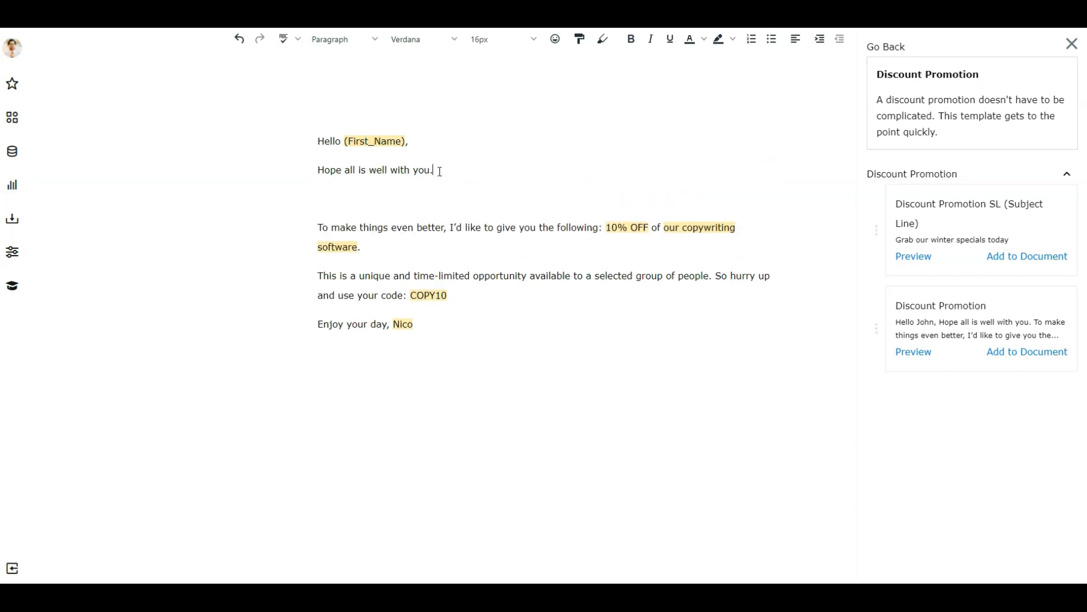
text(Here is your 50% off coupon for your fir)
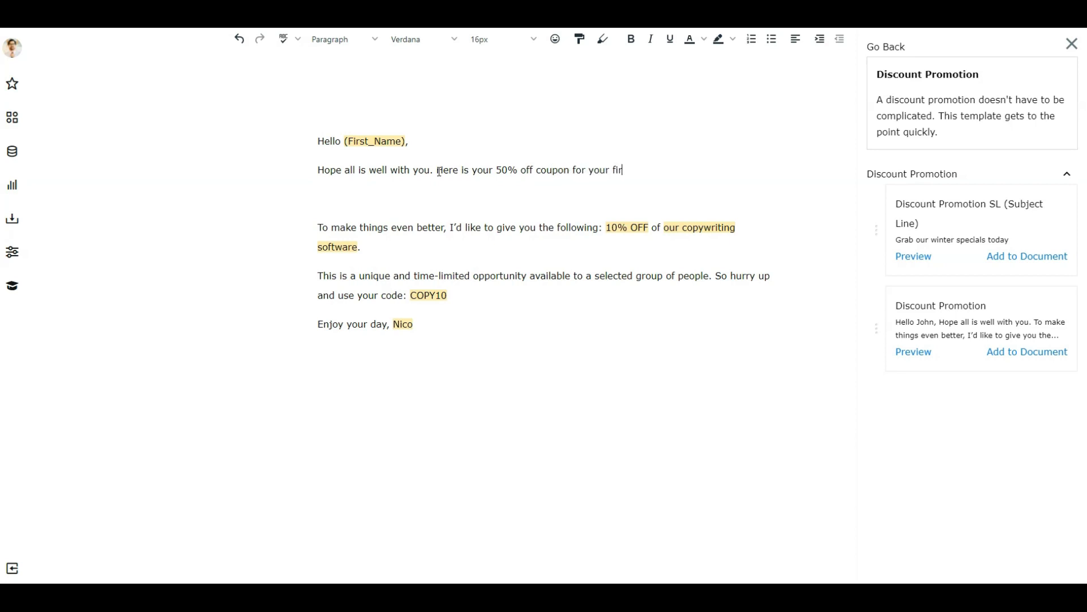
text(st wash with us at Car Wash City! We are so excited to )
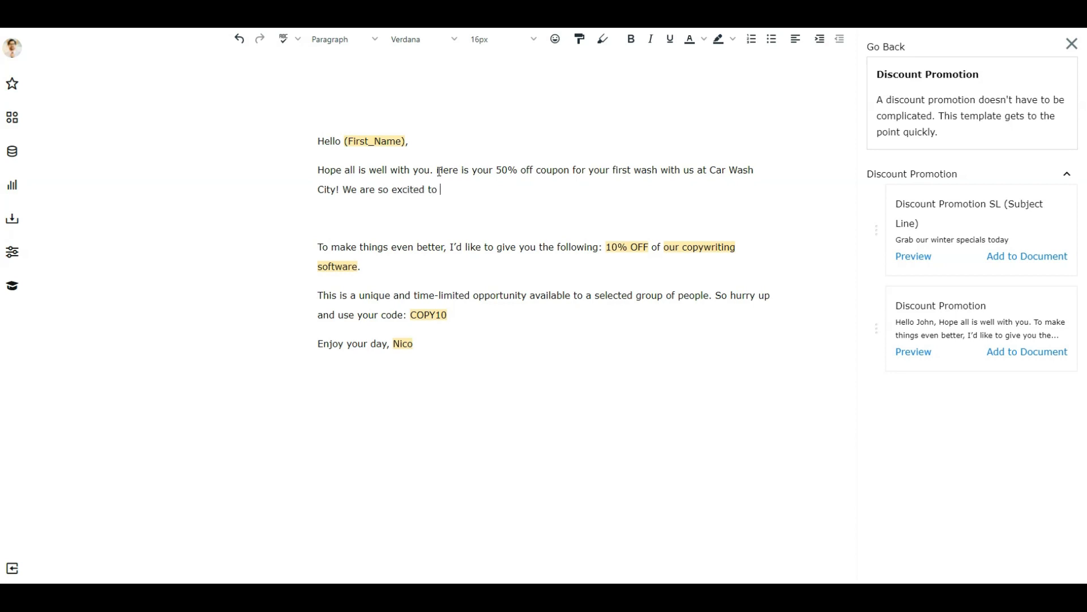
Add "We are so excited to get your car all cleaned up." and an invitation to ask questions by phone number or "email us here: email".
text(get your car all cleaned up. If you have a)
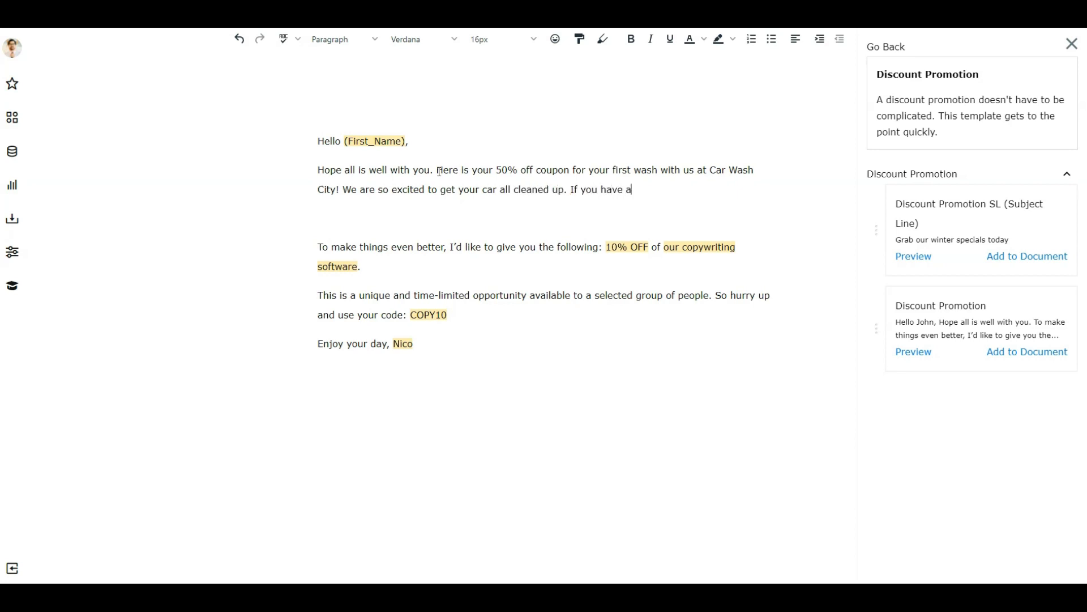
text(ny questions feel free to contact us at )
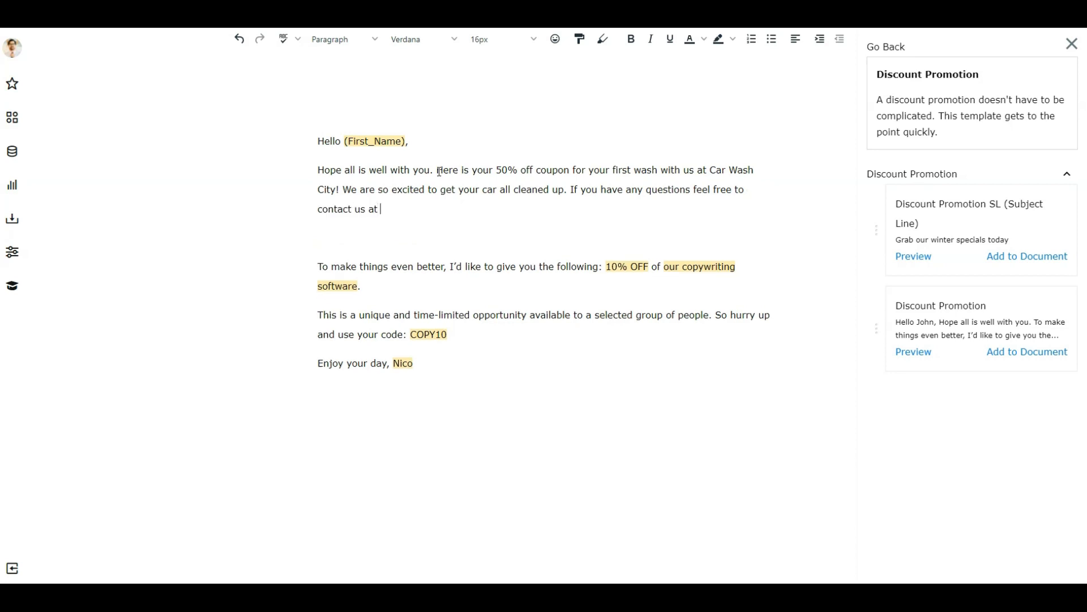
text(888-888-8888 or email us )
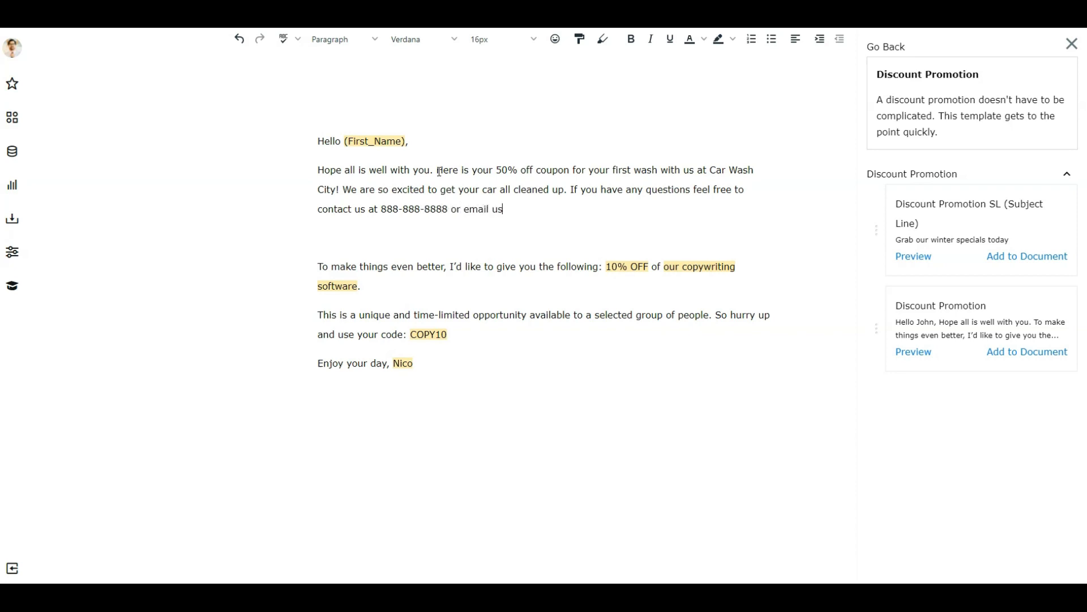
text(here: email addre)
key(BackSpace)
key(BackSpace)
key(BackSpace)
key(BackSpace)
key(BackSpace)
key(BackSpace)
key(BackSpace)
Leave a single blank line between the contact sentence and the "To make things even better" paragraph.
key(Return)
key(Return)
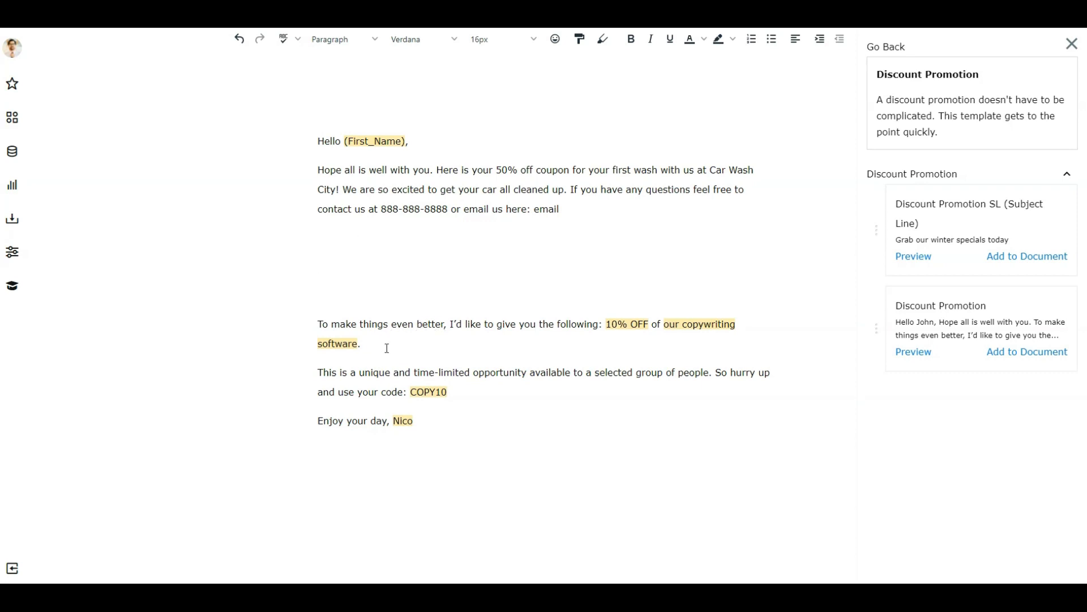
click(320, 327)
key(BackSpace)
key(BackSpace)
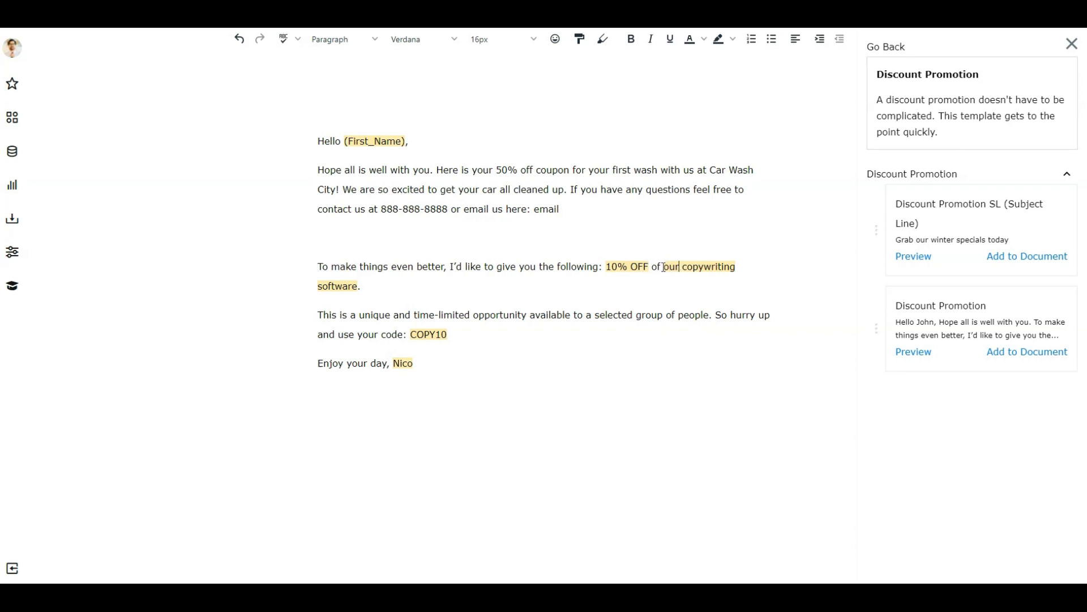
Change the offer in the "To make things even better" sentence to 20% OFF of "our full wax and detail package".
drag(360, 287, 685, 271)
text(full w)
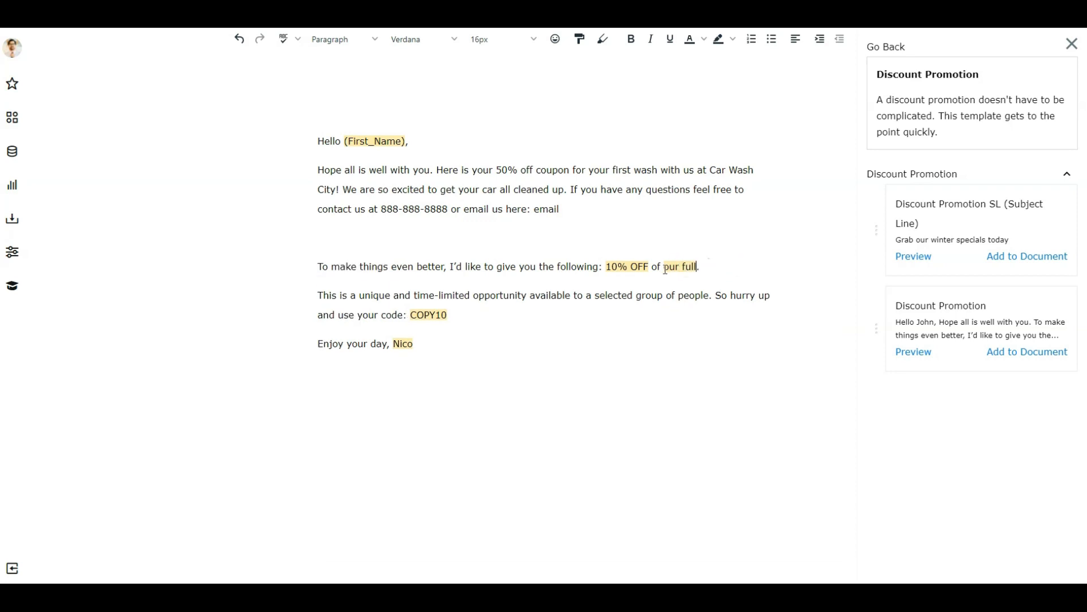
text(ax and t)
key(BackSpace)
text(de)
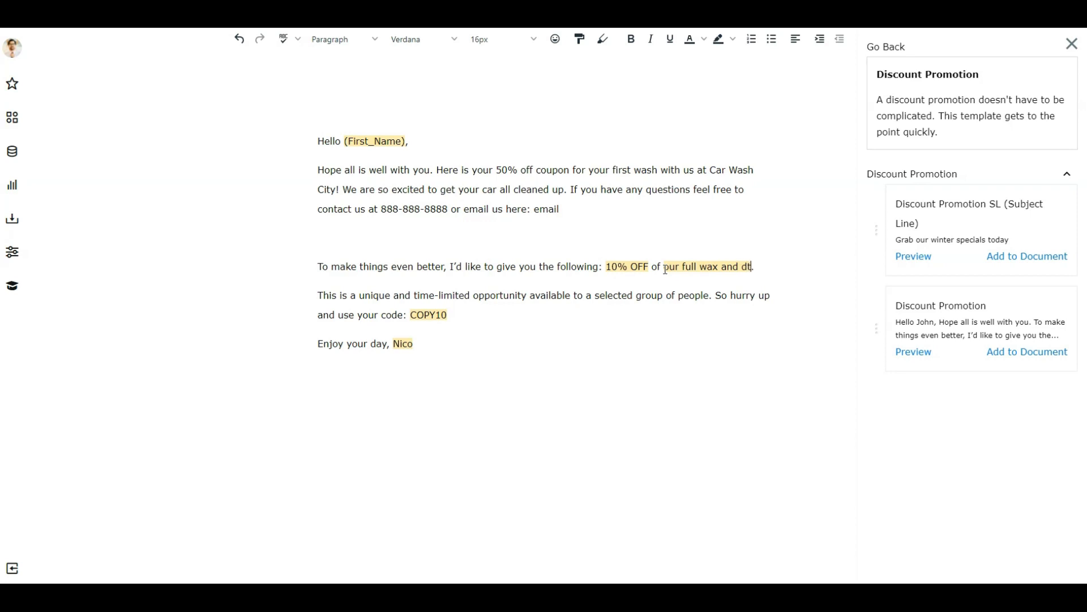
text(tail package)
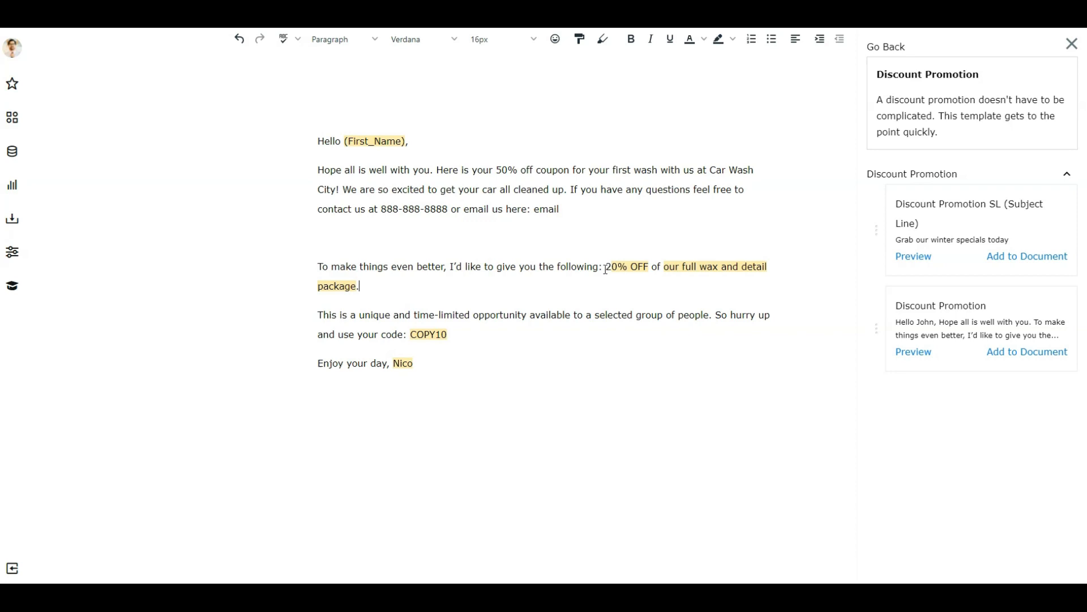
Reword the time-limited opportunity sentence to end with "only available on your first visit.".
click(13, 253)
click(557, 315)
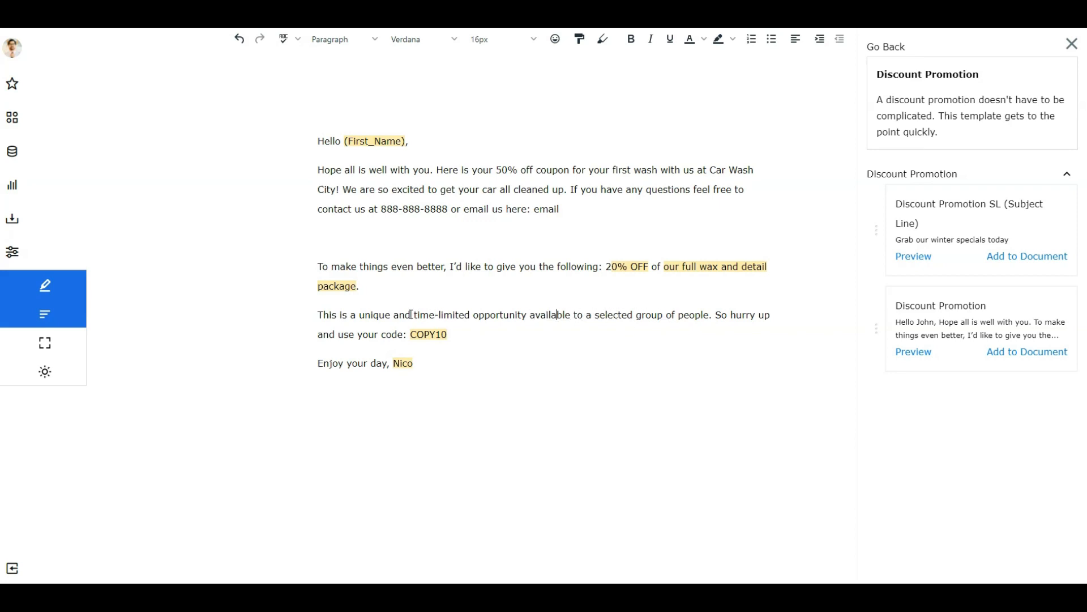
click(533, 315)
text(only)
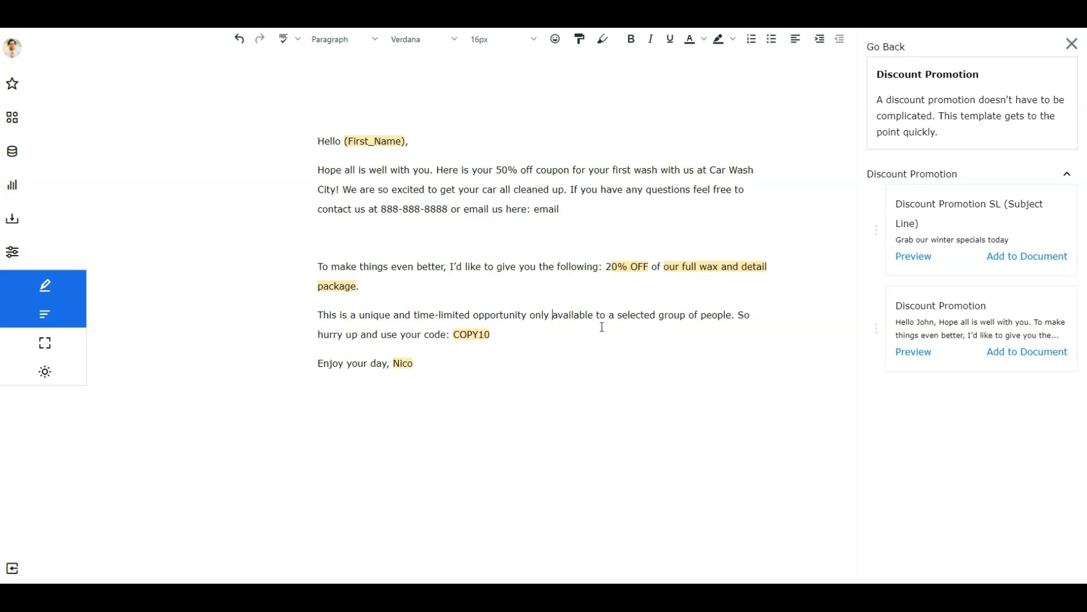
drag(597, 315, 733, 319)
text(on your first visit and within)
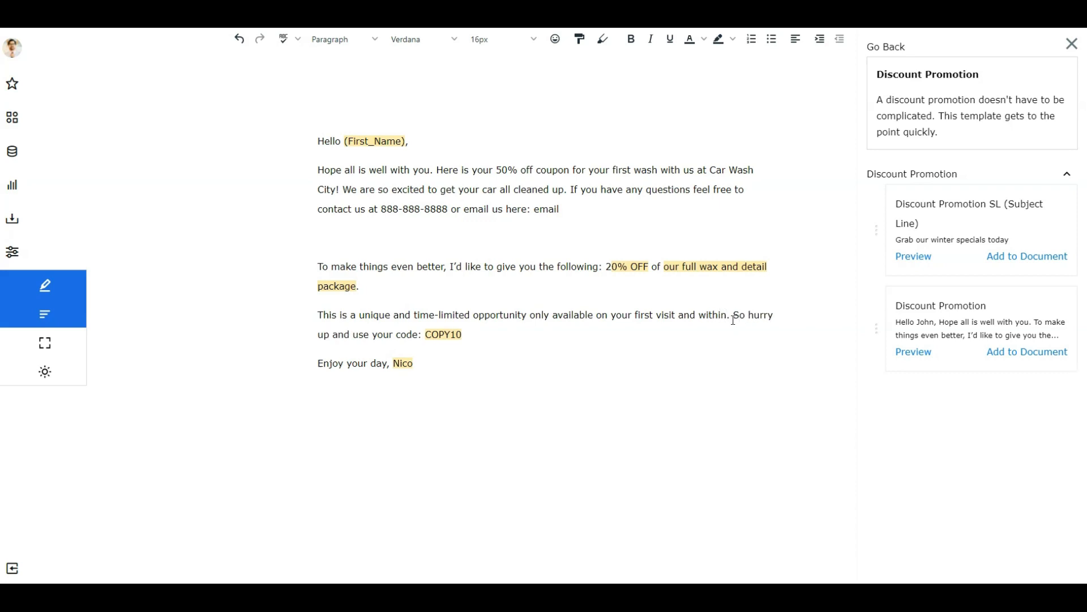
key(BackSpace)
key(BackSpace)
key(BackSpace)
key(BackSpace)
key(BackSpace)
key(BackSpace)
key(BackSpace)
key(BackSpace)
key(BackSpace)
key(BackSpace)
key(BackSpace)
key(BackSpace)
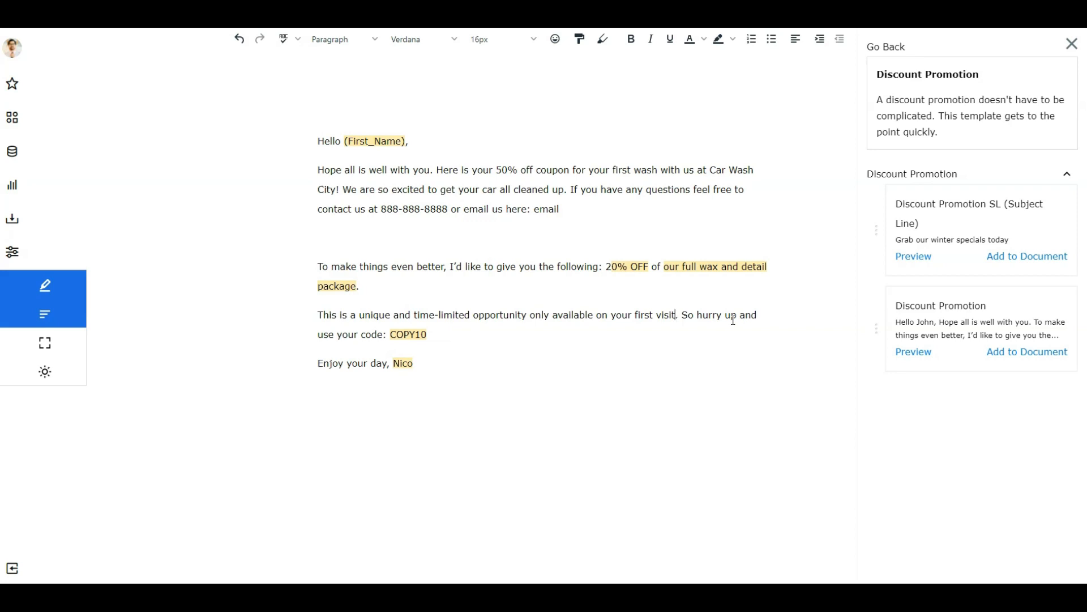
Change "code" to "coupon" in the "So hurry up" sentence and delete the sample code after it.
click(383, 334)
key(BackSpace)
key(BackSpace)
text(upong)
key(BackSpace)
drag(403, 335, 453, 335)
key(BackSpace)
Add a "(Coupon)" placeholder on its own line below the "use your coupon:" sentence.
key(Return)
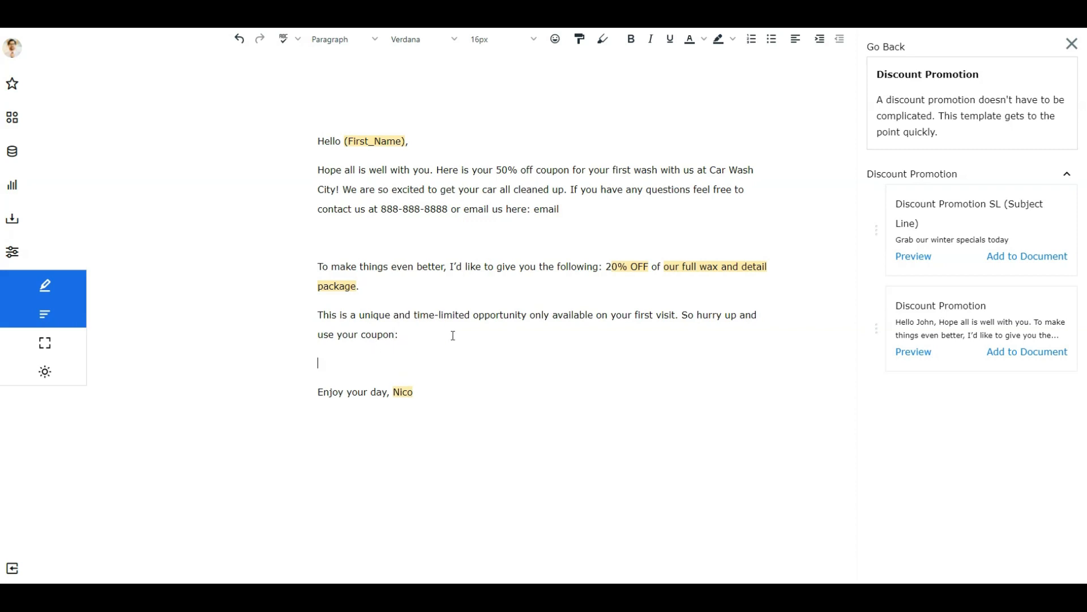
text(())
text(Cou)
key(BackSpace)
key(BackSpace)
key(BackSpace)
text(Coupon)
Replace the sample name after "Enjoy your day," with the sender's first name followed by "@ Car Wash City".
drag(393, 392, 424, 394)
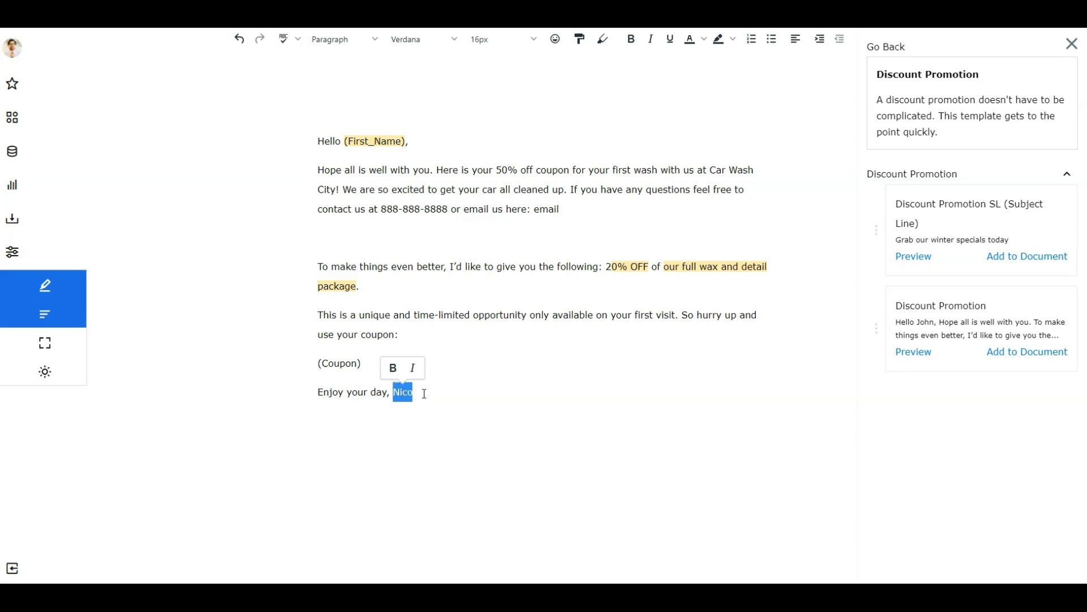
key(BackSpace)
text(Alec @ Car  Wash City)
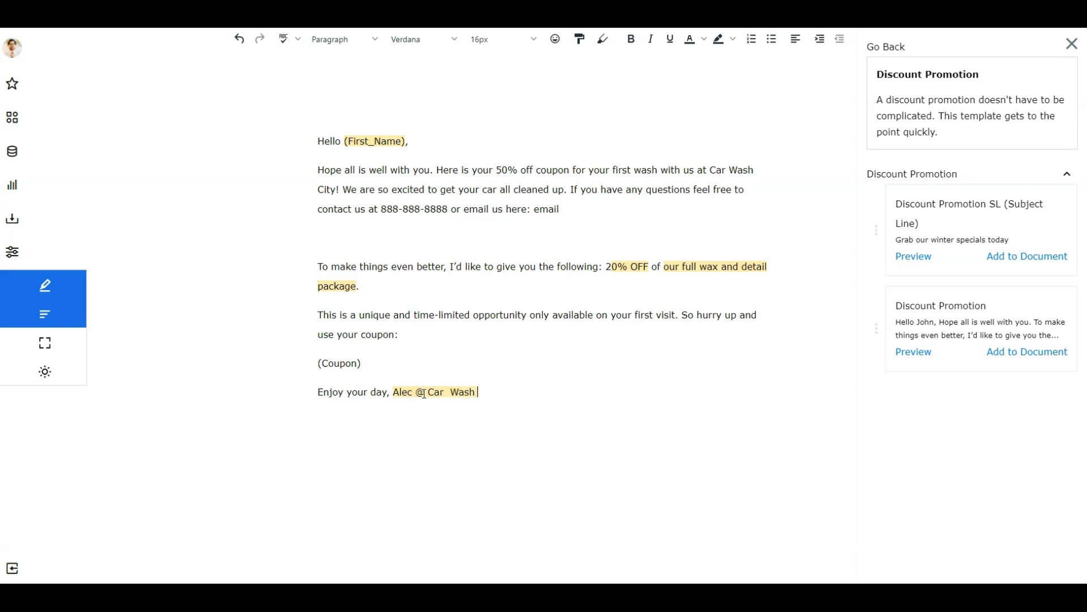
click(452, 393)
key(BackSpace)
click(450, 461)
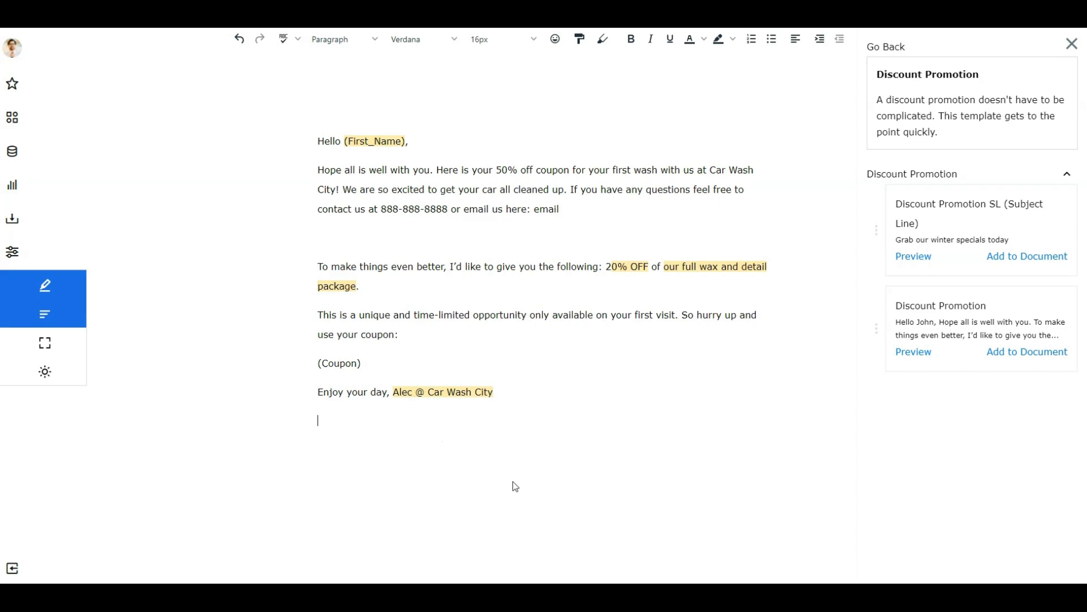